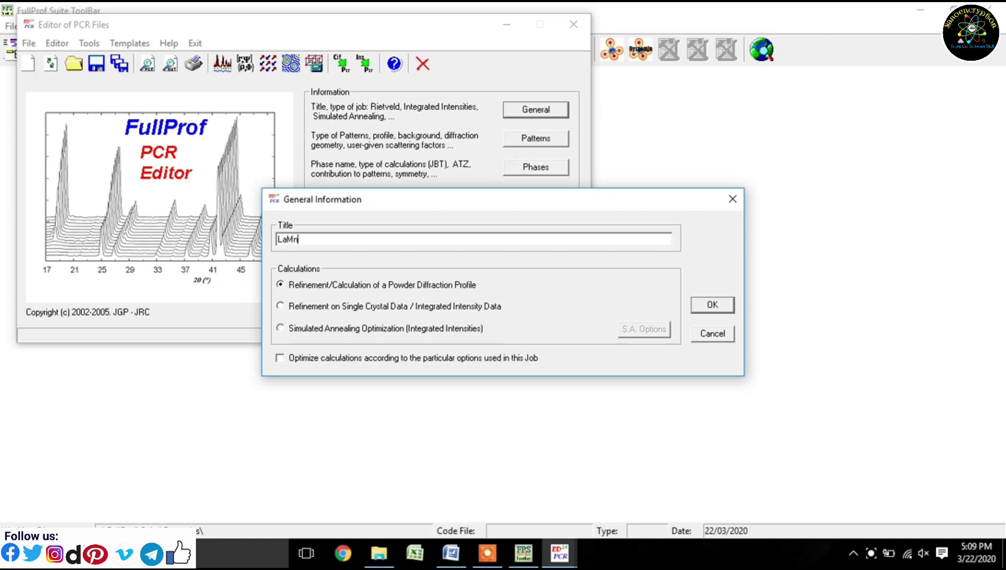
Complete the job title as LaMnO3 and enable optimizing calculations according to the options used in this job
{"action": "type", "text": "O3"}
{"action": "left_click", "coordinate": [289, 359]}
{"action": "left_click", "coordinate": [713, 306]}
Add a diffraction pattern and load LaMnO3.dat from the LaMnO3 folder on the Desktop as its profile data
{"action": "left_click", "coordinate": [552, 140]}
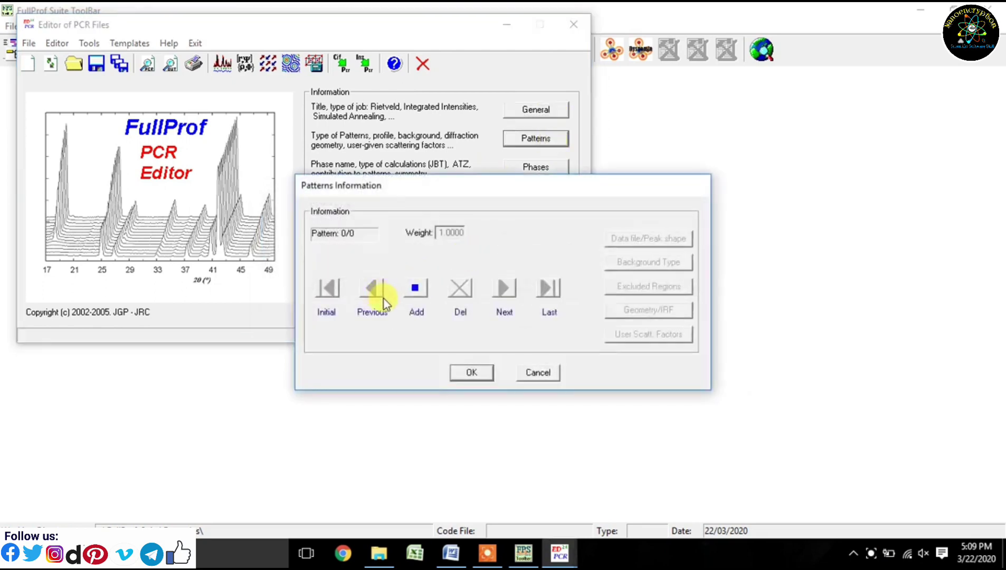
{"action": "left_click", "coordinate": [414, 288]}
{"action": "left_click", "coordinate": [608, 241]}
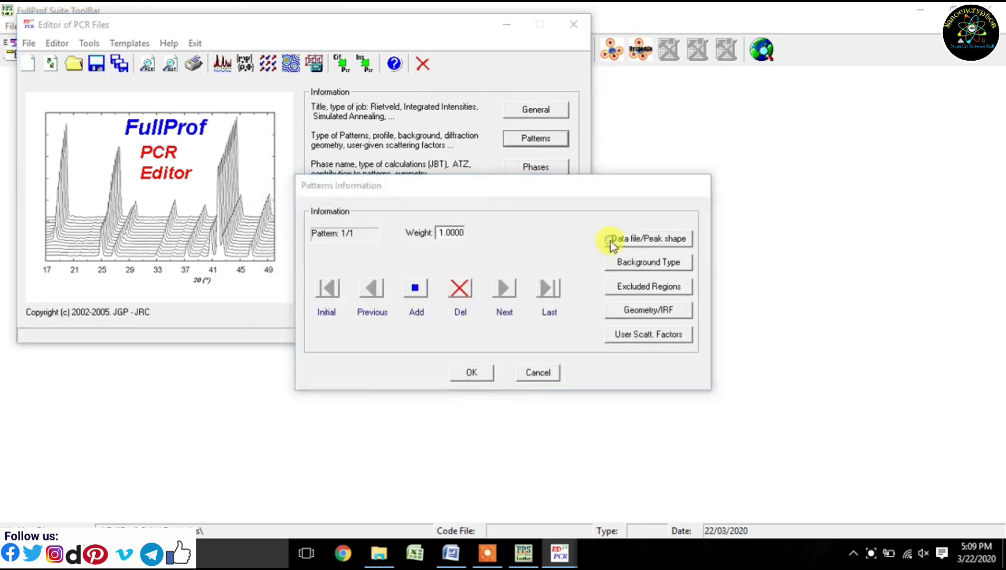
{"action": "left_click", "coordinate": [683, 211]}
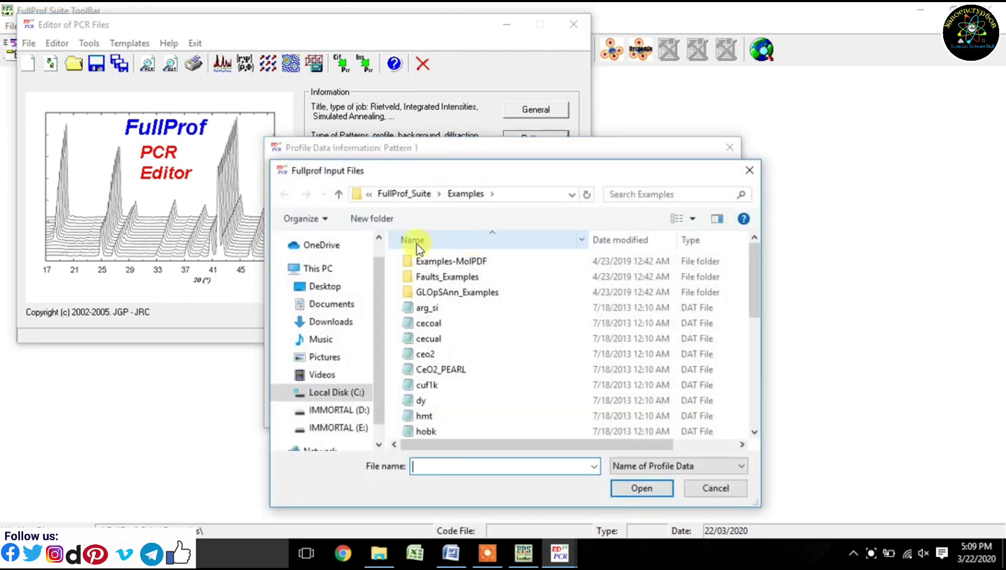
{"action": "left_click", "coordinate": [324, 286]}
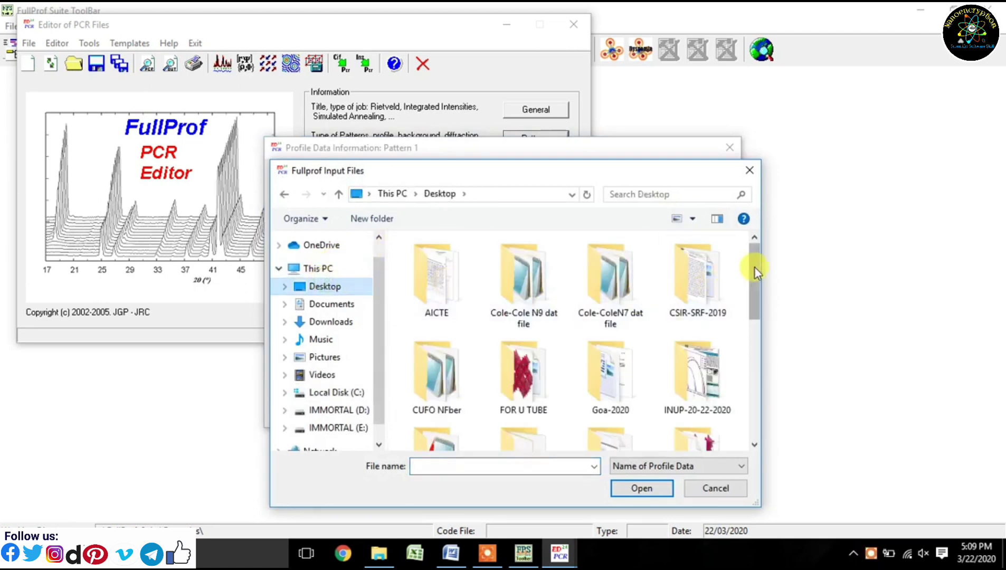
{"action": "left_click_drag", "start_coordinate": [754, 266], "coordinate": [759, 297]}
{"action": "double_click", "coordinate": [444, 385]}
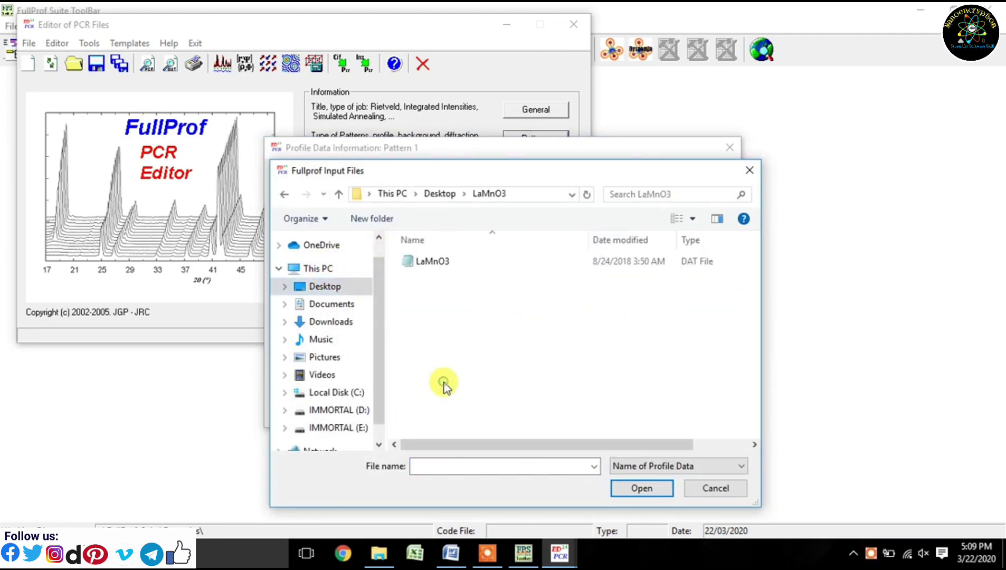
{"action": "left_click", "coordinate": [424, 262]}
{"action": "left_click", "coordinate": [621, 487]}
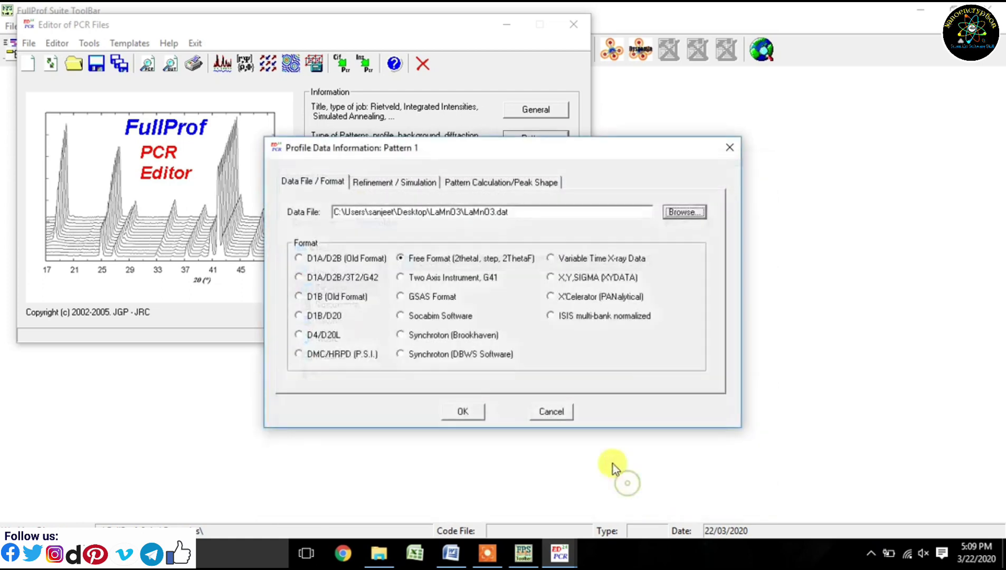
Set the pattern's refinement data type to X-Ray and its peak shape to Pseudo-Voigt
{"action": "left_click", "coordinate": [387, 183]}
{"action": "left_click", "coordinate": [318, 227]}
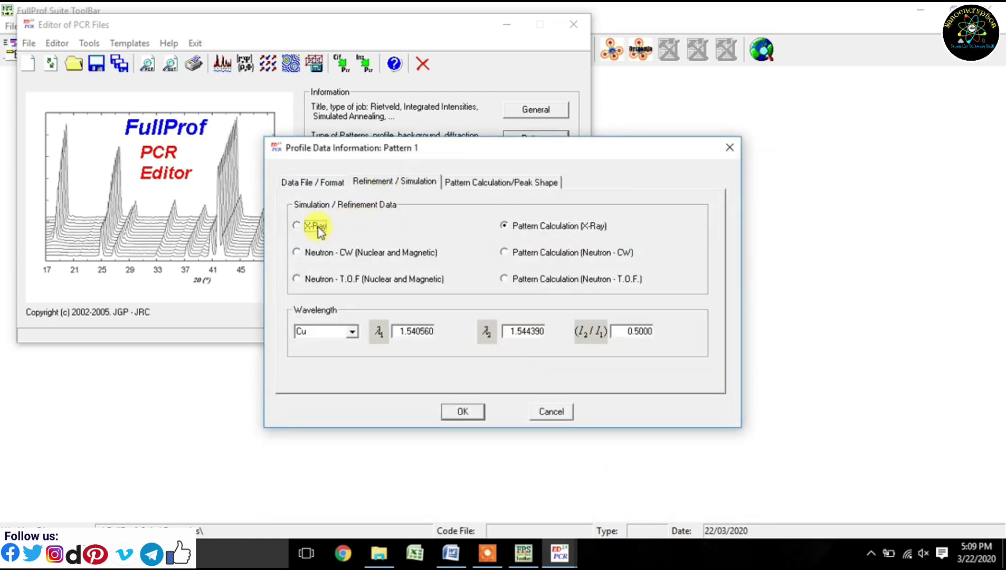
{"action": "left_click", "coordinate": [501, 182]}
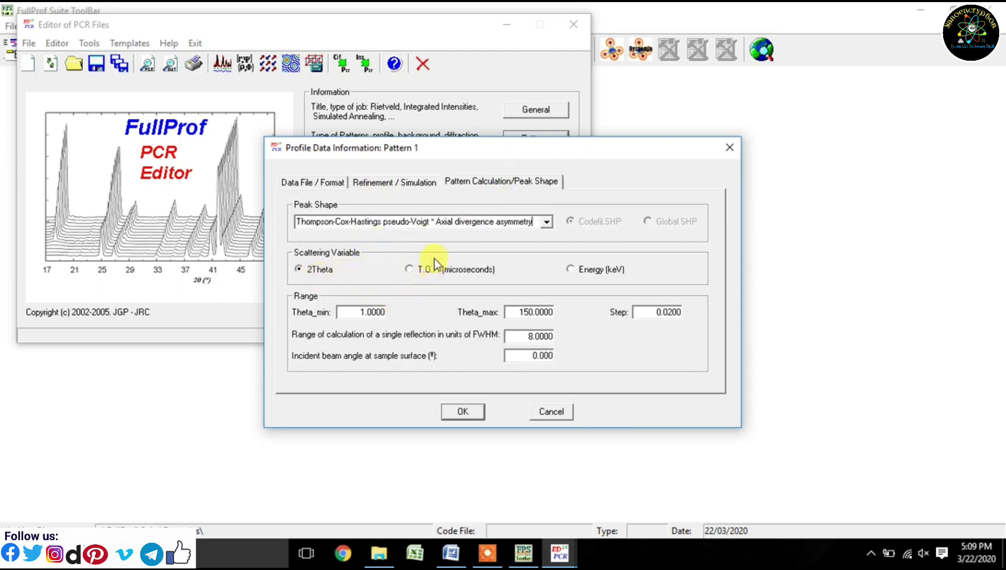
{"action": "left_click", "coordinate": [546, 222]}
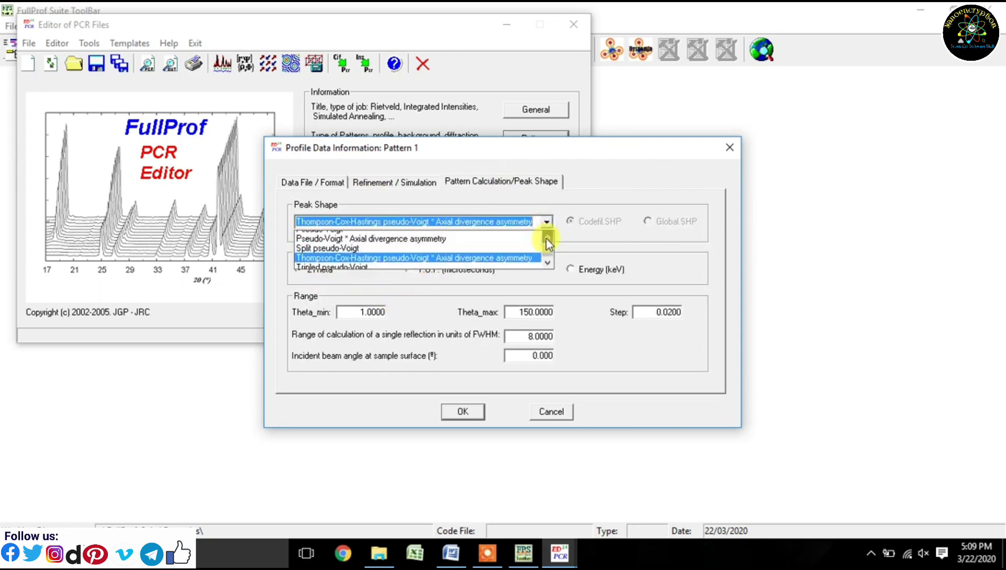
{"action": "left_click", "coordinate": [546, 237]}
{"action": "left_click", "coordinate": [476, 245]}
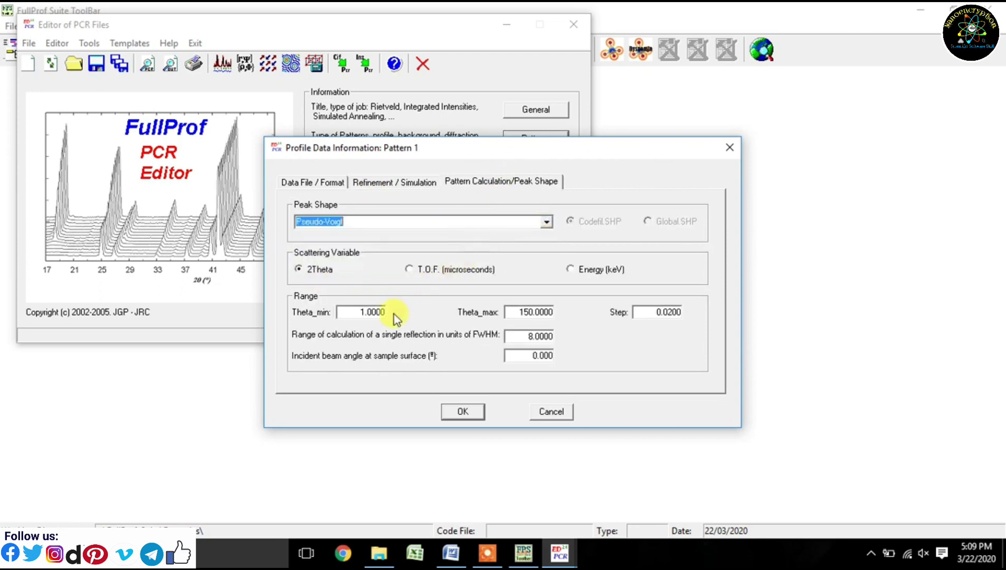
Set the pattern's minimum theta to 10
{"action": "left_click_drag", "start_coordinate": [343, 313], "coordinate": [399, 321]}
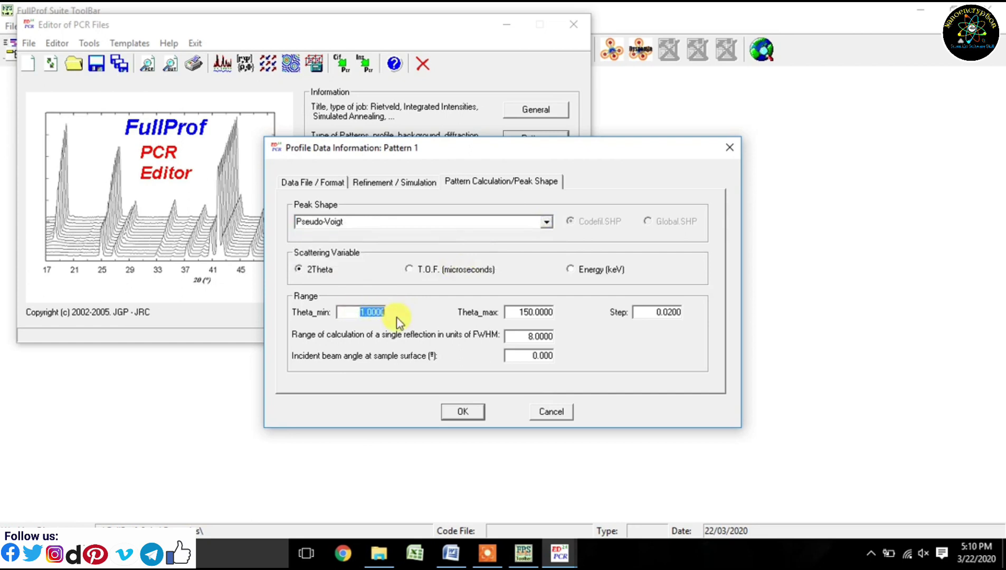
{"action": "type", "text": "10"}
Switch to File Explorer, open the LaMnO3 data file from the Desktop's LaMnO3 folder and examine its start angle, step and end angle
{"action": "left_click", "coordinate": [379, 553]}
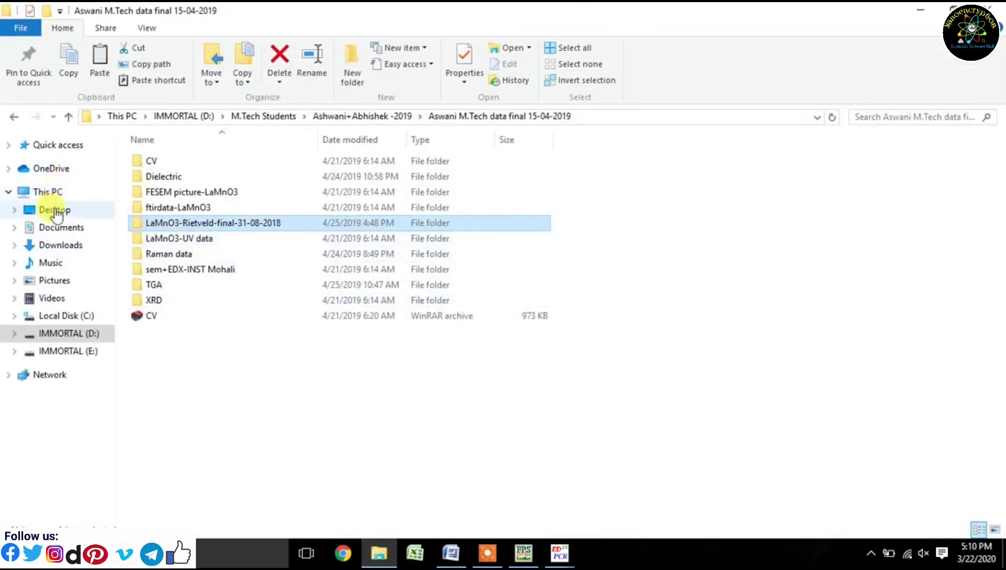
{"action": "left_click", "coordinate": [55, 211]}
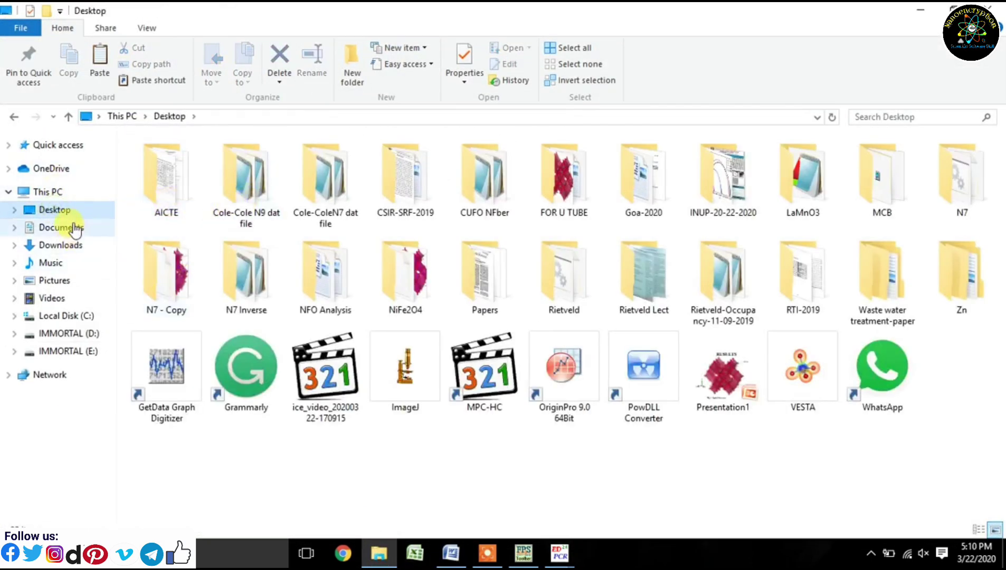
{"action": "double_click", "coordinate": [797, 180]}
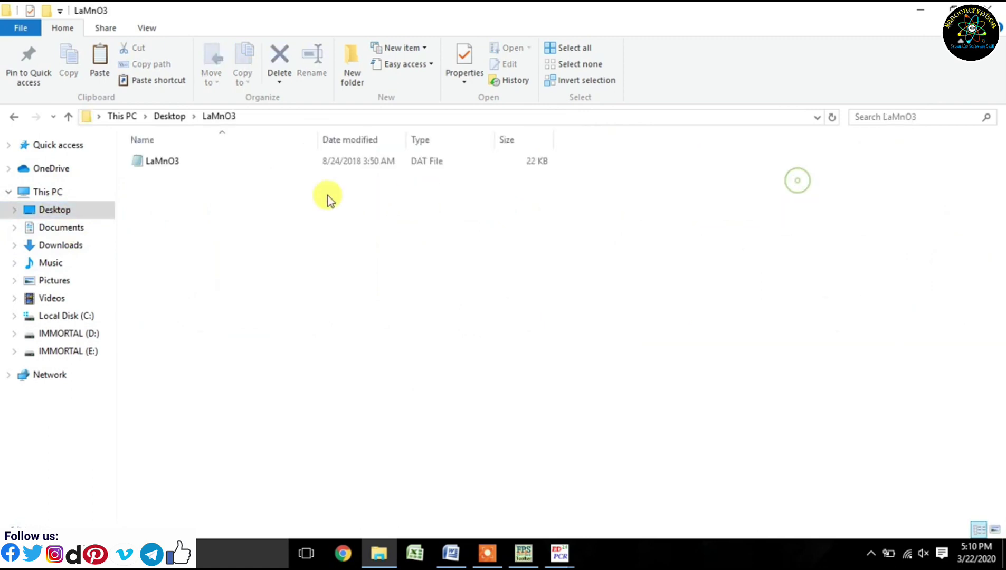
{"action": "double_click", "coordinate": [178, 164]}
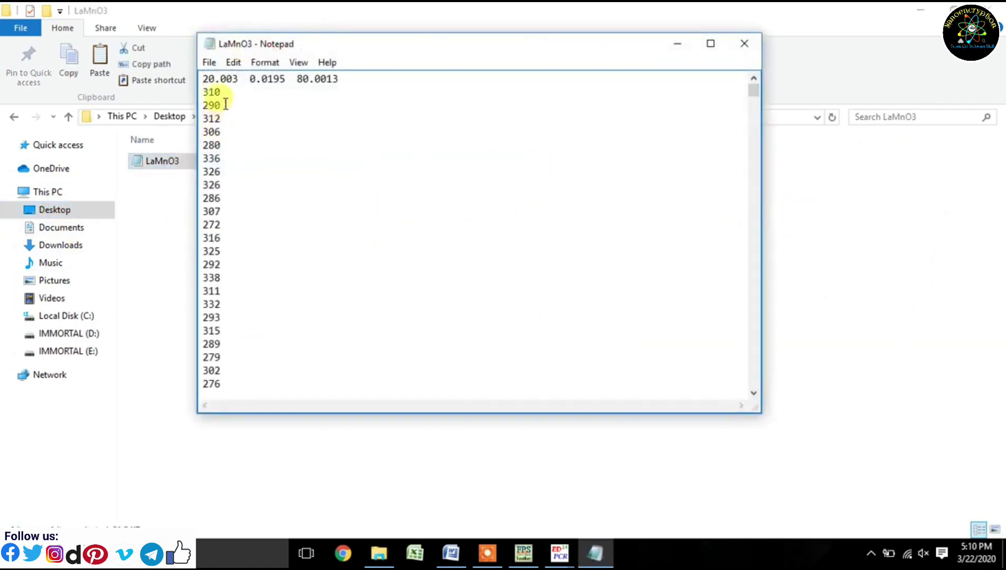
{"action": "left_click_drag", "start_coordinate": [203, 79], "coordinate": [340, 79]}
{"action": "left_click", "coordinate": [252, 78]}
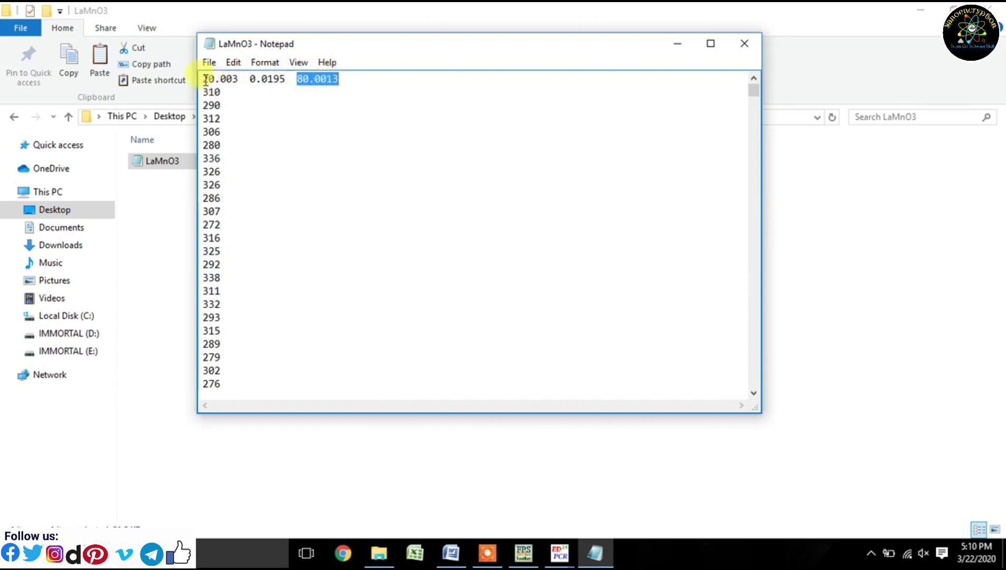
{"action": "left_click_drag", "start_coordinate": [203, 79], "coordinate": [242, 84]}
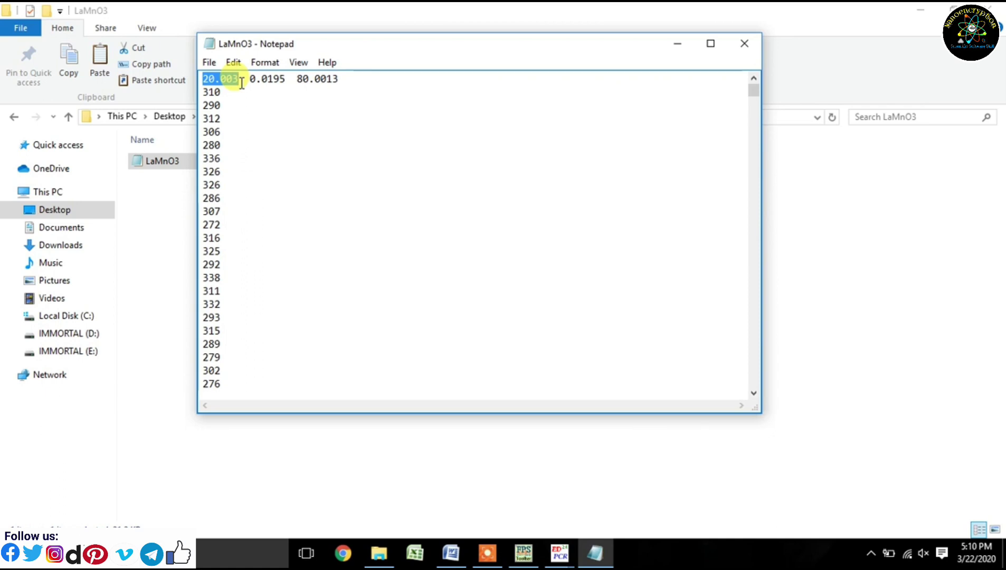
{"action": "left_click_drag", "start_coordinate": [756, 92], "coordinate": [759, 389]}
{"action": "left_click", "coordinate": [752, 47]}
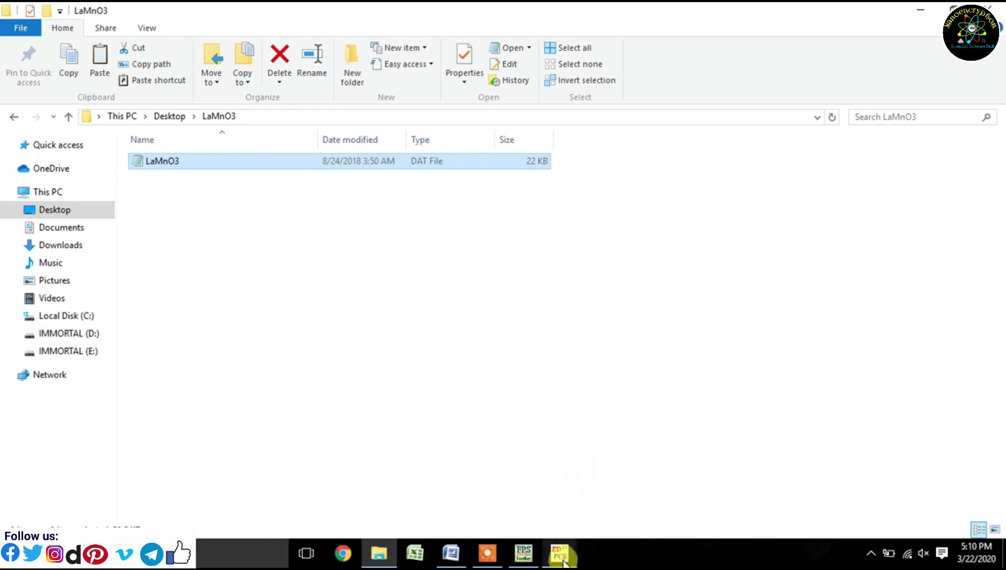
Switch back to the PCR editor's profile data settings for Pattern 1
{"action": "mouse_move", "coordinate": [559, 553]}
{"action": "left_click", "coordinate": [415, 506]}
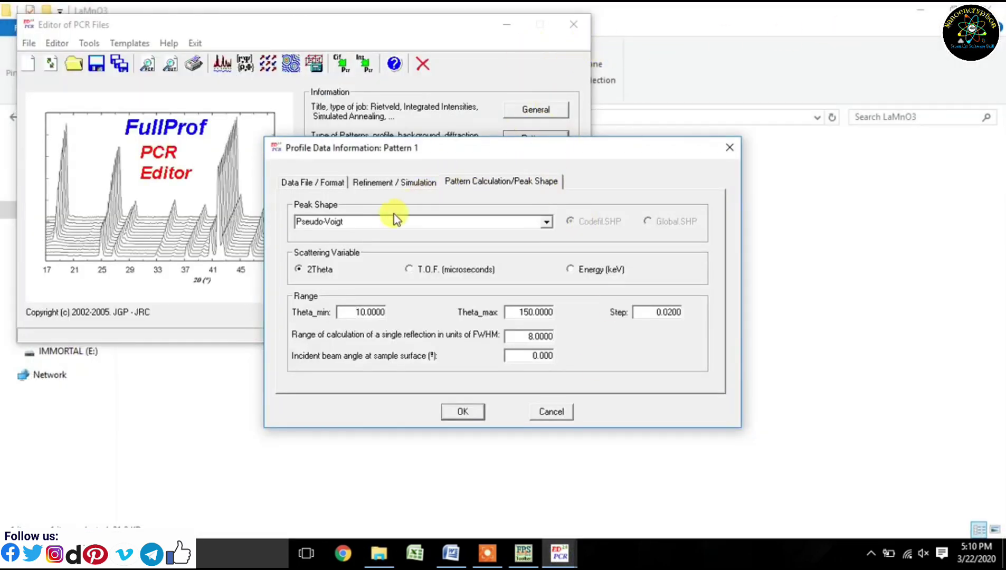
{"action": "left_click", "coordinate": [560, 553]}
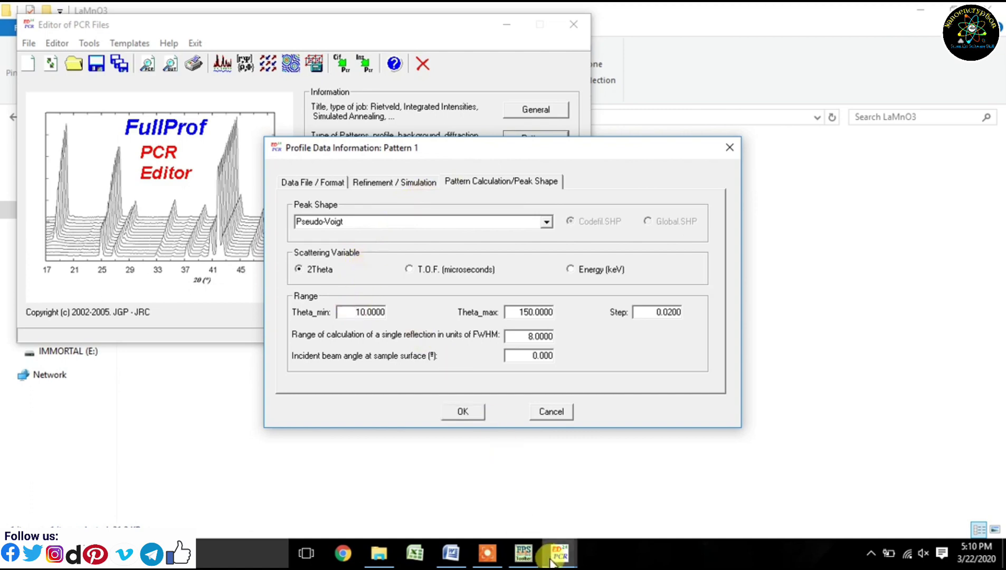
{"action": "left_click", "coordinate": [522, 556]}
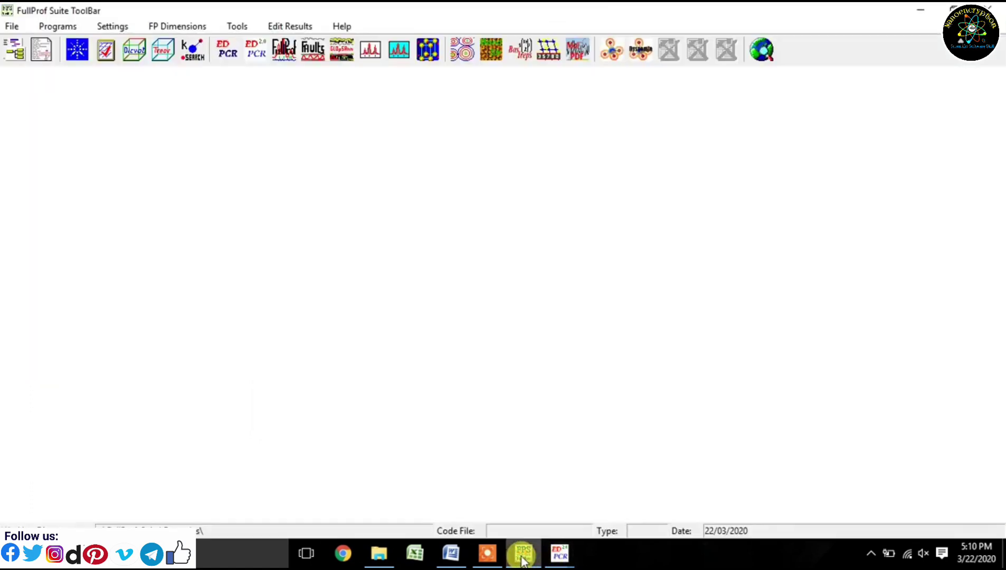
{"action": "mouse_move", "coordinate": [572, 554]}
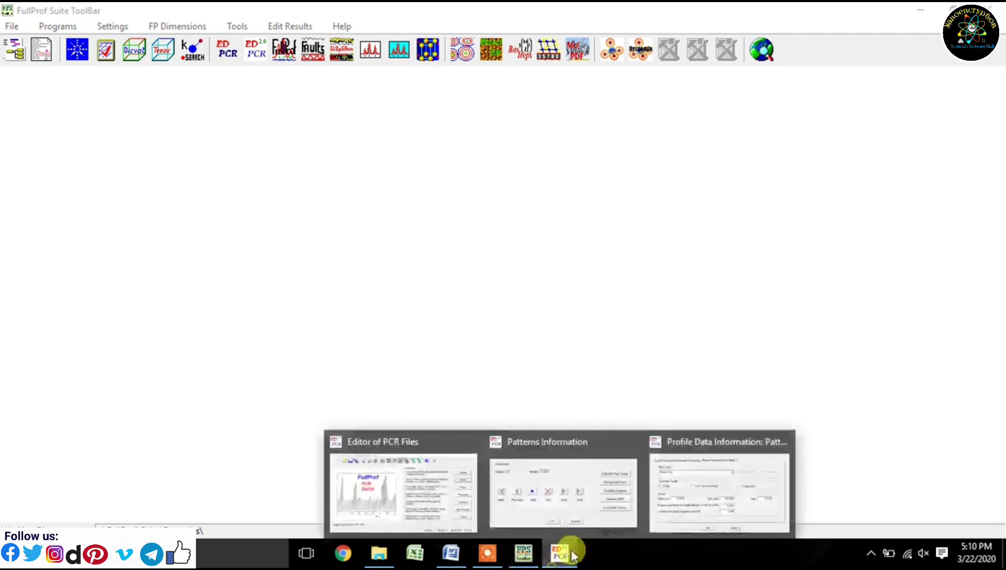
{"action": "left_click", "coordinate": [694, 496]}
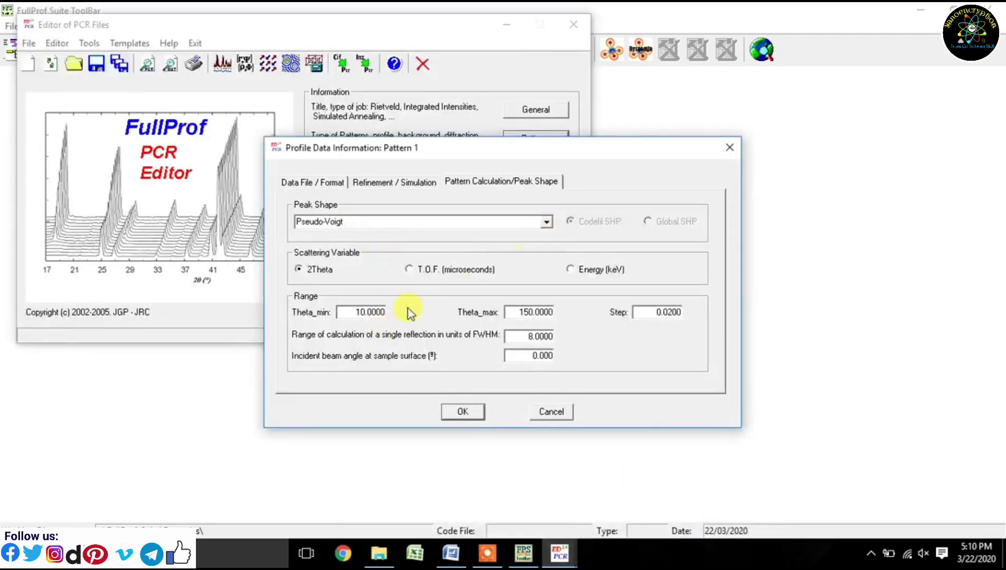
Set the pattern's theta range from 20.003 to 80.0013 with a step of 0.0195 and accept the profile data settings
{"action": "left_click_drag", "start_coordinate": [348, 311], "coordinate": [404, 319]}
{"action": "type", "text": "20"}
{"action": "type", "text": "."}
{"action": "type", "text": ".0"}
{"action": "type", "text": "03"}
{"action": "left_click_drag", "start_coordinate": [517, 313], "coordinate": [556, 315]}
{"action": "type", "text": "80.0013"}
{"action": "left_click_drag", "start_coordinate": [644, 311], "coordinate": [686, 314]}
{"action": "key", "text": "BackSpace"}
{"action": "type", "text": "0.0195"}
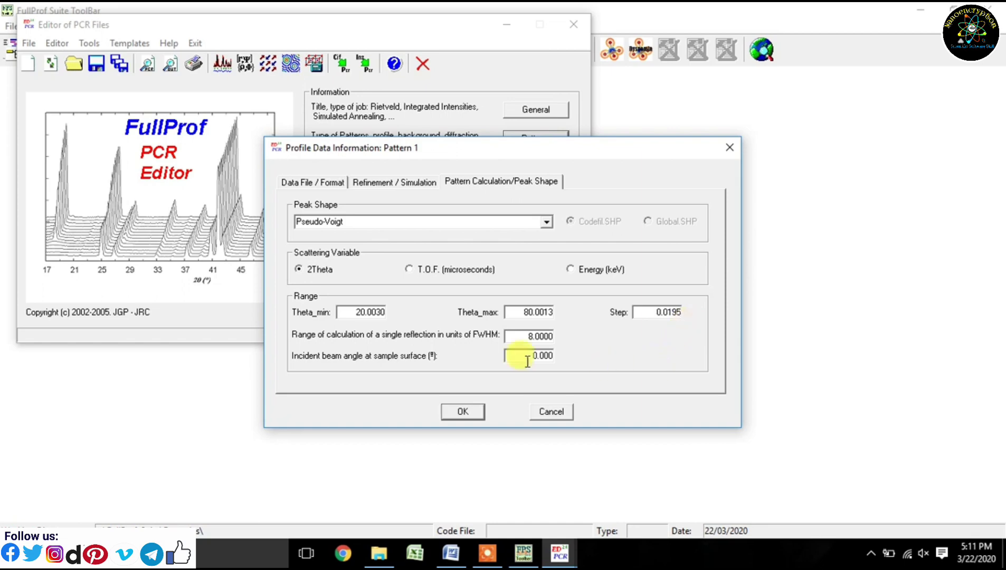
{"action": "left_click", "coordinate": [459, 410]}
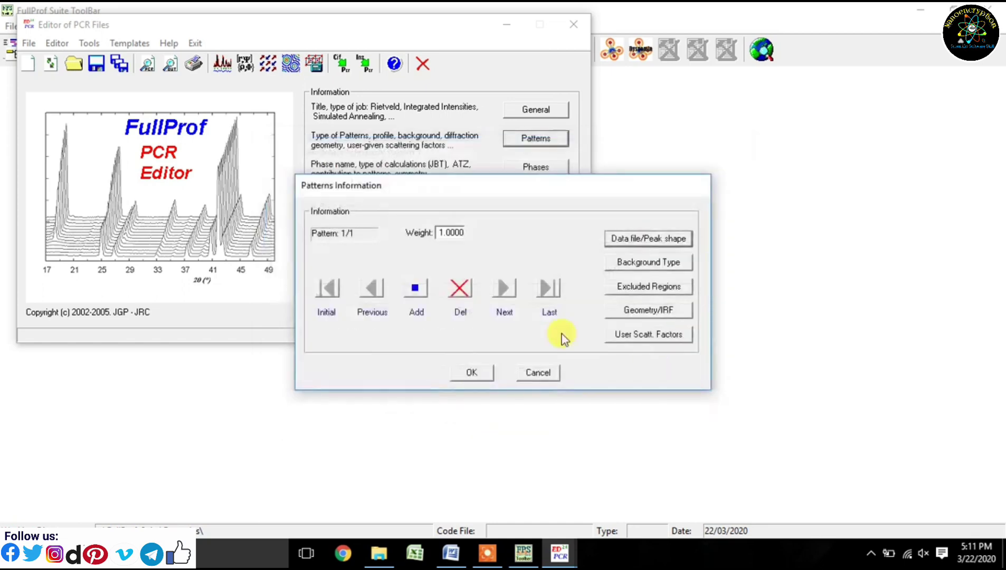
Define one excluded region from 10 to 11 for the pattern and accept the pattern information
{"action": "left_click", "coordinate": [626, 290]}
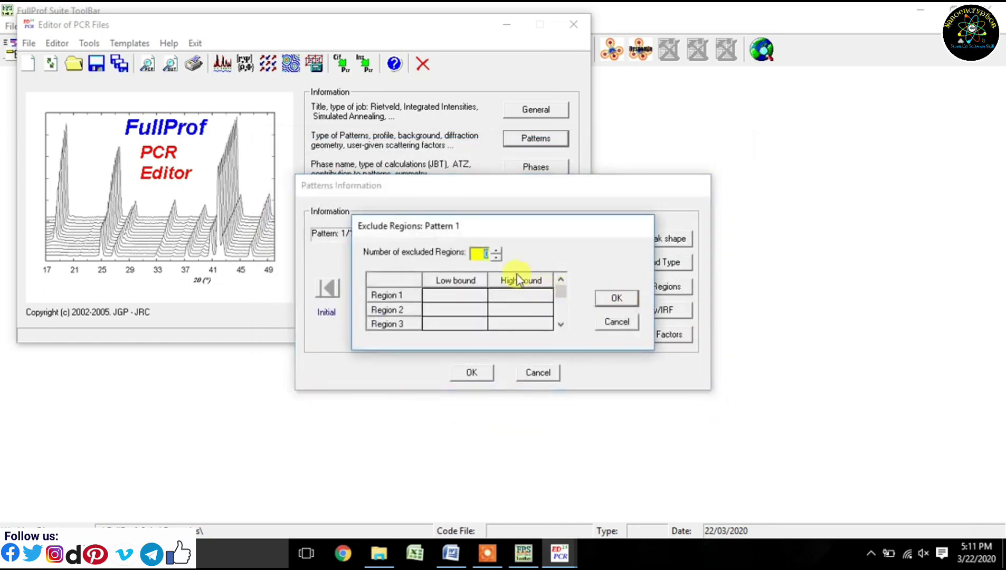
{"action": "left_click", "coordinate": [496, 250]}
{"action": "left_click", "coordinate": [466, 294]}
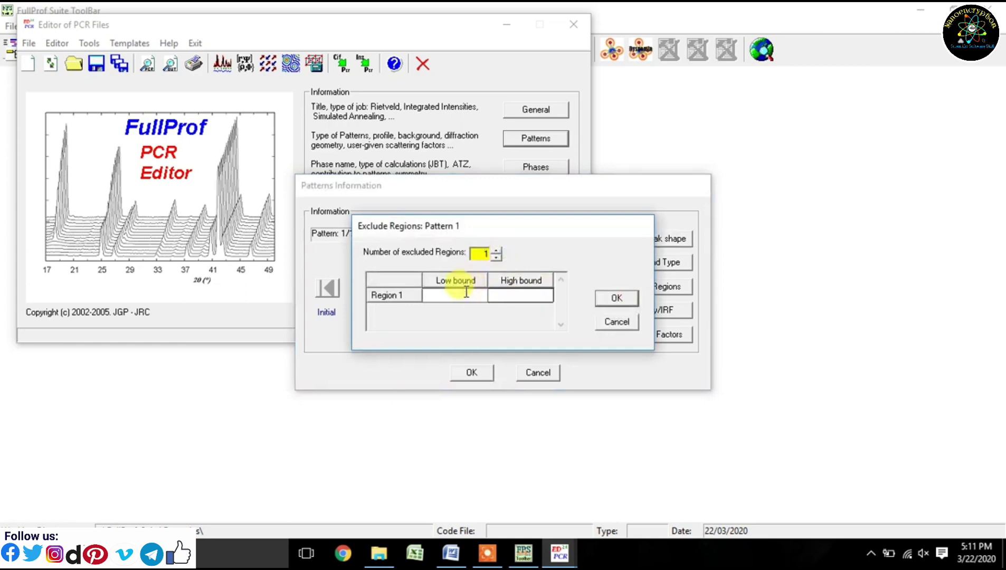
{"action": "type", "text": "10"}
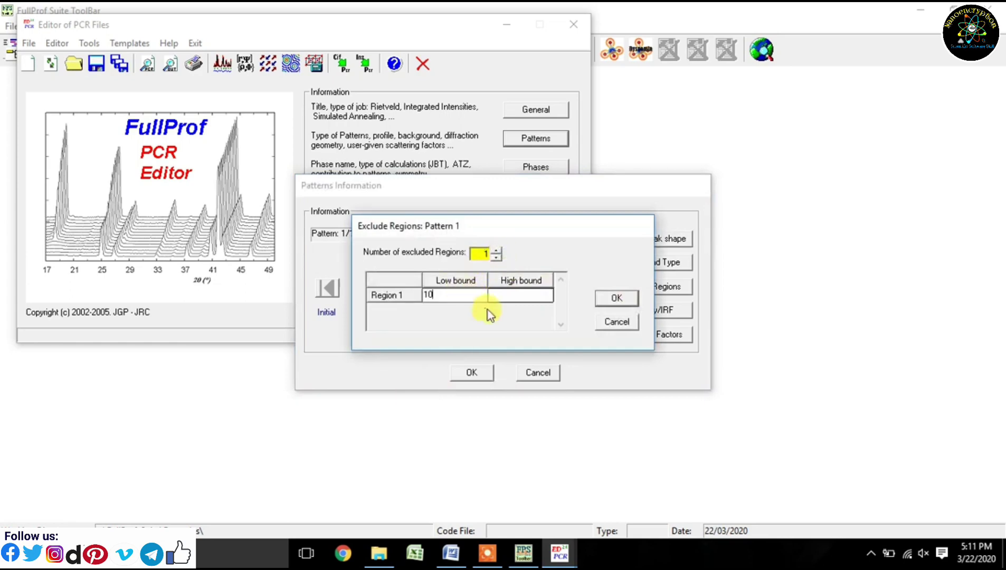
{"action": "left_click", "coordinate": [503, 295]}
{"action": "type", "text": "11"}
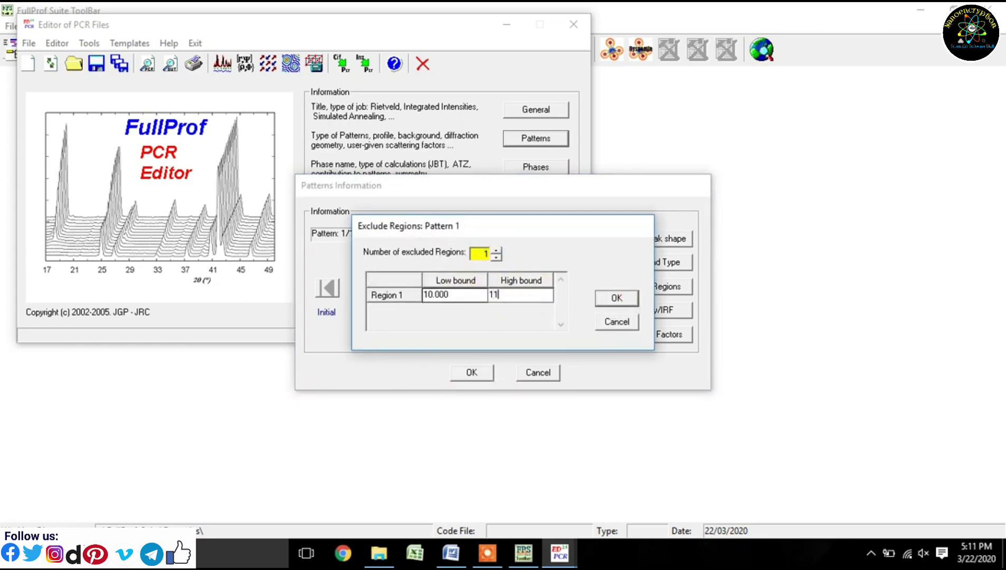
{"action": "left_click", "coordinate": [628, 299]}
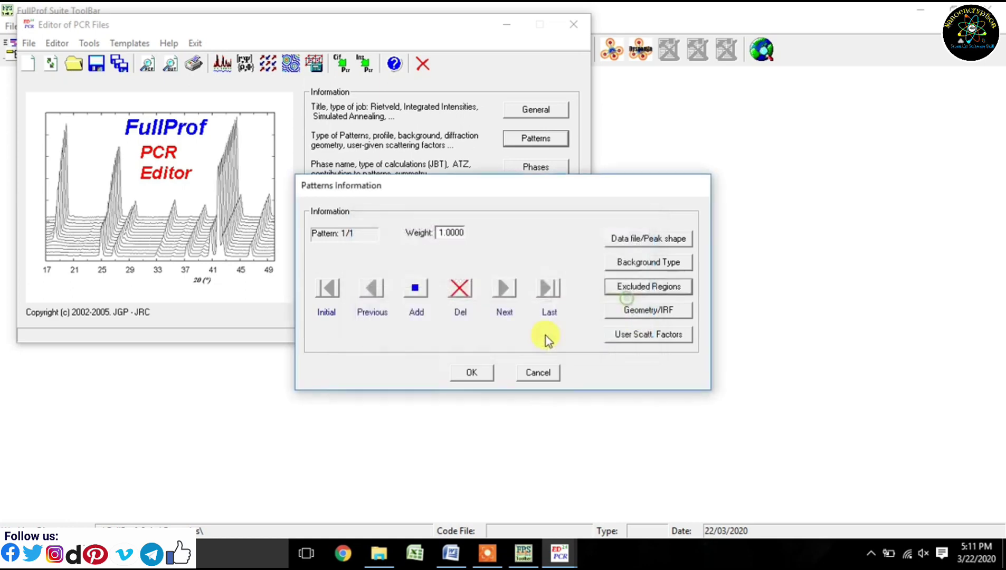
{"action": "left_click", "coordinate": [475, 373]}
Add a phase named Rhombohedral
{"action": "left_click", "coordinate": [524, 170]}
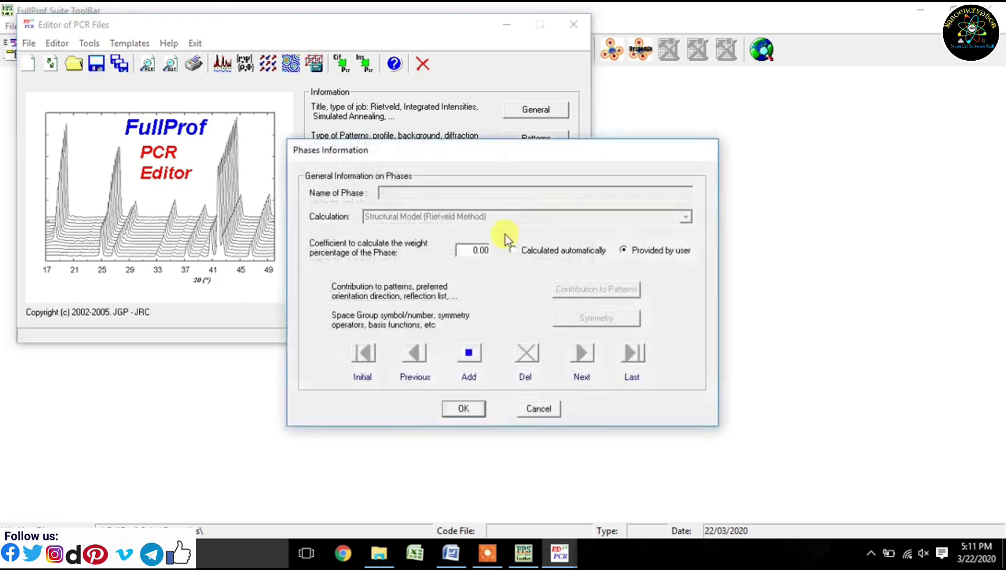
{"action": "left_click", "coordinate": [469, 352]}
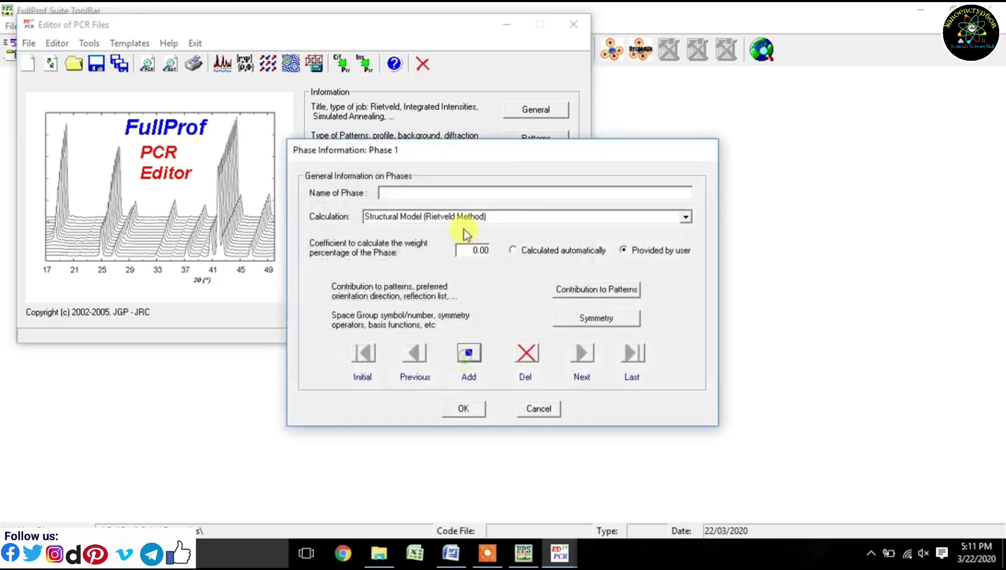
{"action": "left_click", "coordinate": [466, 195]}
{"action": "type", "text": "Rh"}
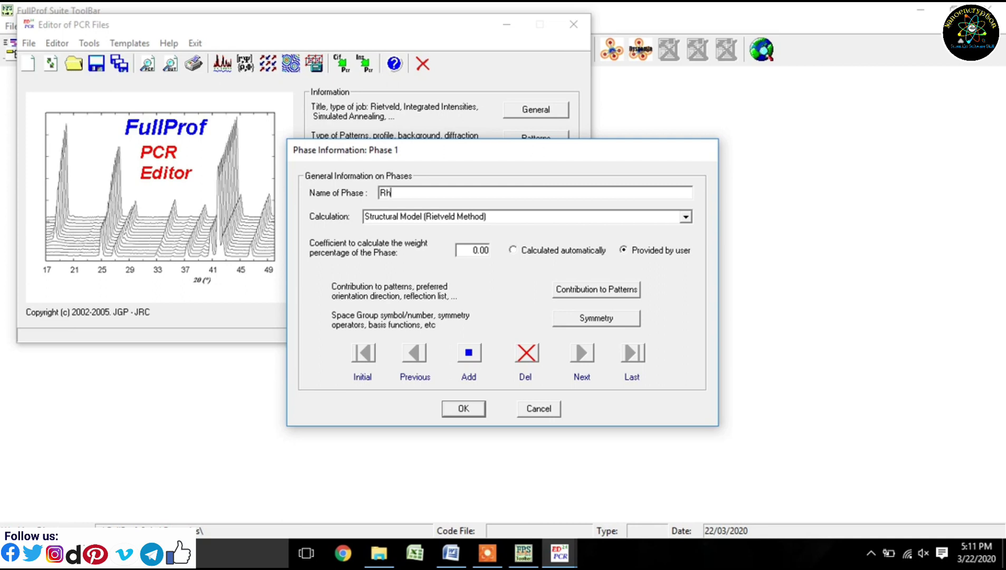
{"action": "type", "text": "ombohedral"}
Make the phase contribute to Pattern 1 as X-ray with a Pseudo-Voigt peak shape and special control of parameters for peak overlap
{"action": "left_click", "coordinate": [606, 295]}
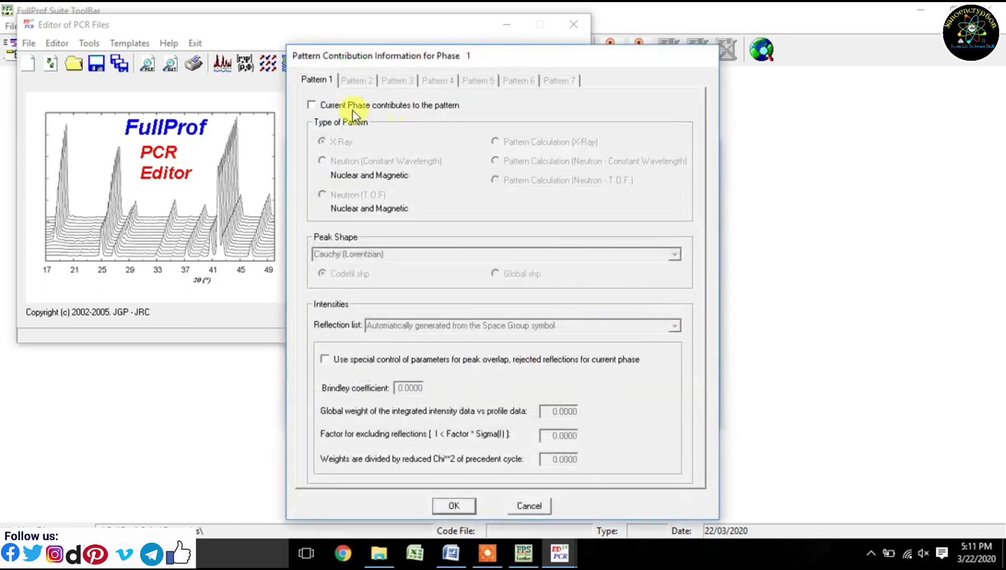
{"action": "left_click", "coordinate": [353, 110]}
{"action": "left_click", "coordinate": [674, 253]}
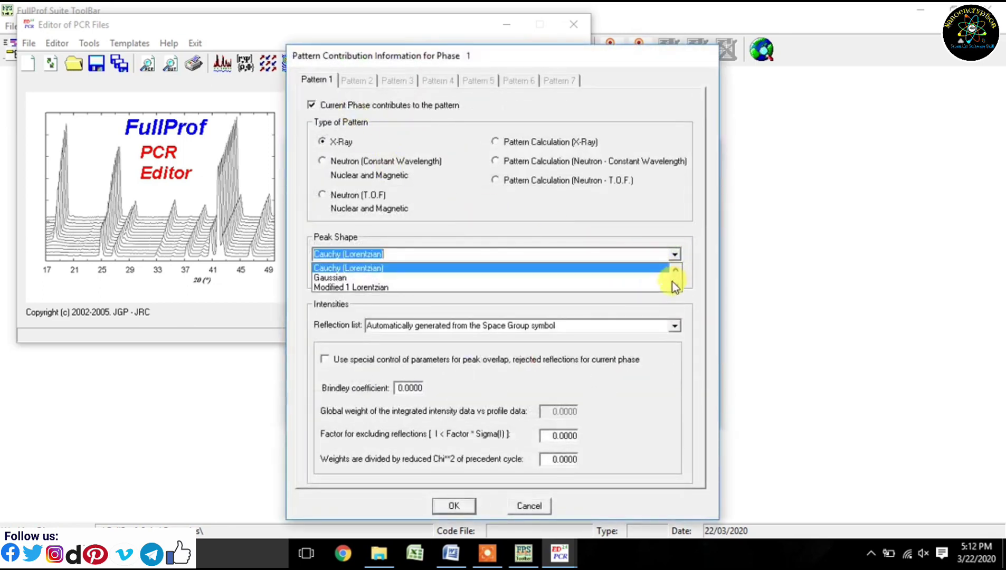
{"action": "left_click", "coordinate": [675, 286]}
{"action": "left_click", "coordinate": [675, 286]}
{"action": "left_click", "coordinate": [675, 286]}
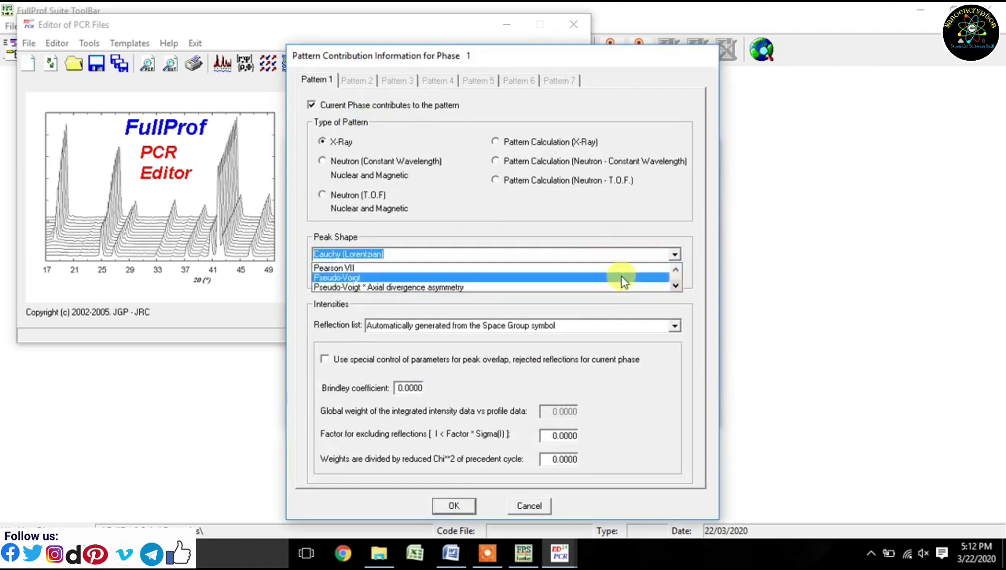
{"action": "left_click", "coordinate": [618, 278]}
{"action": "left_click", "coordinate": [393, 360]}
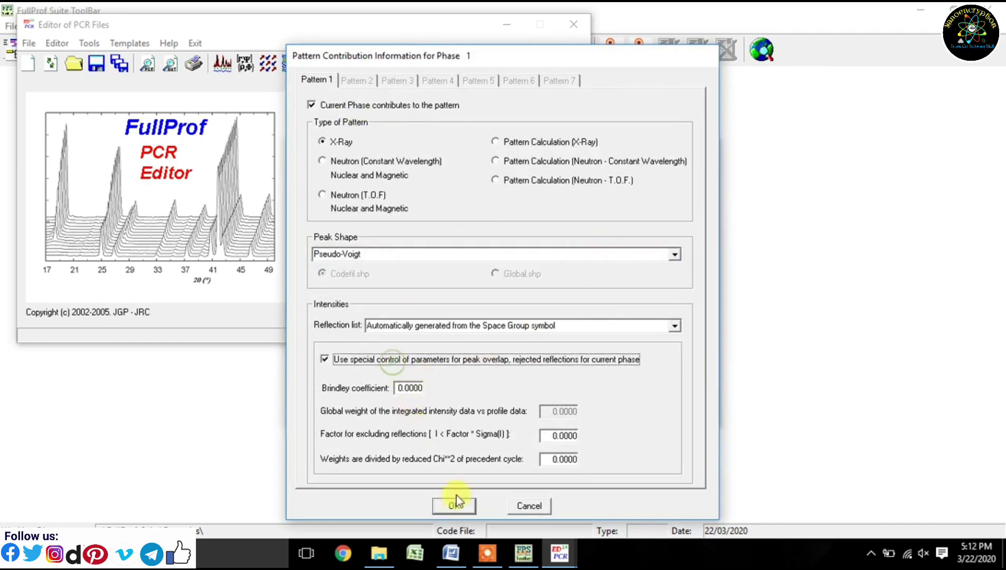
{"action": "left_click", "coordinate": [453, 507]}
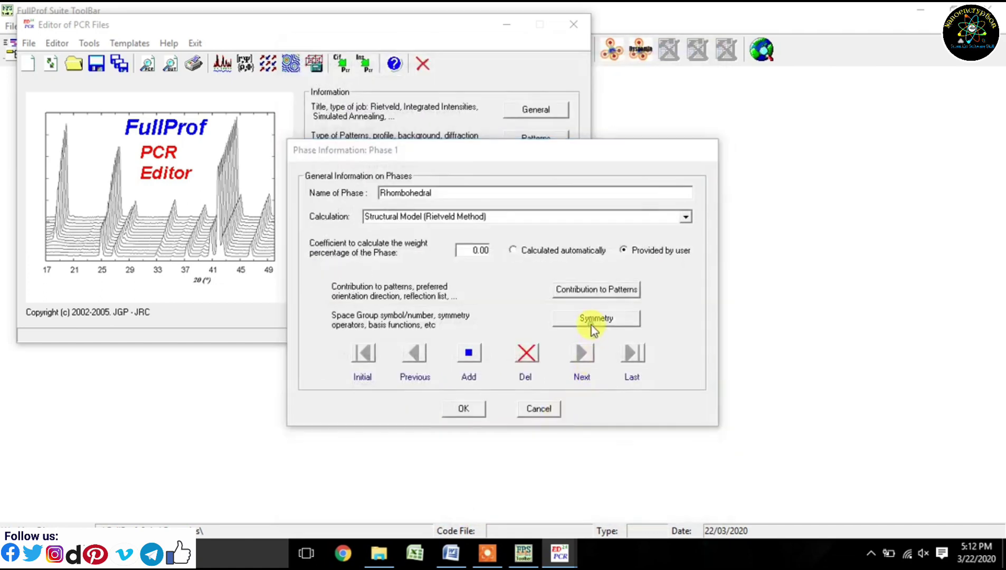
Set the phase's space group to R -3 c with automatically generated symmetry operators and accept the phase information
{"action": "left_click", "coordinate": [591, 323]}
{"action": "type", "text": "R -3"}
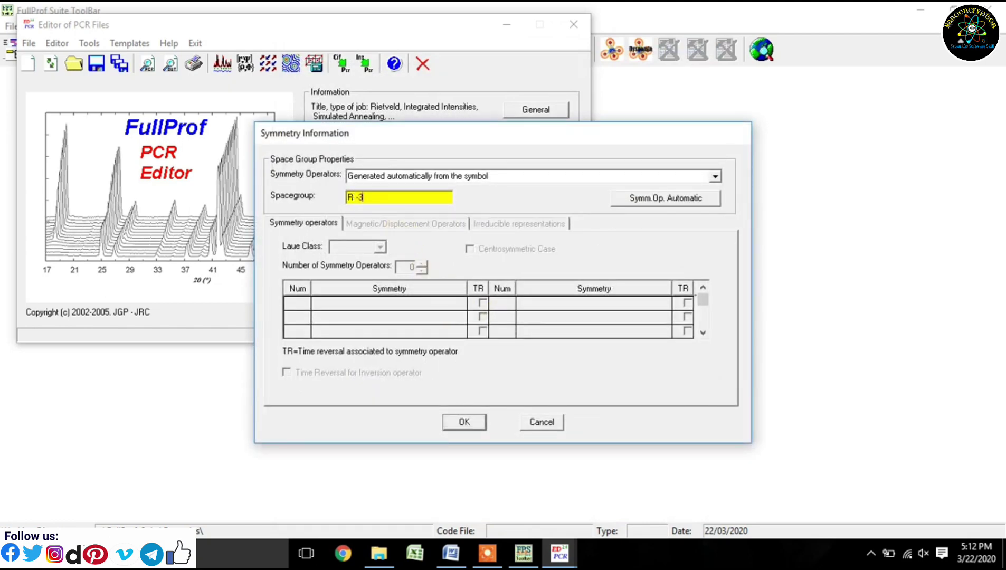
{"action": "type", "text": " c"}
{"action": "left_click", "coordinate": [627, 199]}
{"action": "left_click", "coordinate": [464, 422]}
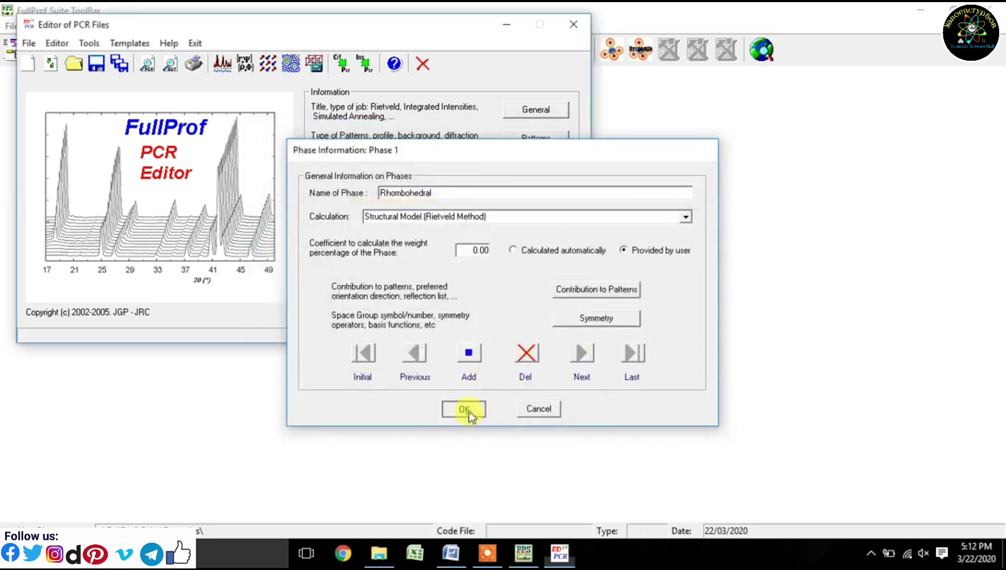
{"action": "left_click", "coordinate": [468, 413]}
In the refinement profile parameters of Phase 1, set cell parameters a and b to 5.50
{"action": "left_click", "coordinate": [536, 197]}
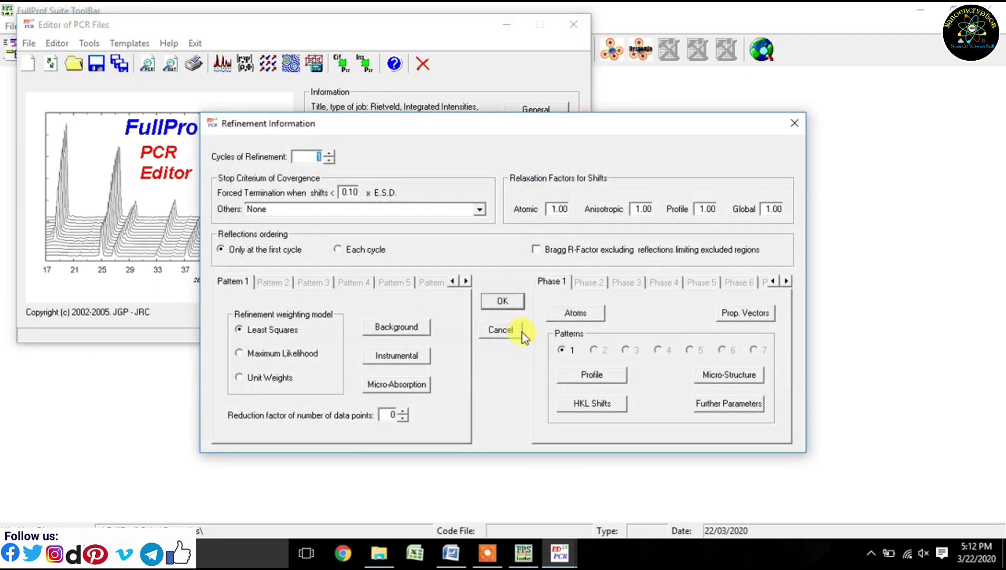
{"action": "left_click", "coordinate": [576, 376]}
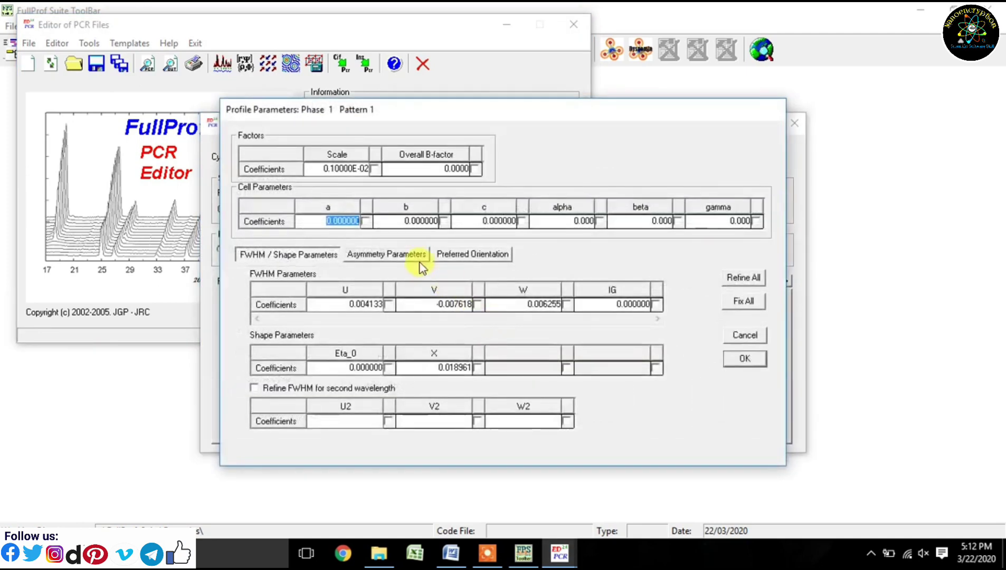
{"action": "type", "text": "5"}
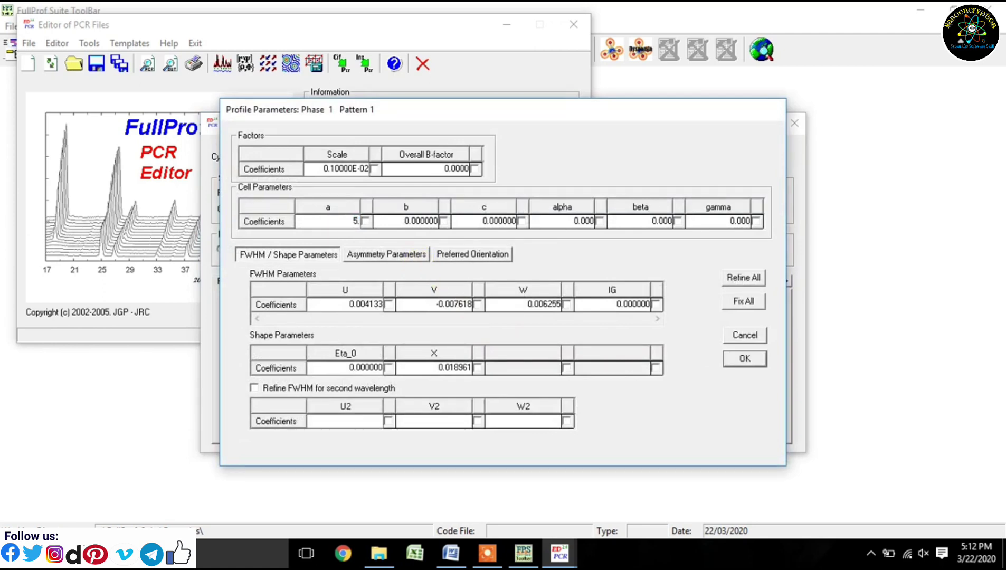
{"action": "type", "text": ".50"}
{"action": "left_click", "coordinate": [390, 224]}
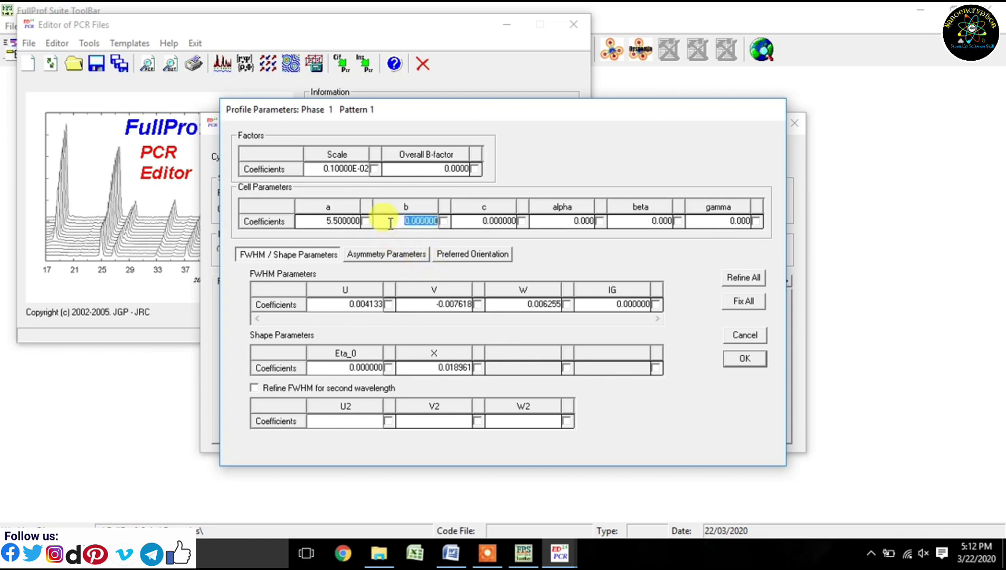
{"action": "type", "text": "5.50"}
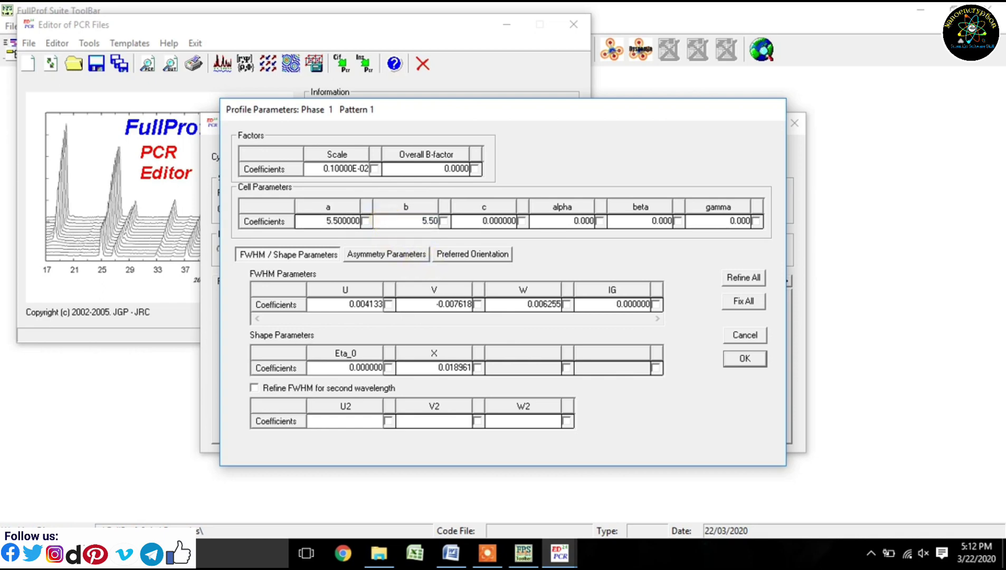
Set the cell parameter c of Phase 1 to 13.32
{"action": "left_click", "coordinate": [482, 224]}
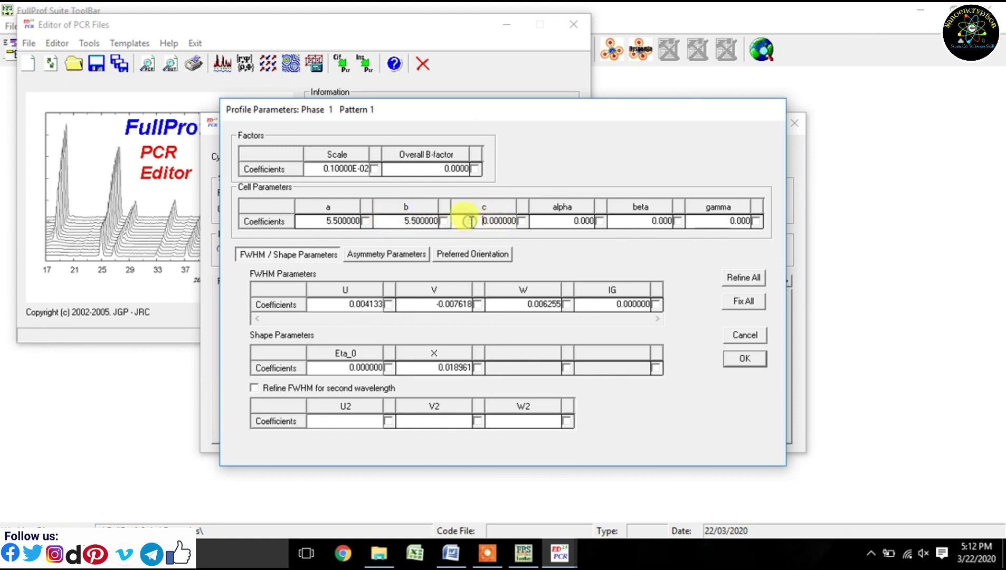
{"action": "double_click", "coordinate": [471, 221]}
{"action": "type", "text": "13"}
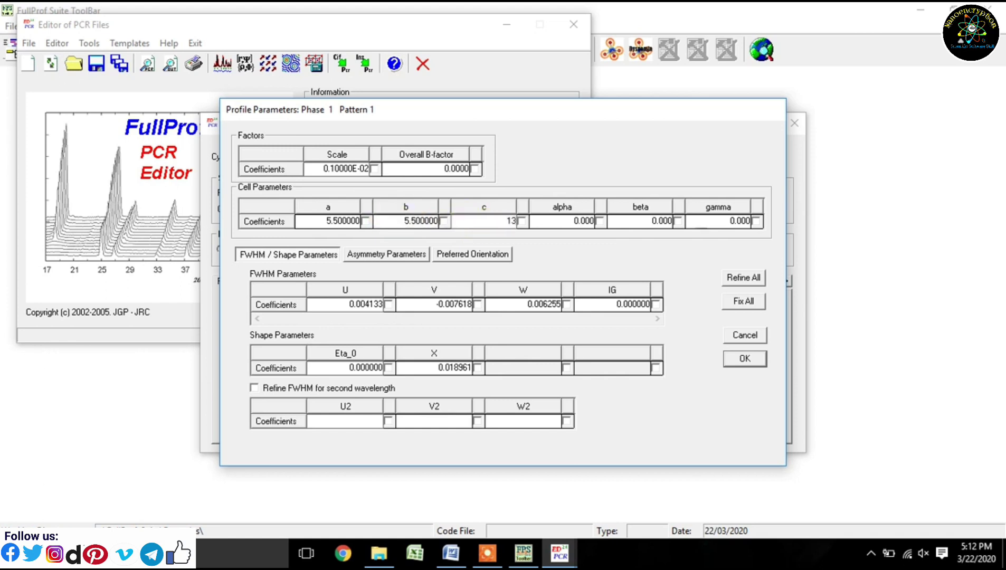
{"action": "type", "text": ".23"}
{"action": "key", "text": "BackSpace"}
{"action": "key", "text": "BackSpace"}
{"action": "key", "text": "BackSpace"}
{"action": "type", "text": ".32"}
Set the cell angles to alpha 90, beta 90 and gamma 120, and accept the profile parameters
{"action": "left_click", "coordinate": [548, 221]}
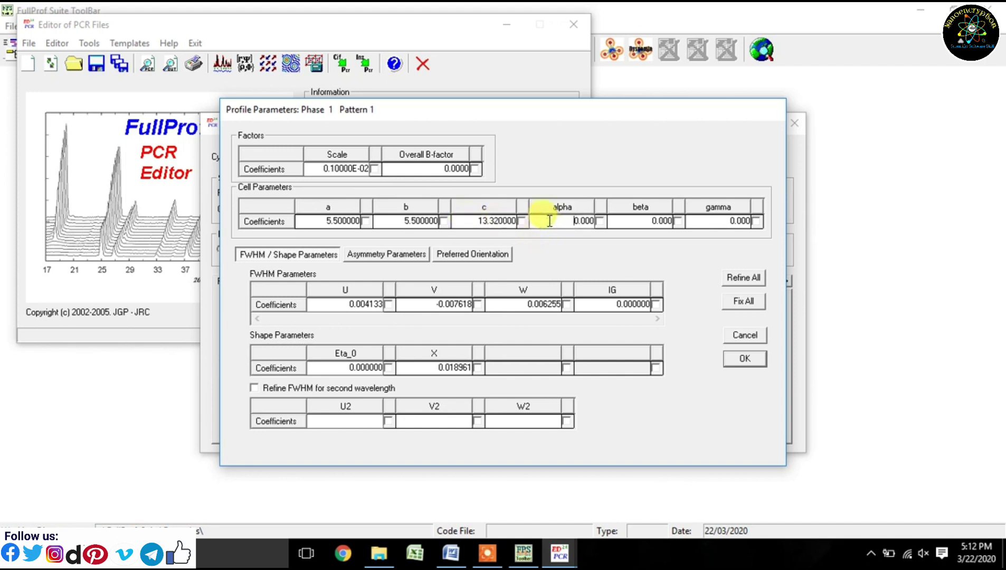
{"action": "type", "text": "9"}
{"action": "left_click", "coordinate": [640, 221]}
{"action": "type", "text": "9"}
{"action": "left_click", "coordinate": [706, 222]}
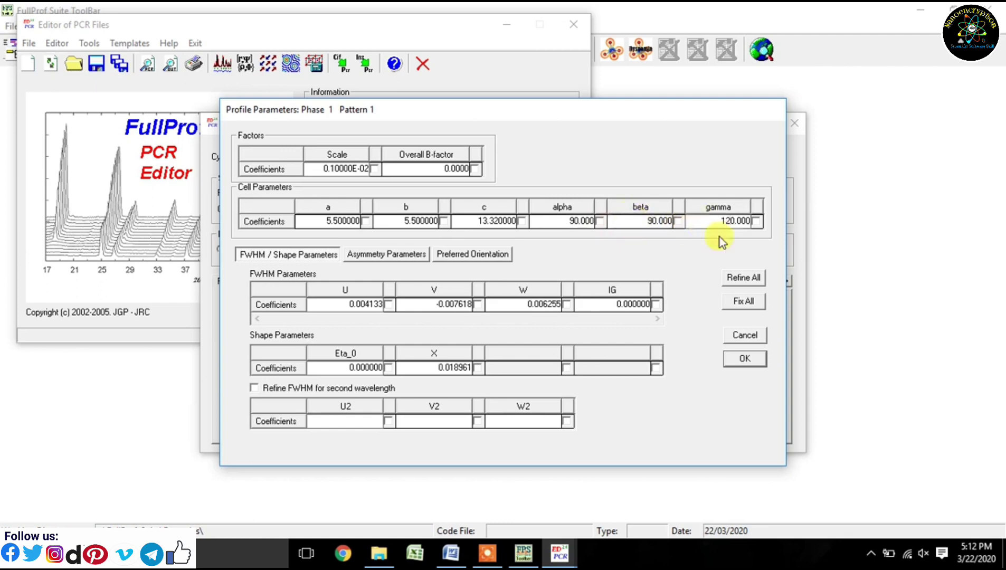
{"action": "left_click", "coordinate": [742, 361]}
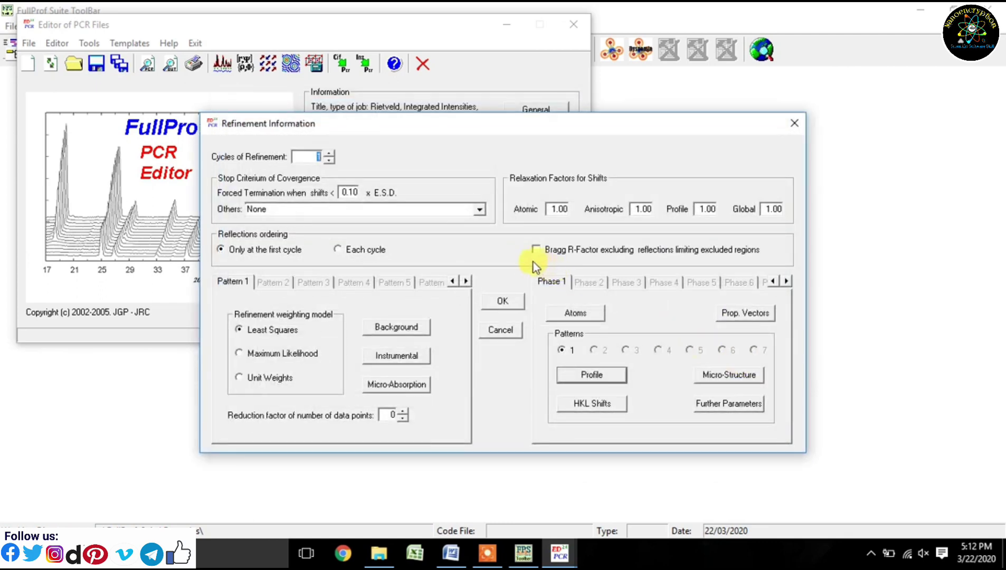
Set the number of atoms in Phase 1's atom list to 3
{"action": "left_click", "coordinate": [578, 313]}
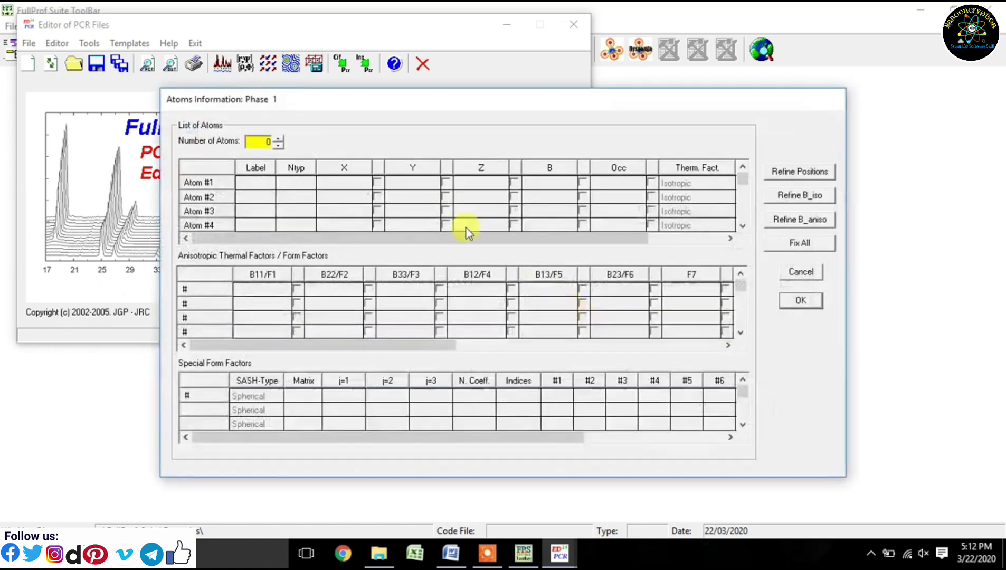
{"action": "left_click", "coordinate": [283, 138]}
{"action": "left_click", "coordinate": [282, 137]}
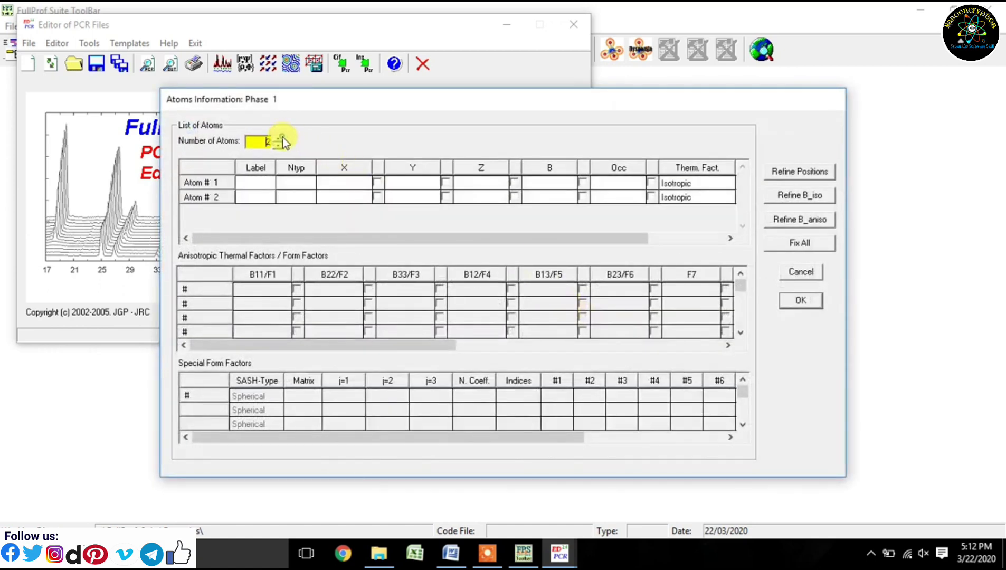
{"action": "left_click", "coordinate": [282, 138]}
Enter LA, MN and O as both the labels and the Ntyp values of atoms 1 to 3
{"action": "left_click", "coordinate": [260, 182]}
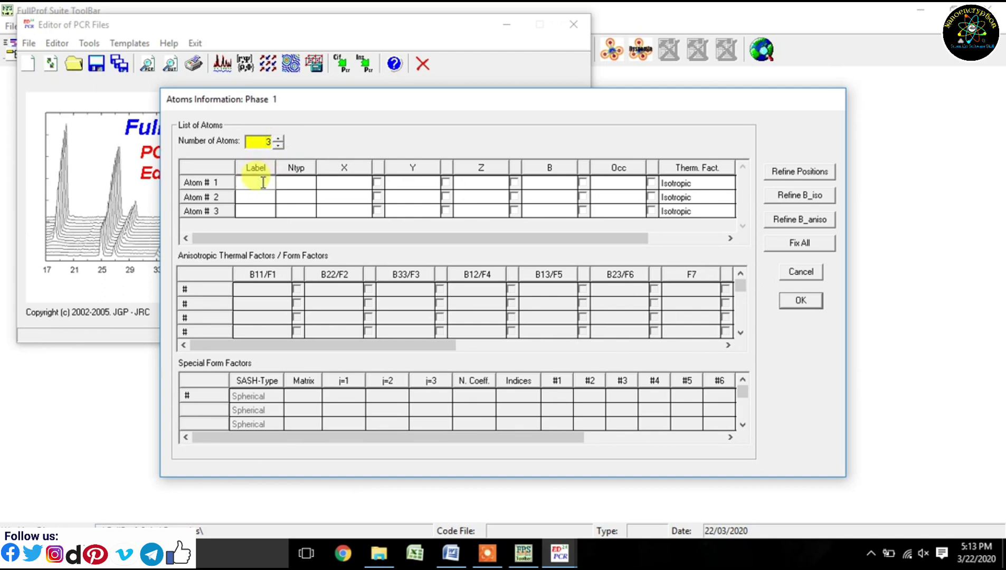
{"action": "type", "text": "LA"}
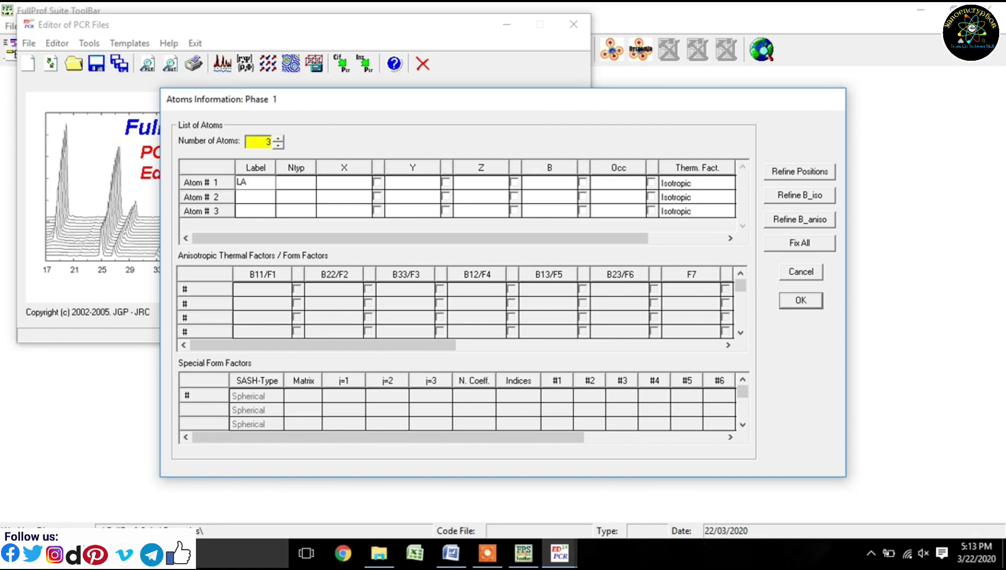
{"action": "key", "text": "Down"}
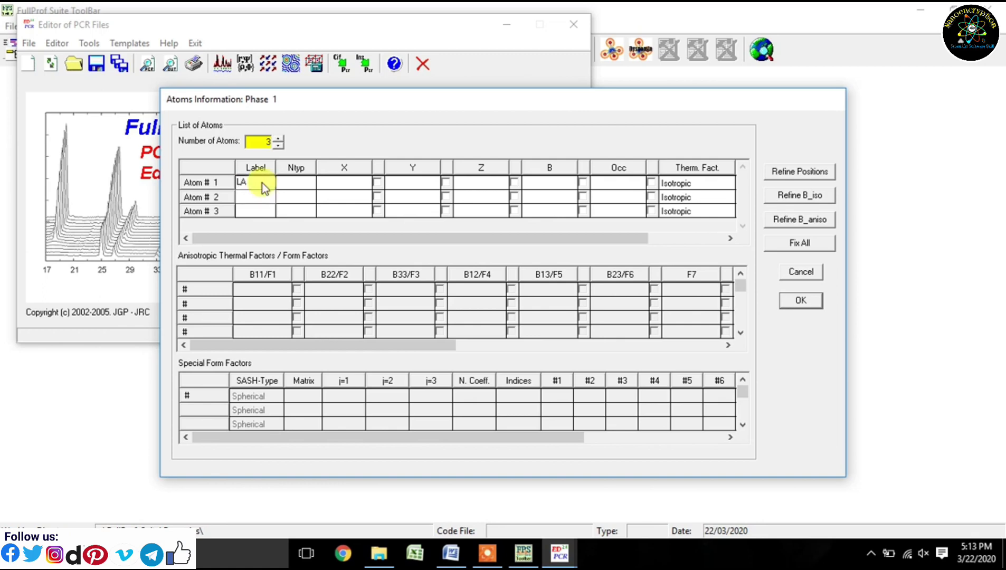
{"action": "type", "text": "MN"}
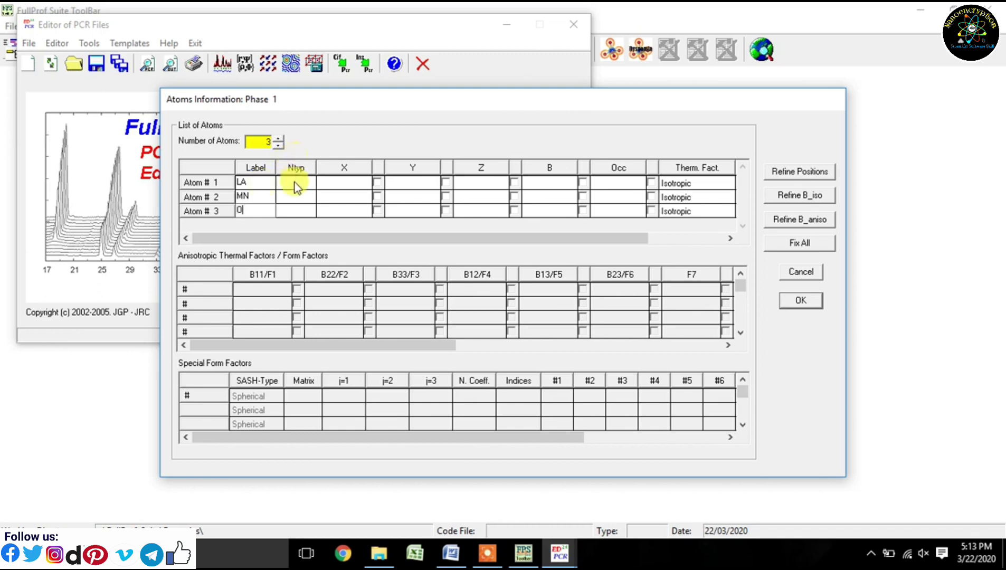
{"action": "type", "text": "LA"}
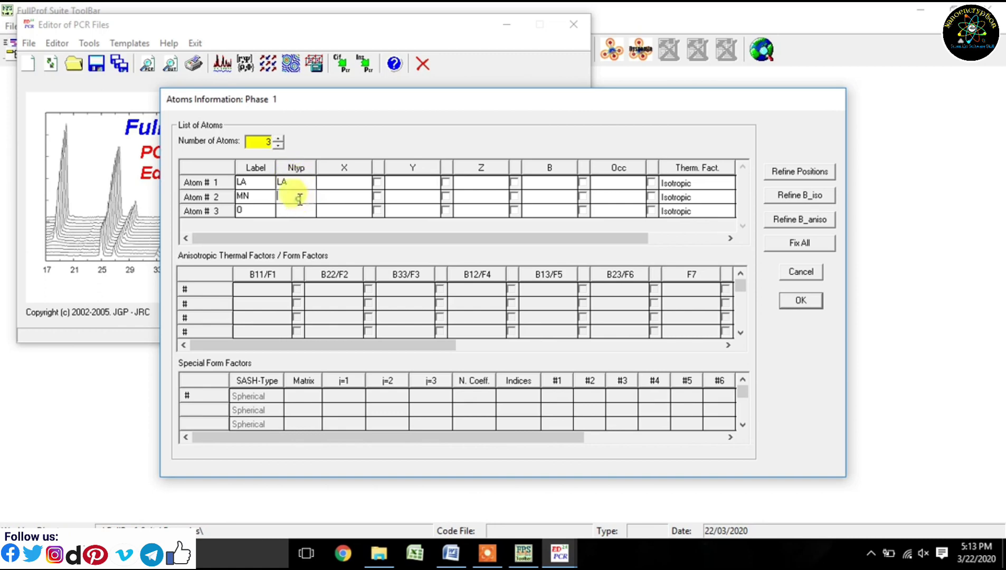
{"action": "type", "text": "MN"}
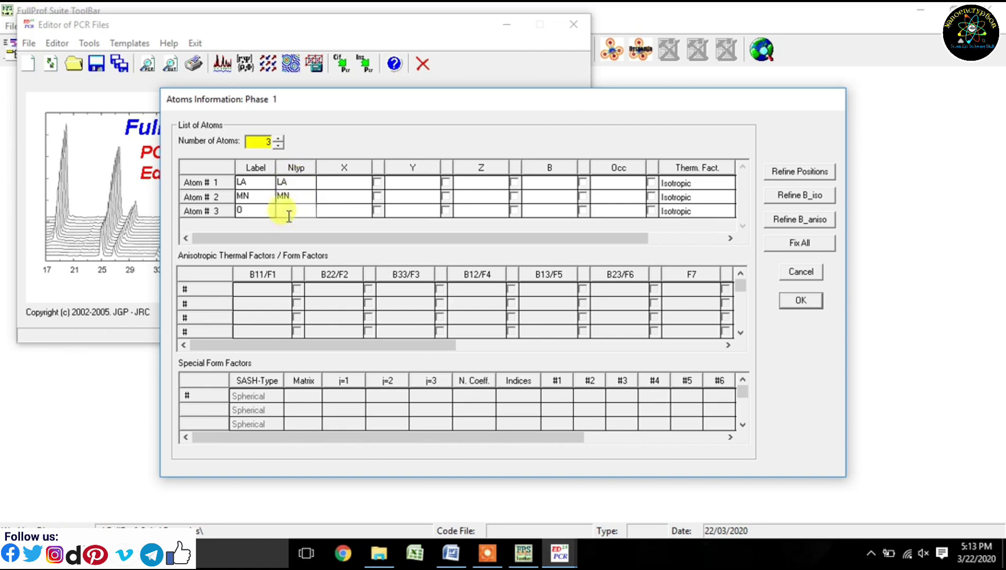
{"action": "type", "text": "O"}
Give the LA atom the coordinates X 0, Y 0, Z 0.25, with B 1 and occupancy 1
{"action": "left_click", "coordinate": [352, 183]}
{"action": "type", "text": "0."}
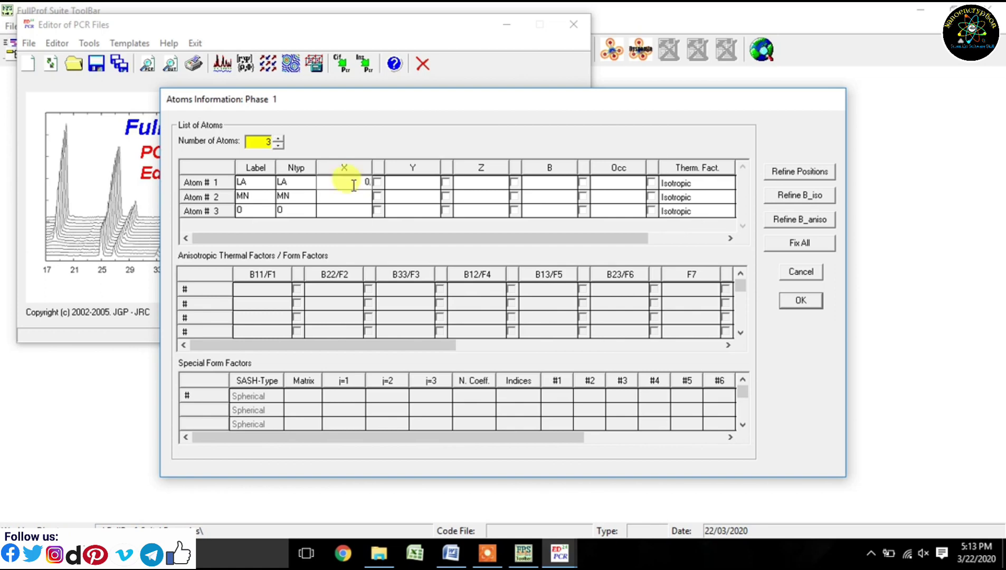
{"action": "left_click", "coordinate": [407, 187]}
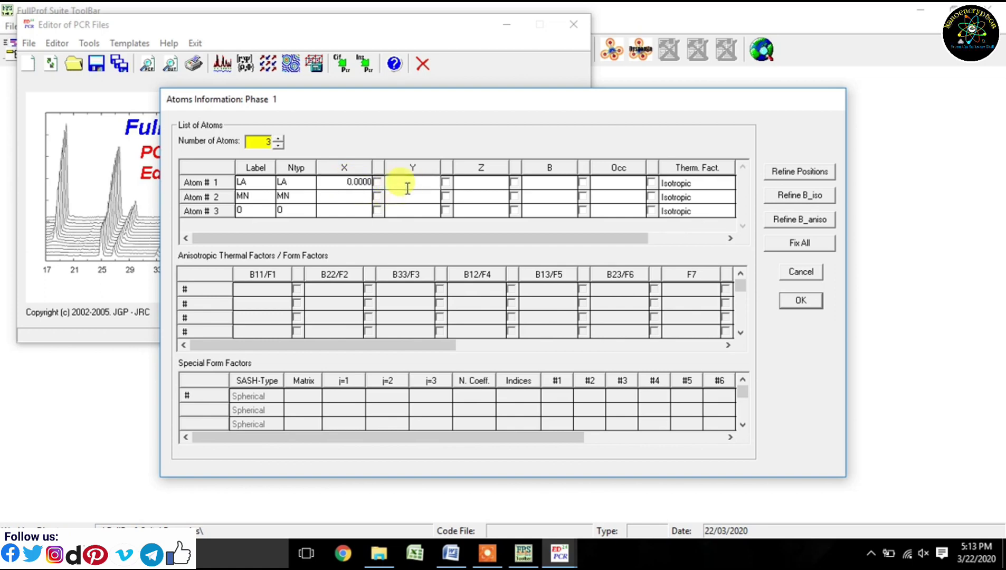
{"action": "type", "text": "0."}
{"action": "left_click", "coordinate": [468, 184]}
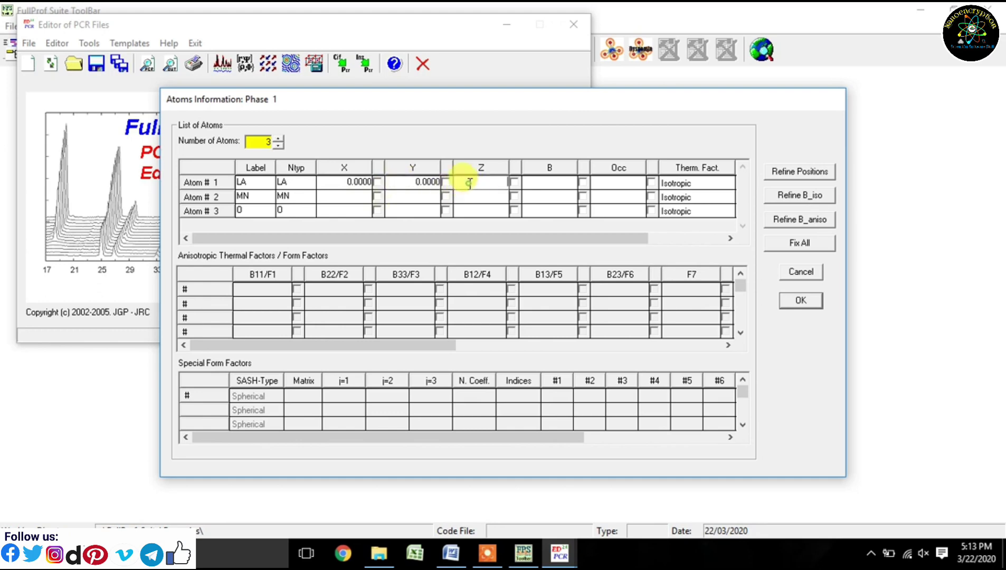
{"action": "type", "text": "0.25"}
{"action": "left_click", "coordinate": [537, 187]}
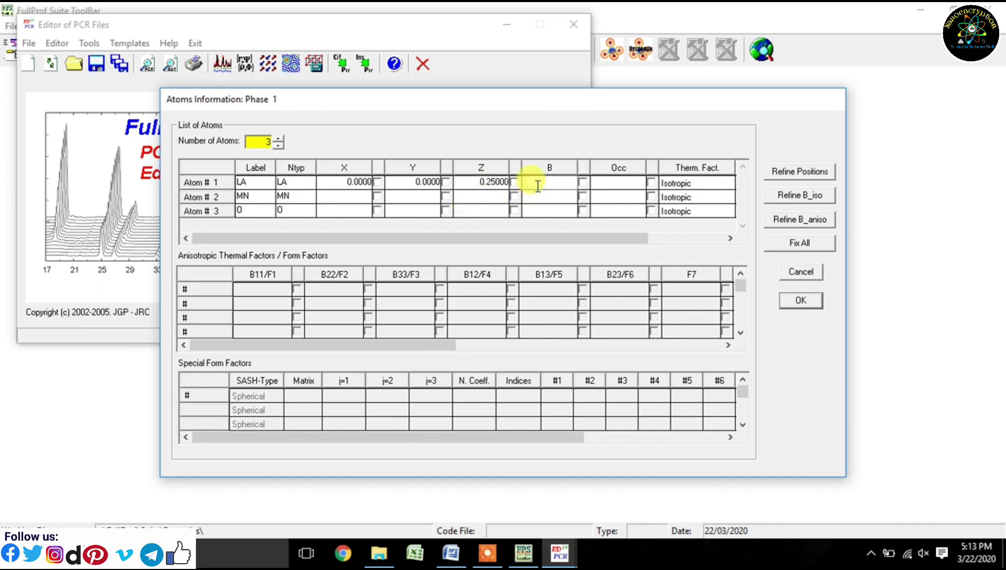
{"action": "type", "text": "1"}
{"action": "left_click", "coordinate": [612, 185]}
{"action": "type", "text": "1"}
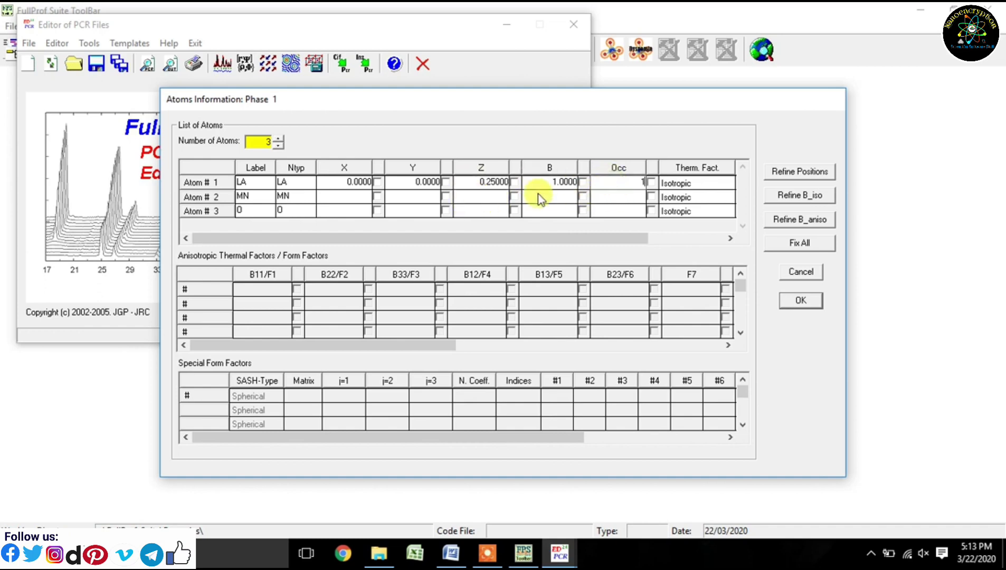
Give the MN atom the coordinates X 0, Y 0, Z 0, with B 1 and occupancy 1
{"action": "left_click", "coordinate": [338, 197]}
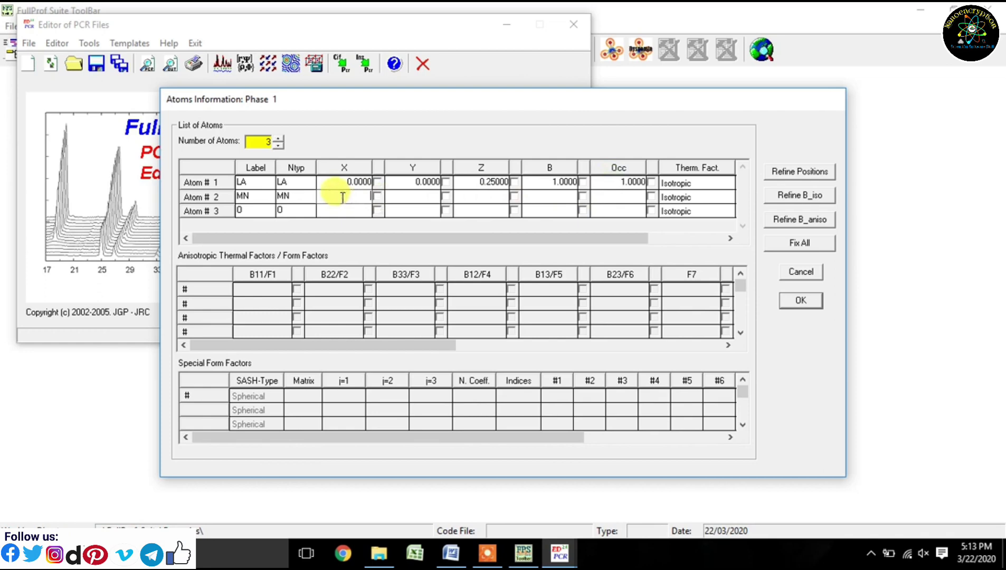
{"action": "type", "text": "0"}
{"action": "left_click", "coordinate": [399, 196]}
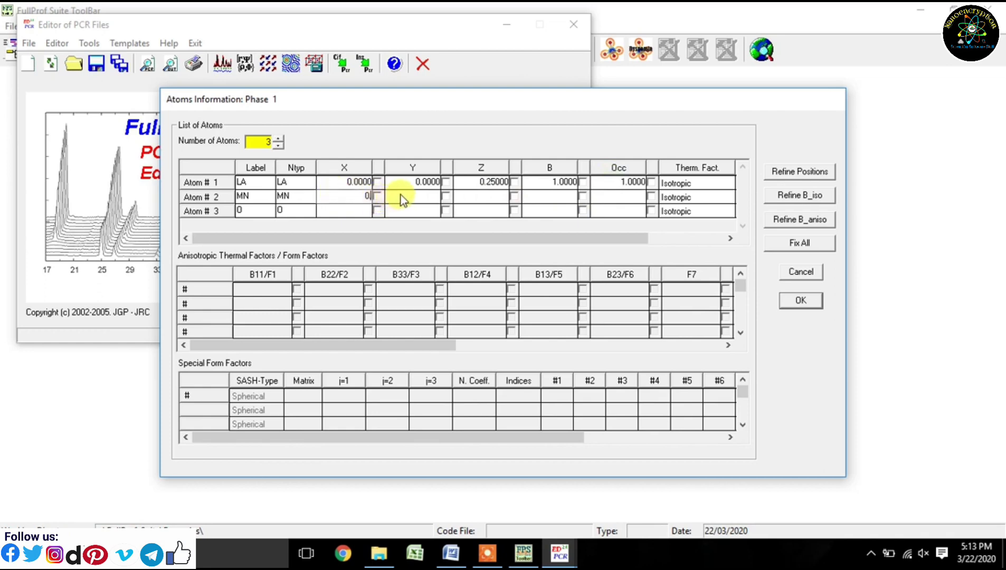
{"action": "type", "text": "0"}
{"action": "left_click", "coordinate": [476, 200]}
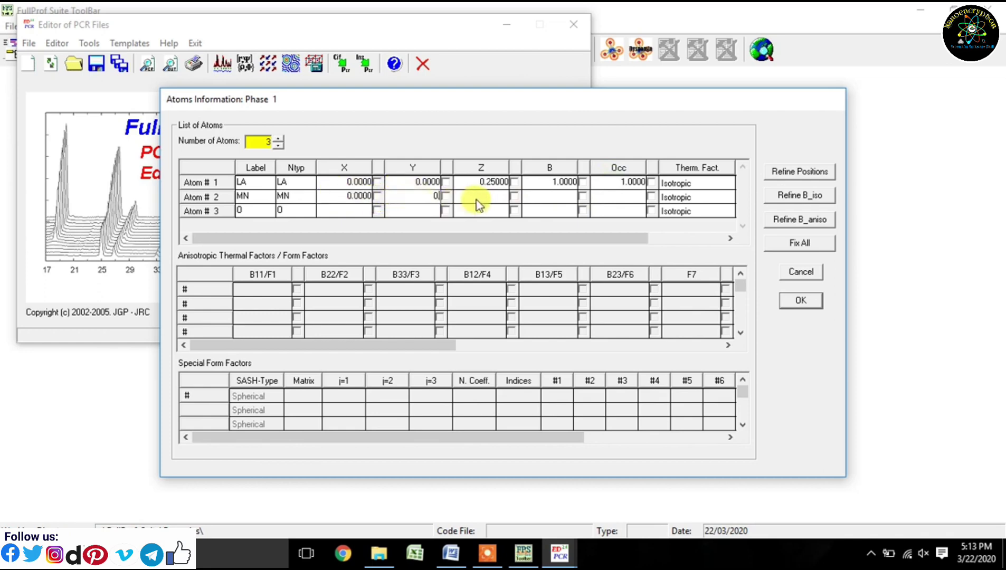
{"action": "type", "text": "0"}
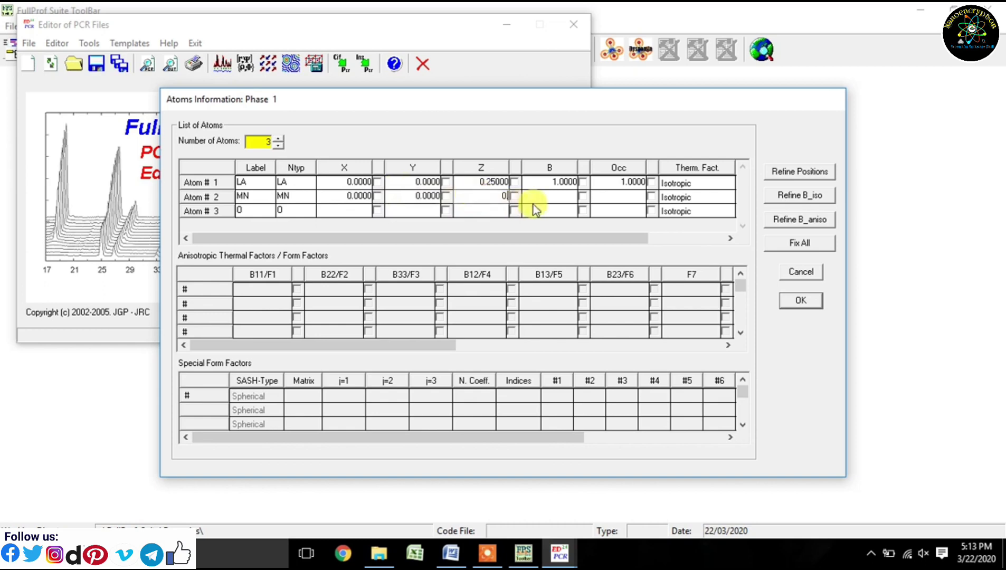
{"action": "left_click", "coordinate": [551, 198]}
{"action": "type", "text": "1"}
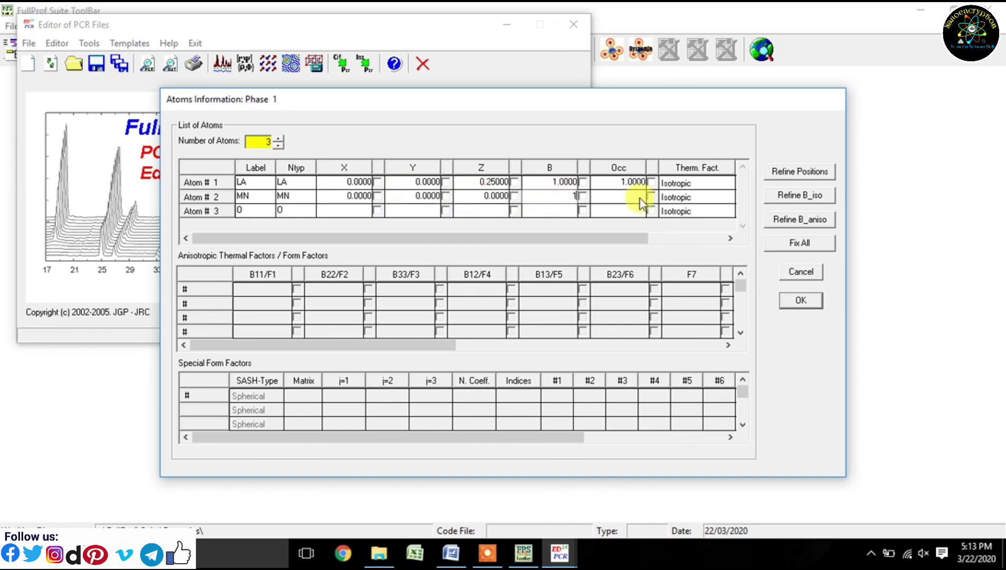
{"action": "left_click", "coordinate": [638, 197]}
{"action": "type", "text": "1"}
Give the O atom the coordinates X 0.46737, Y 0, Z 0.25, with B 1 and occupancy 3
{"action": "left_click", "coordinate": [335, 211]}
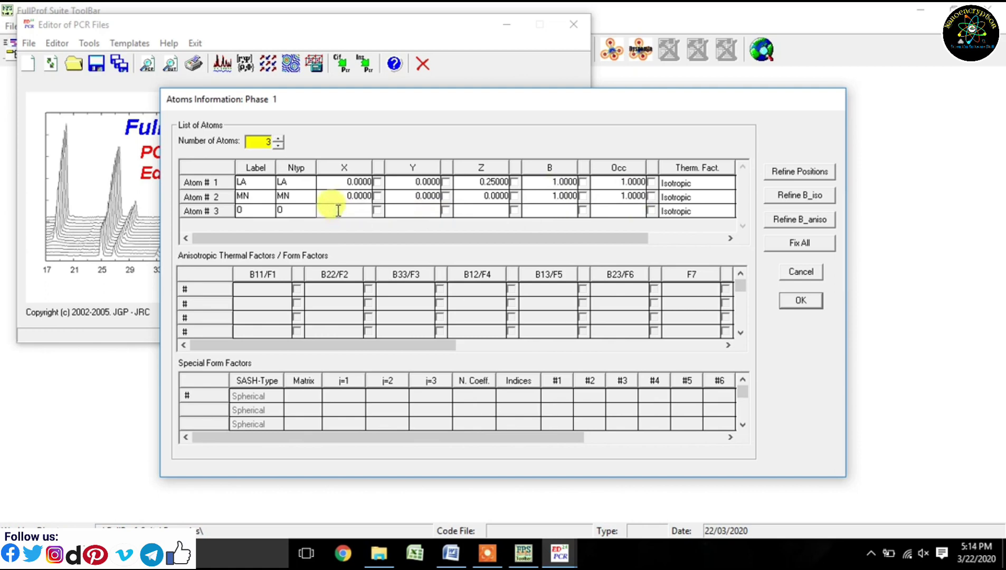
{"action": "type", "text": "0.46"}
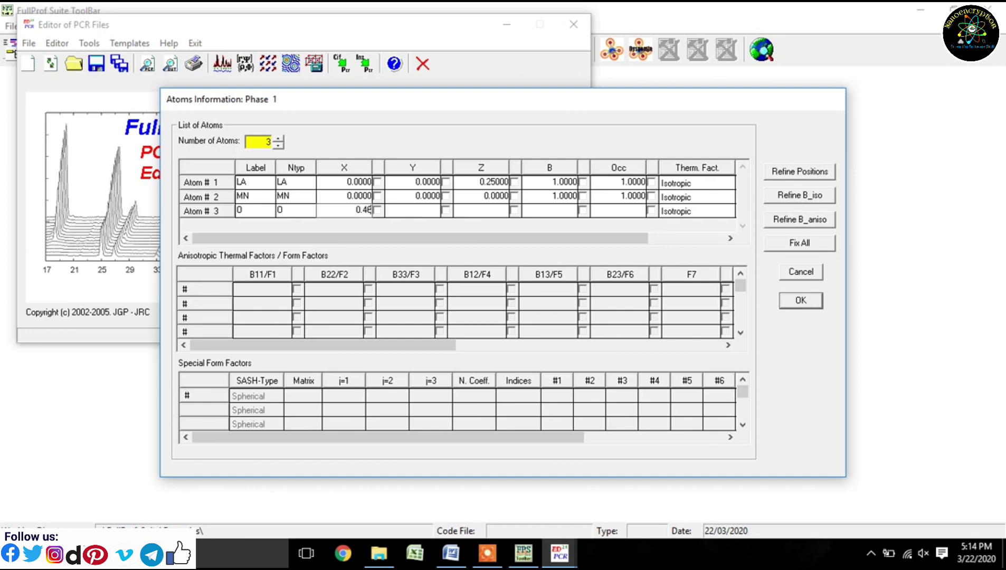
{"action": "type", "text": "737"}
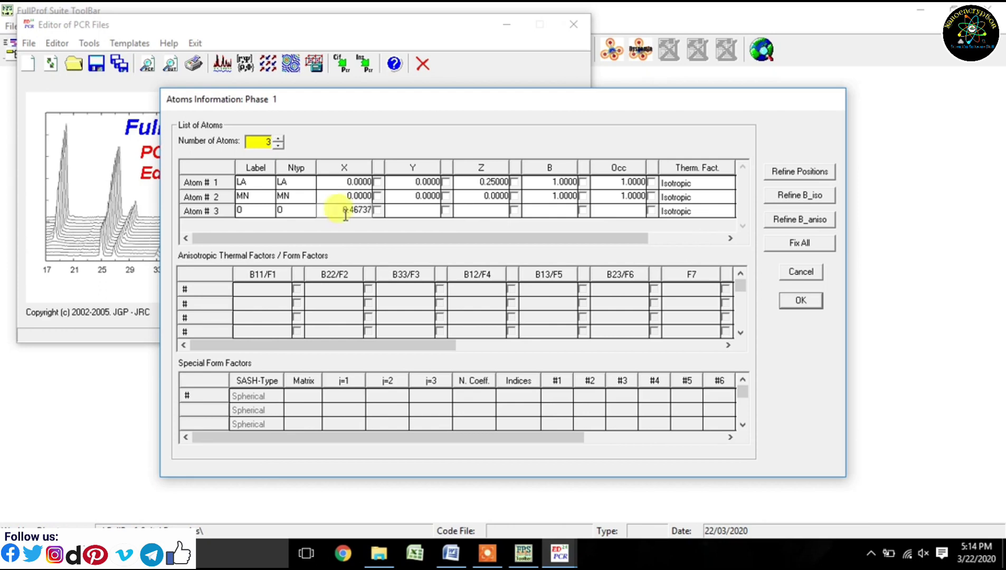
{"action": "left_click", "coordinate": [410, 212]}
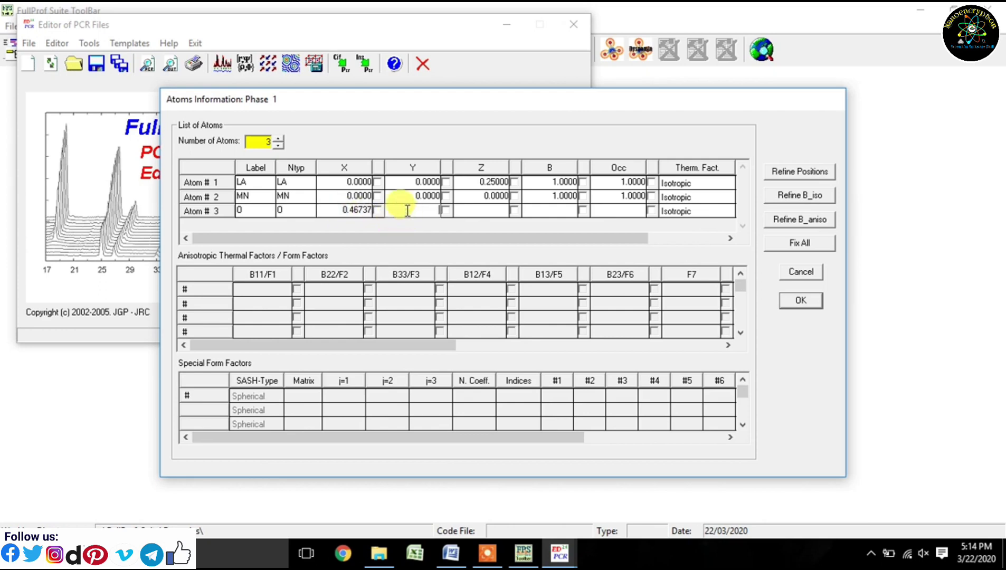
{"action": "left_click", "coordinate": [497, 214]}
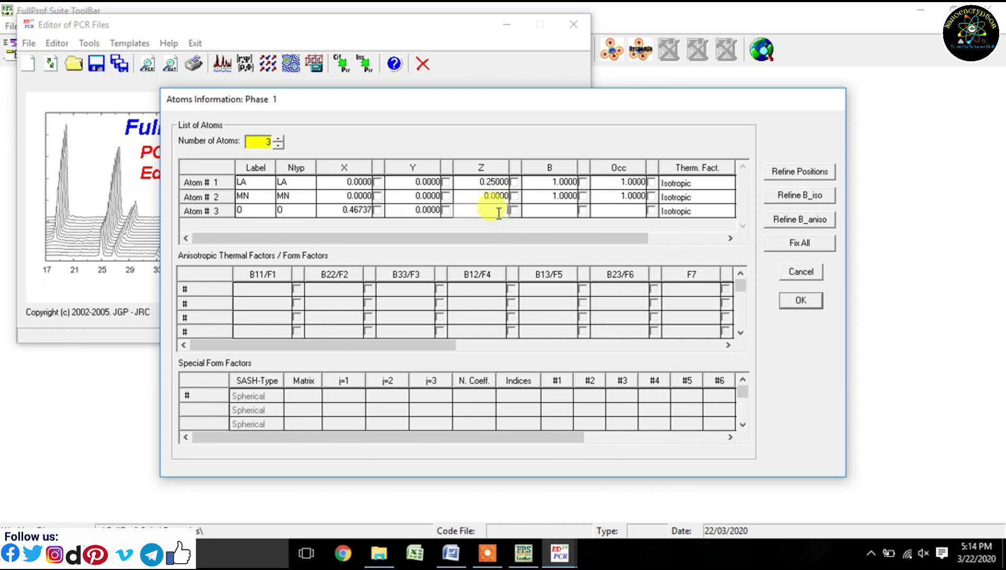
{"action": "type", "text": "0.25"}
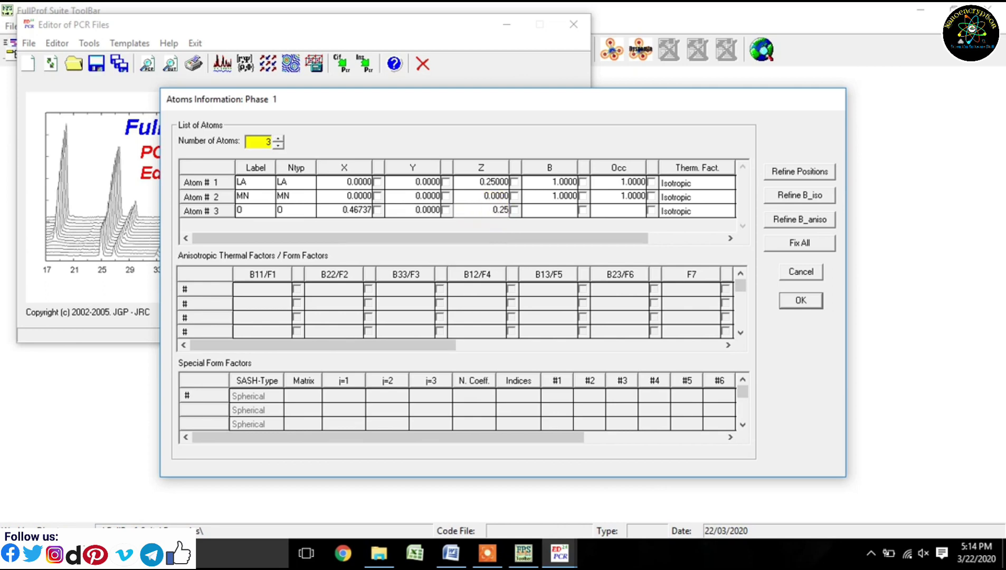
{"action": "left_click", "coordinate": [549, 211]}
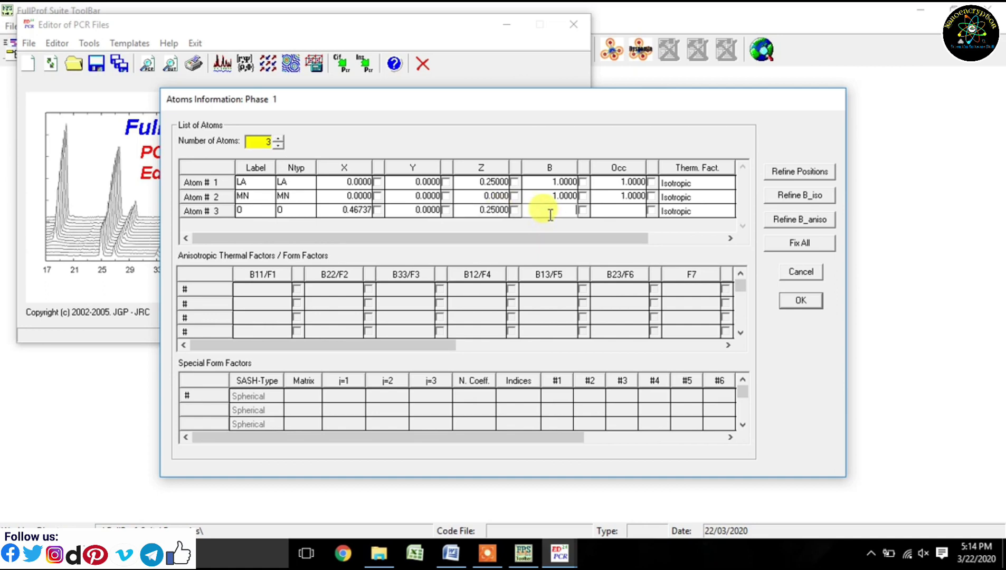
{"action": "type", "text": "1"}
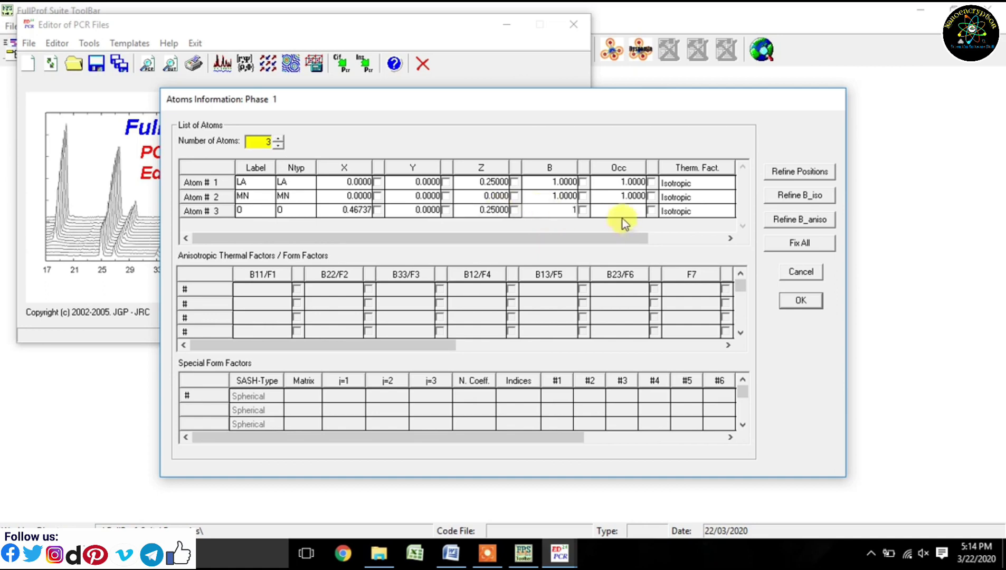
{"action": "left_click", "coordinate": [623, 210]}
{"action": "type", "text": "3"}
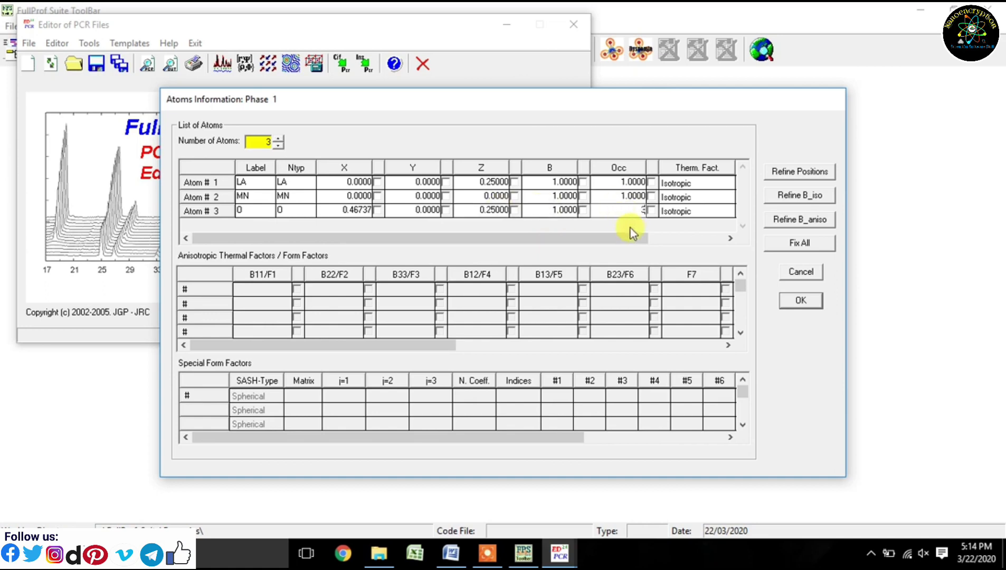
{"action": "left_click", "coordinate": [544, 210]}
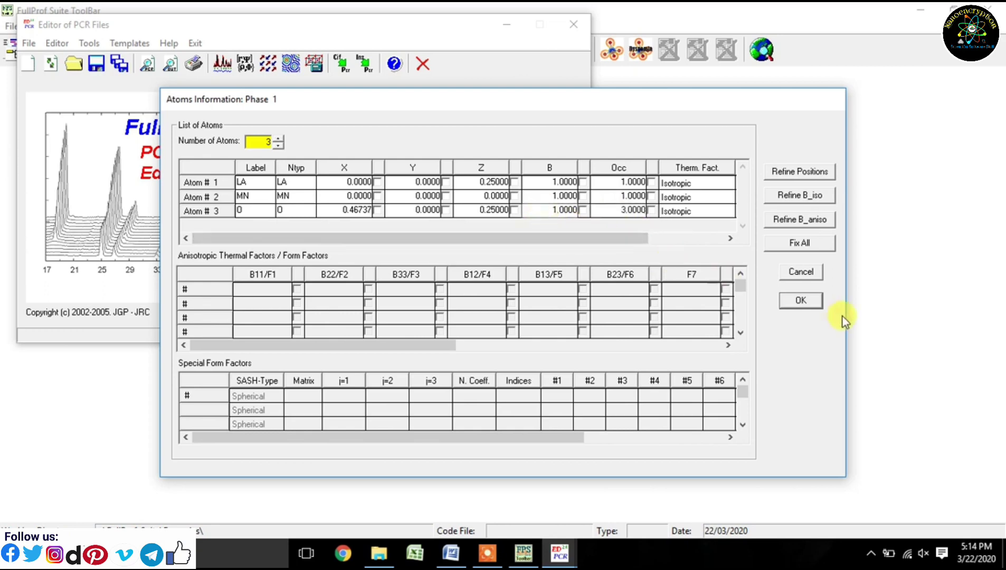
Accept the atom list and set the number of refinement cycles to 20, accepting the refinement settings
{"action": "left_click", "coordinate": [802, 300]}
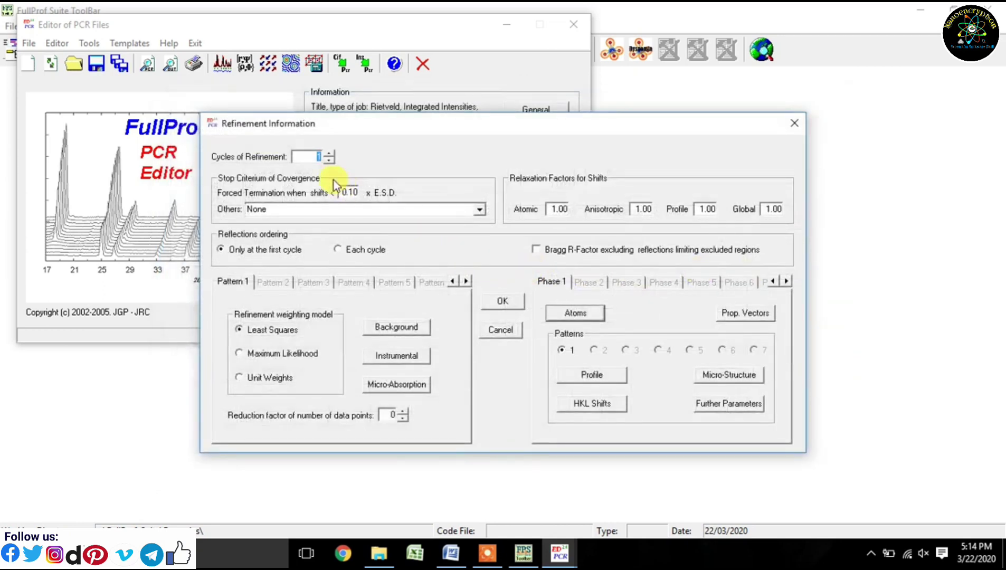
{"action": "type", "text": "20"}
{"action": "left_click", "coordinate": [502, 301]}
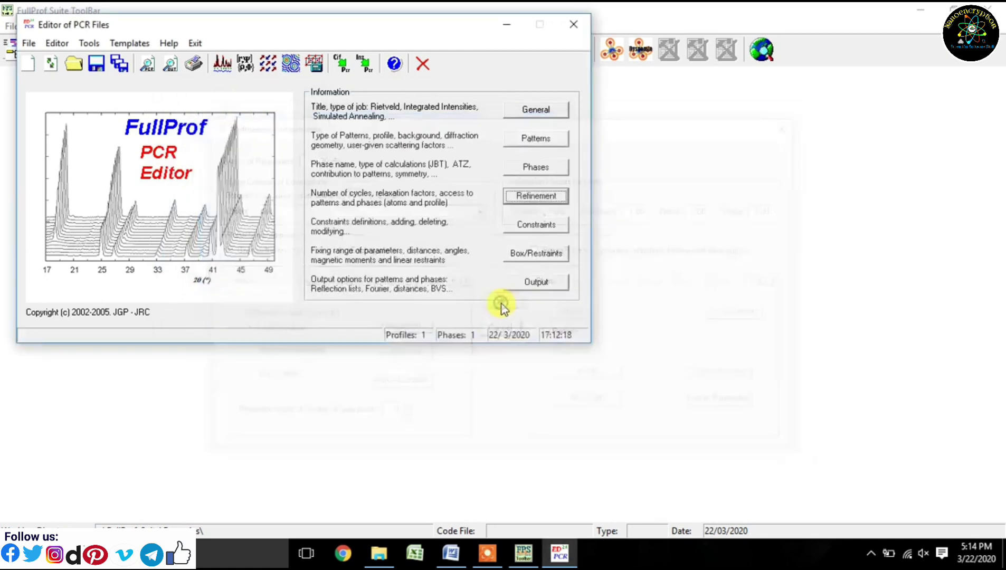
Start a FullProf run and specify LaMnO3 in the Desktop's LaMnO3 folder as its PCR input file
{"action": "left_click", "coordinate": [221, 64]}
{"action": "left_click", "coordinate": [78, 178]}
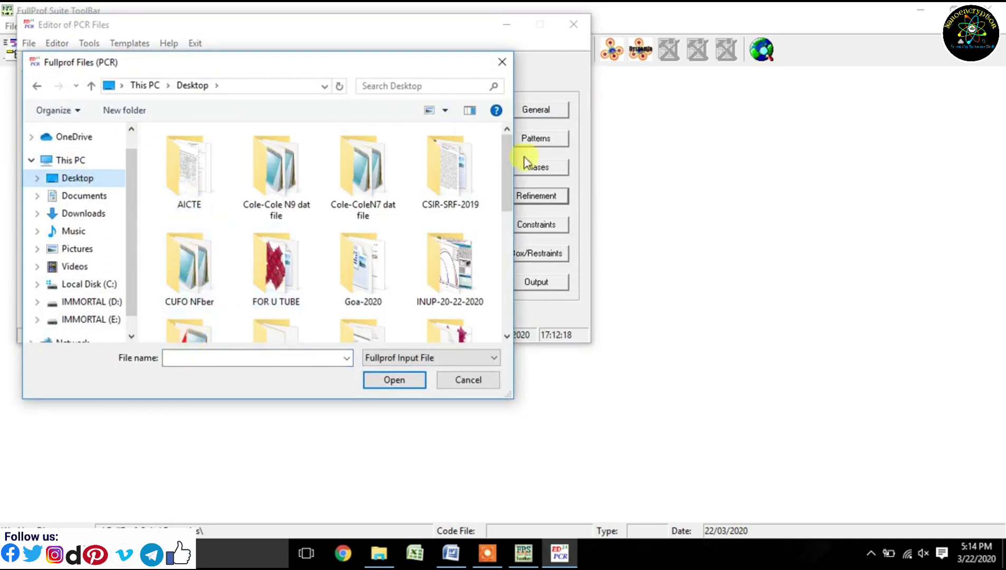
{"action": "scroll", "coordinate": [507, 165], "scroll_direction": "down", "scroll_amount": 2}
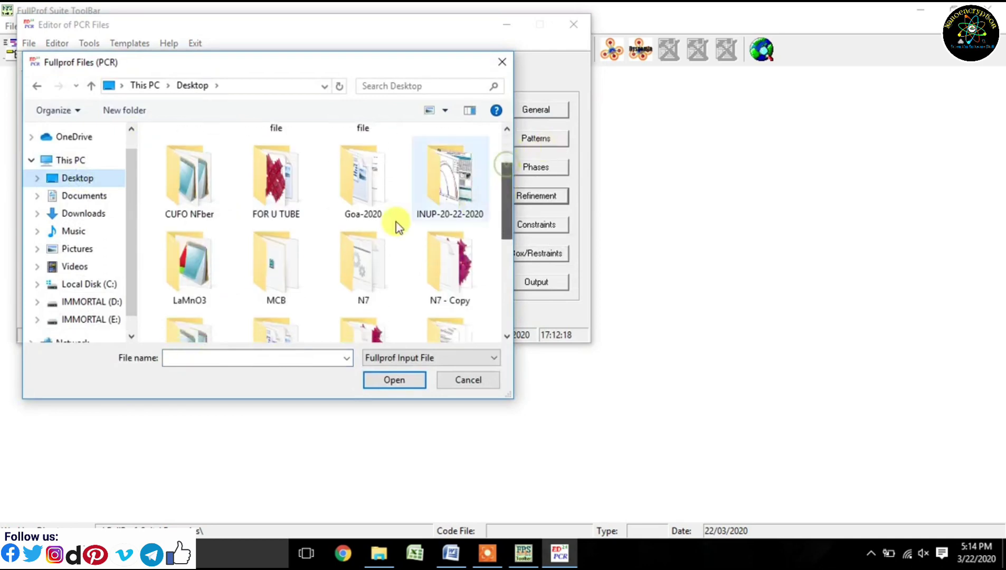
{"action": "double_click", "coordinate": [191, 261]}
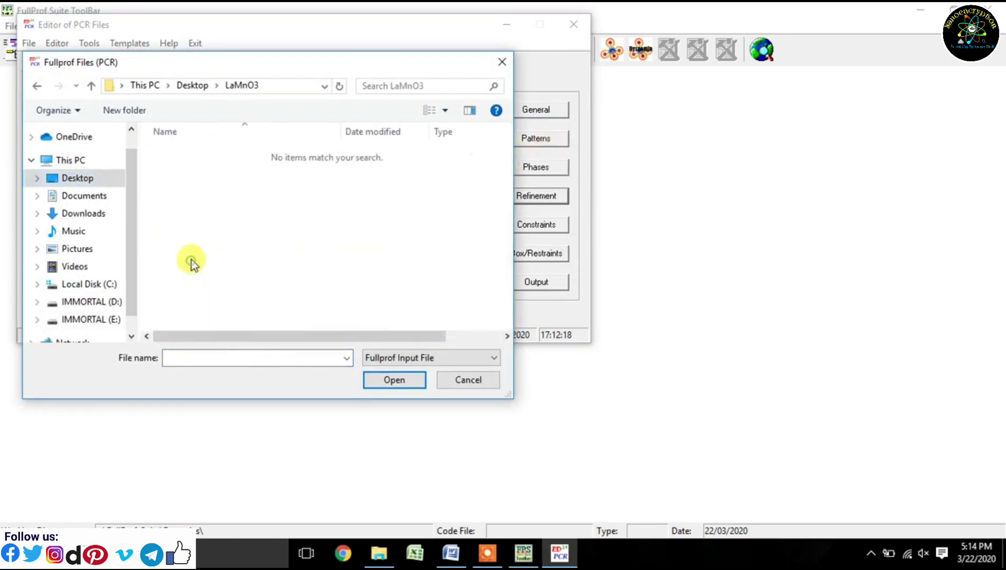
{"action": "left_click", "coordinate": [219, 358]}
{"action": "double_click", "coordinate": [218, 358]}
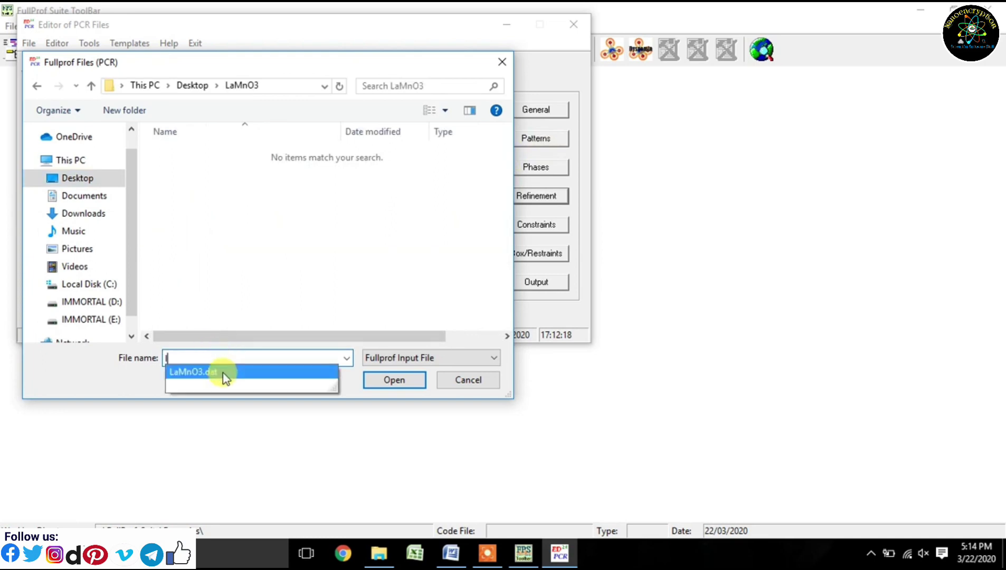
{"action": "left_click", "coordinate": [222, 376]}
{"action": "left_click", "coordinate": [224, 357]}
{"action": "key", "text": "BackSpace"}
{"action": "key", "text": "BackSpace"}
{"action": "key", "text": "BackSpace"}
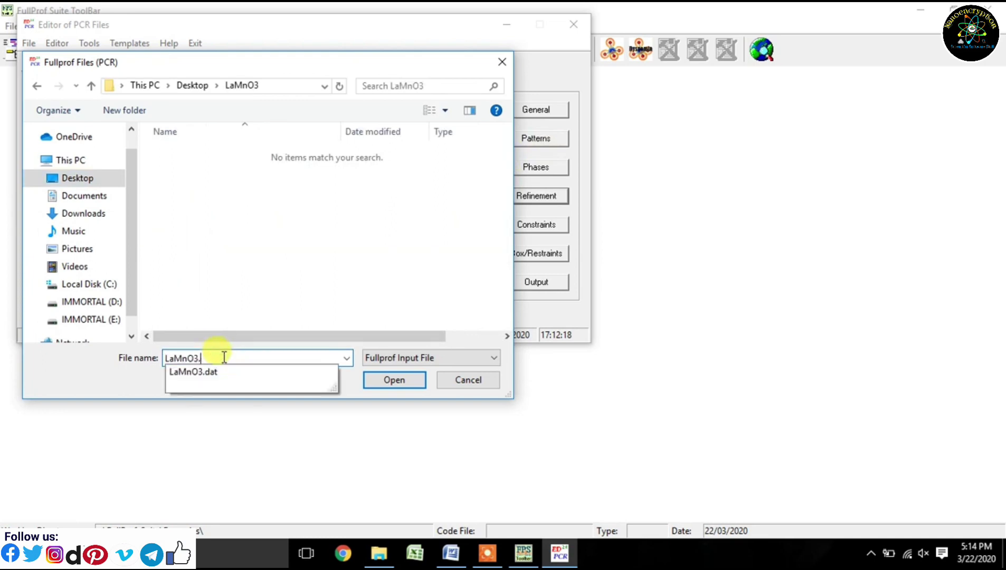
{"action": "left_click", "coordinate": [399, 378]}
{"action": "left_click", "coordinate": [533, 295]}
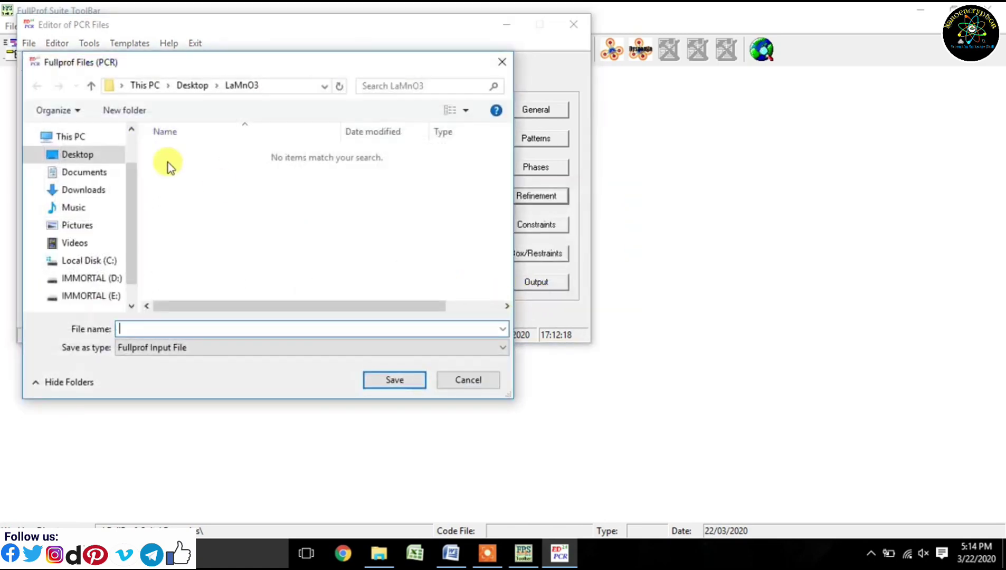
Save the PCR file as LaMnO3 in the Desktop's LaMnO3 folder and let the refinement run
{"action": "left_click", "coordinate": [76, 154]}
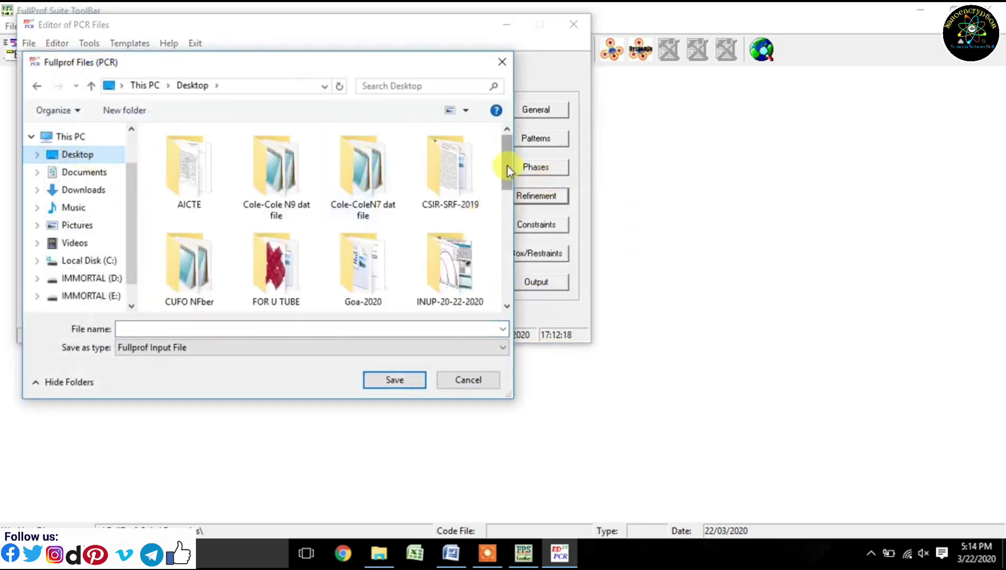
{"action": "left_click_drag", "start_coordinate": [506, 166], "coordinate": [508, 202]}
{"action": "double_click", "coordinate": [187, 232]}
{"action": "left_click", "coordinate": [197, 325]}
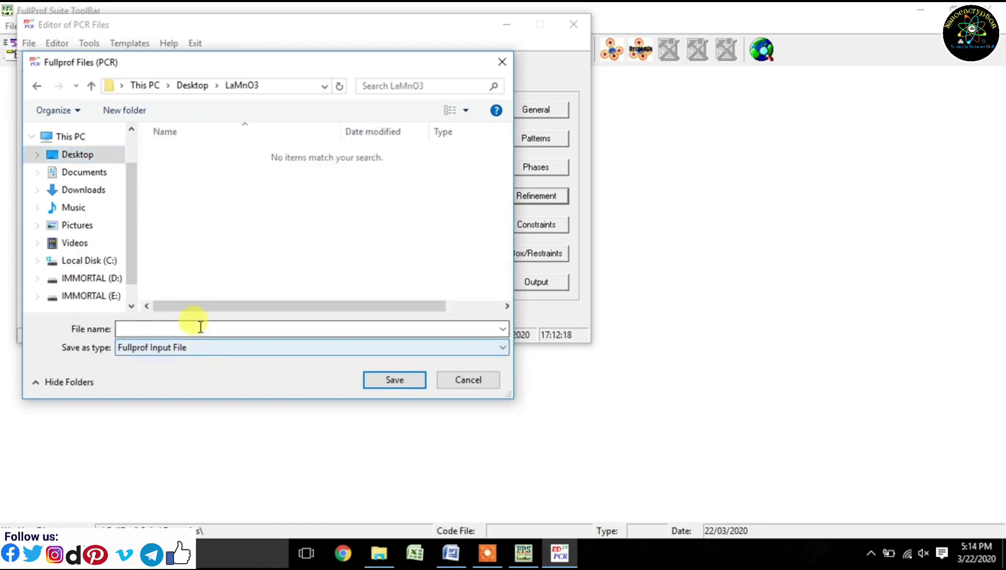
{"action": "type", "text": "l"}
{"action": "left_click", "coordinate": [213, 348]}
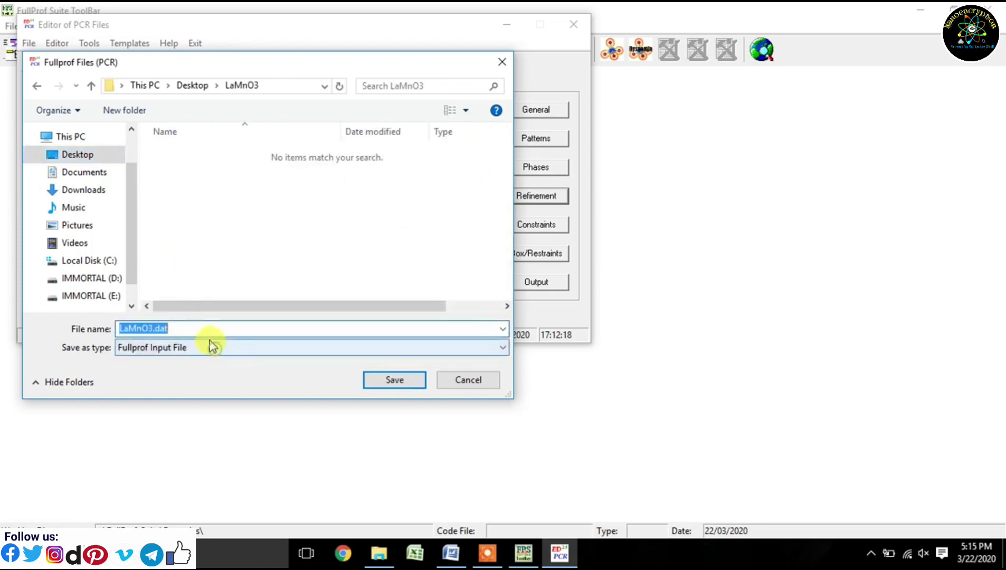
{"action": "left_click", "coordinate": [204, 327]}
{"action": "key", "text": "BackSpace"}
{"action": "key", "text": "BackSpace"}
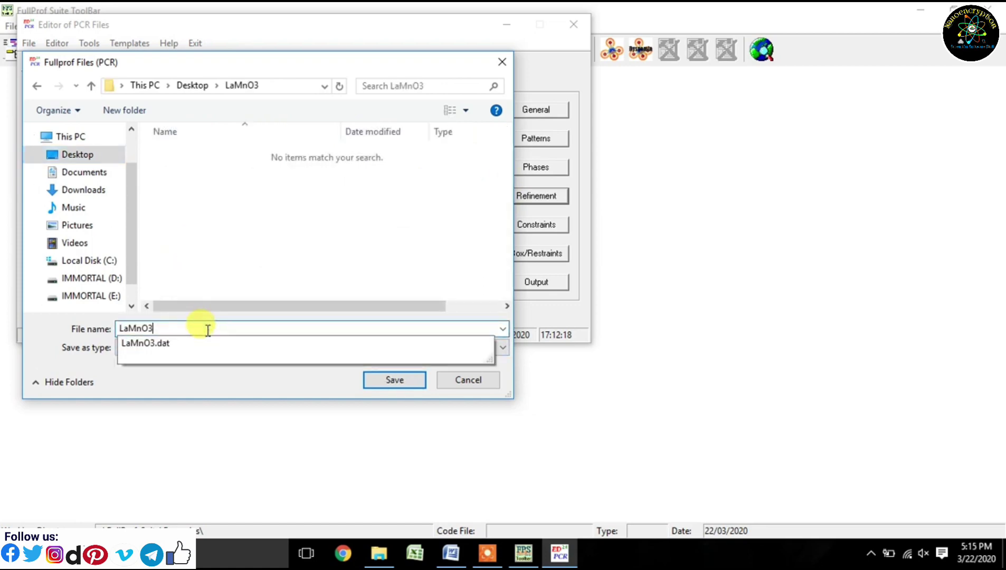
{"action": "left_click", "coordinate": [303, 213]}
{"action": "left_click", "coordinate": [389, 378]}
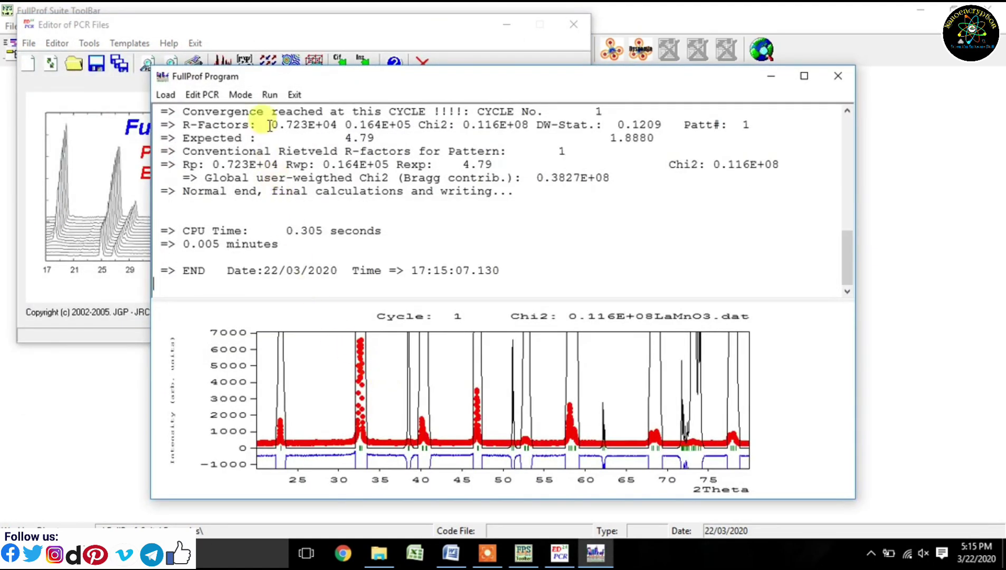
Exit the FullProf run window and reload the PCR file in the editor
{"action": "left_click", "coordinate": [276, 99]}
{"action": "left_click", "coordinate": [294, 96]}
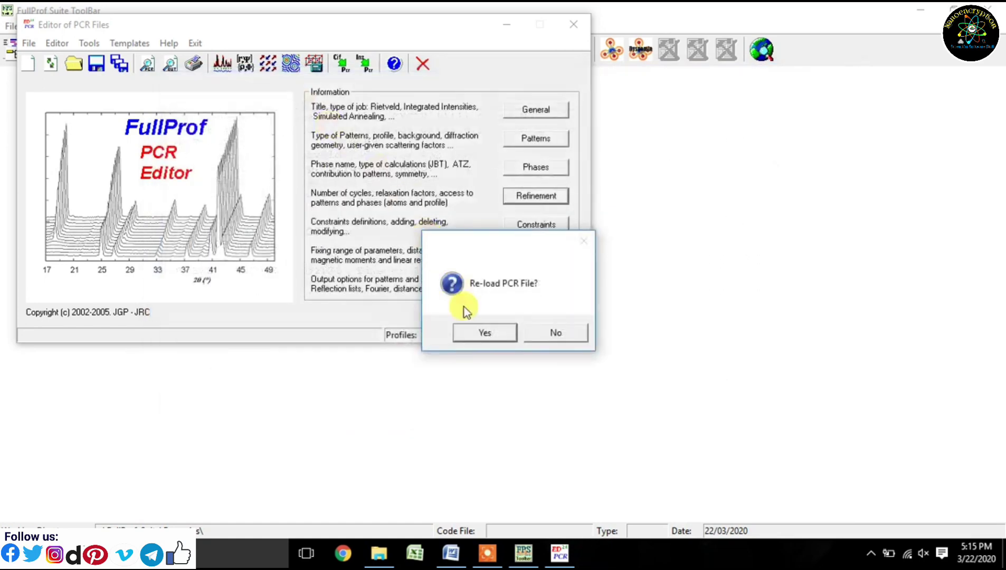
{"action": "left_click", "coordinate": [469, 331]}
Mark the Pattern 1 background coefficients d_0, d_1, d_2 and d_3 for refinement and accept the refinement settings
{"action": "left_click", "coordinate": [536, 196]}
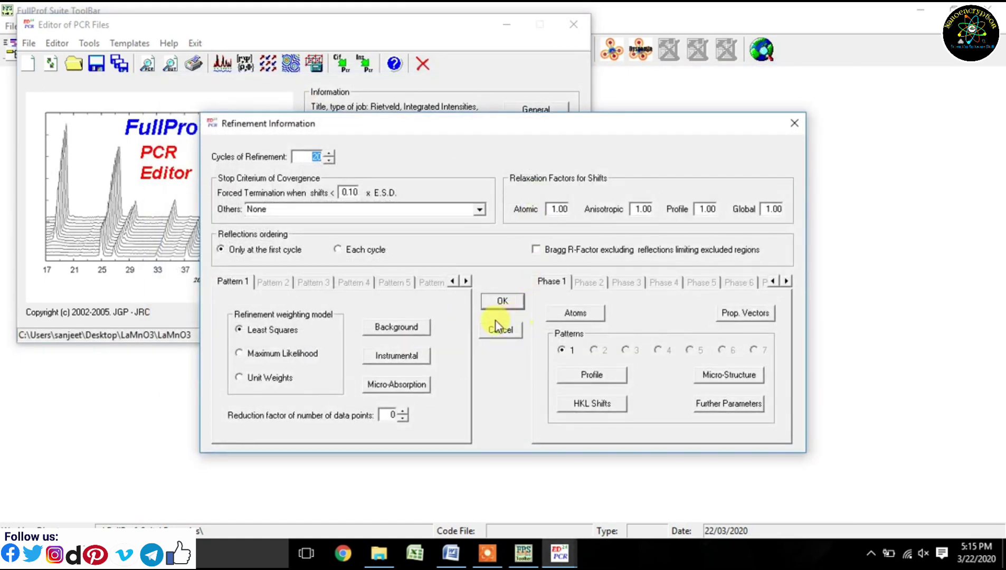
{"action": "left_click", "coordinate": [423, 329]}
{"action": "left_click", "coordinate": [354, 233]}
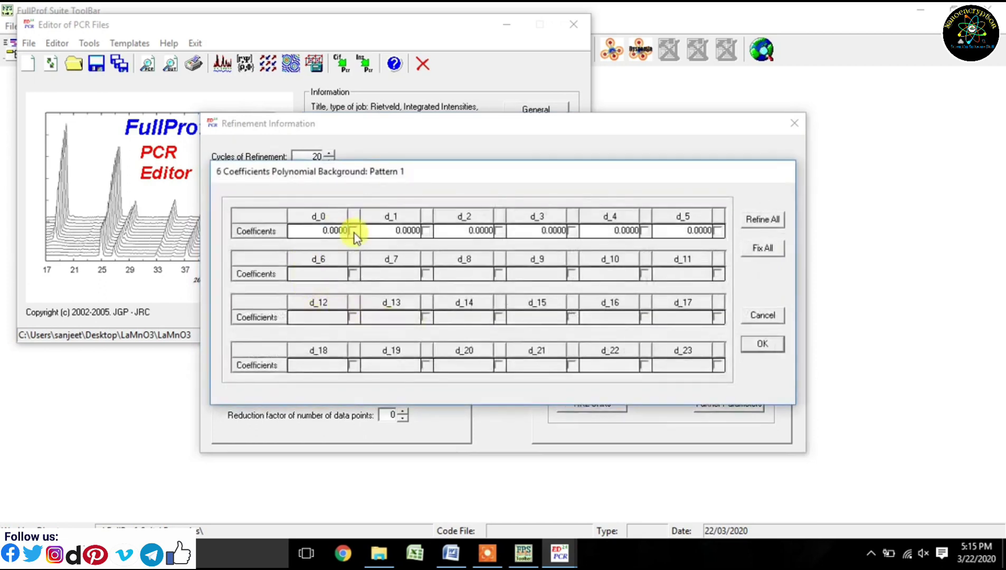
{"action": "left_click", "coordinate": [426, 231]}
{"action": "left_click", "coordinate": [498, 230]}
{"action": "left_click", "coordinate": [571, 231]}
{"action": "left_click", "coordinate": [755, 344]}
{"action": "left_click", "coordinate": [508, 299]}
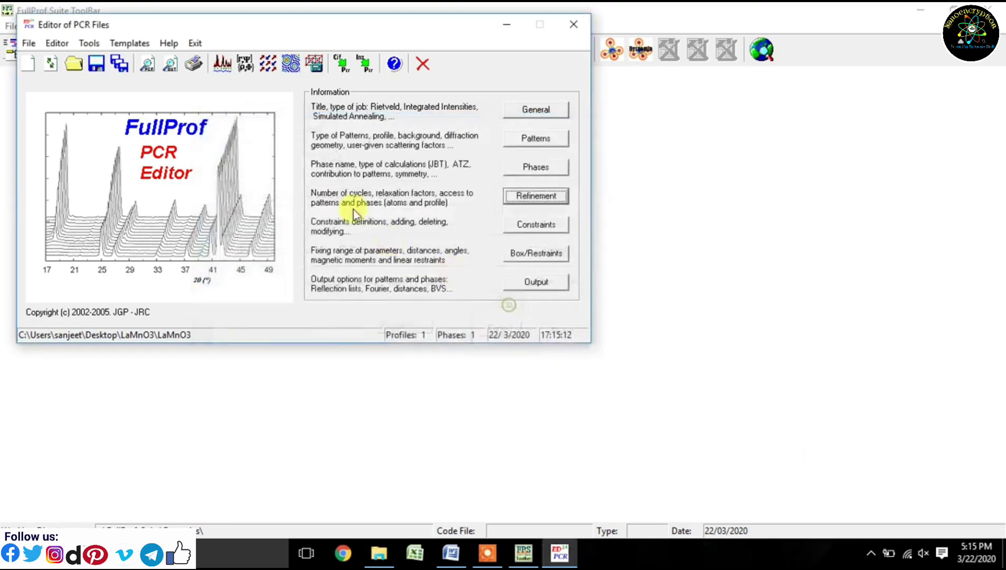
Run FullProf with the background coefficients refined, exit the run window and reload the PCR file
{"action": "left_click", "coordinate": [226, 69]}
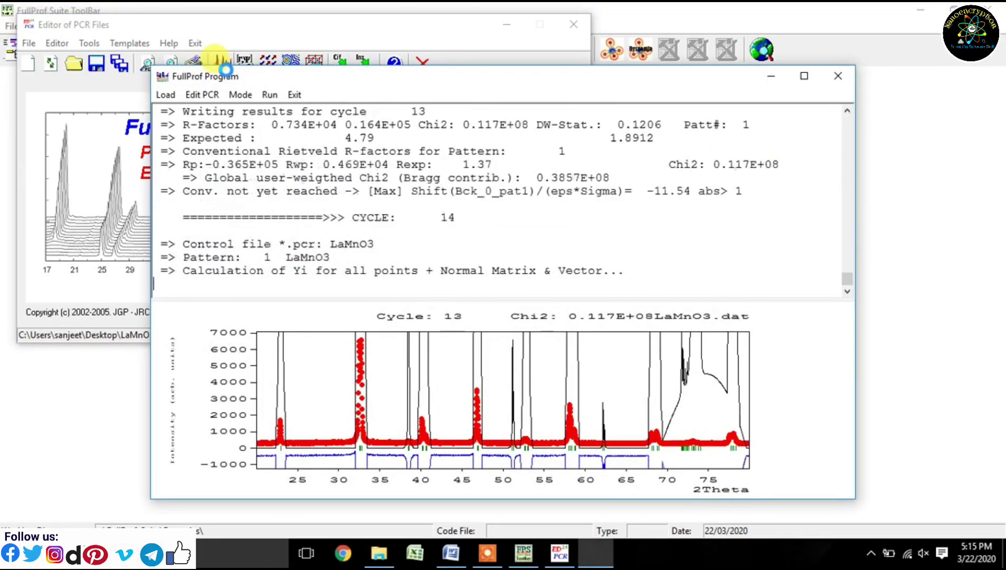
{"action": "left_click", "coordinate": [292, 97]}
{"action": "left_click", "coordinate": [480, 330]}
Mark the Pattern 1 instrumental Zero coefficient for refinement and accept the refinement settings
{"action": "left_click", "coordinate": [520, 200]}
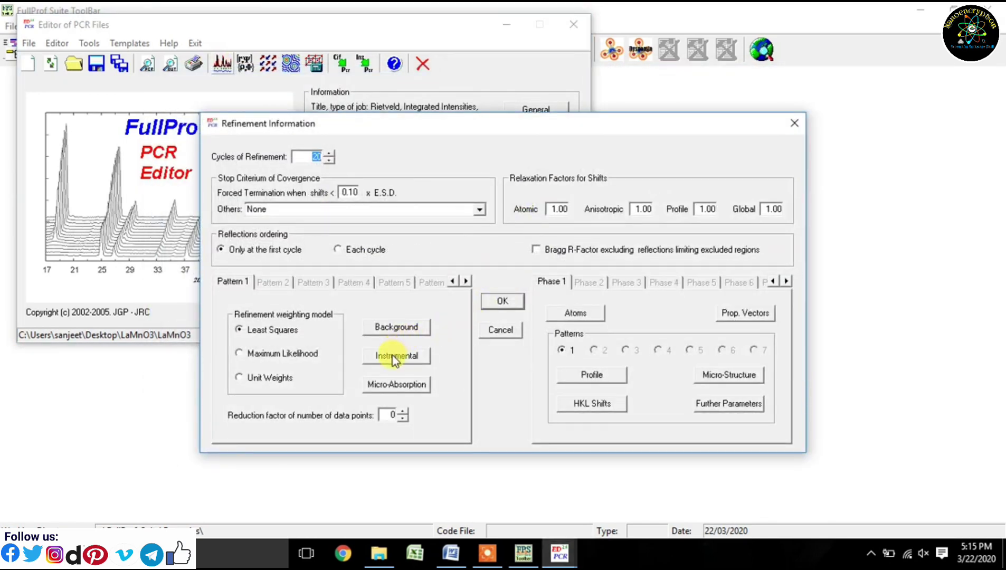
{"action": "left_click", "coordinate": [391, 355]}
{"action": "left_click", "coordinate": [369, 309]}
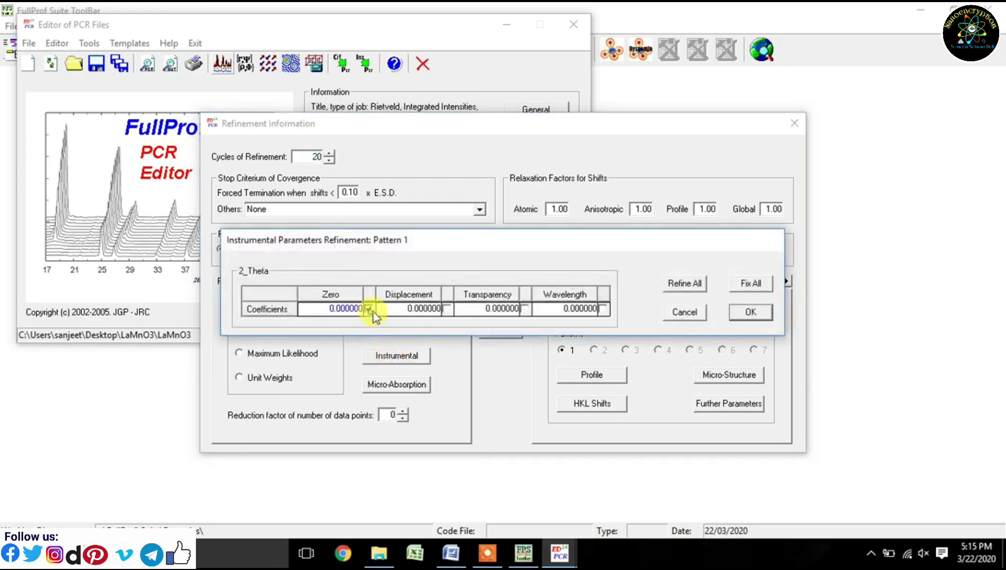
{"action": "left_click", "coordinate": [750, 313]}
{"action": "left_click", "coordinate": [512, 303]}
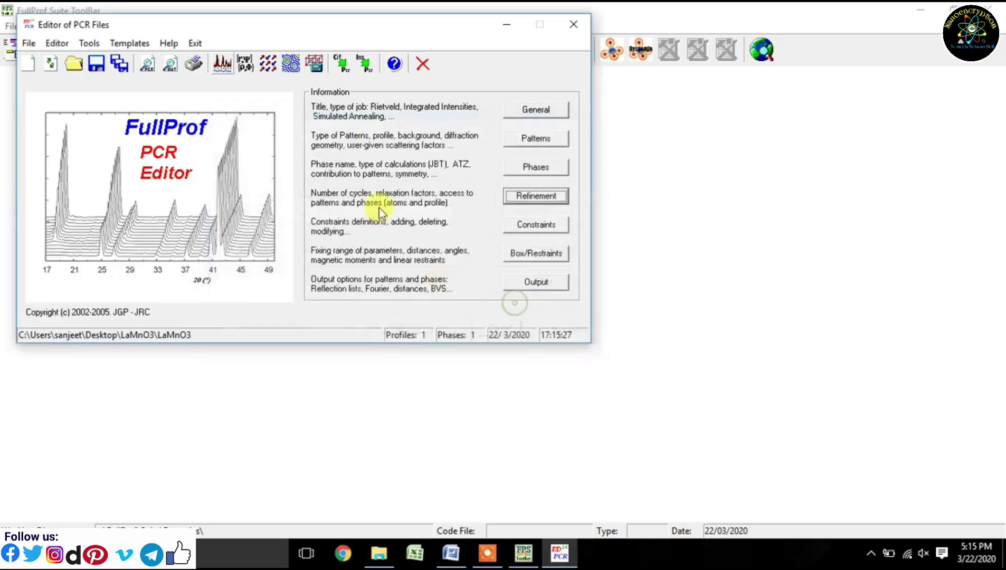
Run FullProf with the Zero shift refined, exit the run window and reload the PCR file
{"action": "left_click", "coordinate": [221, 65]}
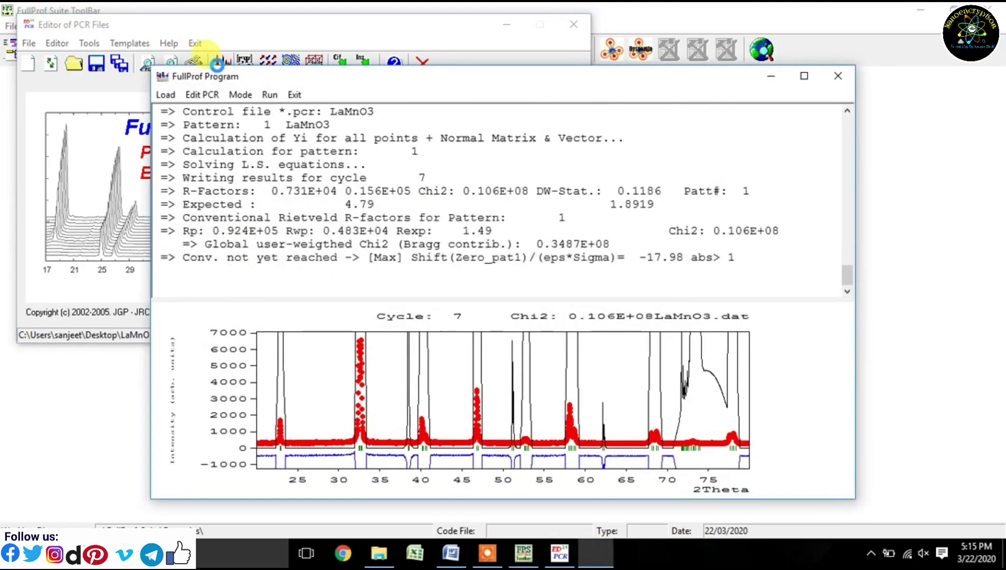
{"action": "left_click", "coordinate": [294, 96]}
{"action": "left_click", "coordinate": [473, 327]}
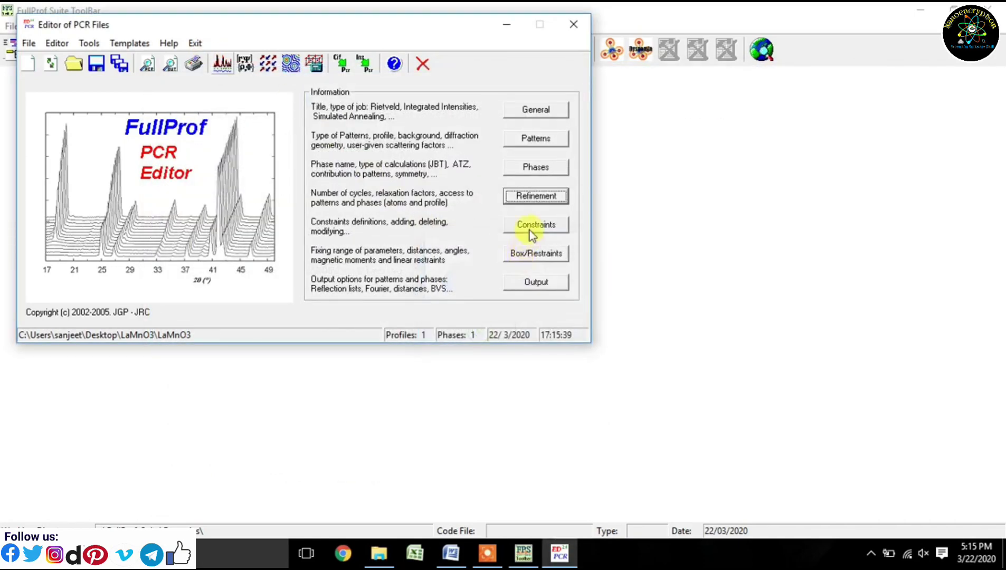
Mark the Phase 1 Scale factor for refinement in the profile parameters and accept the refinement settings
{"action": "left_click", "coordinate": [530, 202]}
{"action": "left_click", "coordinate": [590, 375]}
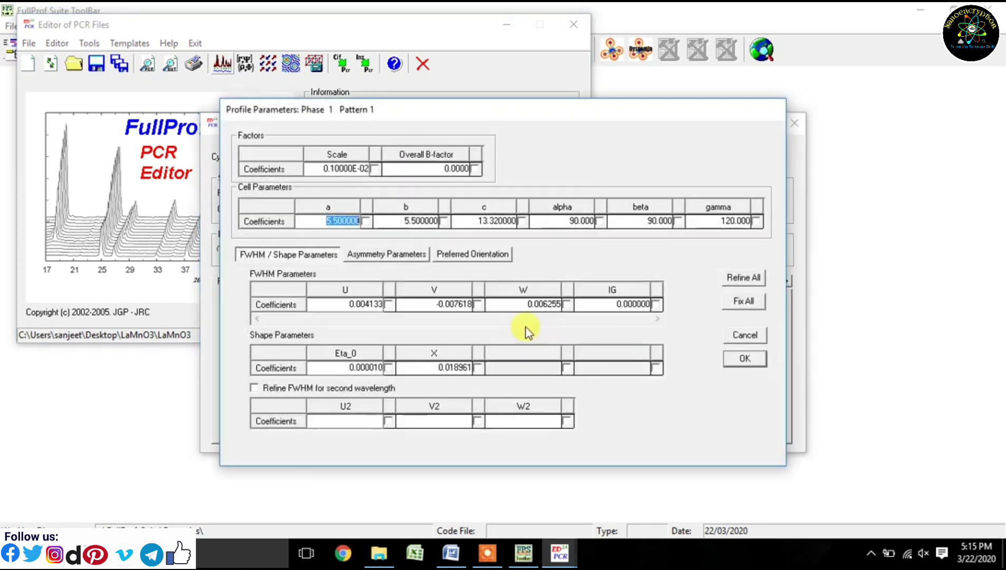
{"action": "left_click", "coordinate": [376, 169]}
{"action": "left_click", "coordinate": [745, 358]}
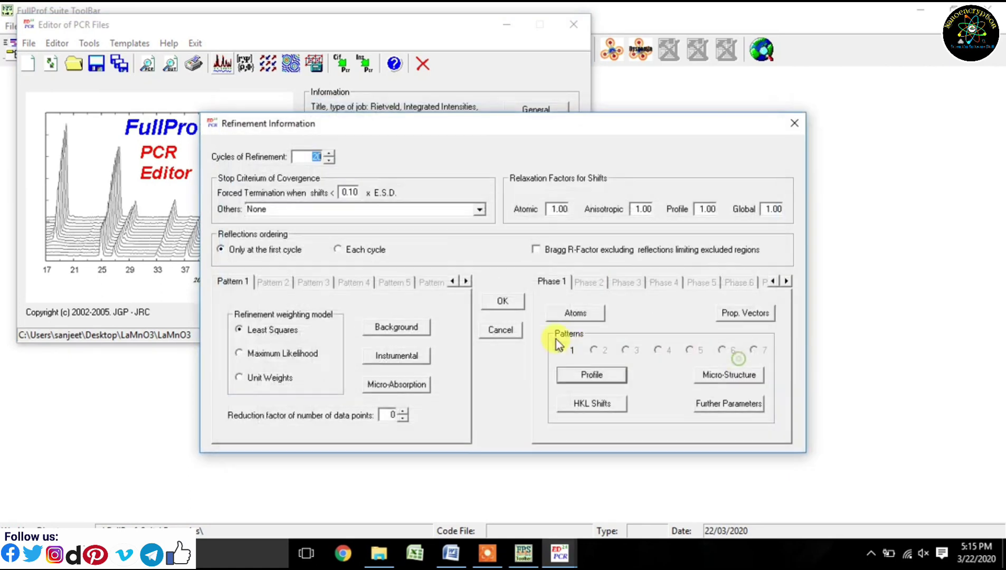
{"action": "left_click", "coordinate": [504, 307]}
Run FullProf with the Scale factor refined, exit the run window and reload the PCR file
{"action": "left_click", "coordinate": [222, 63]}
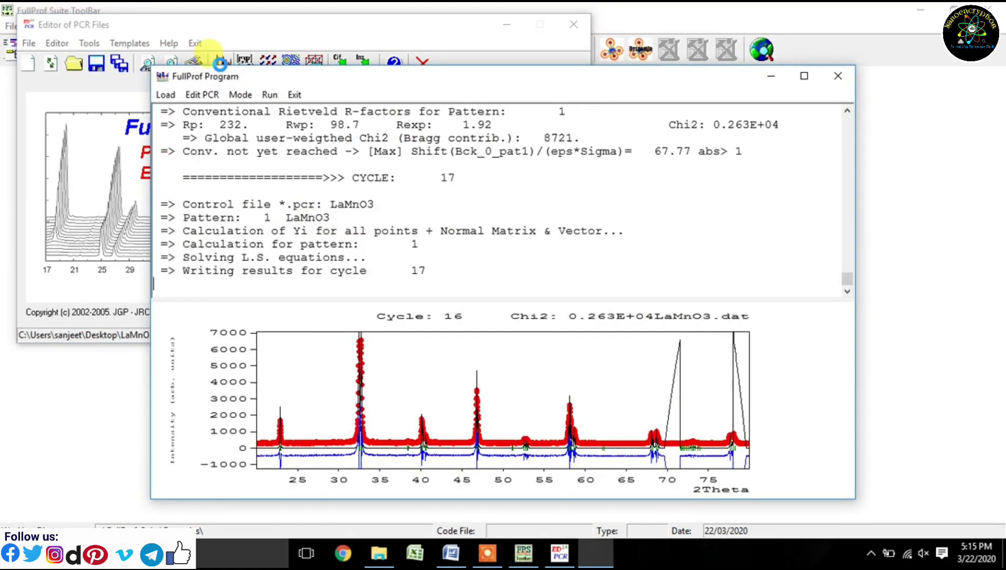
{"action": "left_click", "coordinate": [294, 95]}
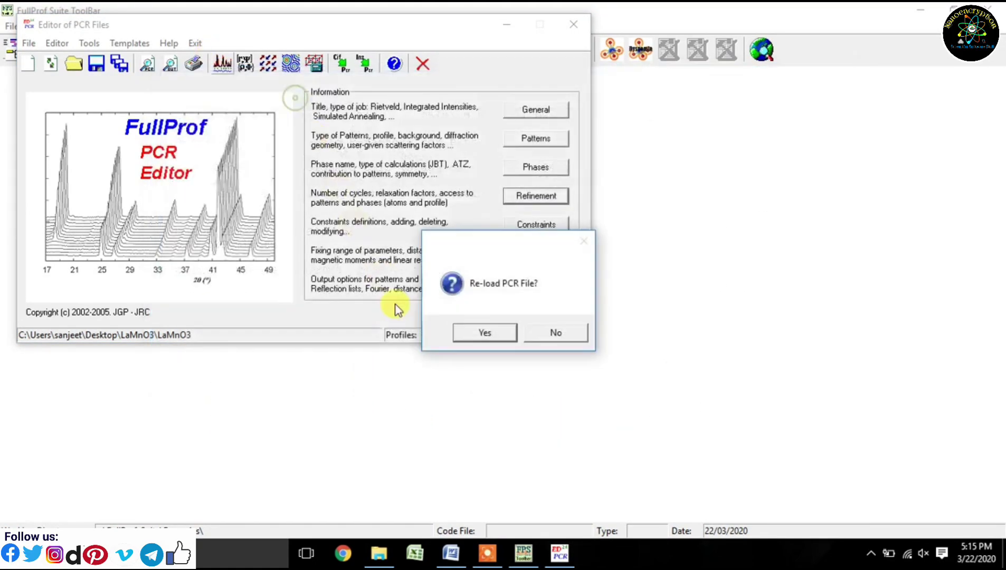
{"action": "left_click", "coordinate": [483, 333]}
Mark the Phase 1 cell parameters a, b and c for refinement and accept the refinement settings
{"action": "left_click", "coordinate": [538, 195]}
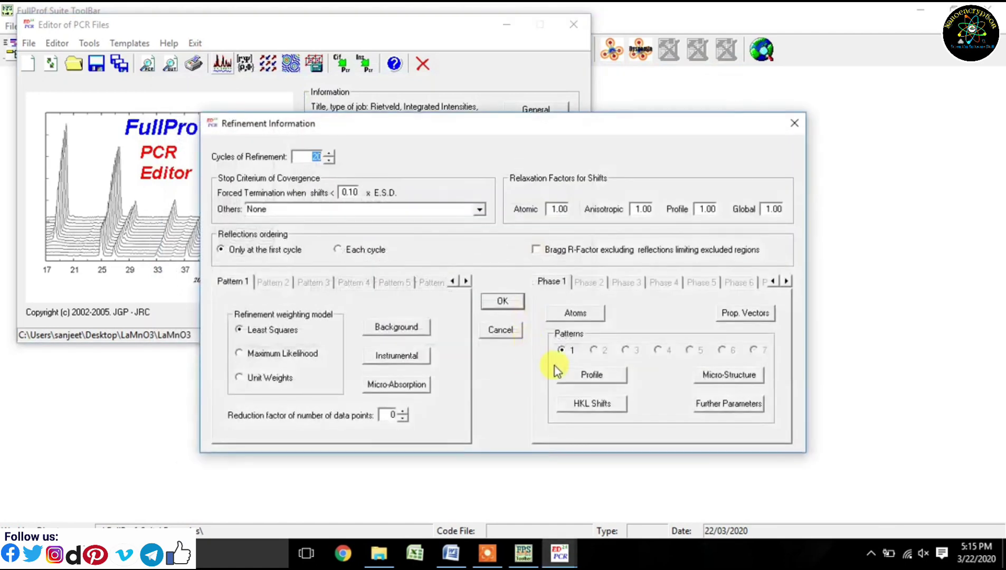
{"action": "left_click", "coordinate": [583, 374]}
{"action": "left_click", "coordinate": [365, 221]}
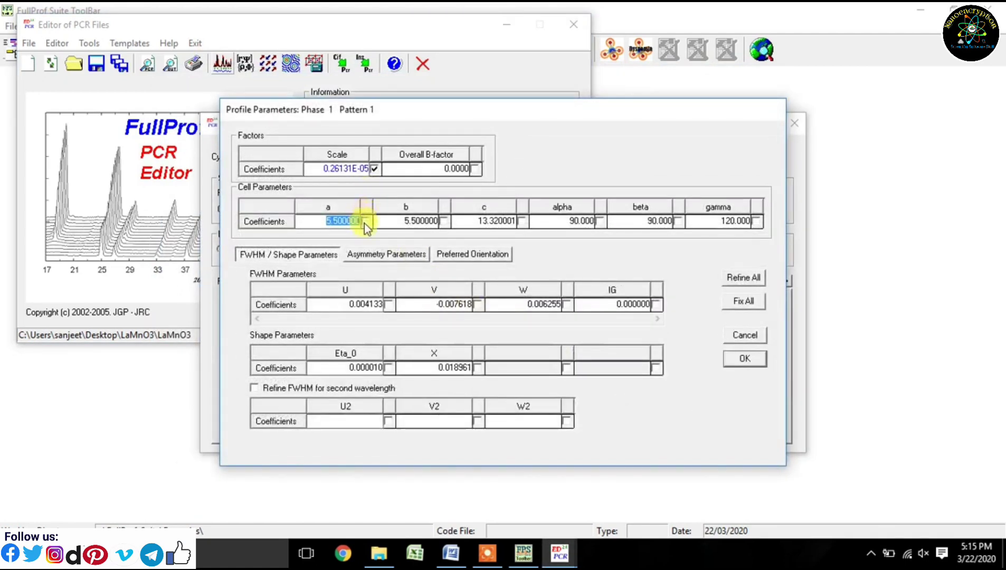
{"action": "left_click", "coordinate": [443, 220]}
{"action": "left_click", "coordinate": [521, 221]}
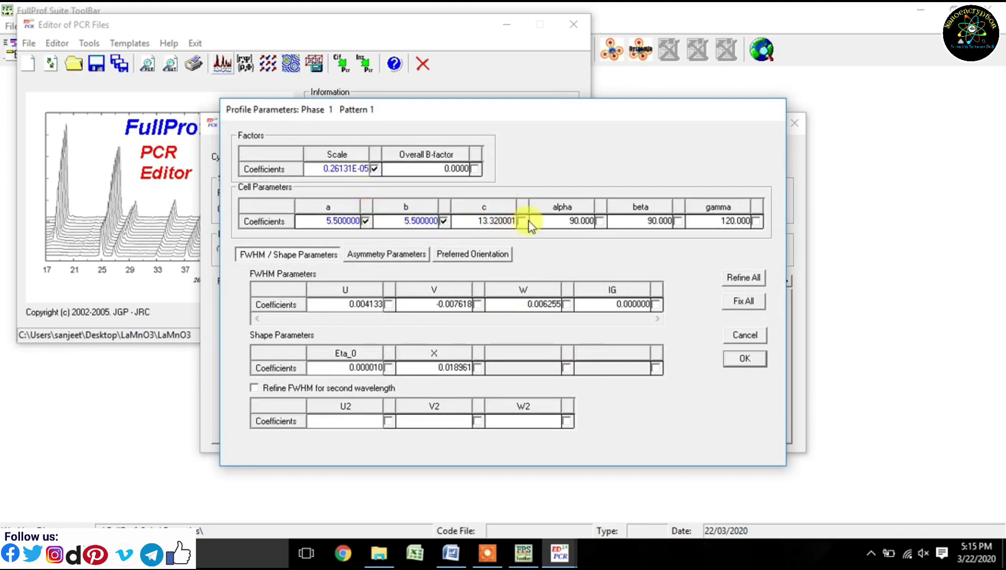
{"action": "left_click", "coordinate": [747, 363]}
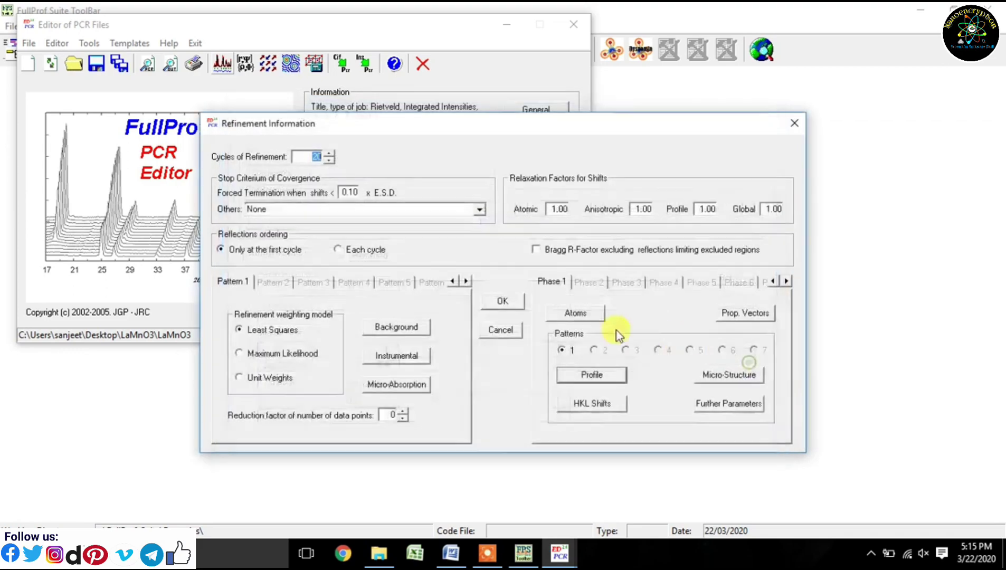
{"action": "left_click", "coordinate": [494, 306]}
Run FullProf with cell parameters a, b and c refined, exit the run window and reload the PCR file
{"action": "left_click", "coordinate": [222, 64]}
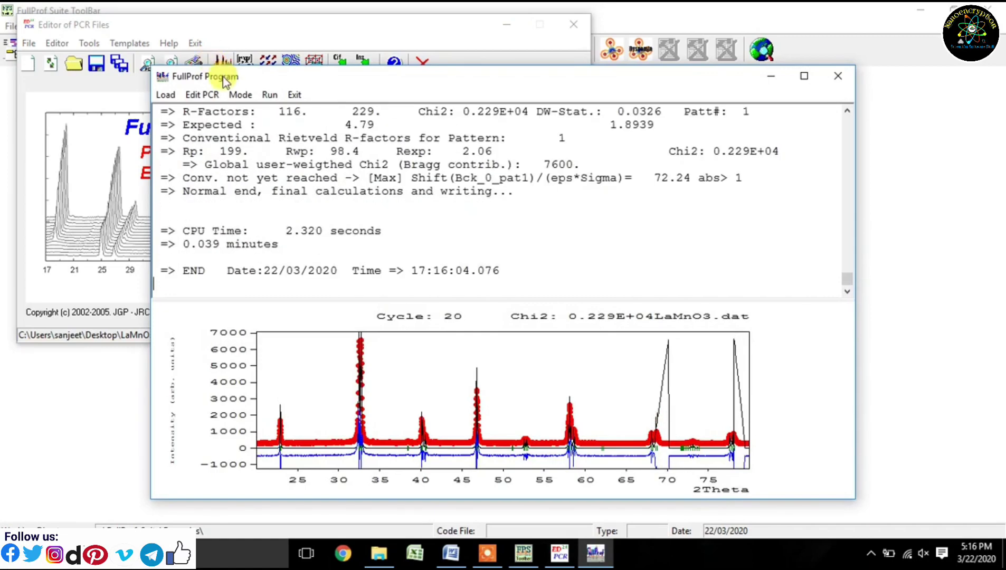
{"action": "left_click", "coordinate": [293, 95]}
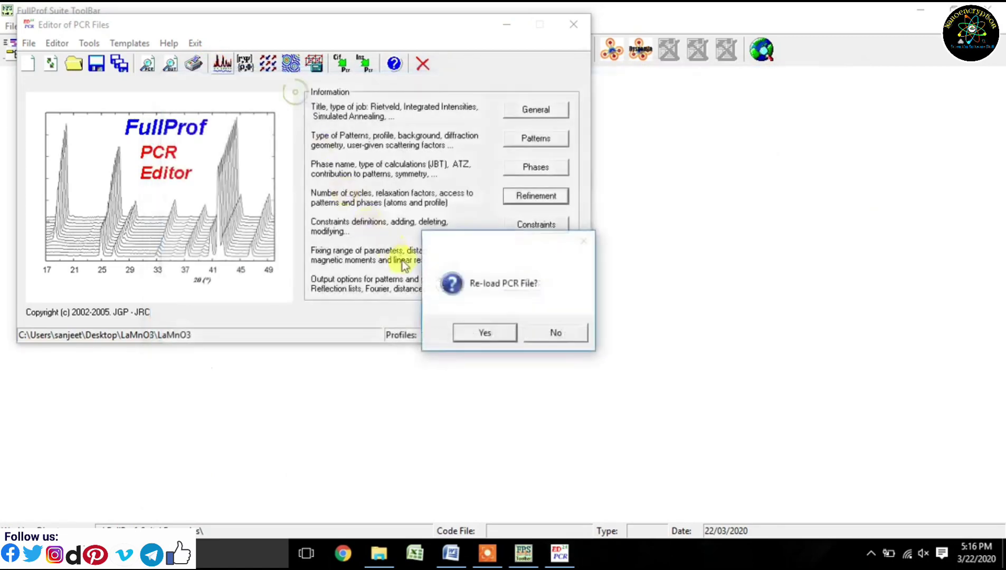
{"action": "left_click", "coordinate": [471, 325]}
Mark the Phase 1 cell angles alpha and beta for refinement and accept the refinement settings
{"action": "left_click", "coordinate": [536, 196]}
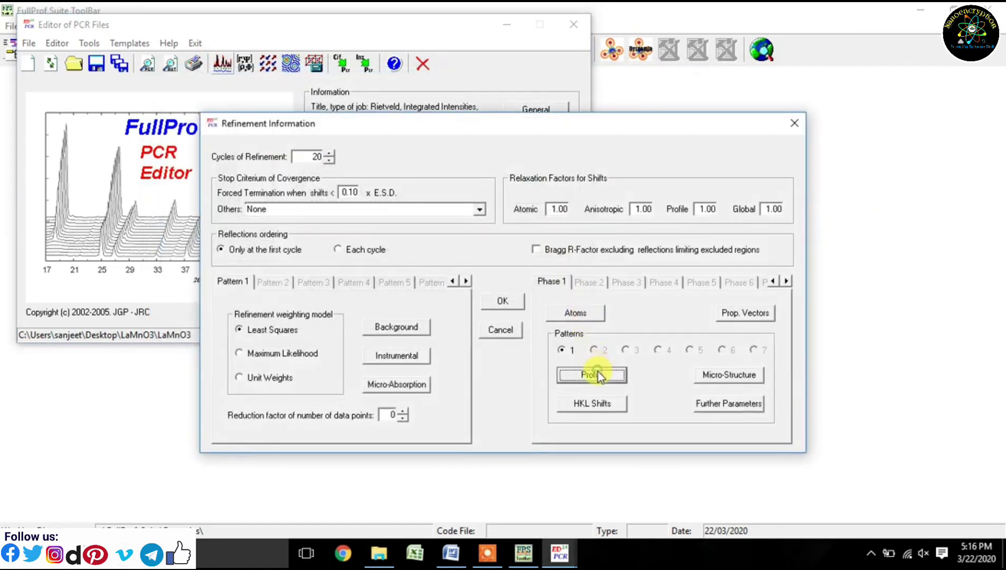
{"action": "left_click", "coordinate": [590, 371]}
{"action": "left_click", "coordinate": [600, 221]}
{"action": "left_click", "coordinate": [677, 220]}
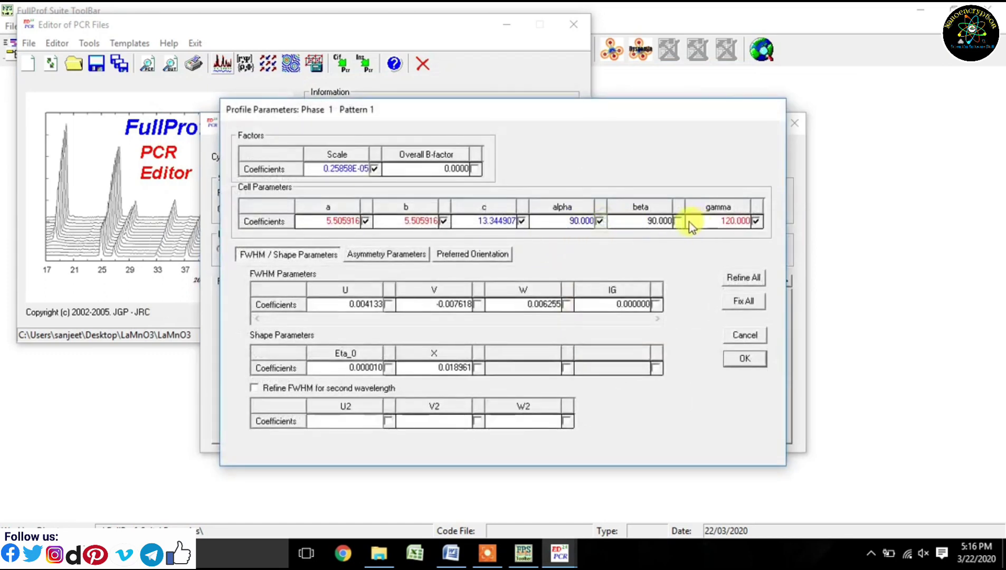
{"action": "left_click", "coordinate": [744, 358]}
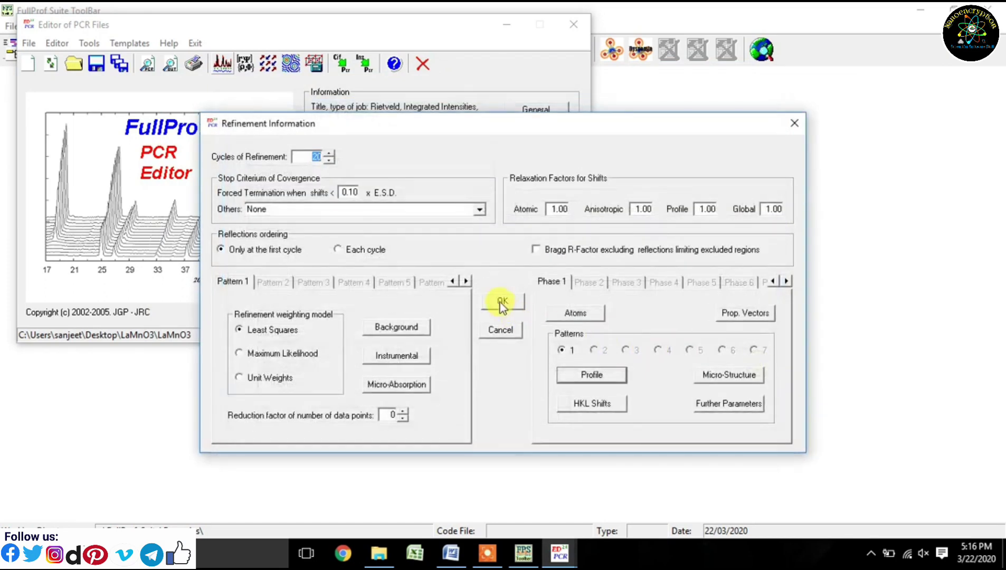
{"action": "left_click", "coordinate": [499, 299]}
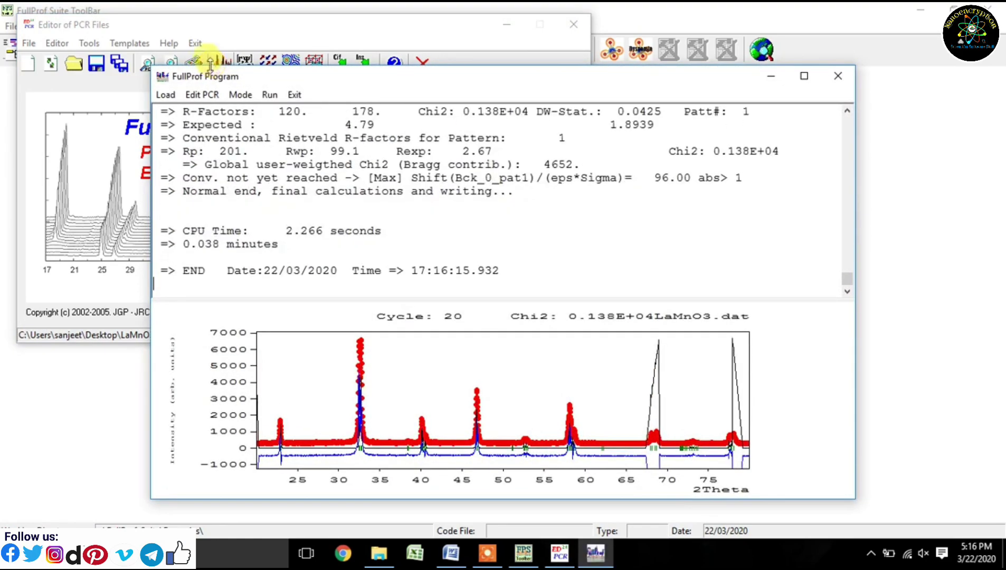
Run FullProf with the cell angles freed, exit the run window and reload the PCR file
{"action": "left_click", "coordinate": [290, 95]}
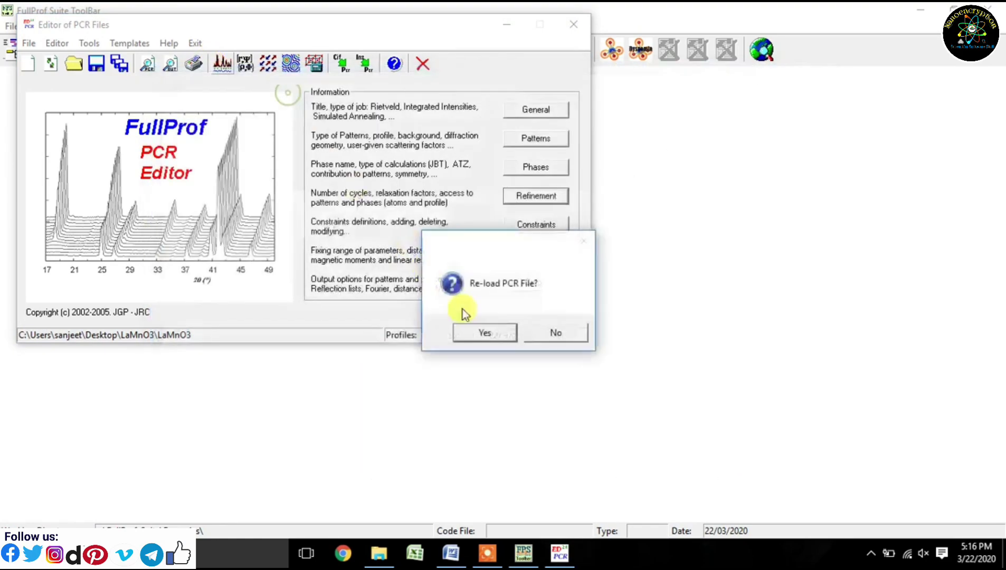
{"action": "left_click", "coordinate": [484, 330]}
Mark the Phase 1 preferred orientation coefficient G1 for refinement and accept the refinement settings
{"action": "left_click", "coordinate": [533, 199]}
{"action": "left_click", "coordinate": [568, 373]}
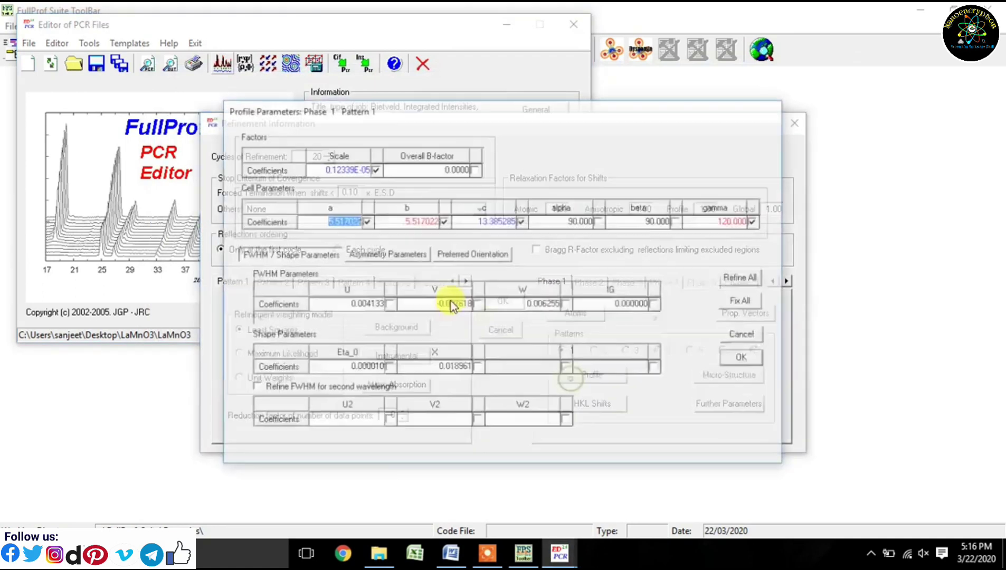
{"action": "left_click", "coordinate": [468, 255]}
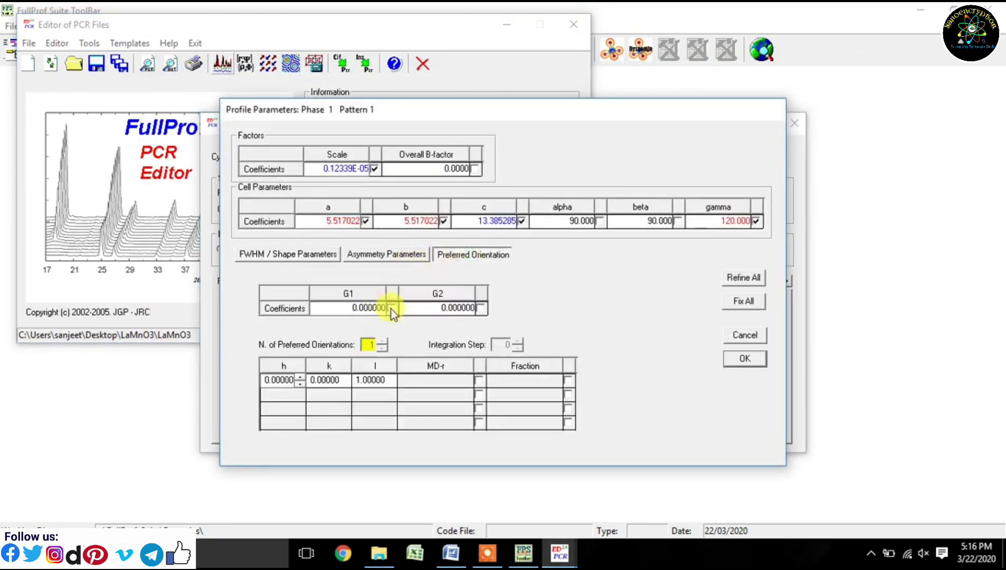
{"action": "left_click", "coordinate": [391, 308]}
{"action": "left_click", "coordinate": [742, 360]}
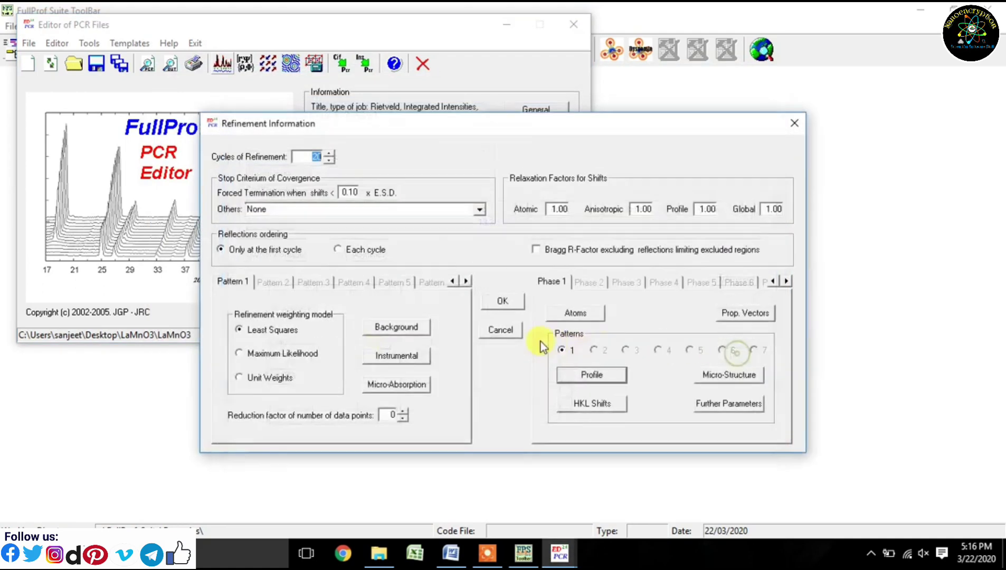
{"action": "left_click", "coordinate": [502, 301]}
Run FullProf with coefficient G1 refined, exit the run window and reload the PCR file
{"action": "left_click", "coordinate": [218, 66]}
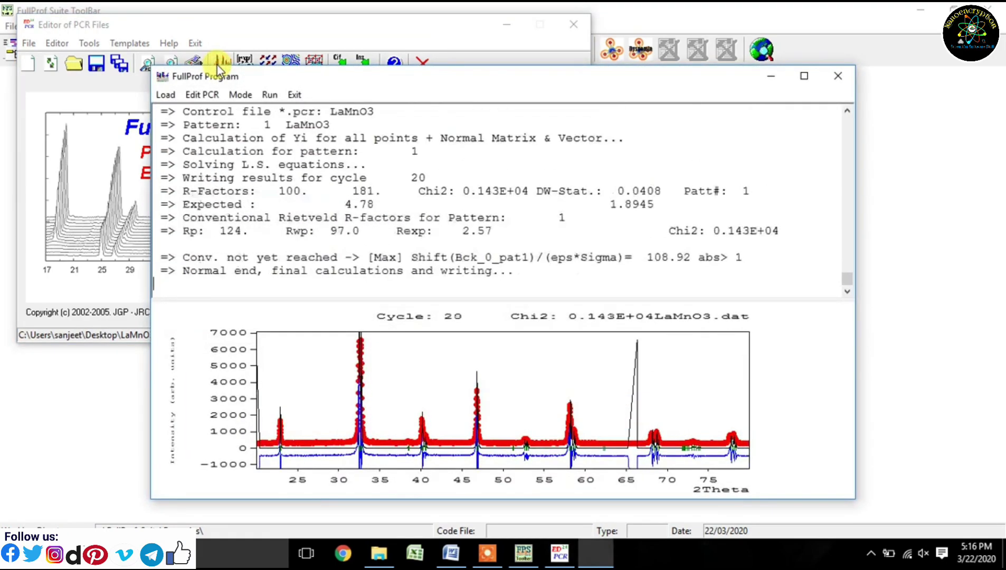
{"action": "left_click", "coordinate": [291, 95]}
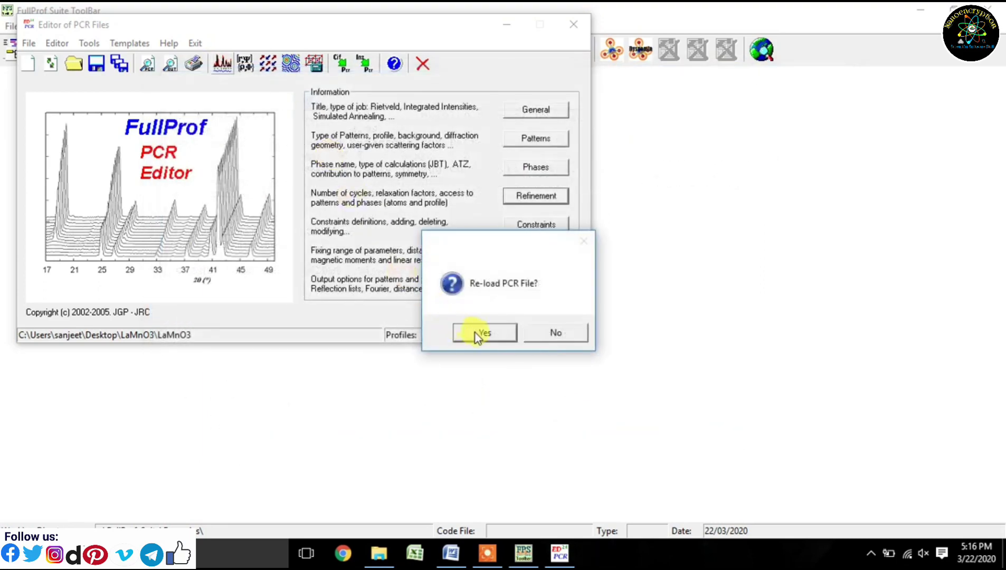
{"action": "left_click", "coordinate": [474, 333]}
Mark the Phase 1 preferred orientation coefficient G2 for refinement in addition to G1 and accept the refinement settings
{"action": "left_click", "coordinate": [545, 204]}
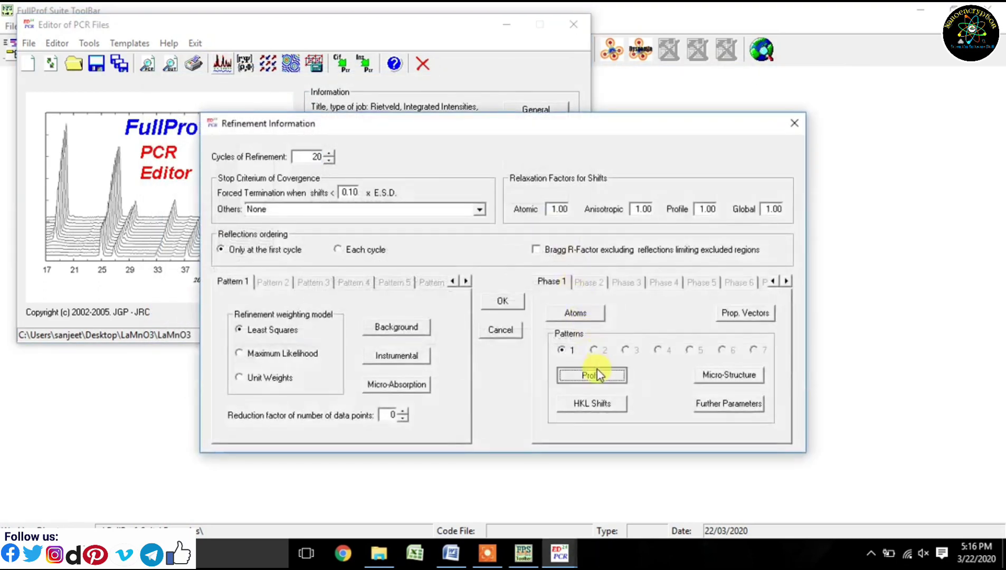
{"action": "left_click", "coordinate": [597, 369]}
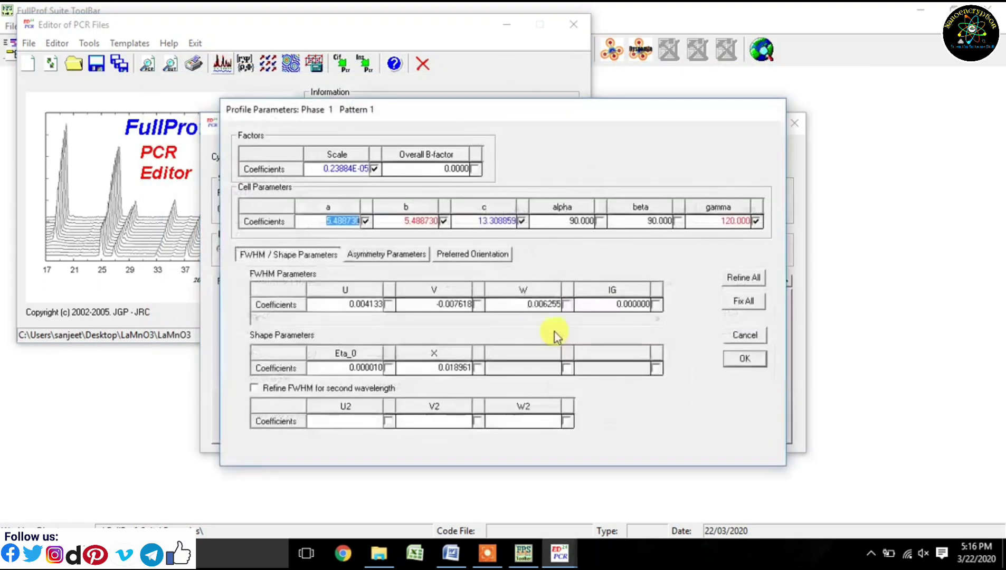
{"action": "left_click", "coordinate": [496, 254]}
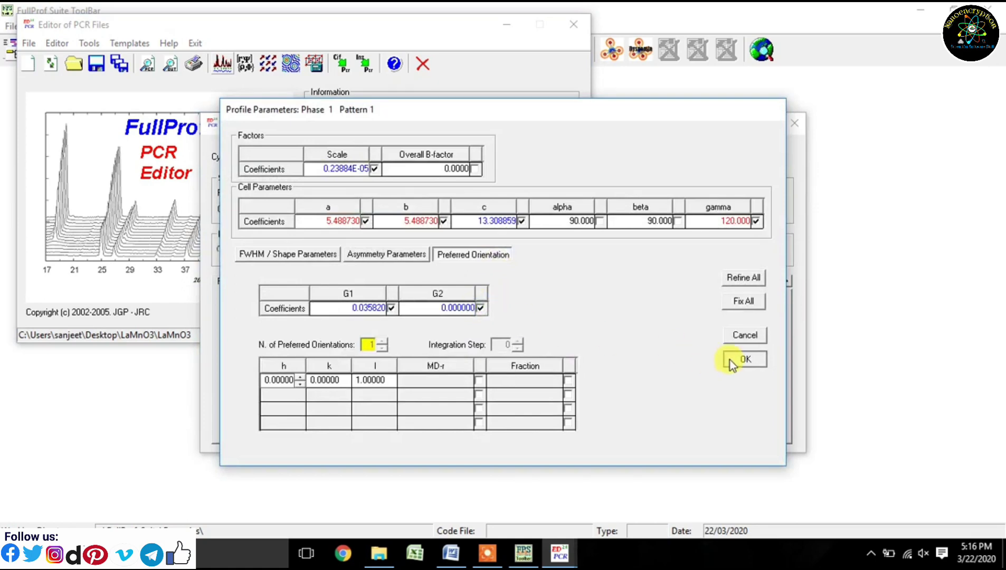
{"action": "left_click", "coordinate": [736, 359]}
{"action": "left_click", "coordinate": [498, 305]}
Try to run FullProf with both G1 and G2 refined, exit the run window and reload the PCR file
{"action": "left_click", "coordinate": [224, 66]}
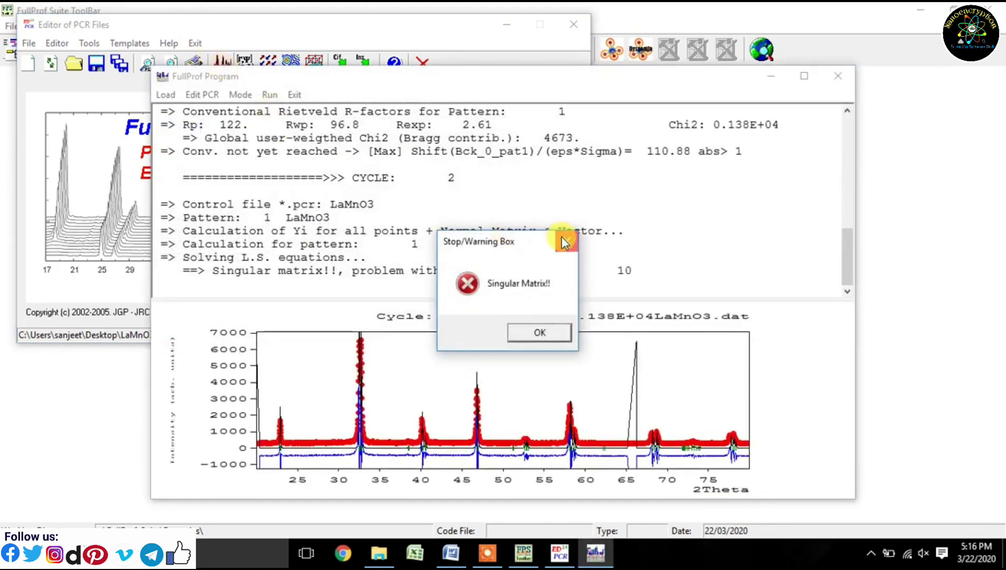
{"action": "left_click", "coordinate": [566, 240]}
{"action": "left_click", "coordinate": [288, 94]}
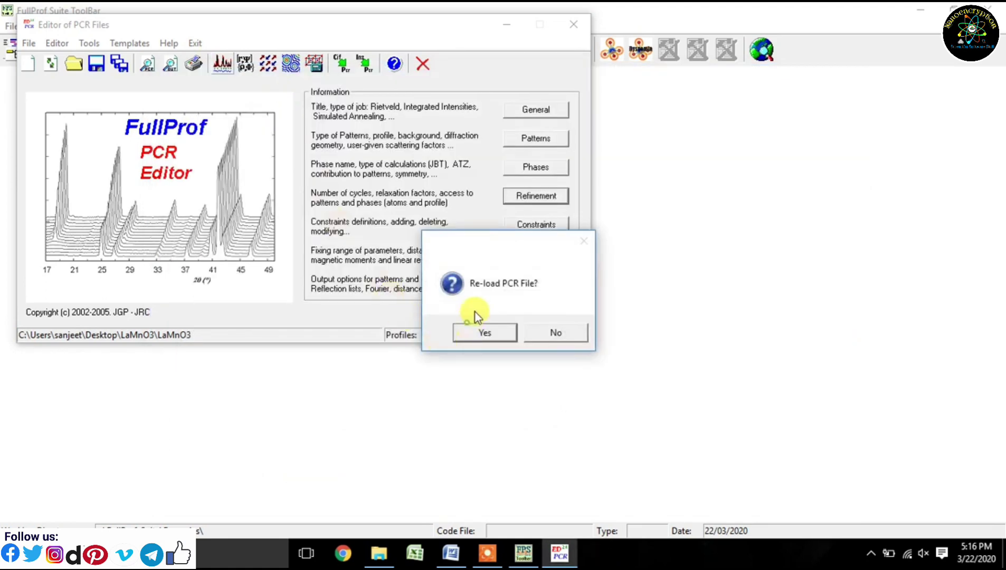
{"action": "left_click", "coordinate": [486, 330]}
Exclude the preferred orientation coefficient G2 from the Phase 1 refinement, keeping G1 marked, and rerun FullProf
{"action": "left_click", "coordinate": [537, 196]}
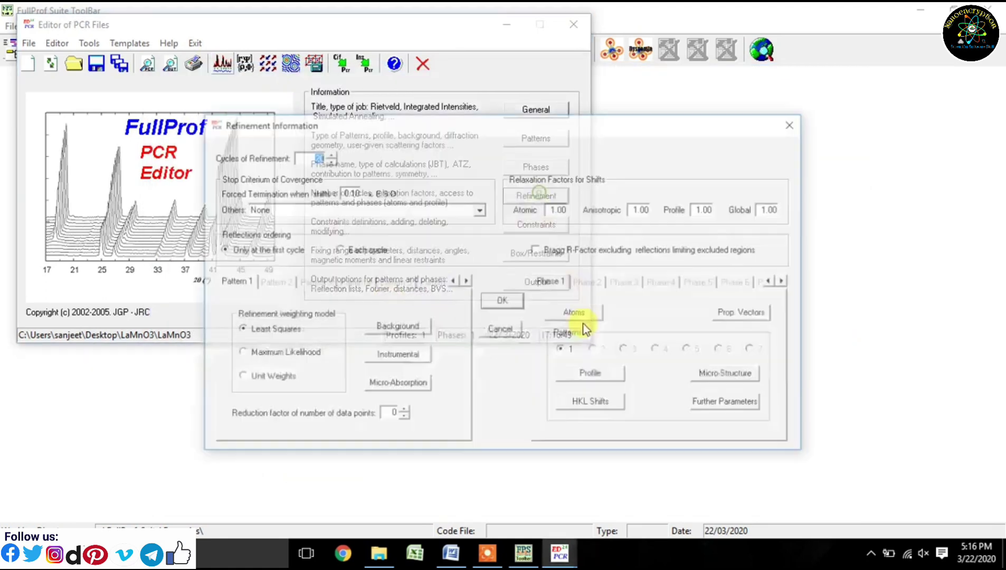
{"action": "left_click", "coordinate": [593, 375]}
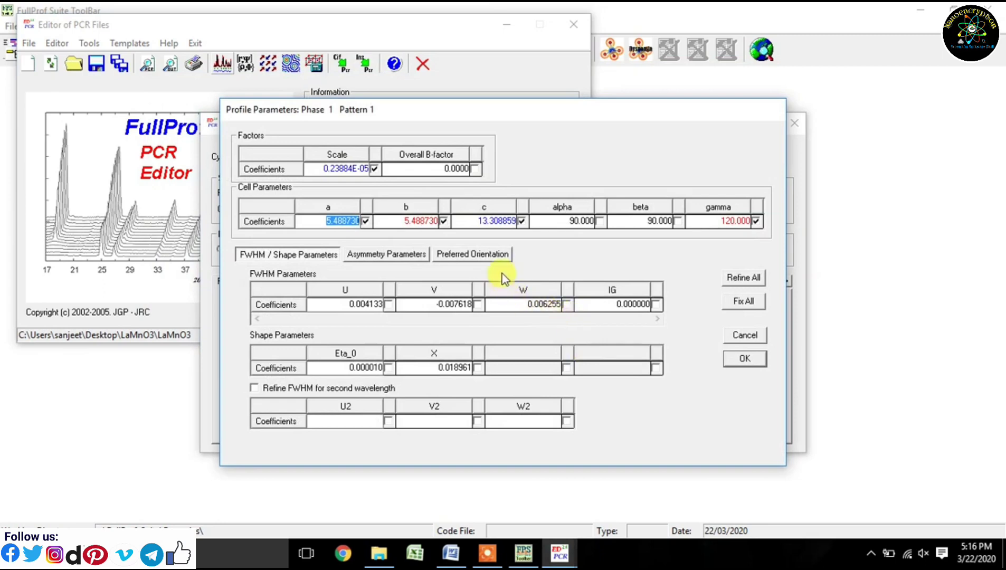
{"action": "left_click", "coordinate": [487, 258]}
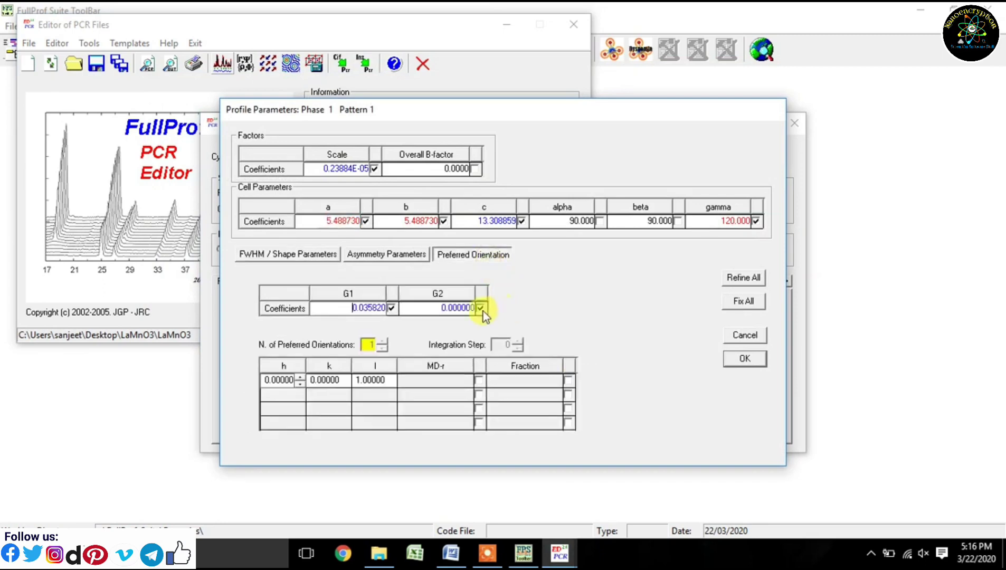
{"action": "left_click", "coordinate": [744, 358]}
{"action": "left_click", "coordinate": [503, 299]}
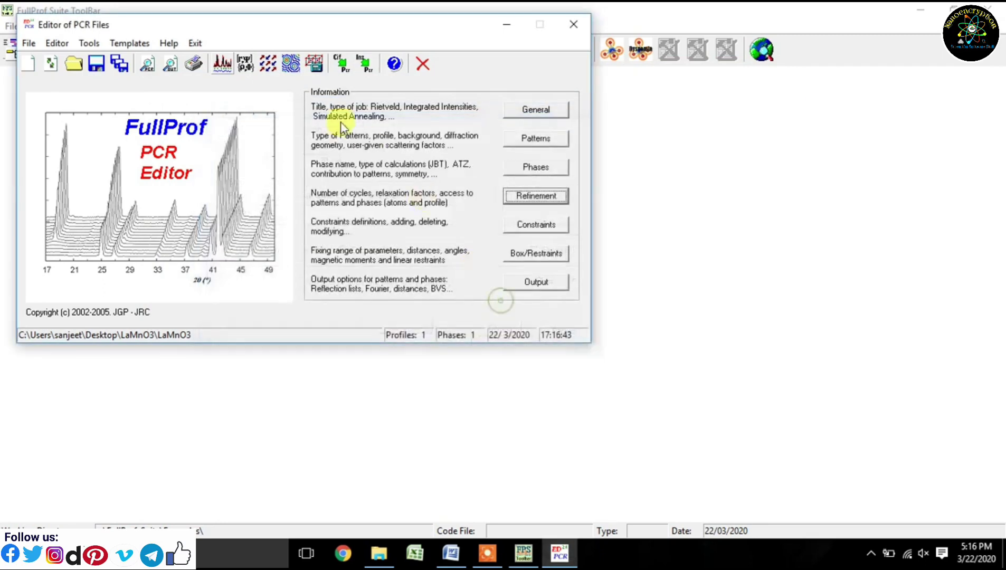
{"action": "left_click", "coordinate": [216, 68]}
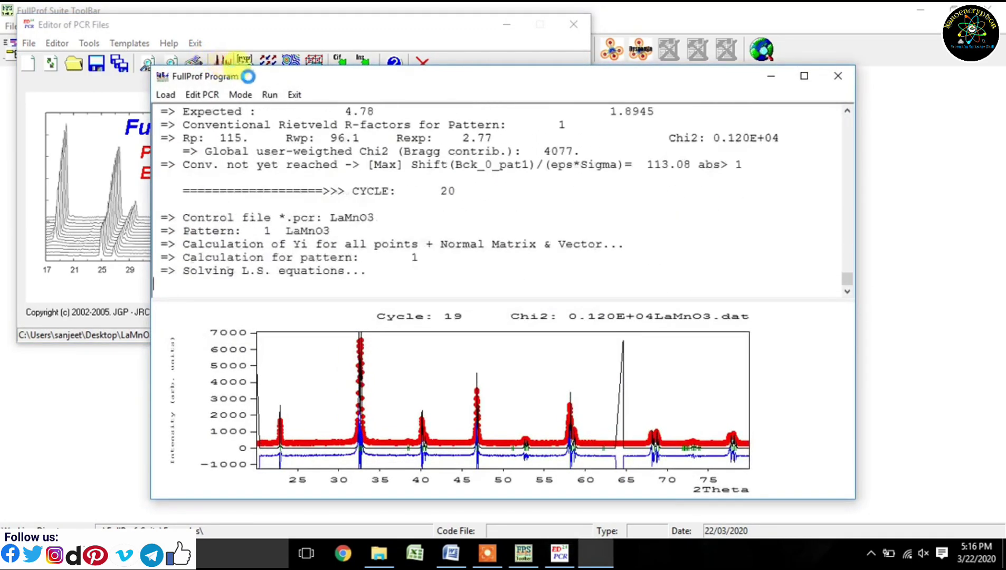
Exit the run window, reload the PCR file and mark the Phase 1 shape parameter Eta_0 for refinement
{"action": "left_click", "coordinate": [290, 94]}
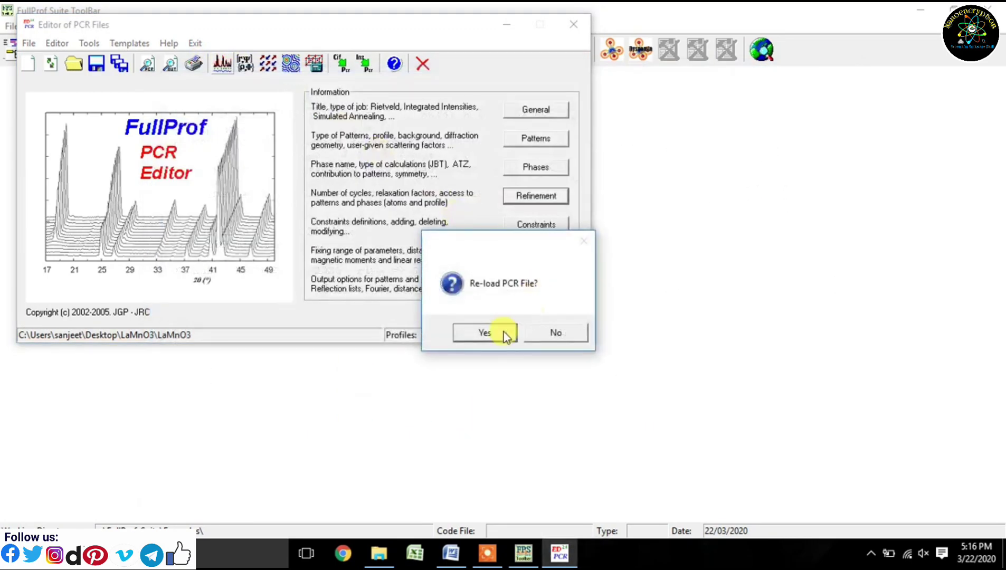
{"action": "left_click", "coordinate": [501, 331]}
{"action": "left_click", "coordinate": [532, 201]}
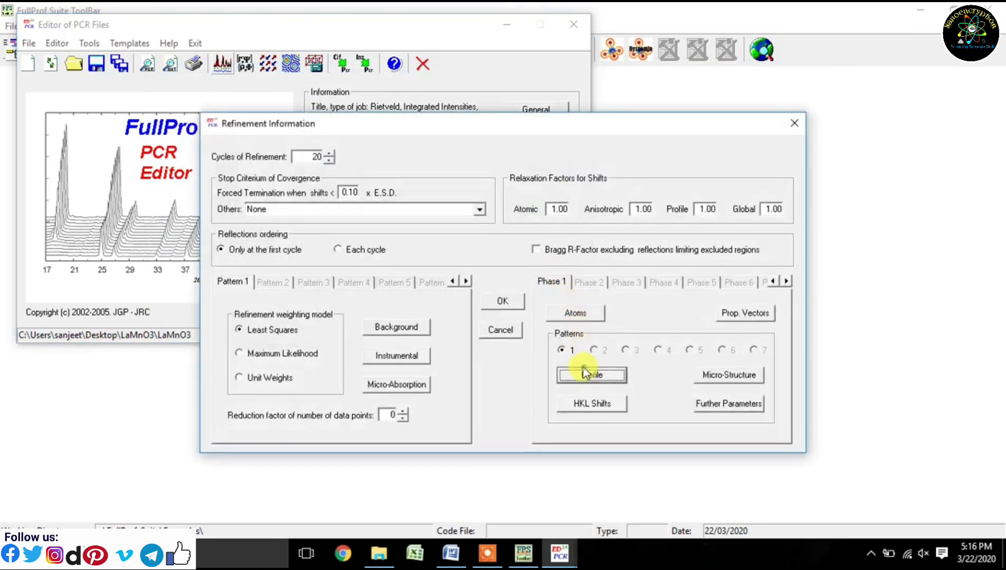
{"action": "left_click", "coordinate": [587, 371]}
{"action": "left_click", "coordinate": [388, 367]}
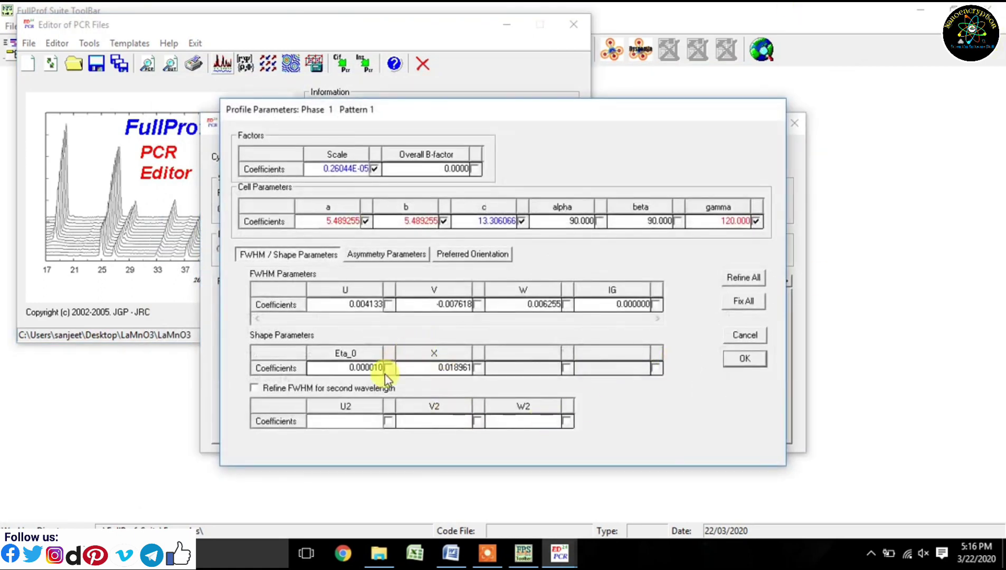
{"action": "left_click", "coordinate": [744, 358]}
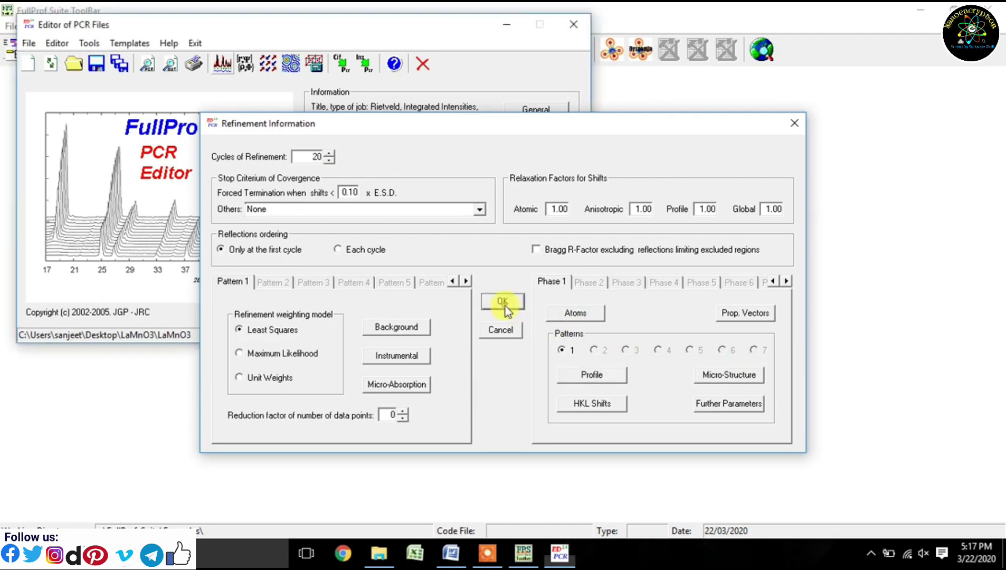
{"action": "left_click", "coordinate": [504, 301]}
Run FullProf with Eta_0 refined, exit the run window and reload the PCR file
{"action": "left_click", "coordinate": [223, 63]}
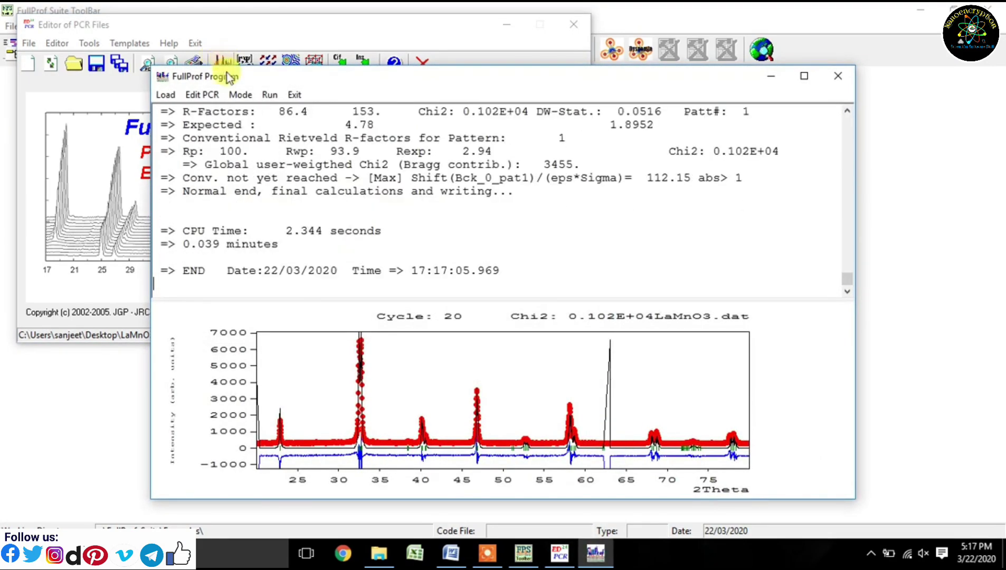
{"action": "left_click", "coordinate": [293, 95]}
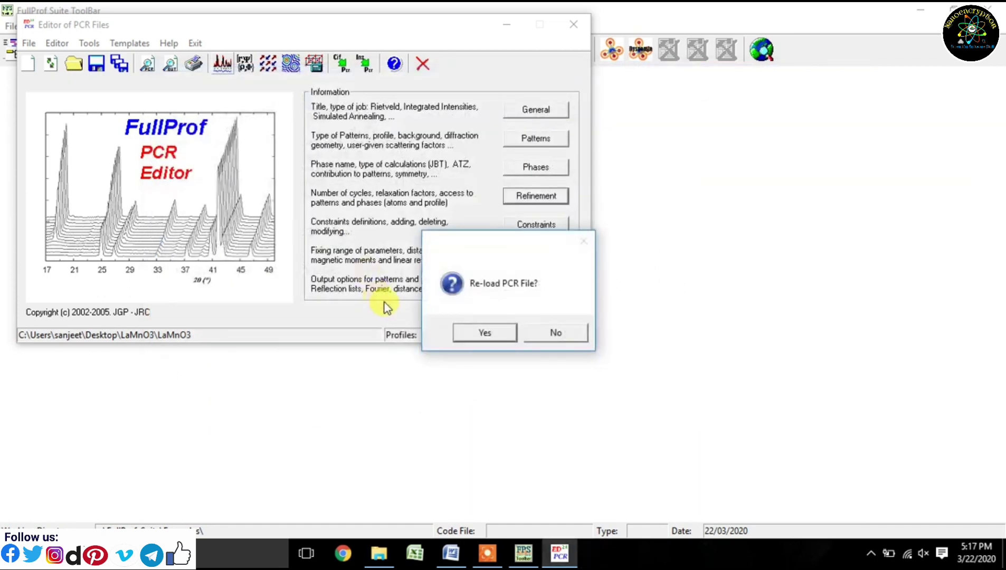
{"action": "left_click", "coordinate": [472, 330]}
Mark the Phase 1 shape parameter X for refinement in addition to Eta_0 and accept the refinement settings
{"action": "left_click", "coordinate": [536, 210]}
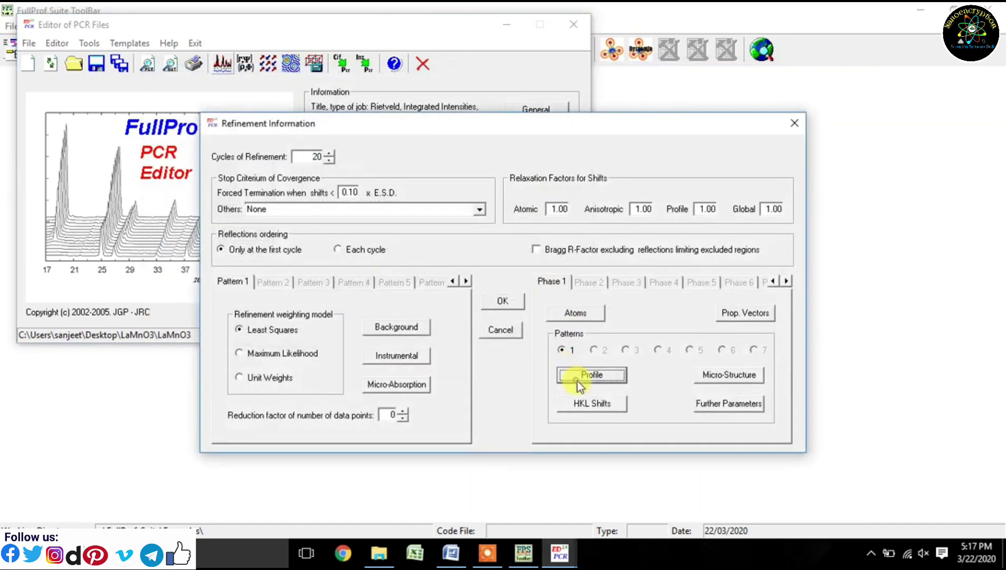
{"action": "left_click", "coordinate": [577, 377]}
{"action": "left_click", "coordinate": [478, 368]}
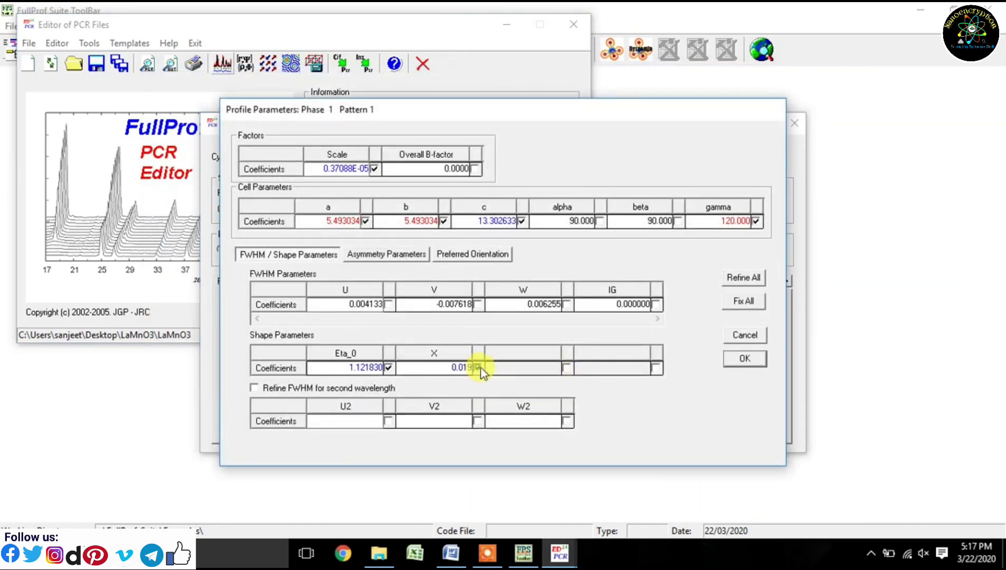
{"action": "left_click", "coordinate": [745, 358]}
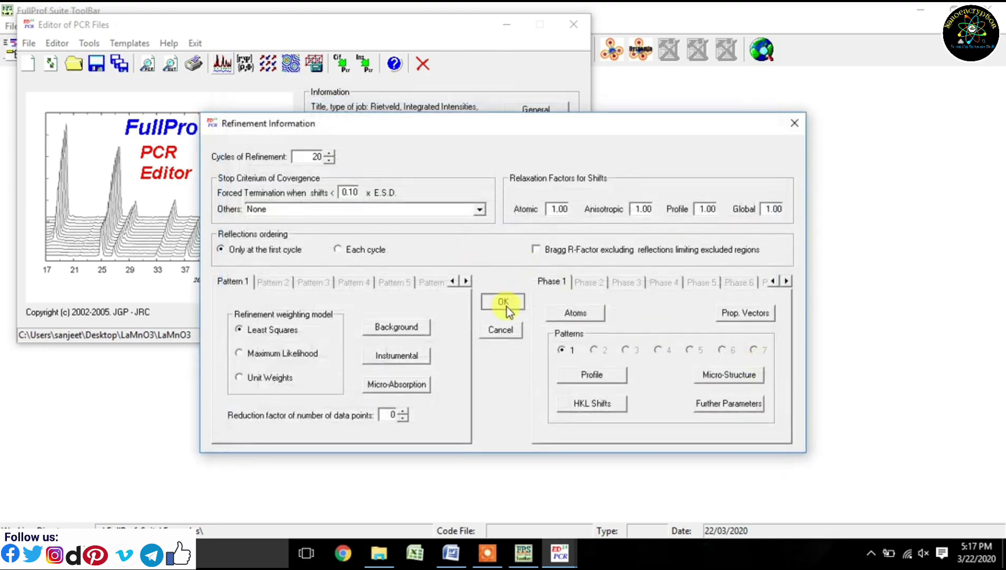
{"action": "left_click", "coordinate": [506, 305]}
Run FullProf with Eta_0 and X refined, exit the run window and reload the PCR file
{"action": "left_click", "coordinate": [232, 69]}
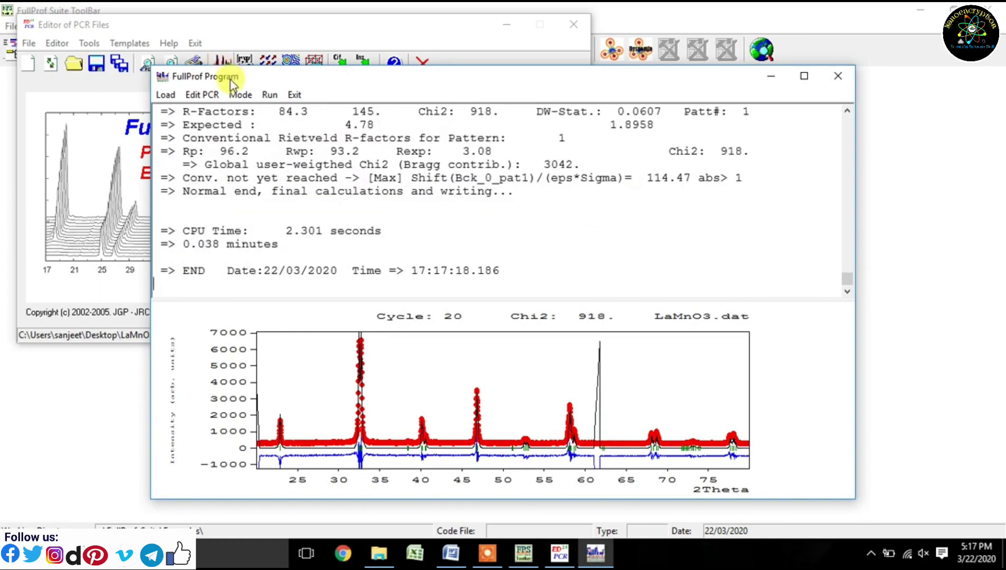
{"action": "left_click", "coordinate": [294, 95]}
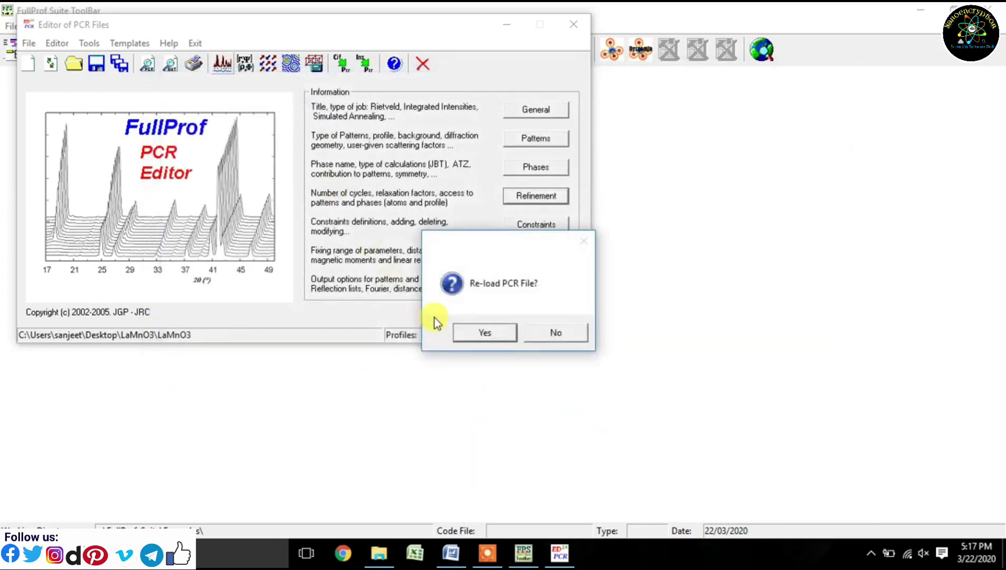
{"action": "left_click", "coordinate": [470, 334]}
Mark the Phase 1 FWHM parameter U for refinement and accept the refinement settings
{"action": "left_click", "coordinate": [527, 202]}
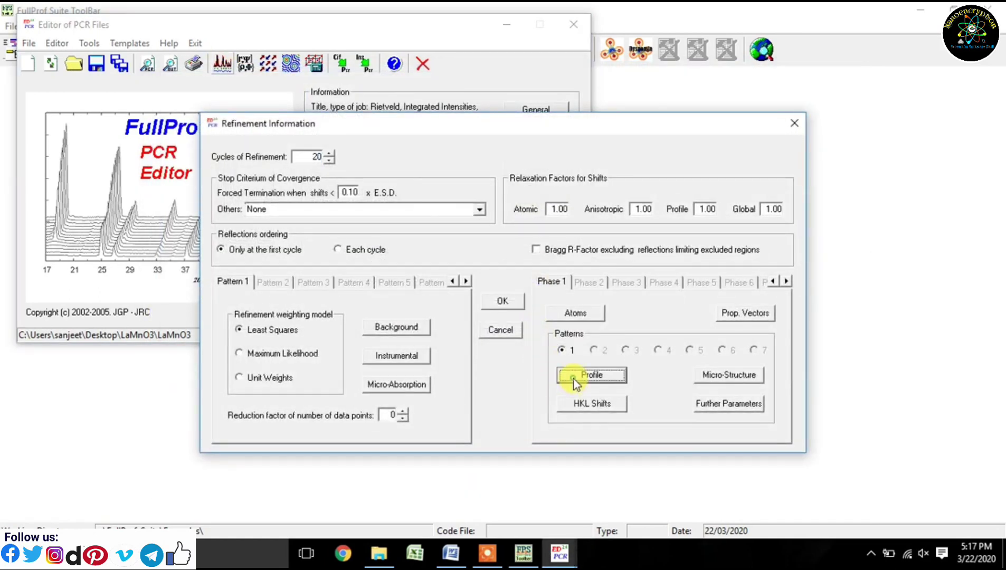
{"action": "left_click", "coordinate": [574, 380]}
{"action": "left_click", "coordinate": [388, 305]}
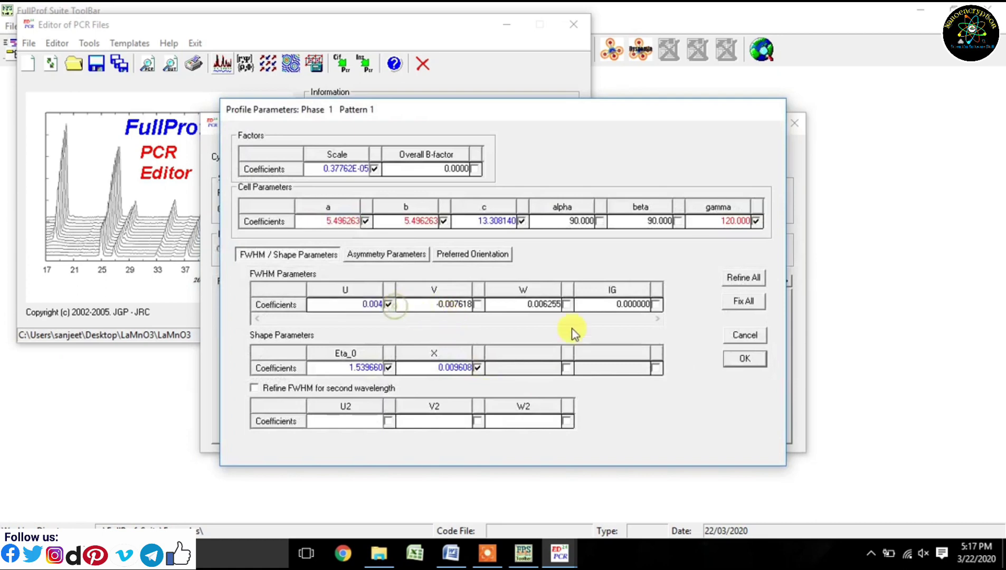
{"action": "left_click", "coordinate": [744, 358]}
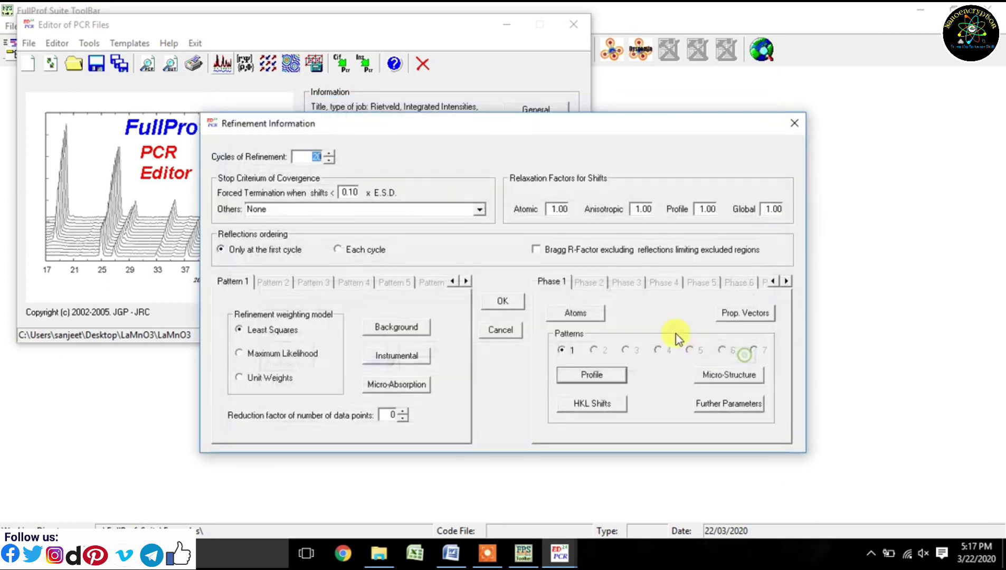
{"action": "left_click", "coordinate": [508, 310]}
Run FullProf with FWHM parameter U refined, exit the run window and reload the PCR file
{"action": "left_click", "coordinate": [222, 66]}
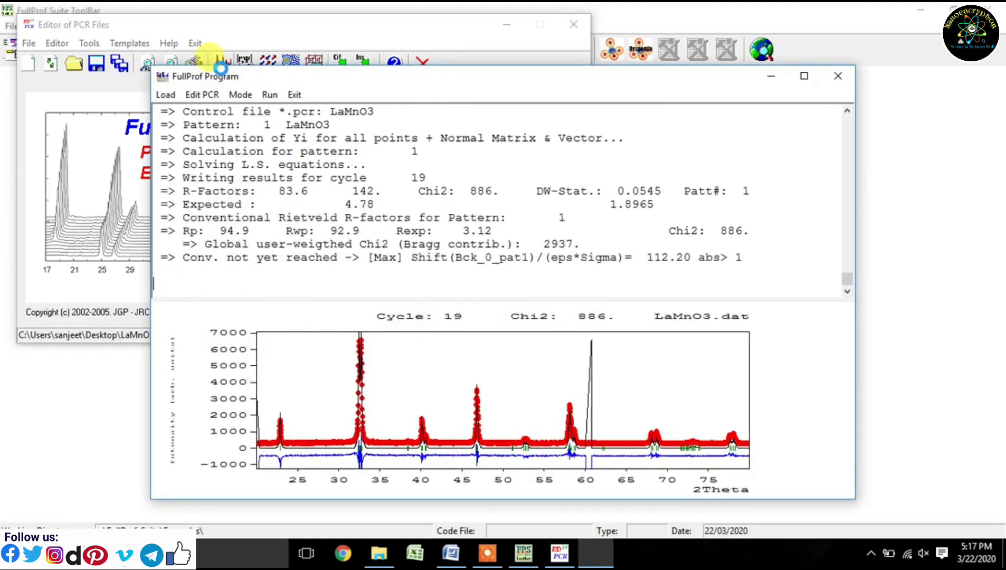
{"action": "left_click", "coordinate": [295, 96]}
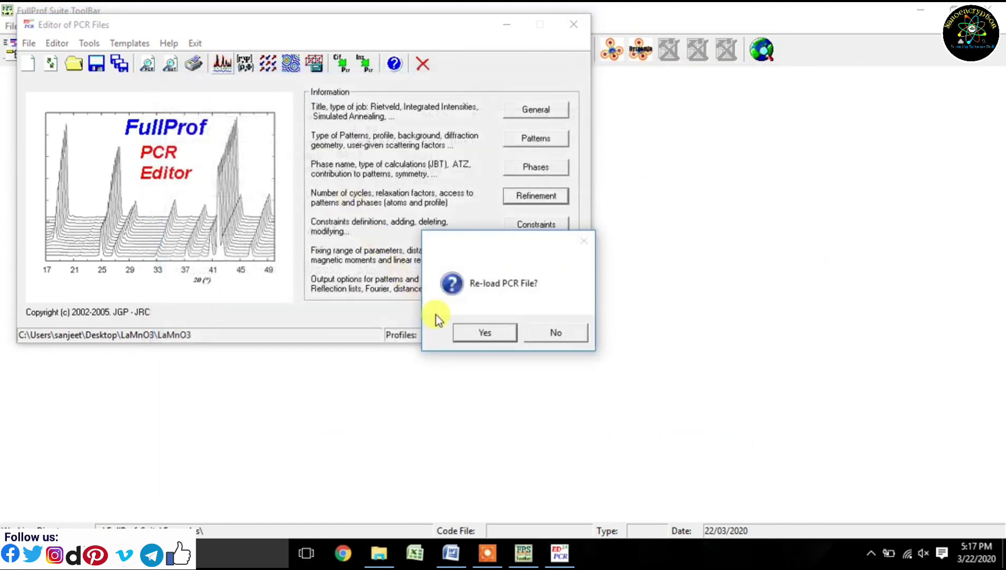
{"action": "left_click", "coordinate": [481, 335]}
Mark the Phase 1 FWHM parameter V for refinement in addition to U and accept the refinement settings
{"action": "left_click", "coordinate": [536, 198]}
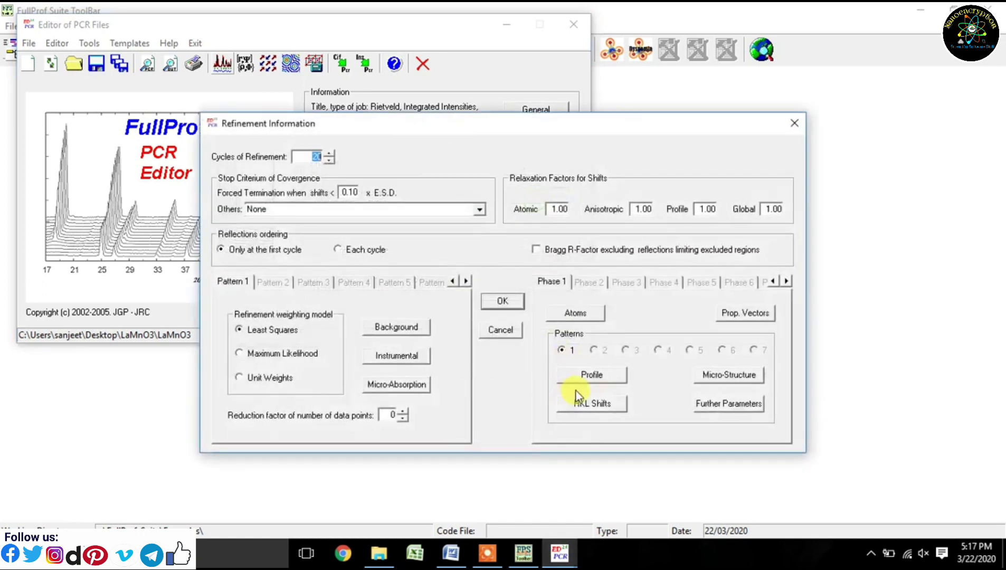
{"action": "left_click", "coordinate": [587, 374]}
{"action": "left_click", "coordinate": [477, 304]}
{"action": "type", "text": "-0.008"}
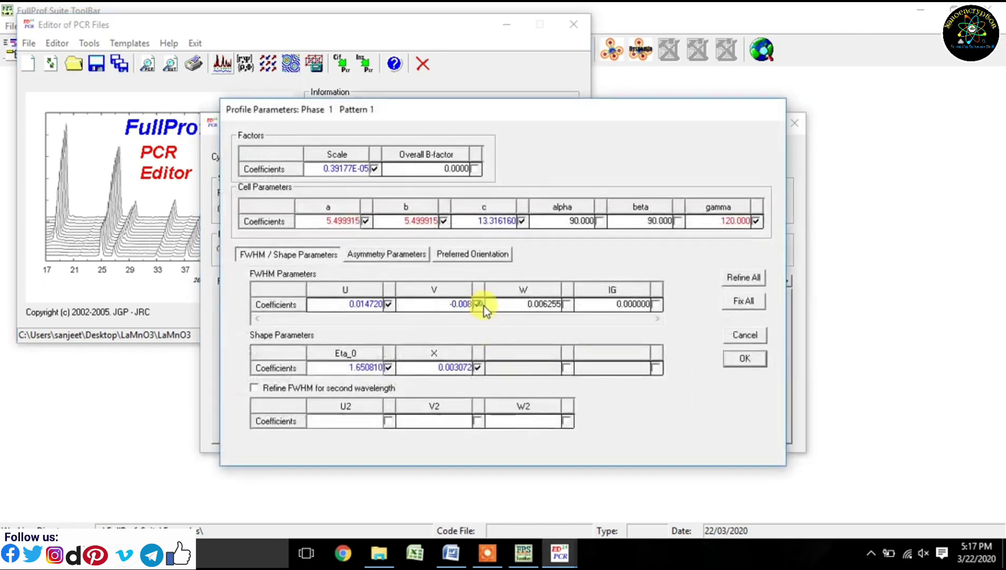
{"action": "left_click", "coordinate": [743, 360]}
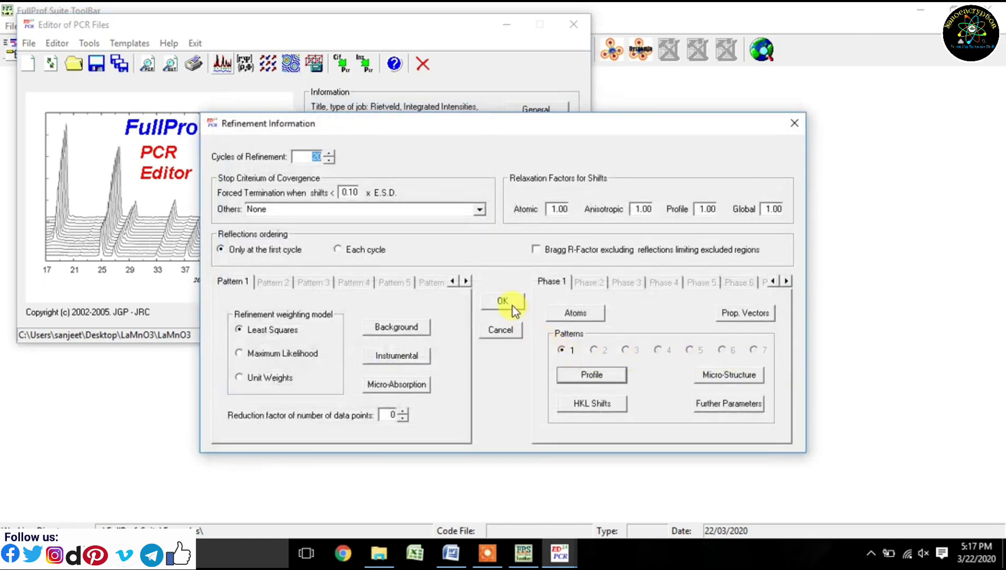
{"action": "left_click", "coordinate": [500, 299]}
Run FullProf with FWHM parameters U and V refined, exit the run window and reload the PCR file
{"action": "left_click", "coordinate": [220, 63]}
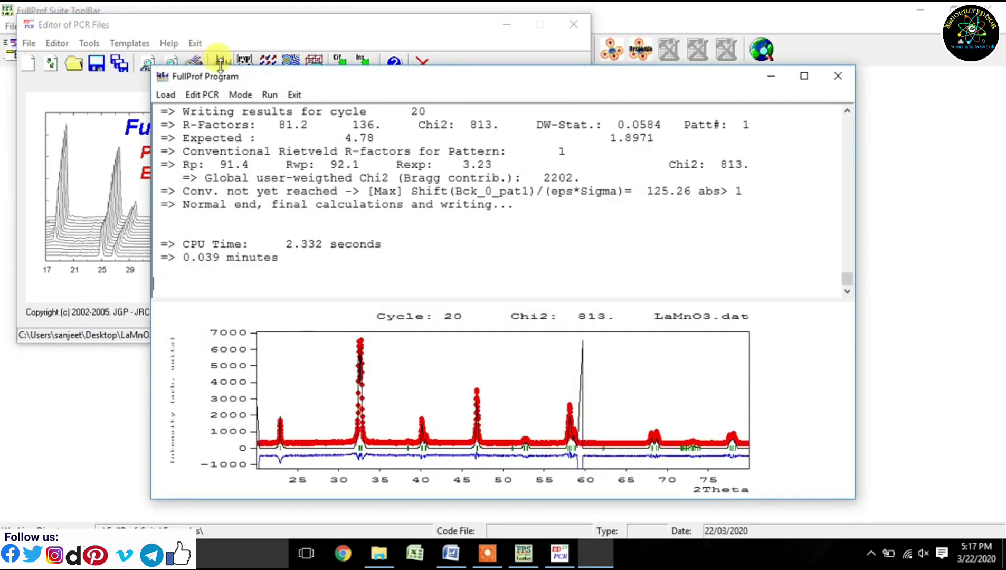
{"action": "left_click", "coordinate": [292, 94]}
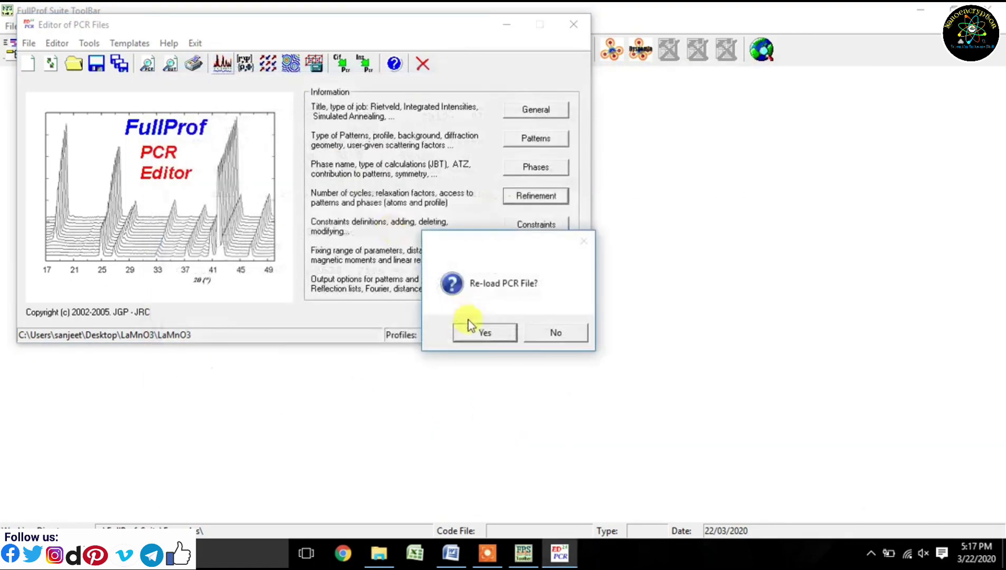
{"action": "left_click", "coordinate": [483, 321]}
Mark the Phase 1 FWHM parameter W for refinement alongside U and V and accept the refinement settings
{"action": "left_click", "coordinate": [545, 200]}
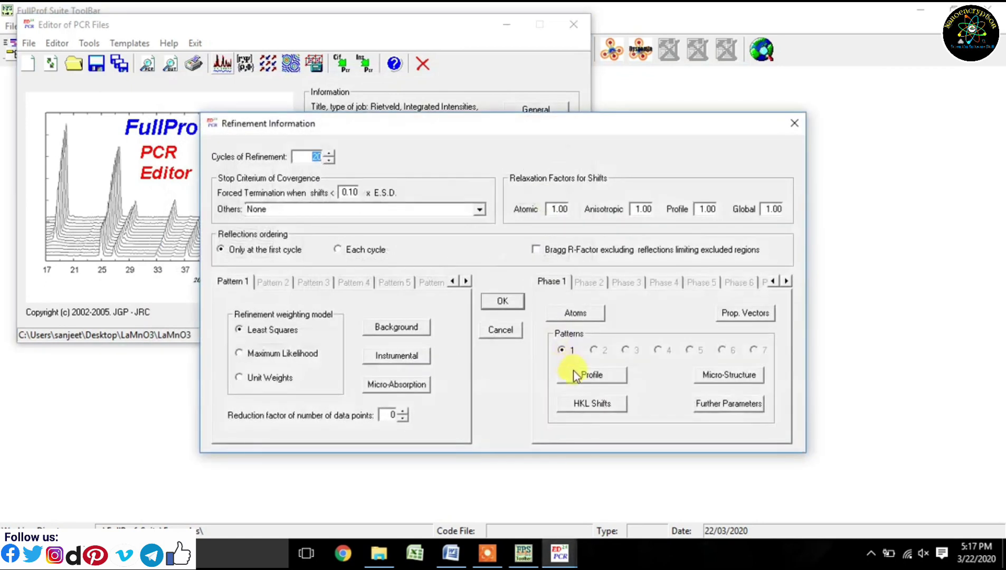
{"action": "left_click", "coordinate": [575, 371]}
{"action": "left_click", "coordinate": [567, 306]}
{"action": "left_click", "coordinate": [743, 359]}
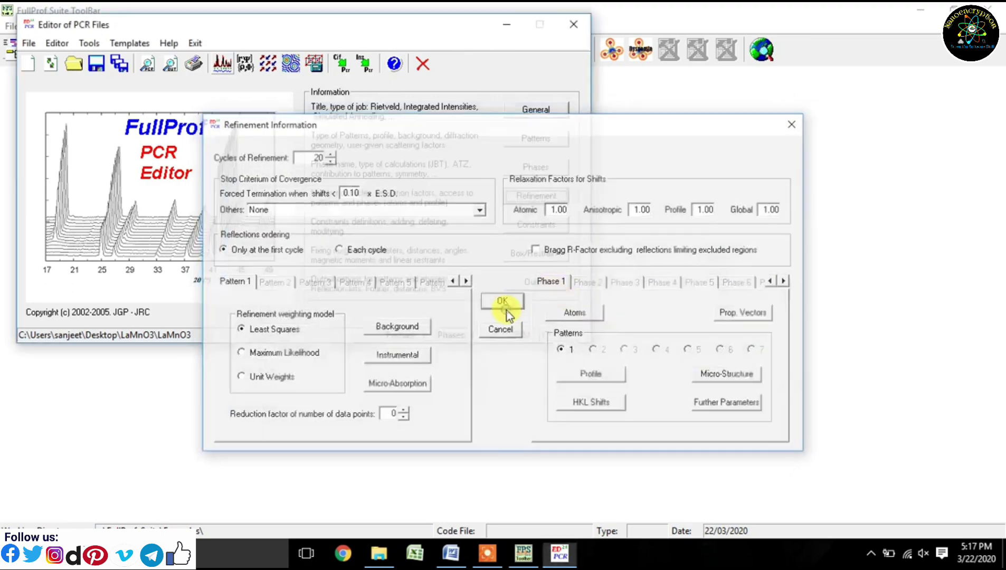
{"action": "left_click", "coordinate": [507, 309]}
Run FullProf with U, V and W all refined, exit the run window and reload the PCR file
{"action": "left_click", "coordinate": [225, 67]}
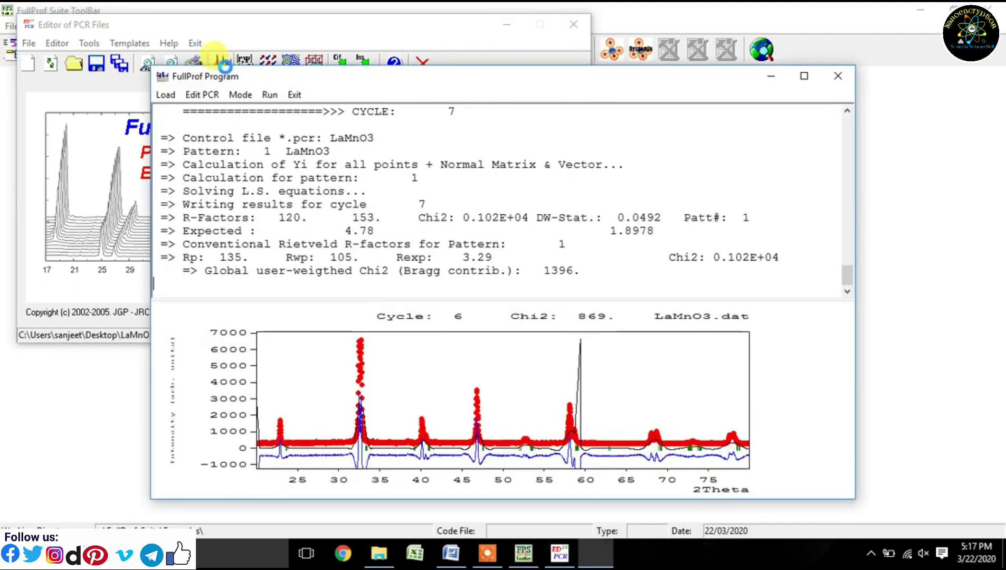
{"action": "left_click", "coordinate": [293, 94]}
{"action": "left_click", "coordinate": [468, 328]}
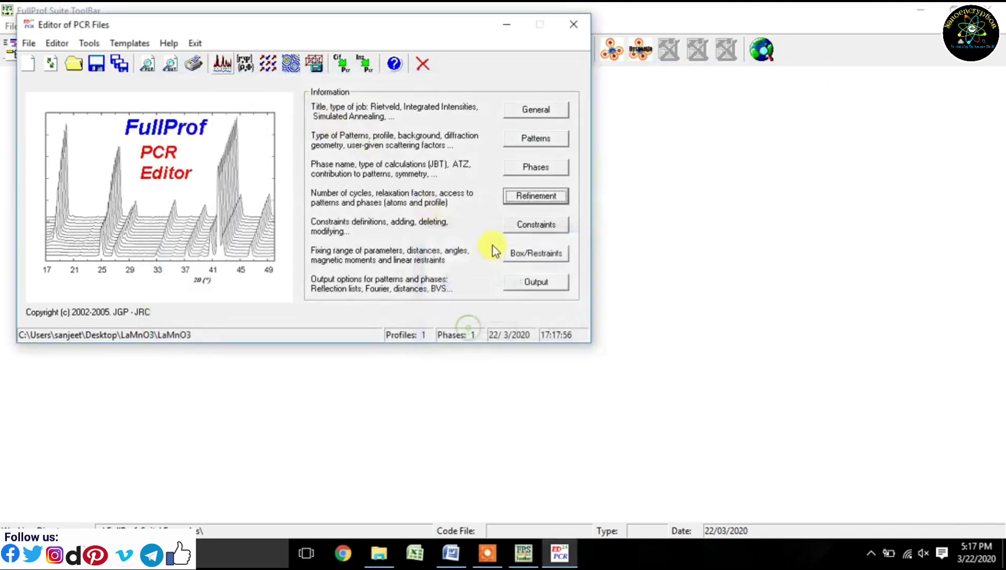
Exclude the FWHM parameter W from the Phase 1 refinement, keeping U and V marked, and accept the settings
{"action": "left_click", "coordinate": [519, 200]}
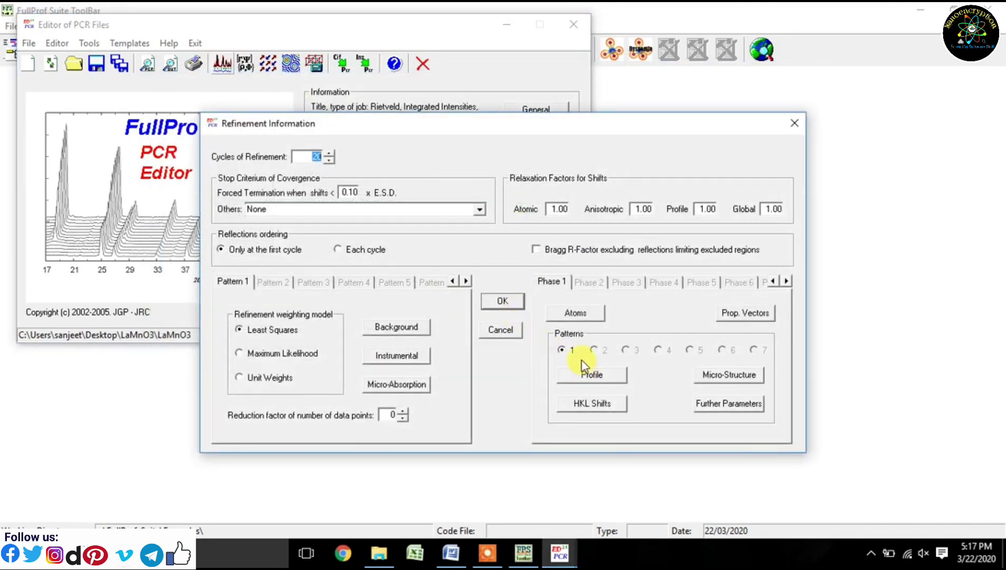
{"action": "left_click", "coordinate": [586, 376]}
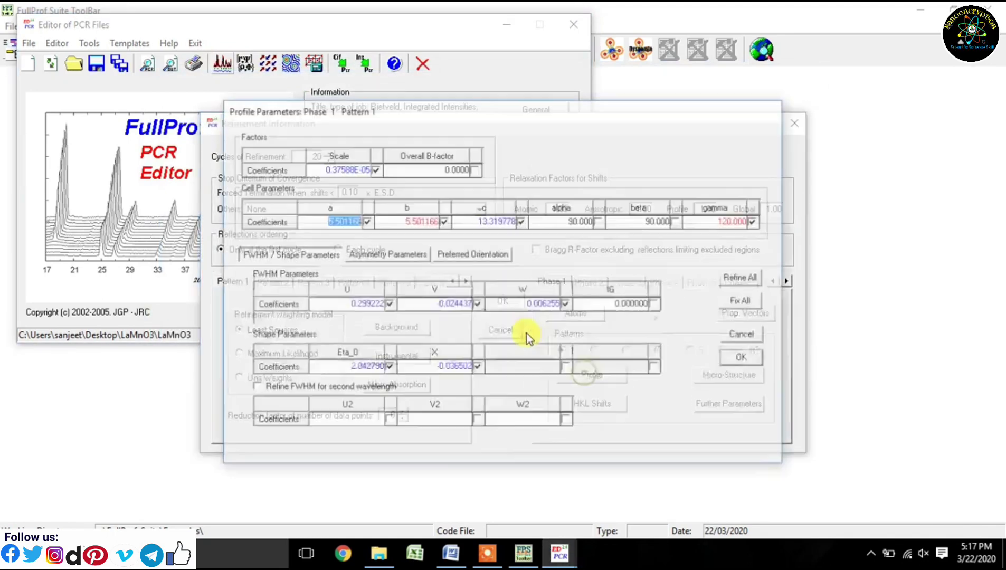
{"action": "left_click", "coordinate": [572, 305]}
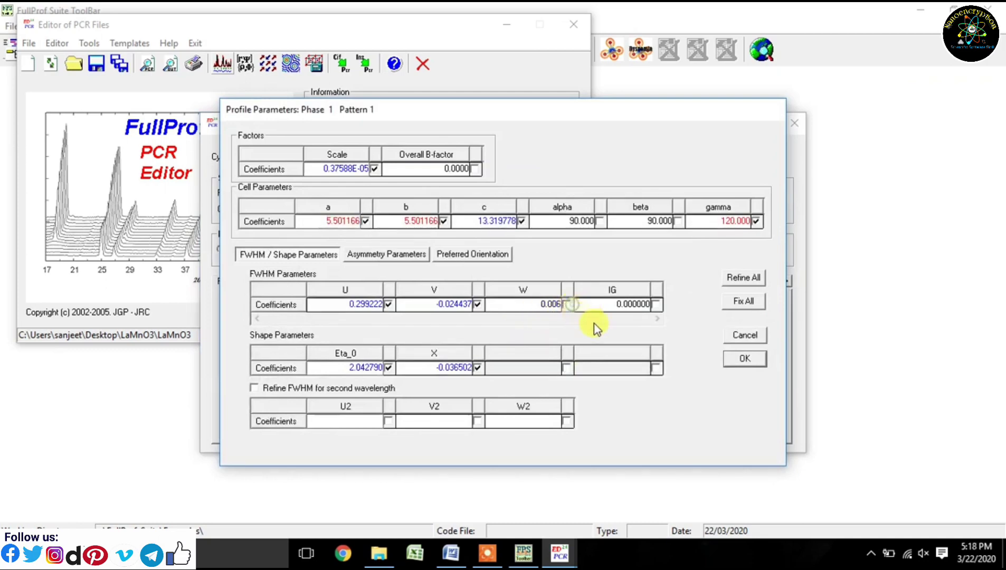
{"action": "left_click", "coordinate": [744, 359]}
{"action": "left_click", "coordinate": [503, 300]}
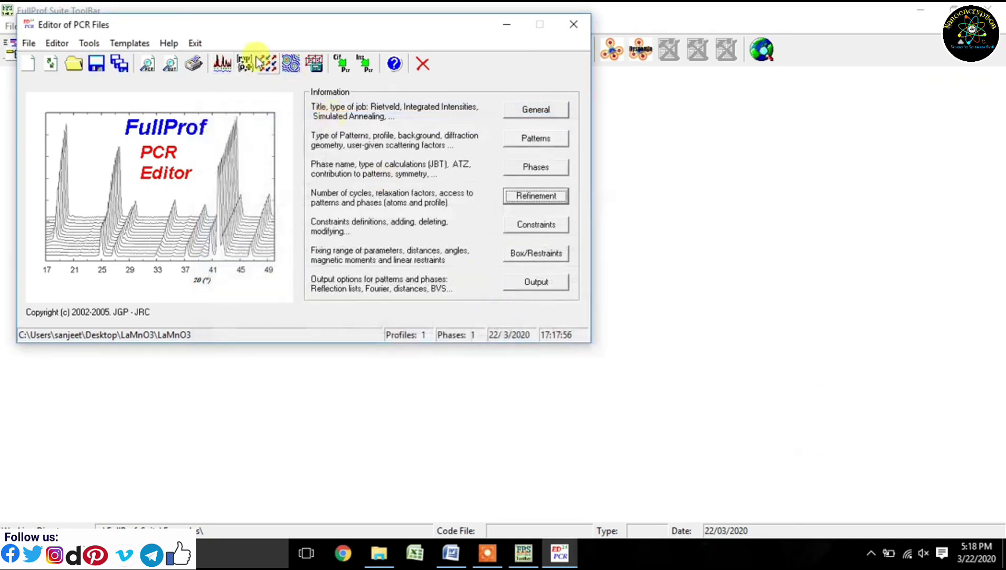
Rerun FullProf with W fixed, exit the run window and reload the PCR file
{"action": "left_click", "coordinate": [222, 62]}
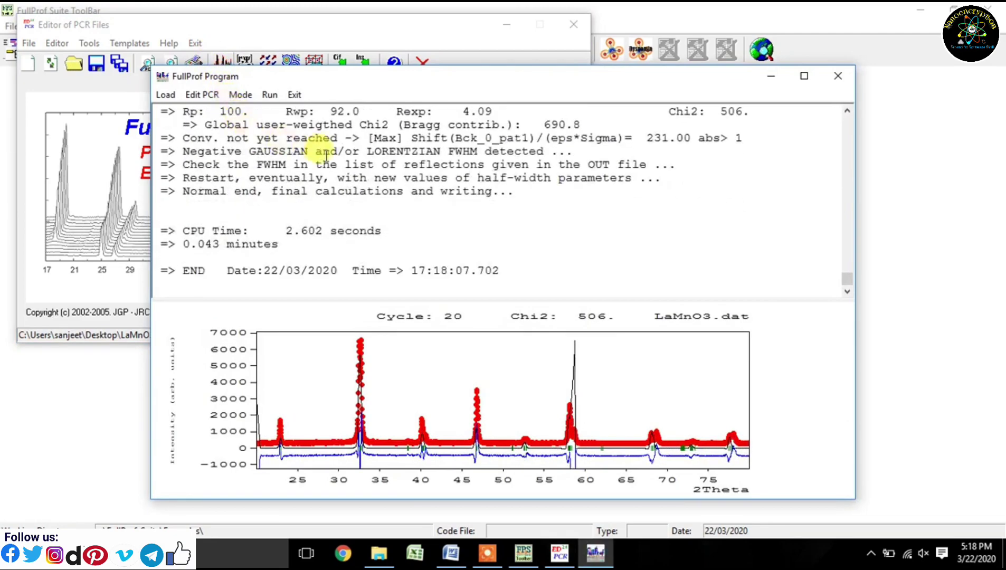
{"action": "left_click", "coordinate": [295, 95]}
{"action": "left_click", "coordinate": [477, 327]}
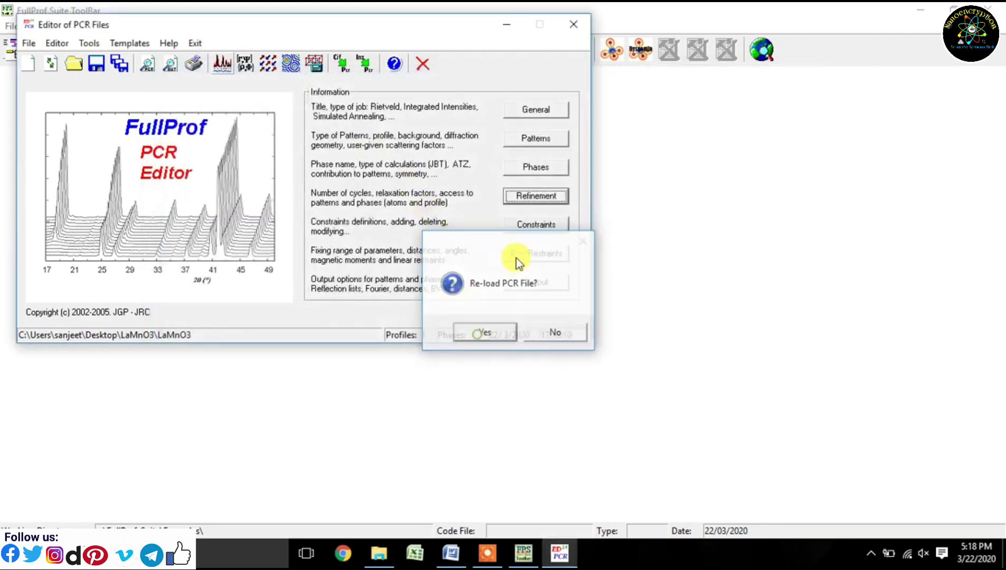
Try to refine the isotropic thermal factors (B_iso) of the Phase 1 atoms and rerun FullProf
{"action": "left_click", "coordinate": [531, 200]}
{"action": "left_click", "coordinate": [575, 315]}
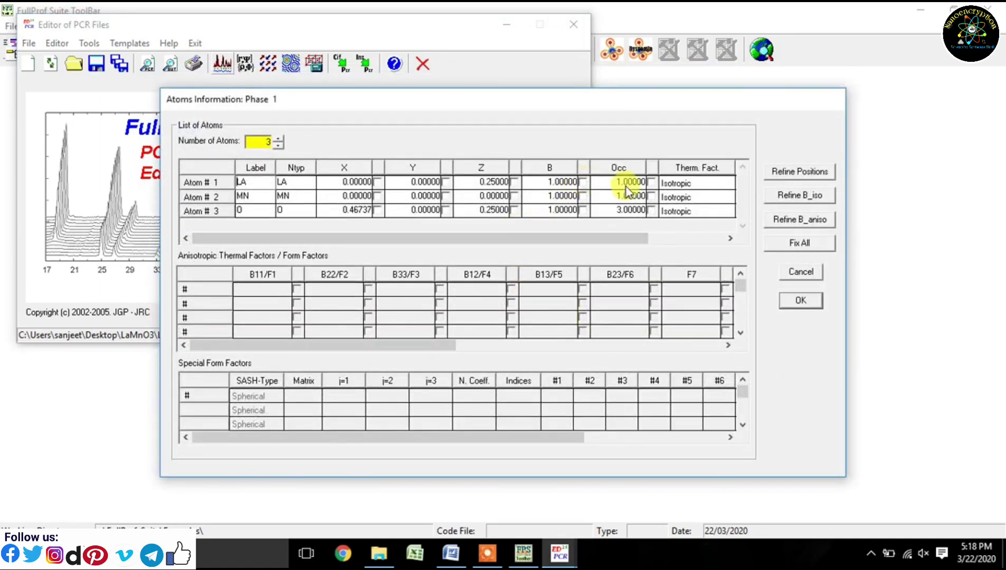
{"action": "left_click", "coordinate": [797, 220]}
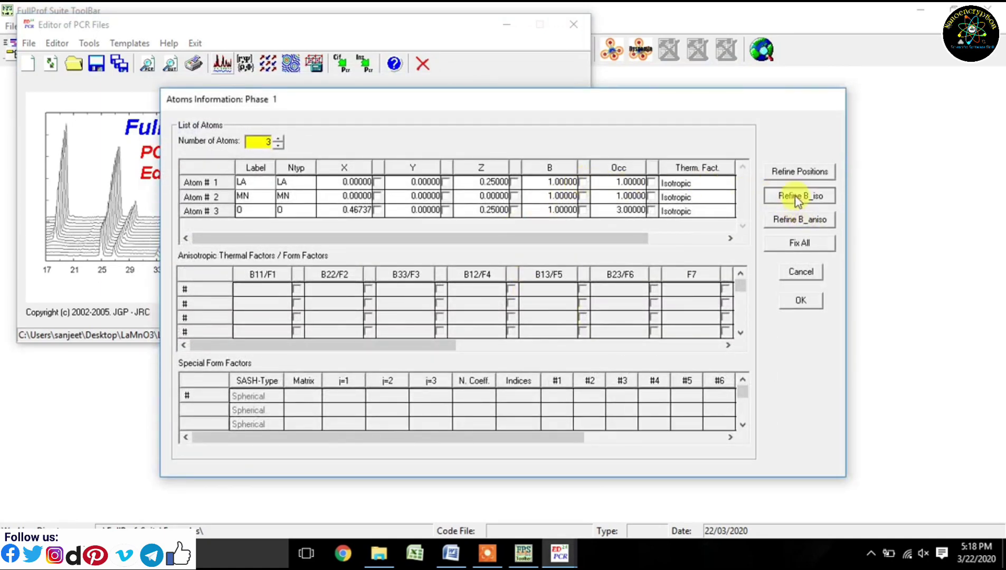
{"action": "left_click", "coordinate": [800, 299]}
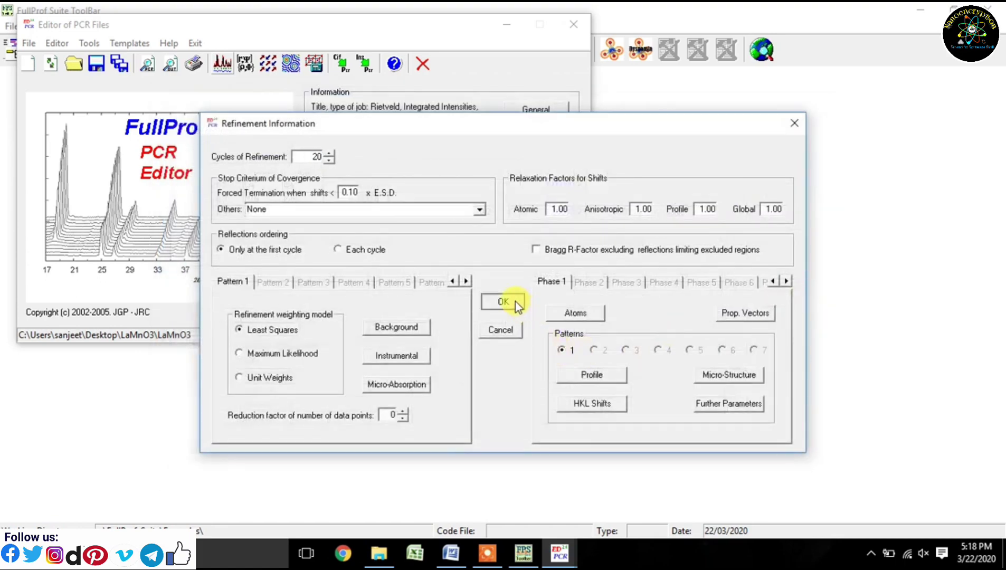
{"action": "left_click", "coordinate": [515, 301]}
{"action": "left_click", "coordinate": [222, 63]}
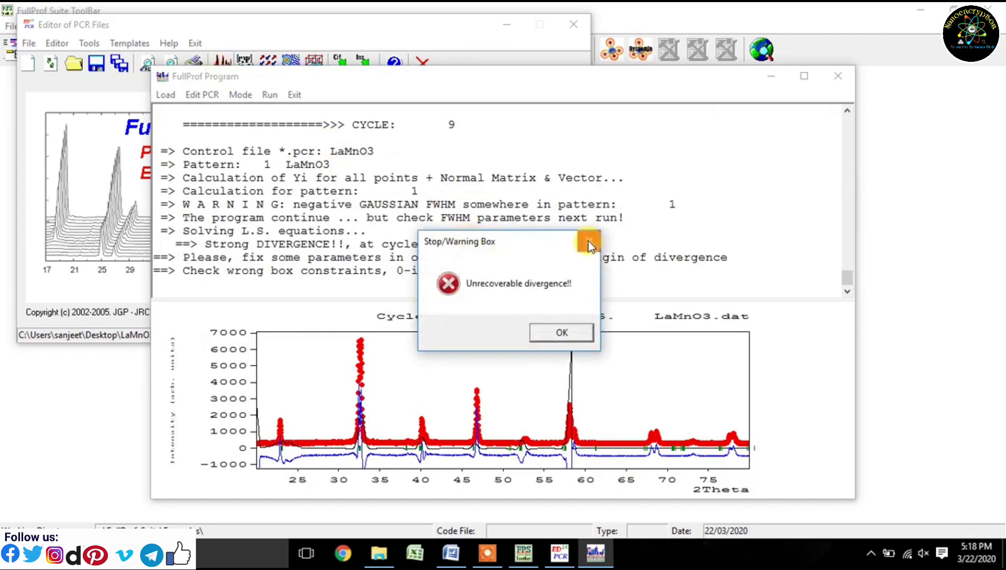
Dismiss the divergence warning, exit the run window and reload the PCR file
{"action": "left_click", "coordinate": [560, 334]}
{"action": "left_click", "coordinate": [294, 94]}
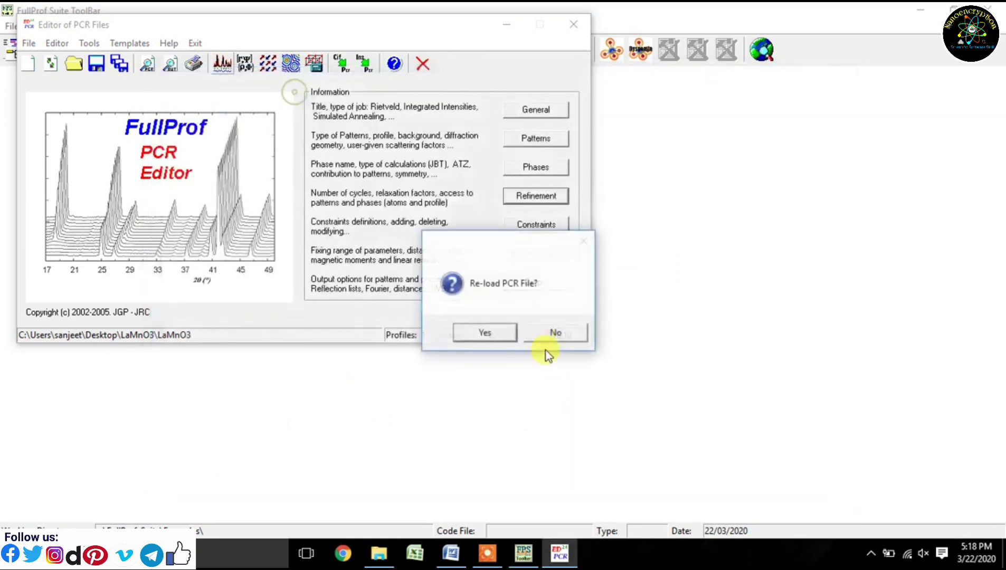
{"action": "left_click", "coordinate": [497, 337]}
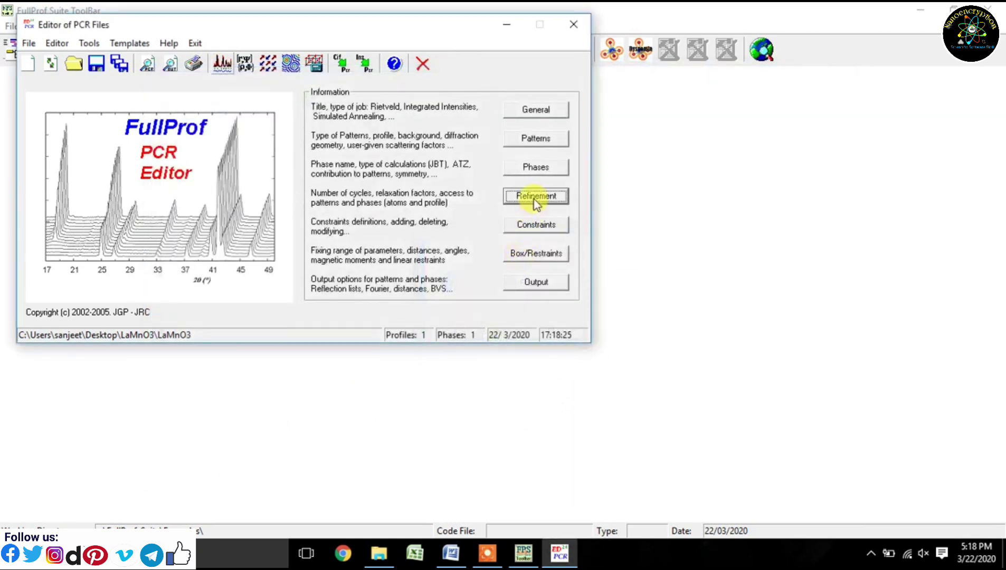
Exclude the B thermal factors of LA, MN and O in Phase 1 from the refinement
{"action": "left_click", "coordinate": [535, 203]}
{"action": "left_click", "coordinate": [565, 306]}
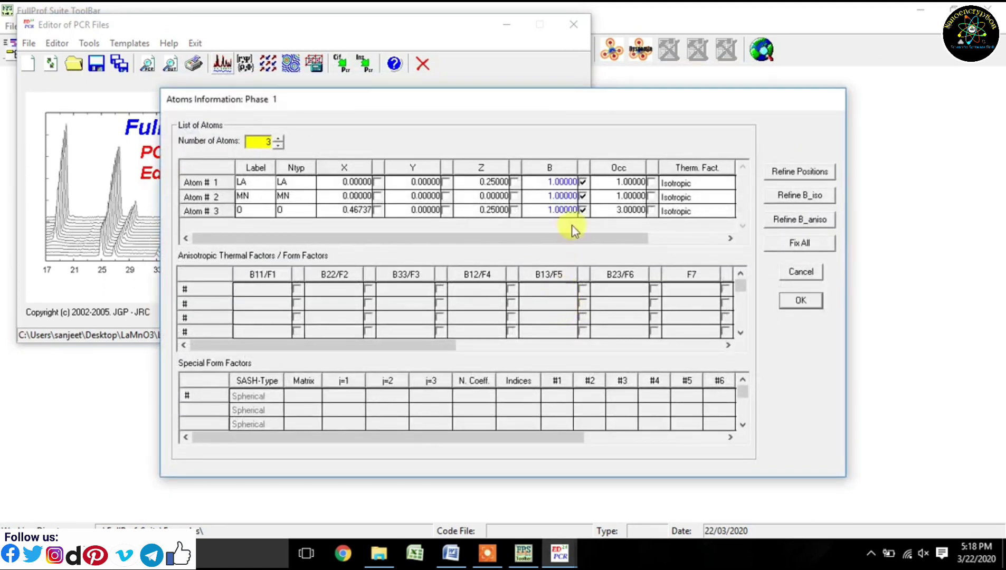
{"action": "left_click", "coordinate": [550, 183]}
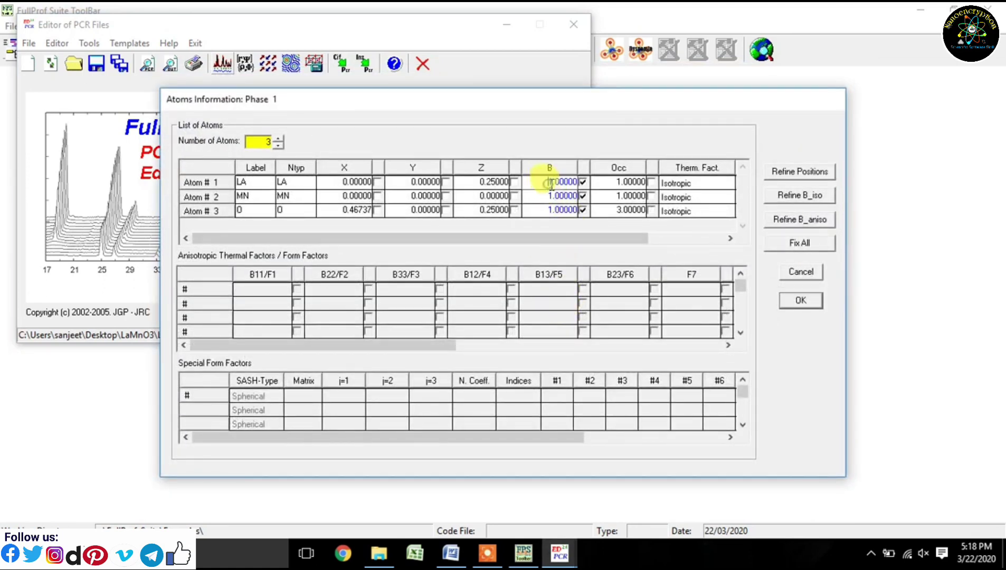
{"action": "left_click", "coordinate": [583, 181]}
{"action": "left_click", "coordinate": [583, 196]}
{"action": "left_click", "coordinate": [583, 210]}
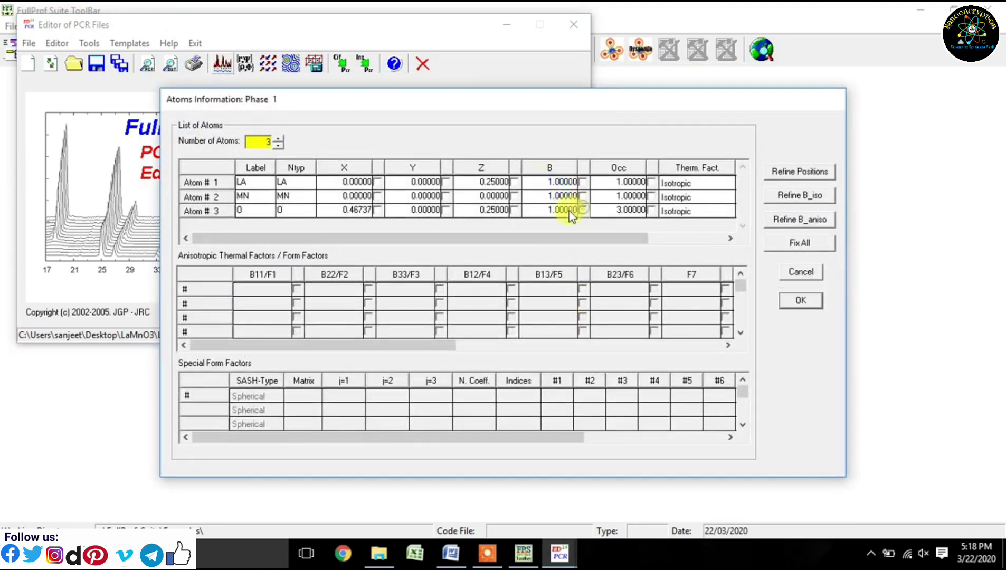
Set the B factors to 0.89707 for LA, -0.90334 for MN and 0.57246 for O, and accept the settings
{"action": "left_click", "coordinate": [544, 182]}
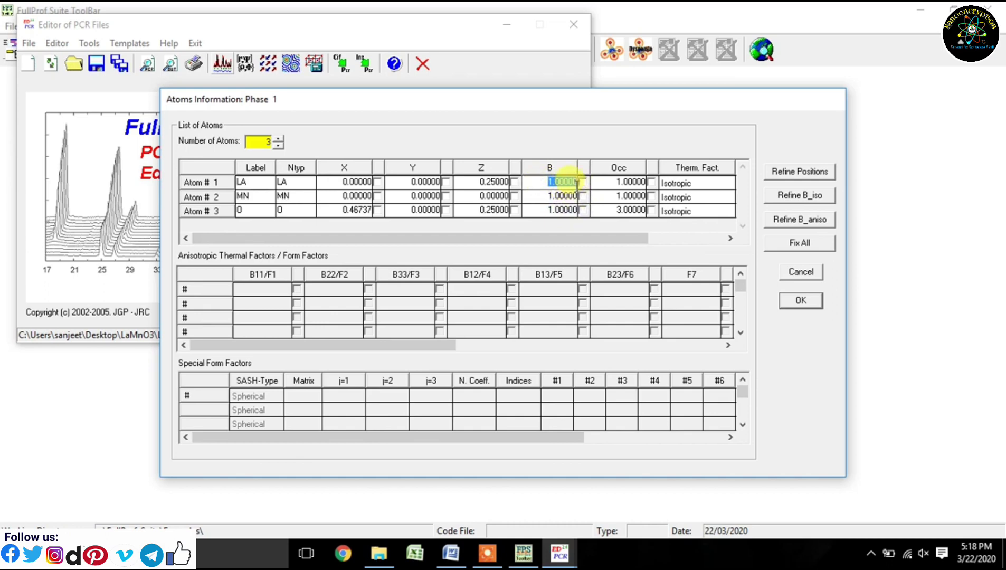
{"action": "type", "text": "0"}
{"action": "type", "text": ".89707"}
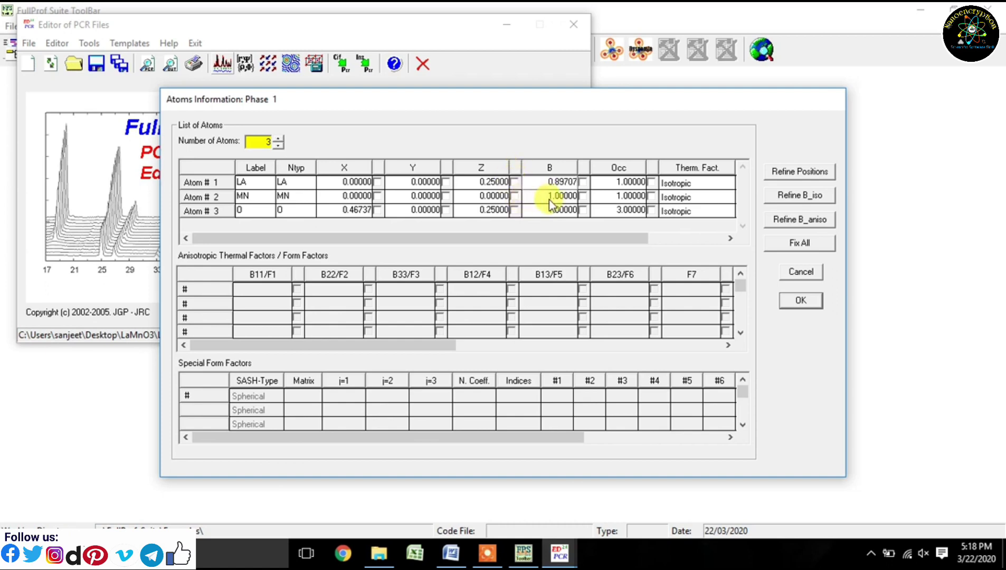
{"action": "left_click", "coordinate": [565, 198]}
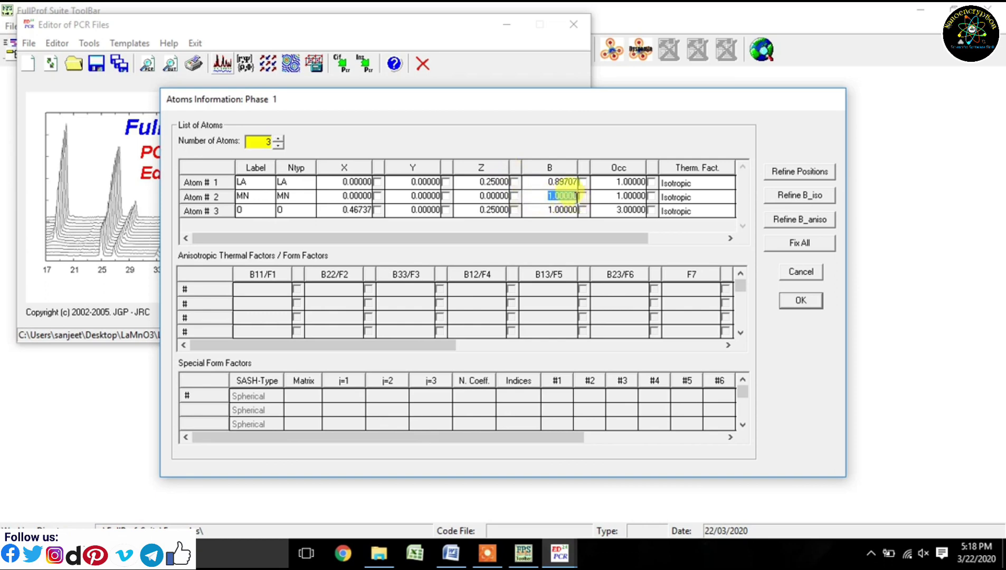
{"action": "type", "text": "0.90"}
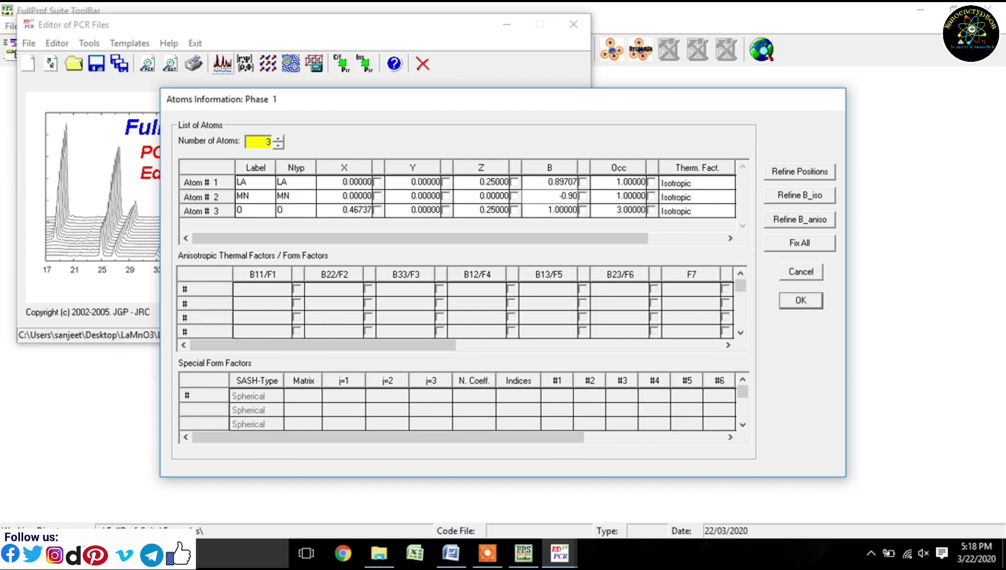
{"action": "type", "text": "334"}
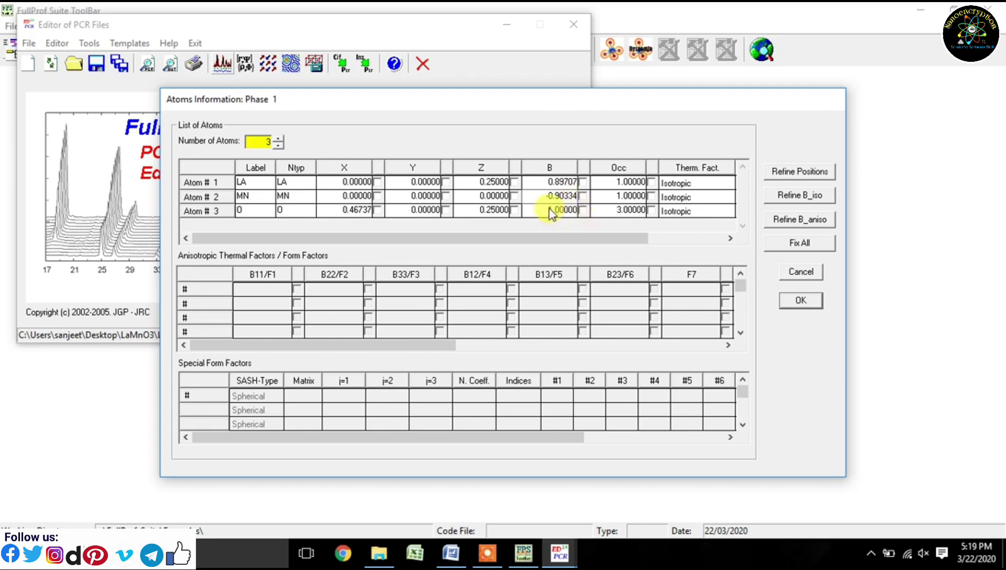
{"action": "left_click", "coordinate": [550, 211]}
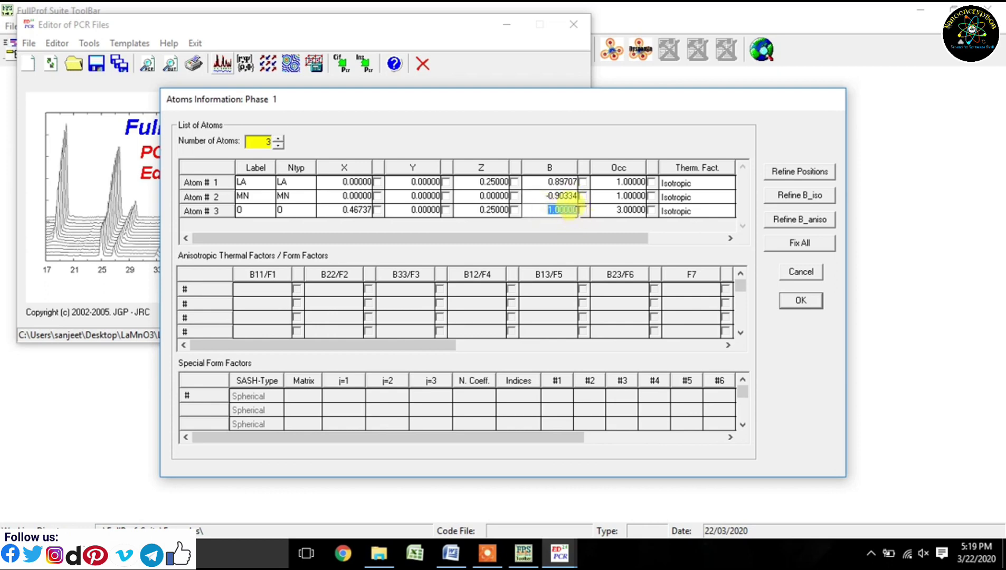
{"action": "type", "text": "0.57"}
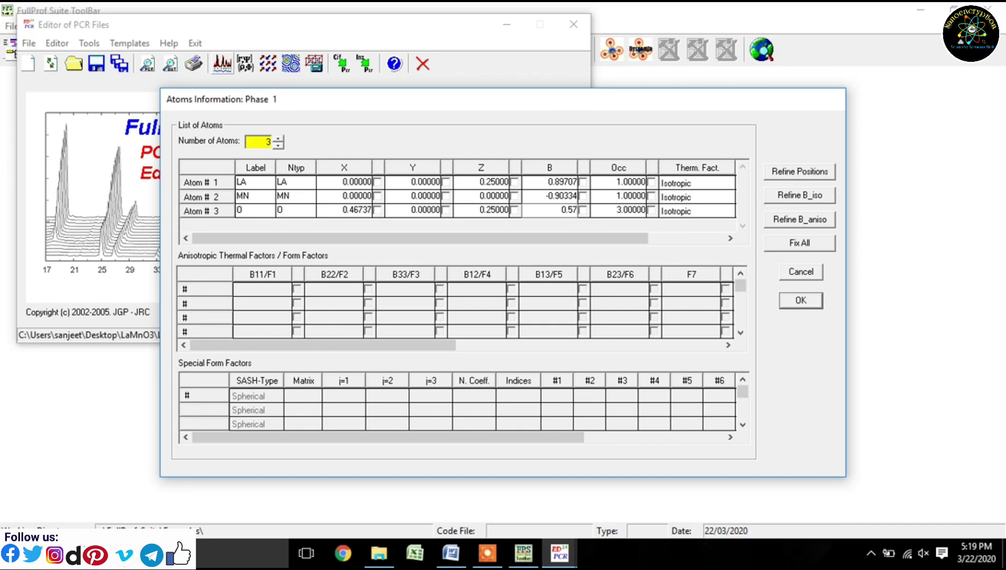
{"action": "type", "text": "4"}
{"action": "type", "text": "46"}
{"action": "left_click", "coordinate": [802, 300]}
{"action": "left_click", "coordinate": [496, 304]}
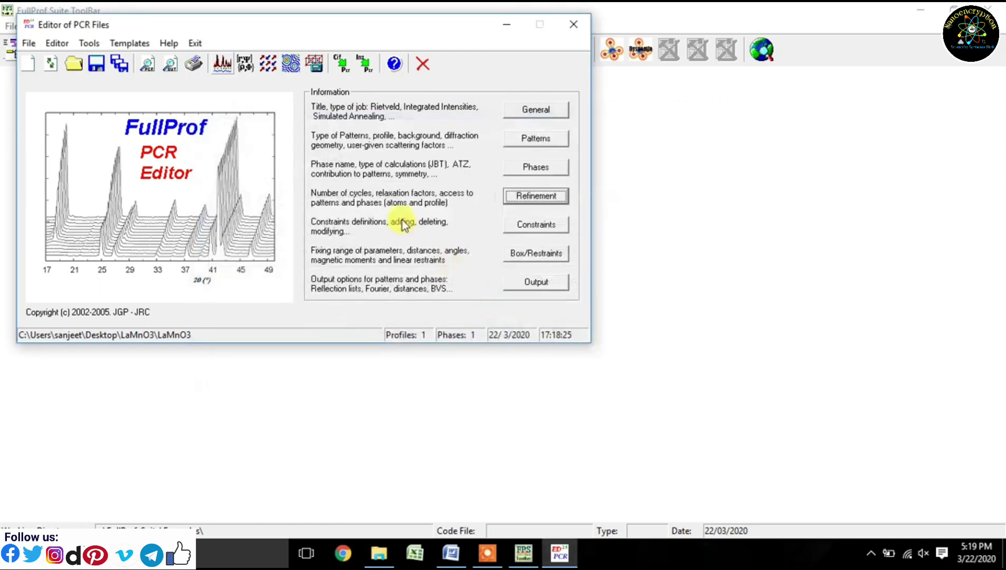
Run FullProf with the B factors fixed, exit the run window and reload the PCR file
{"action": "left_click", "coordinate": [233, 67]}
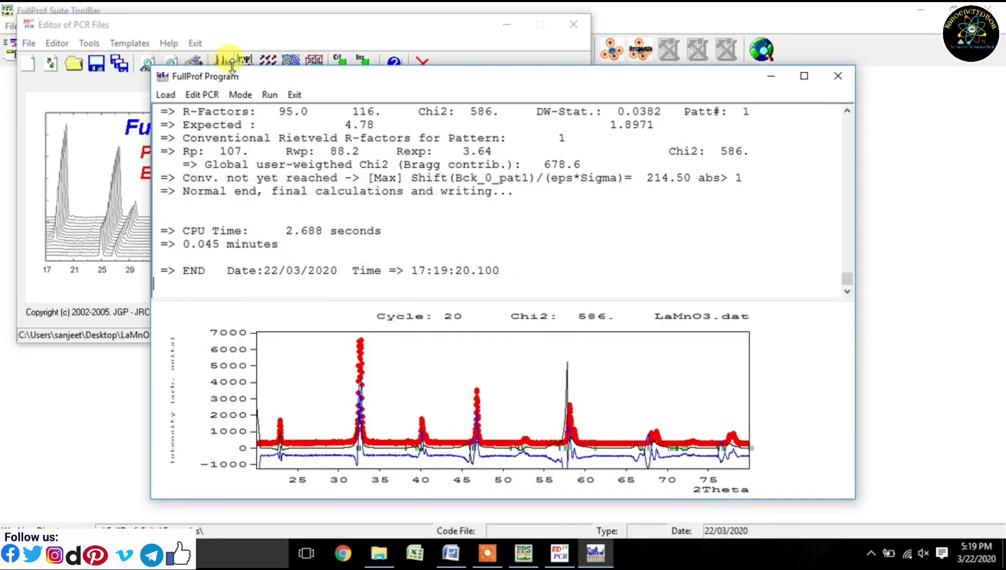
{"action": "left_click", "coordinate": [293, 94]}
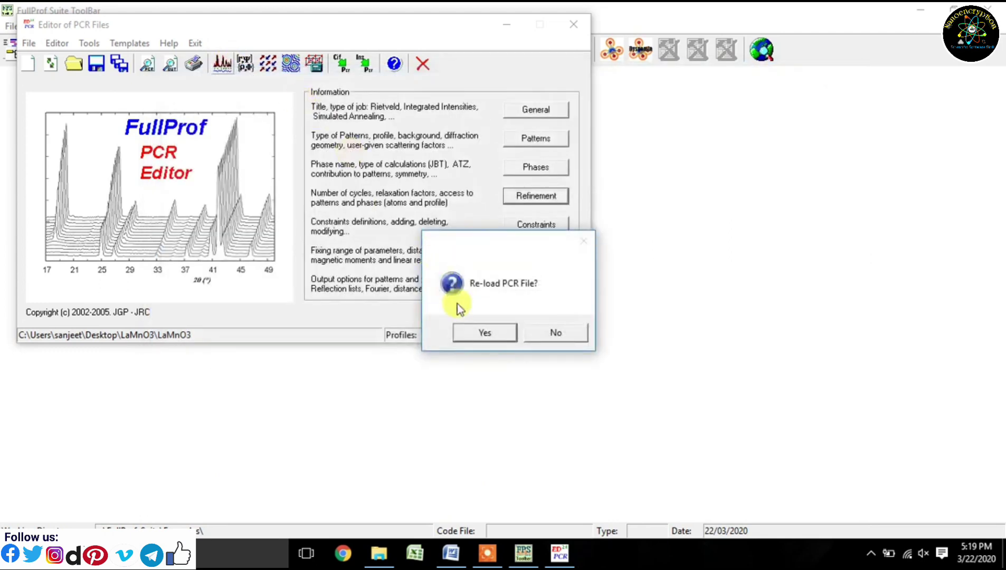
{"action": "key", "text": "Return"}
Mark the B factor and occupancy of the LA atom in Phase 1 for refinement and accept the settings
{"action": "left_click", "coordinate": [533, 199]}
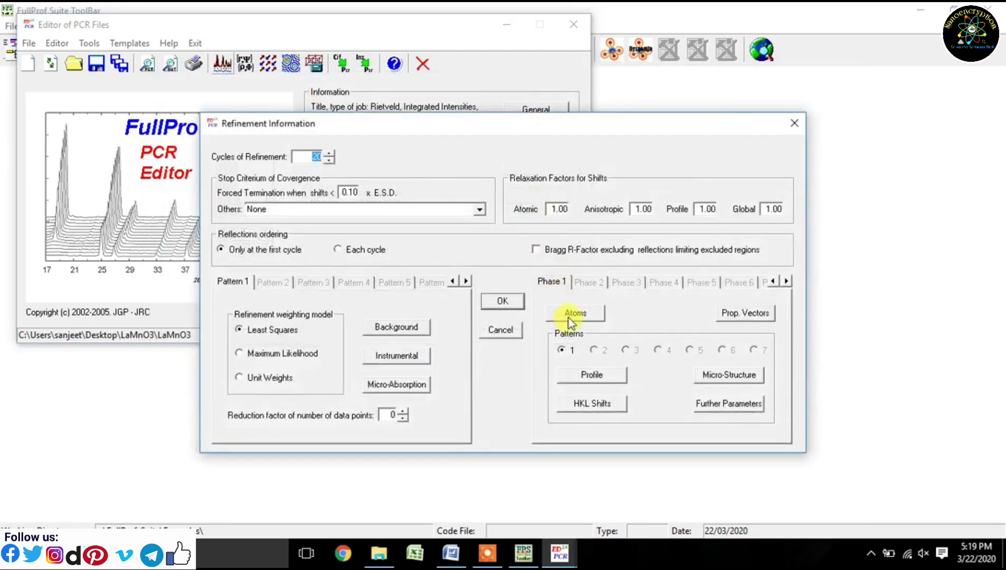
{"action": "left_click", "coordinate": [568, 316]}
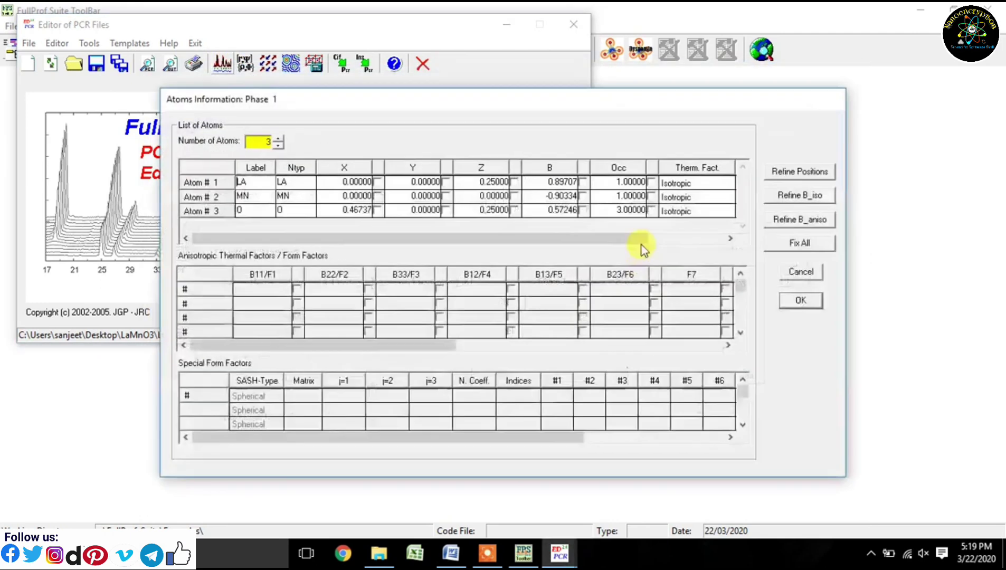
{"action": "left_click", "coordinate": [582, 182]}
{"action": "left_click", "coordinate": [514, 182]}
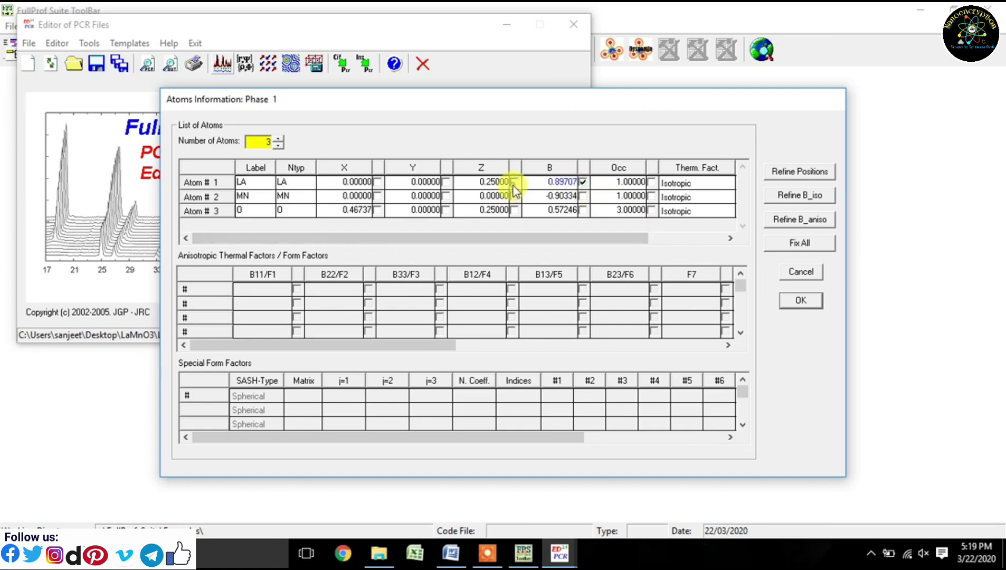
{"action": "left_click", "coordinate": [650, 182]}
{"action": "left_click", "coordinate": [786, 297]}
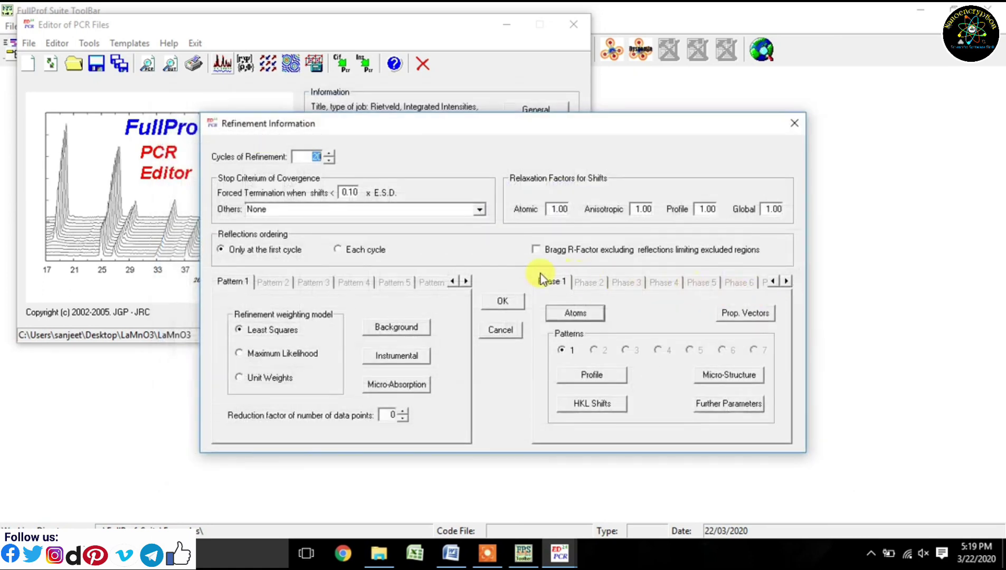
{"action": "left_click", "coordinate": [504, 301]}
Rerun FullProf with LA's B factor and occupancy refined, exit the run window and reload the PCR file
{"action": "left_click", "coordinate": [221, 64]}
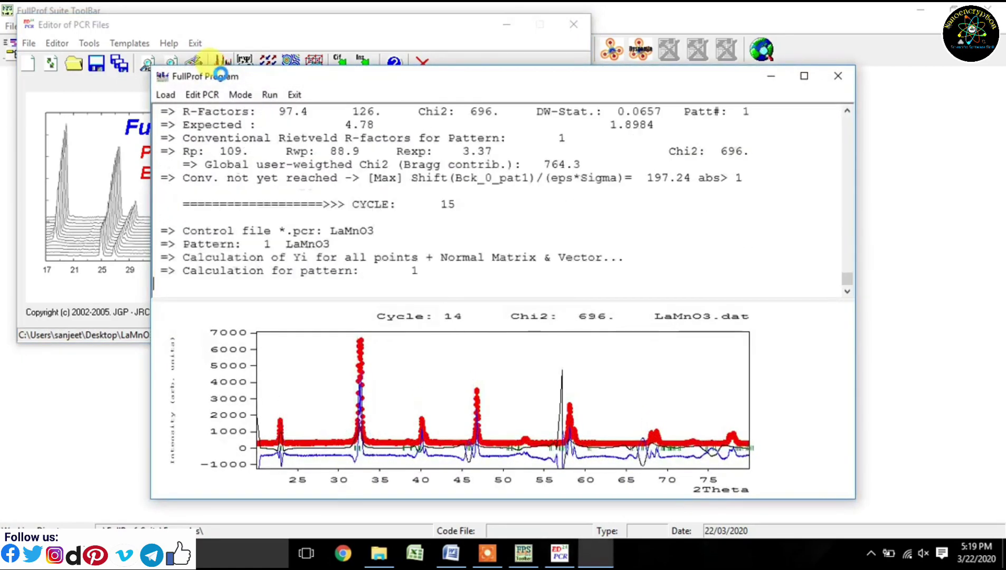
{"action": "left_click", "coordinate": [295, 96]}
{"action": "left_click", "coordinate": [471, 333]}
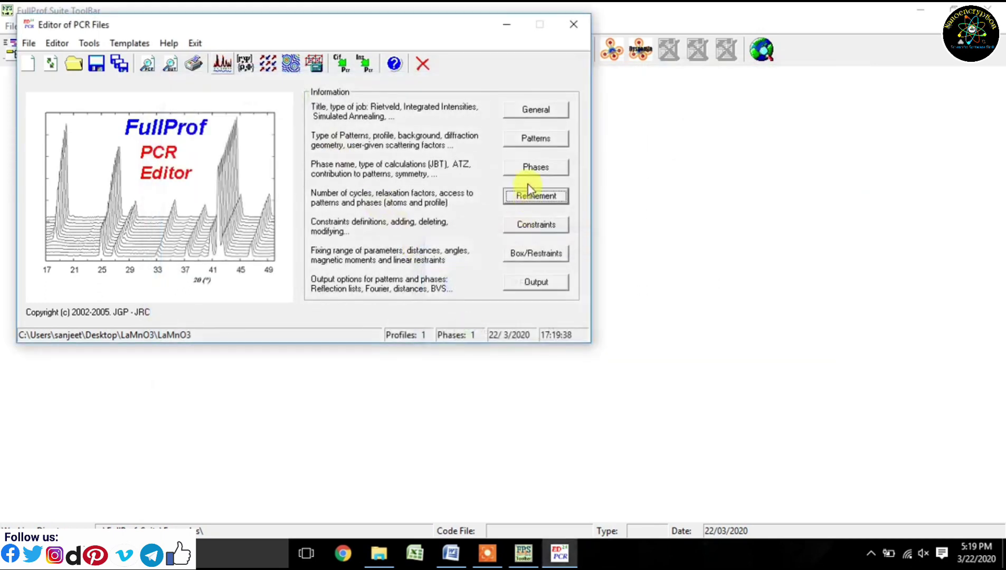
Try to refine the occupancy of the MN atom as well, rerun FullProf and dismiss the warning
{"action": "left_click", "coordinate": [528, 192]}
{"action": "left_click", "coordinate": [568, 318]}
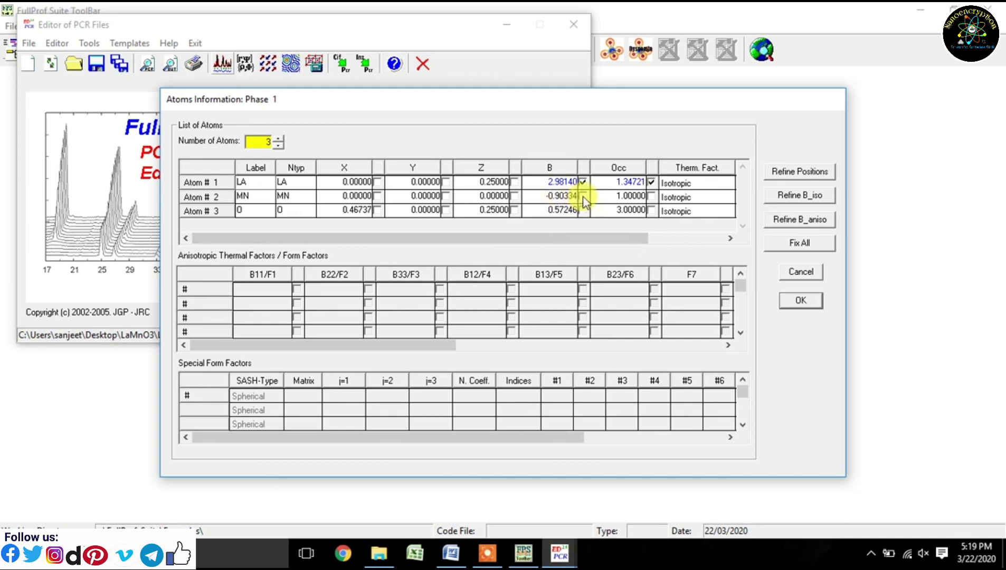
{"action": "left_click", "coordinate": [651, 195]}
{"action": "left_click", "coordinate": [801, 300]}
{"action": "left_click", "coordinate": [499, 301]}
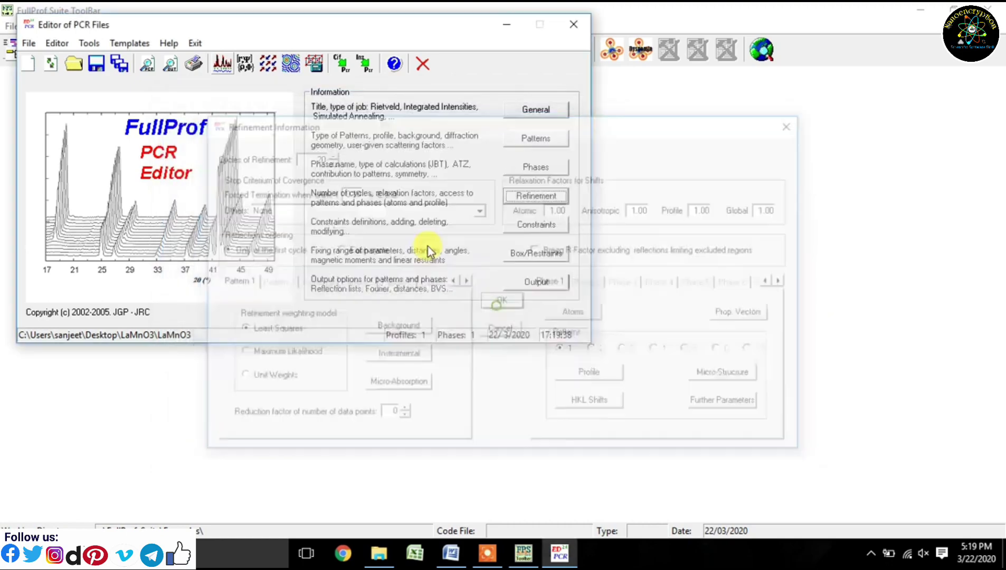
{"action": "left_click", "coordinate": [222, 64]}
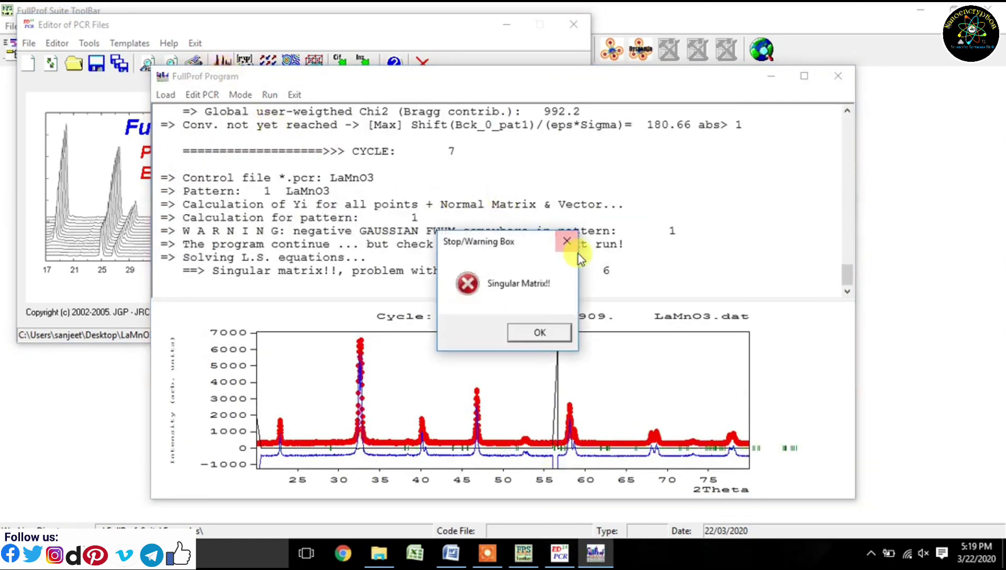
{"action": "left_click", "coordinate": [567, 242]}
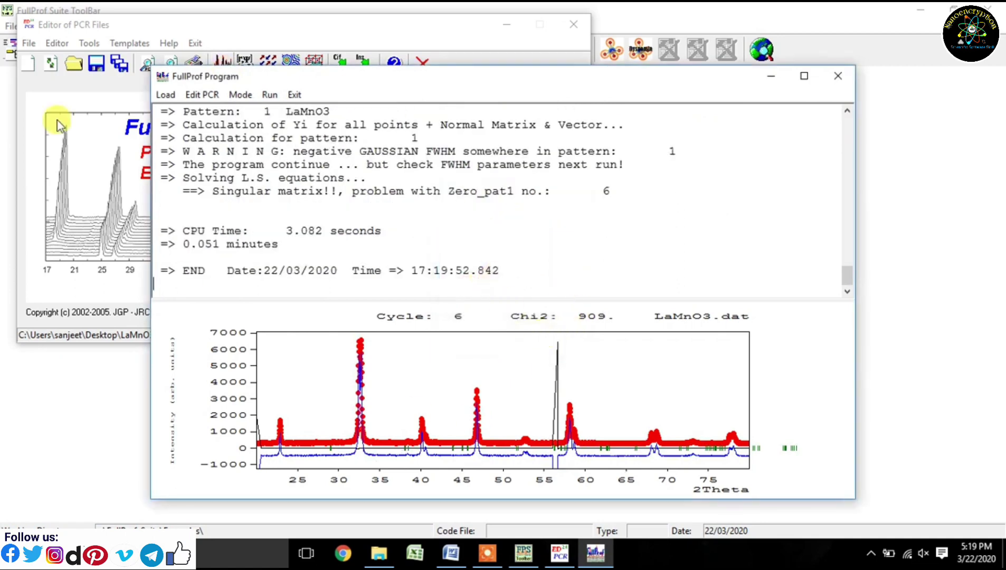
{"action": "left_click", "coordinate": [487, 552]}
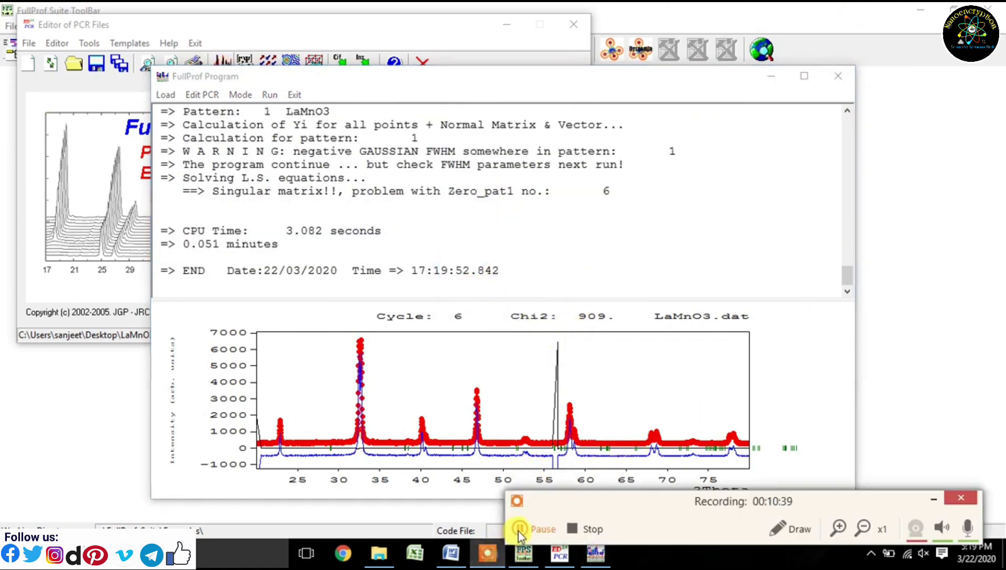
{"action": "left_click", "coordinate": [518, 532]}
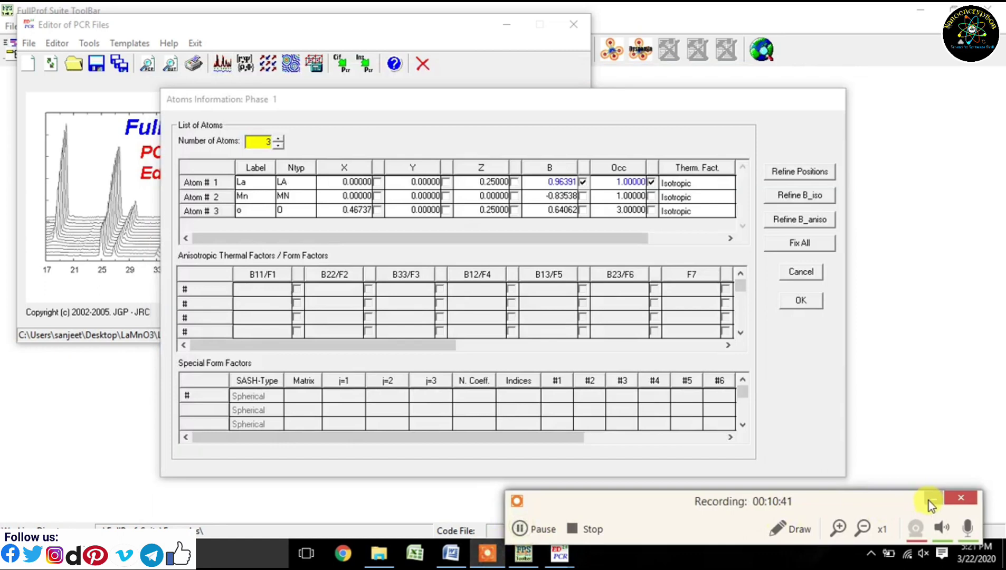
{"action": "left_click", "coordinate": [928, 501]}
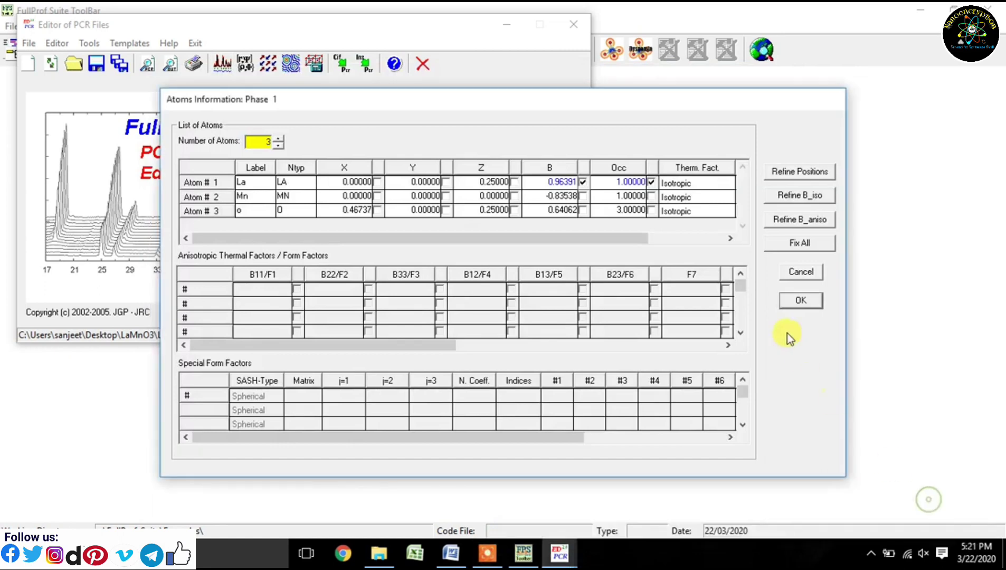
Accept the Phase 1 atom settings with La's B factor and occupancy refined, and change the number of refinement cycles
{"action": "left_click", "coordinate": [799, 299]}
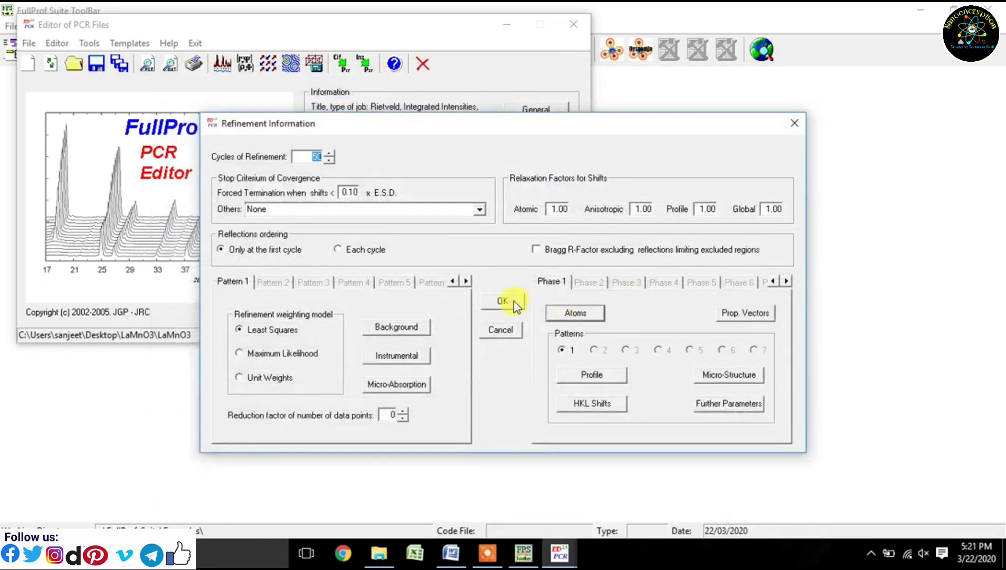
{"action": "left_click", "coordinate": [504, 301]}
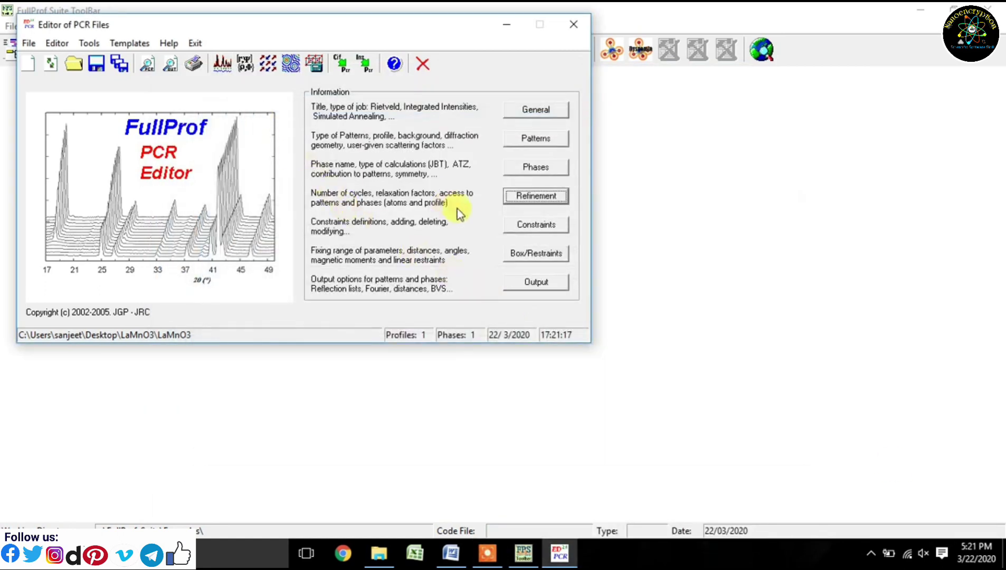
{"action": "left_click", "coordinate": [525, 200]}
{"action": "double_click", "coordinate": [315, 155]}
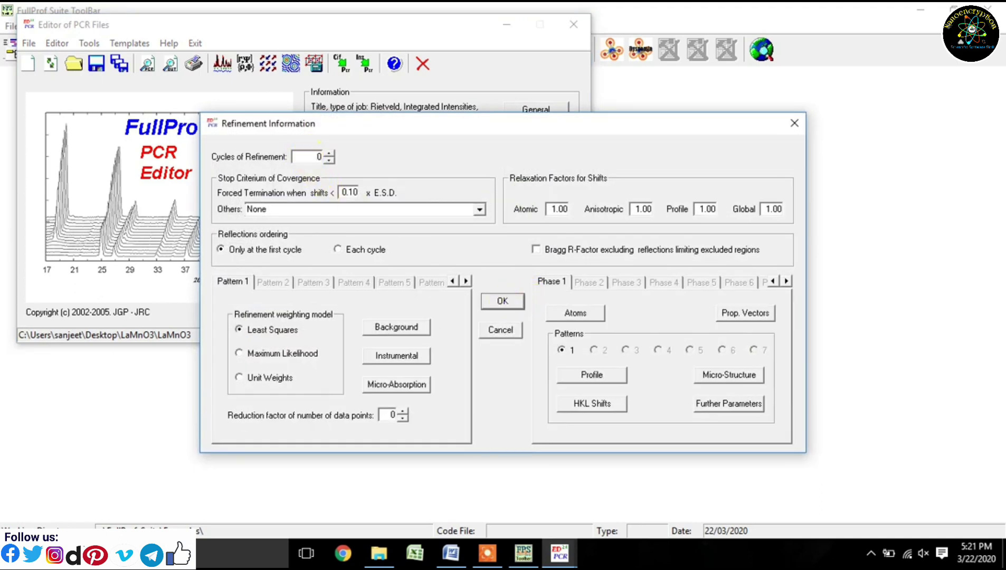
{"action": "left_click", "coordinate": [508, 304]}
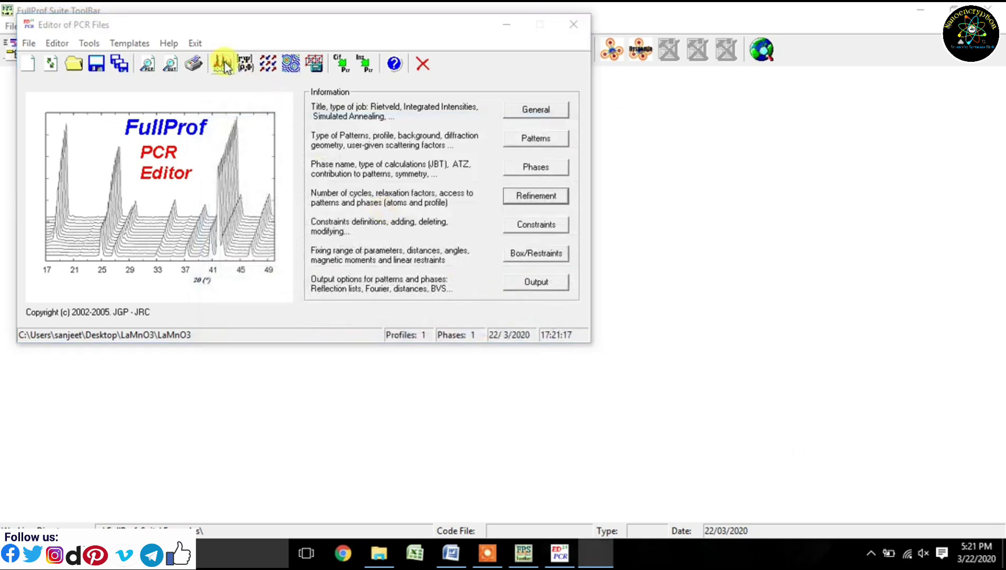
Run FullProf with the new cycle count, exit the run window and reload the PCR file
{"action": "left_click", "coordinate": [223, 63]}
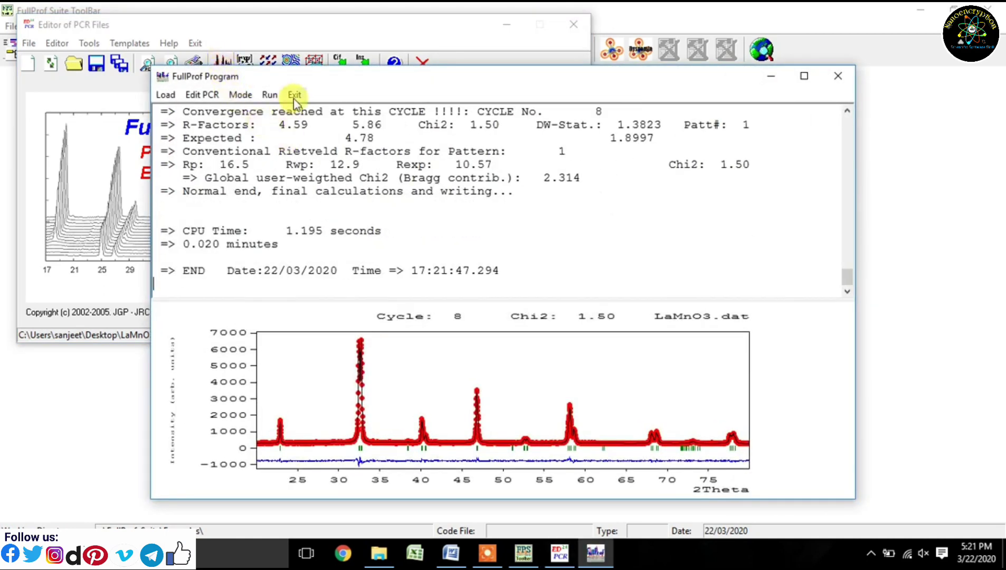
{"action": "left_click", "coordinate": [292, 96]}
{"action": "left_click", "coordinate": [481, 333]}
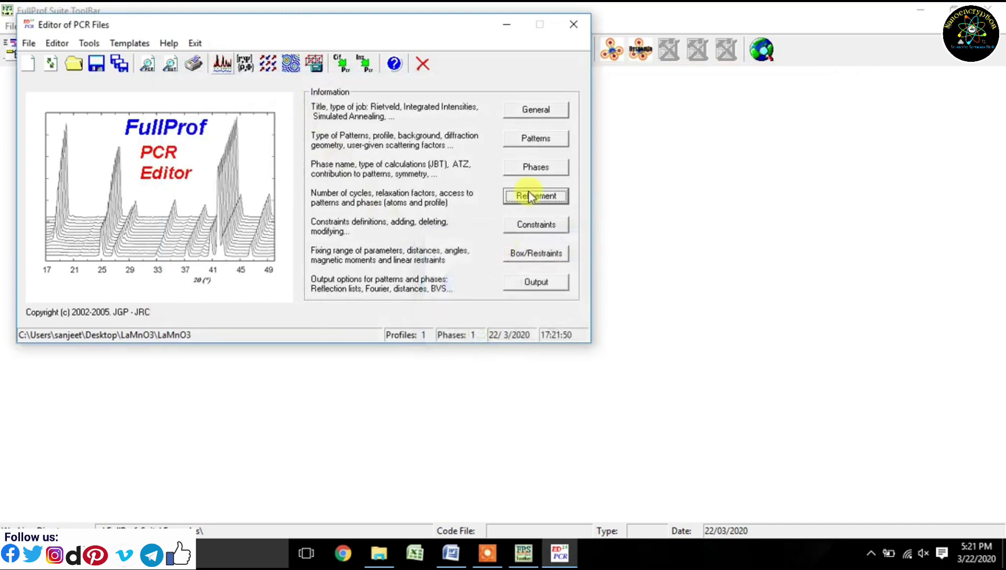
Fix La's B factor and occupancy in the Phase 1 atom list and free Mn's B factor and occupancy instead
{"action": "left_click", "coordinate": [531, 196]}
{"action": "left_click", "coordinate": [559, 312]}
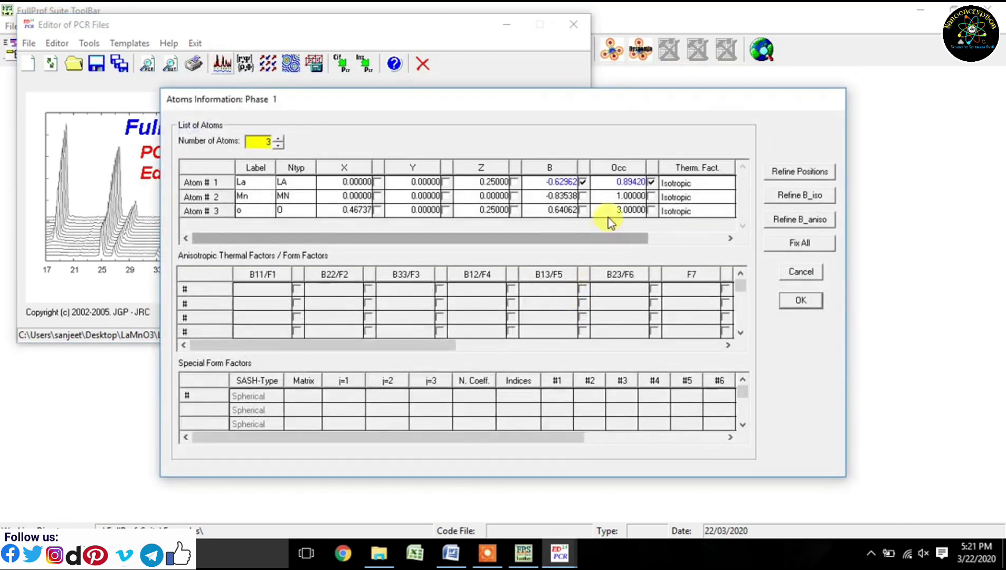
{"action": "left_click", "coordinate": [652, 196]}
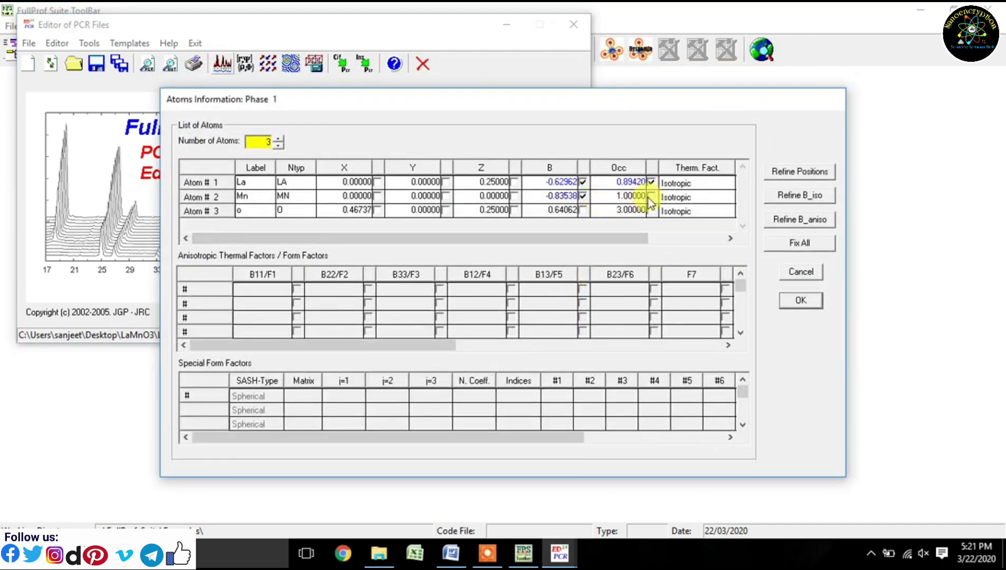
{"action": "left_click", "coordinate": [651, 181]}
{"action": "left_click", "coordinate": [789, 304]}
{"action": "left_click", "coordinate": [518, 300]}
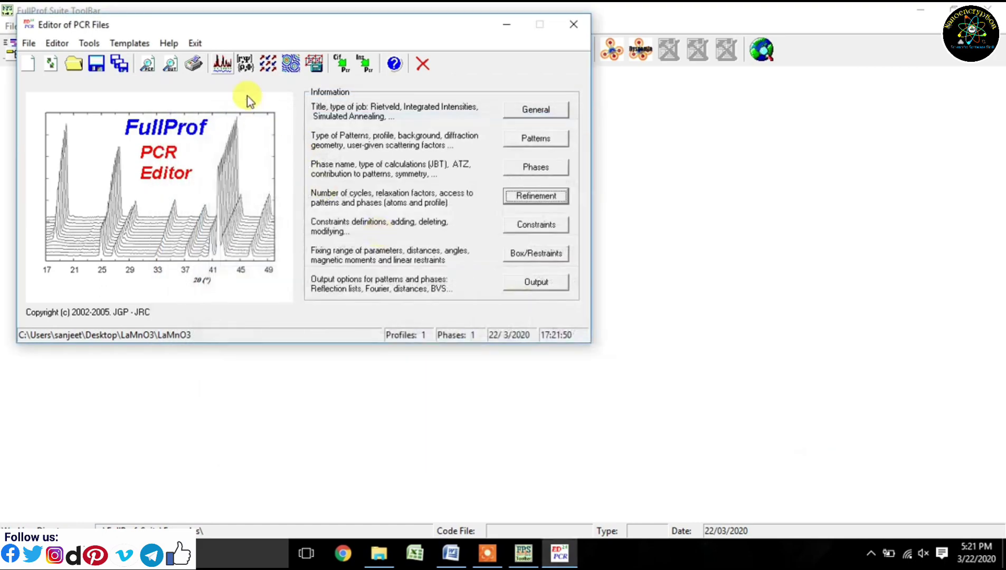
Run FullProf with Mn's B factor and occupancy refined, exit the run window and reload the PCR file
{"action": "left_click", "coordinate": [219, 62]}
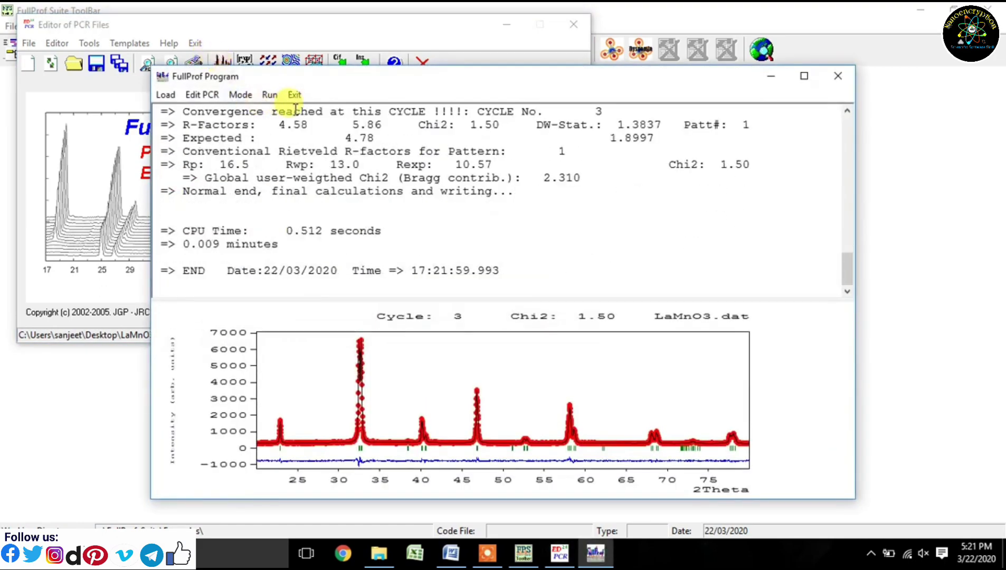
{"action": "left_click", "coordinate": [294, 95]}
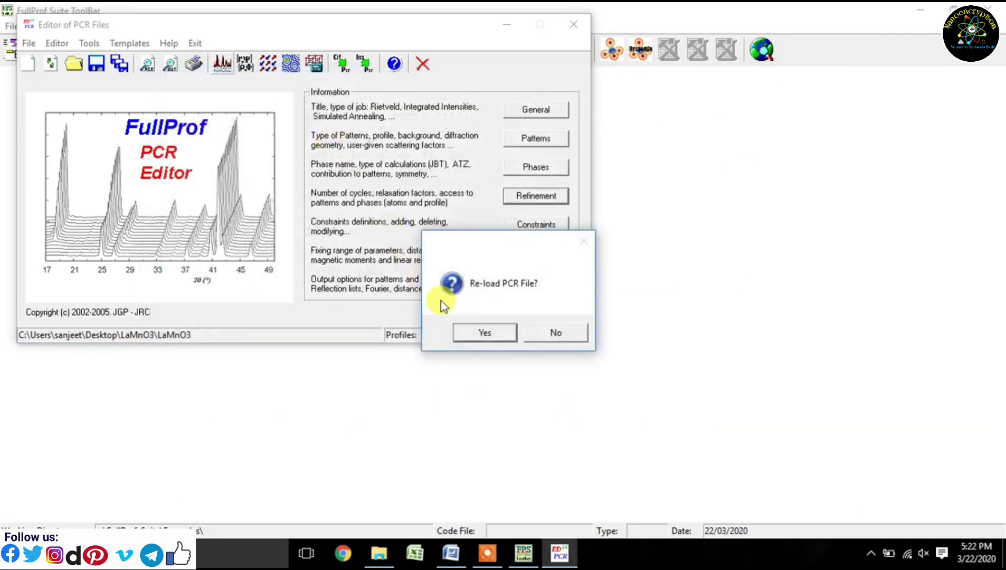
{"action": "left_click", "coordinate": [484, 332]}
Fix the FWHM parameter W in the Phase 1 profile parameters and accept the refinement settings
{"action": "left_click", "coordinate": [510, 197]}
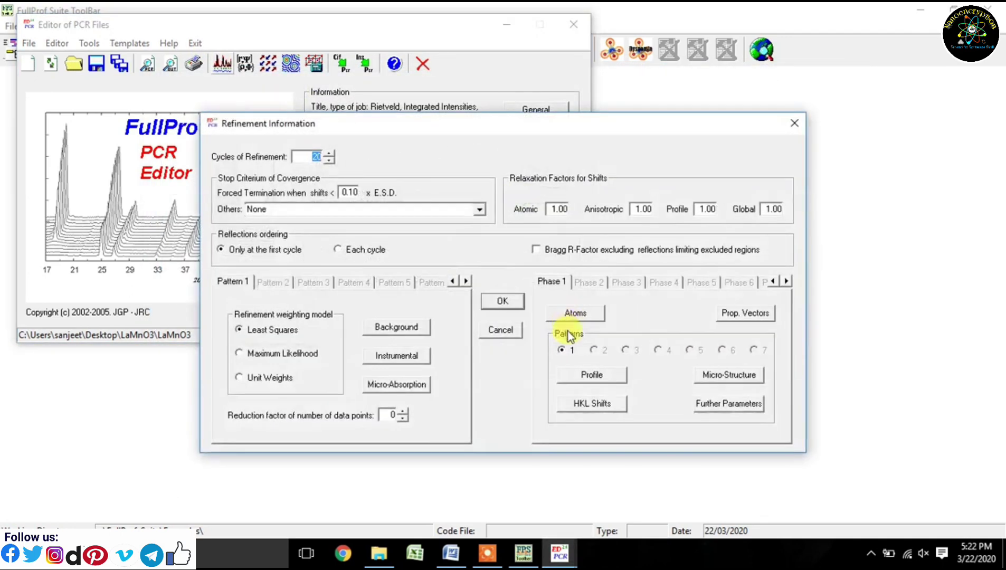
{"action": "left_click", "coordinate": [583, 371]}
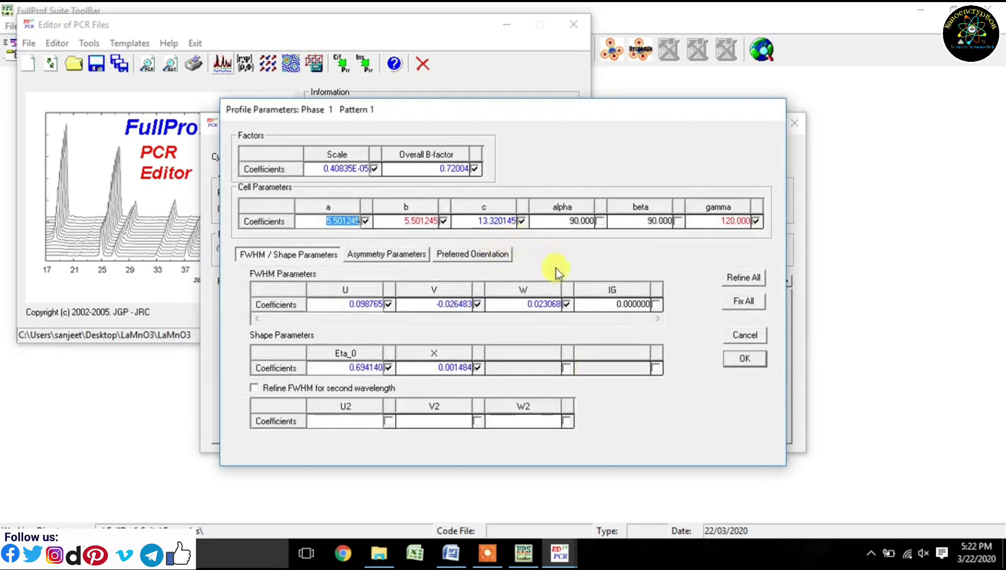
{"action": "left_click", "coordinate": [566, 307]}
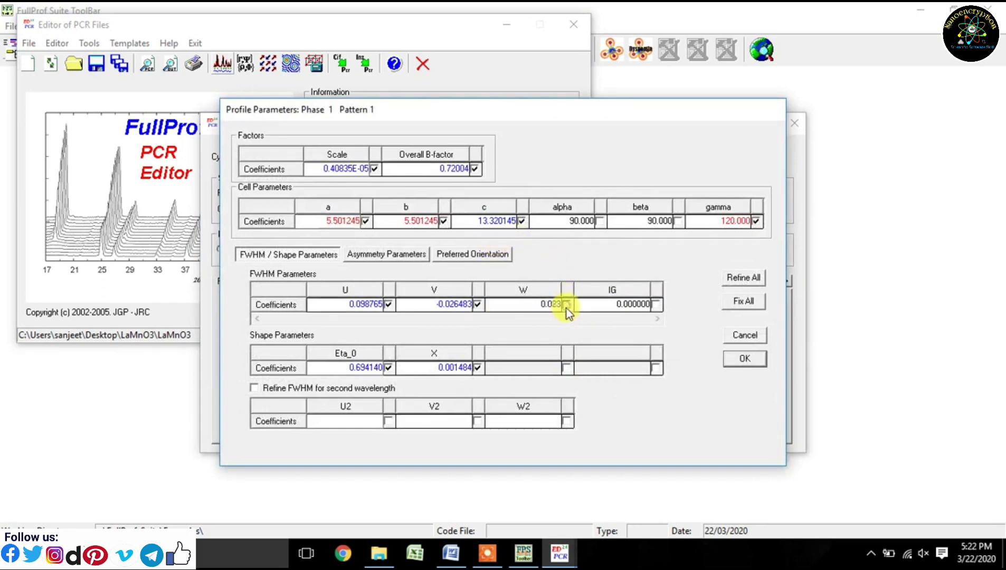
{"action": "left_click", "coordinate": [745, 360]}
{"action": "left_click", "coordinate": [508, 299]}
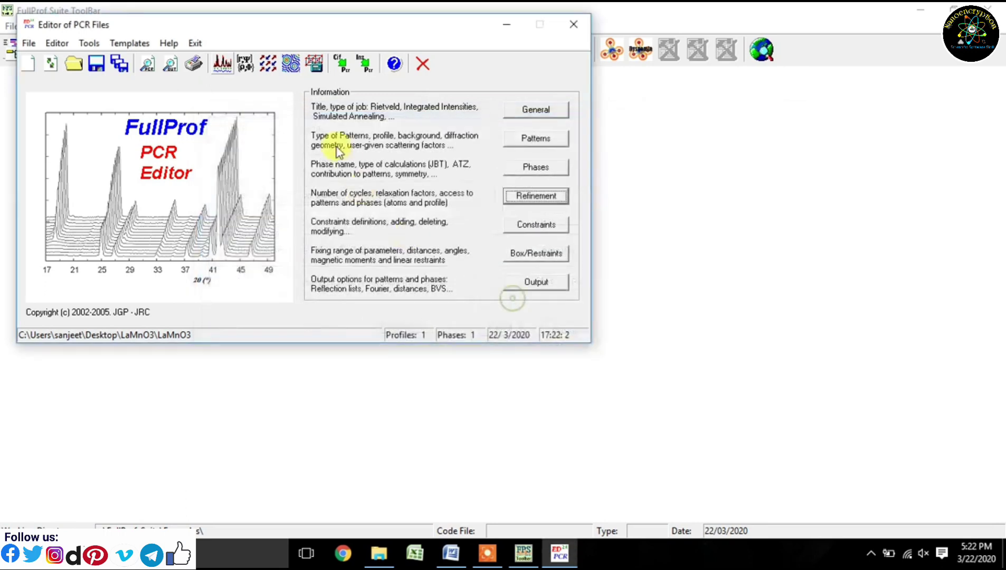
Rerun FullProf with W held fixed, exit the run window and reload the PCR file
{"action": "left_click", "coordinate": [225, 74]}
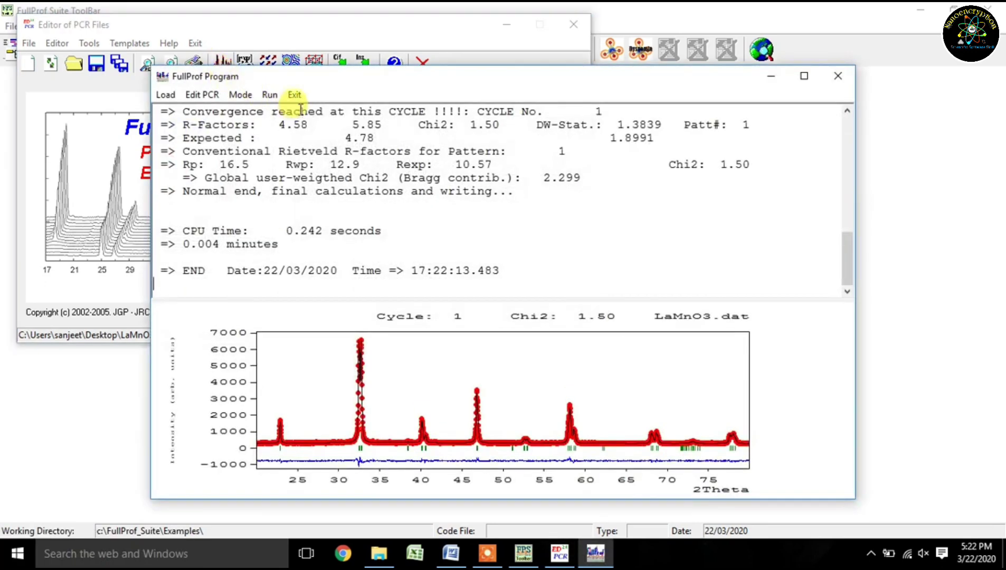
{"action": "left_click", "coordinate": [294, 95]}
{"action": "left_click", "coordinate": [483, 332]}
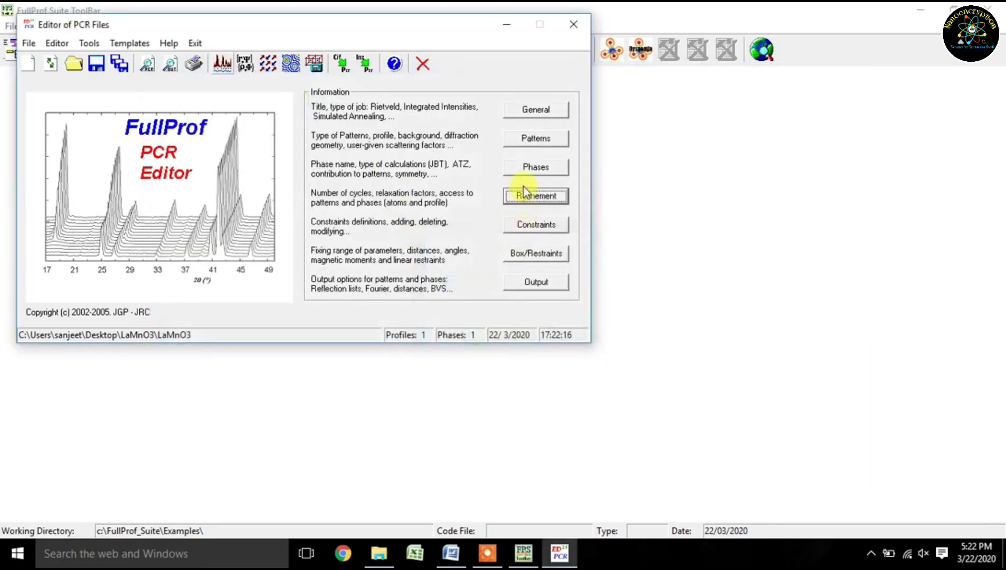
Fix Mn's B factor and occupancy in the Phase 1 atom list and free the oxygen atom's B factor and occupancy
{"action": "left_click", "coordinate": [523, 191]}
{"action": "left_click", "coordinate": [507, 310]}
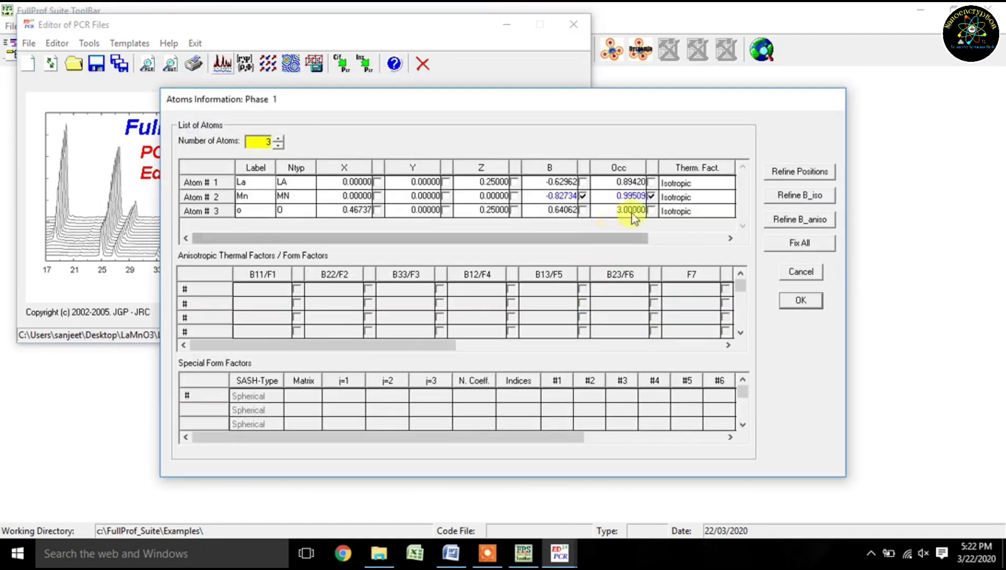
{"action": "left_click", "coordinate": [651, 196]}
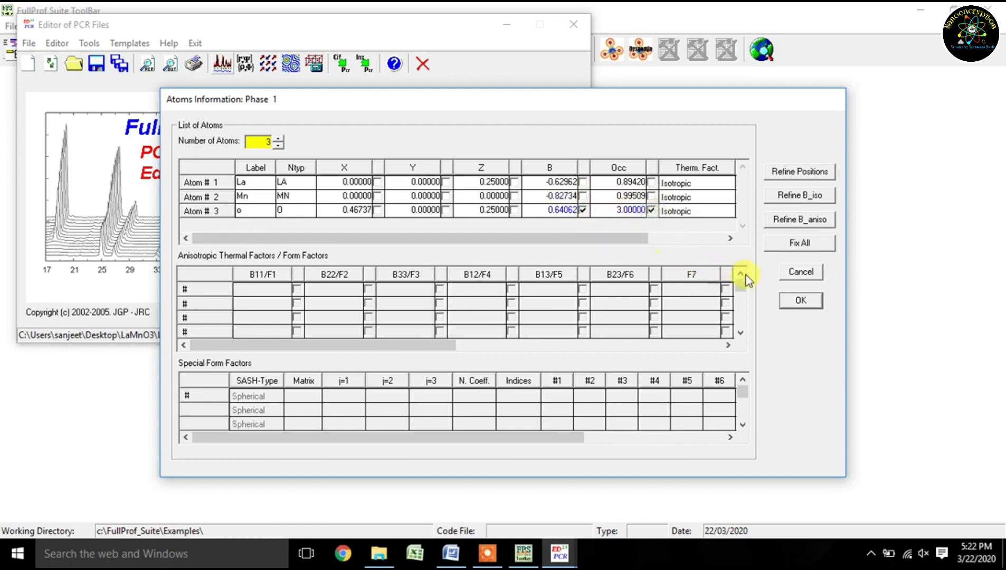
{"action": "left_click", "coordinate": [800, 299]}
{"action": "left_click", "coordinate": [499, 301]}
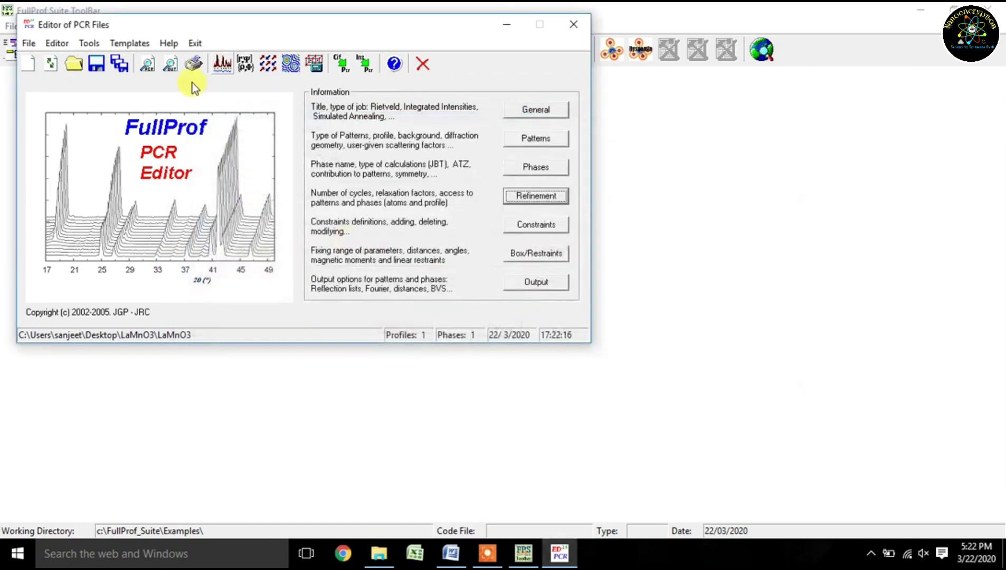
Run FullProf with the oxygen B factor and occupancy refined, exit the run window and reload the PCR file
{"action": "left_click", "coordinate": [222, 64]}
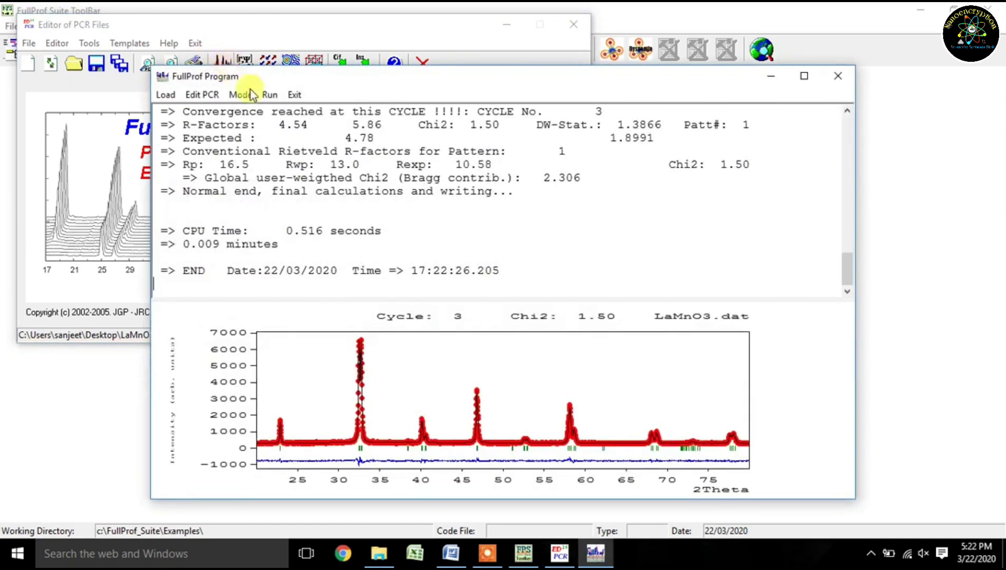
{"action": "left_click", "coordinate": [293, 95]}
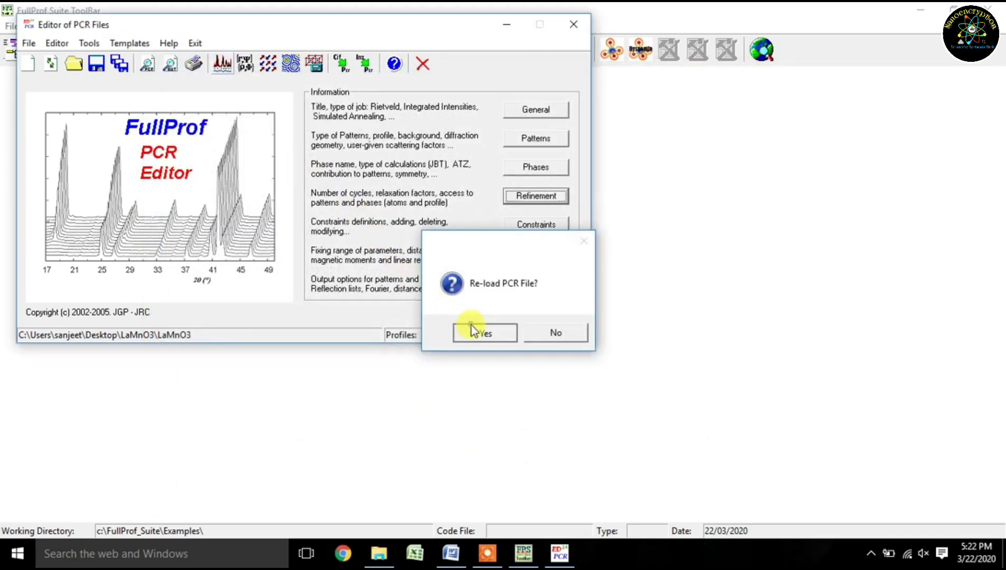
{"action": "left_click", "coordinate": [471, 325]}
Open the Phase 1 atom information from the refinement settings
{"action": "left_click", "coordinate": [533, 196]}
{"action": "left_click", "coordinate": [568, 250]}
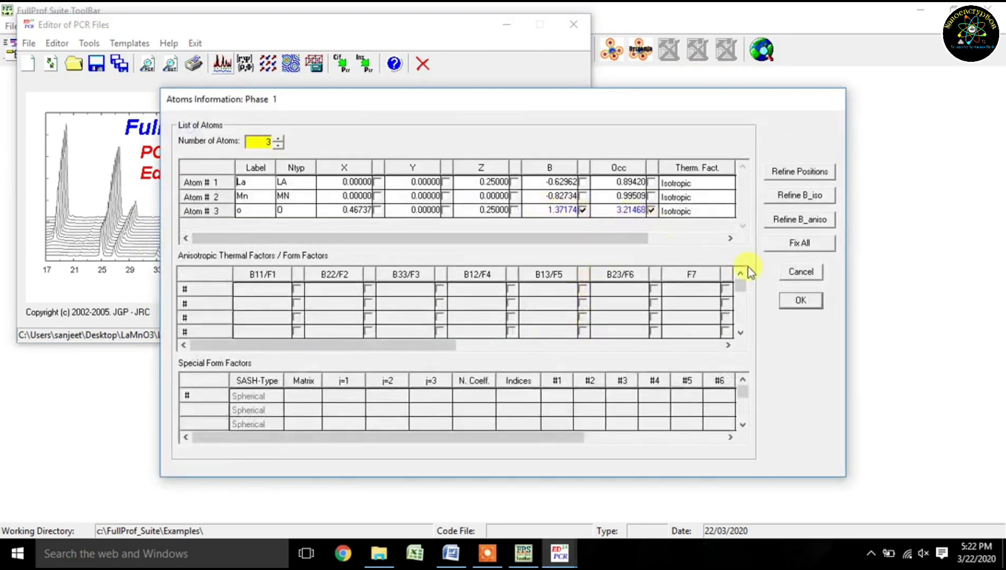
Accept the Phase 1 atom settings and check the background and instrumental refinement parameters of Pattern 1
{"action": "left_click", "coordinate": [800, 300]}
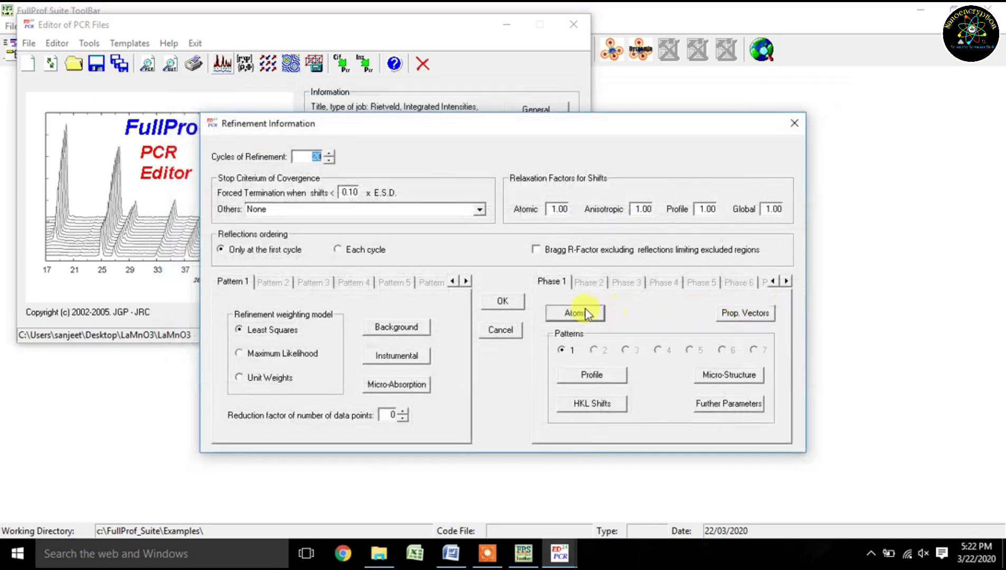
{"action": "left_click", "coordinate": [422, 328]}
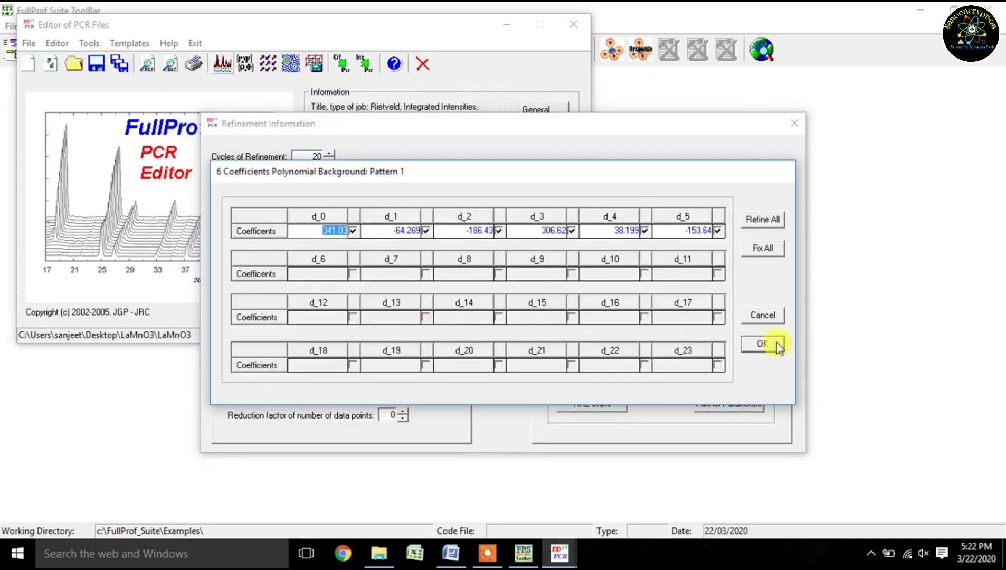
{"action": "left_click", "coordinate": [778, 343]}
{"action": "left_click", "coordinate": [414, 358]}
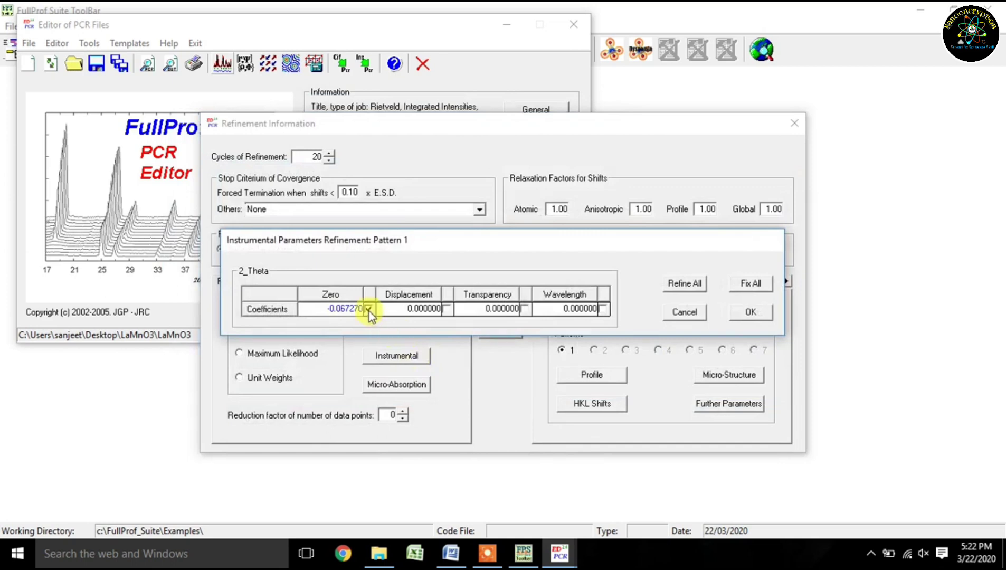
{"action": "left_click", "coordinate": [763, 314]}
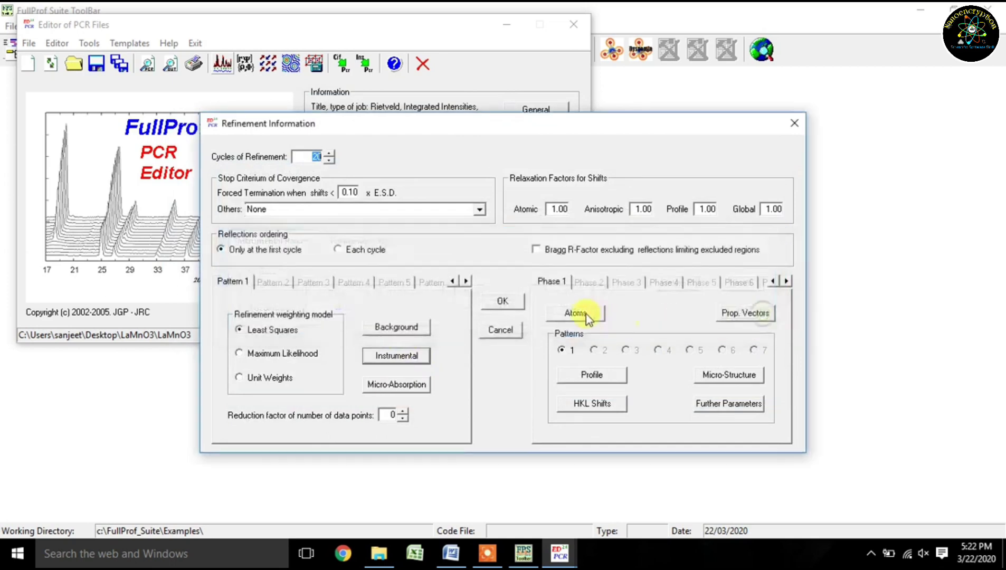
Enable refinement of the preferred orientation coefficient G1 in the Phase 1 profile parameters and accept the refinement settings
{"action": "left_click", "coordinate": [579, 373]}
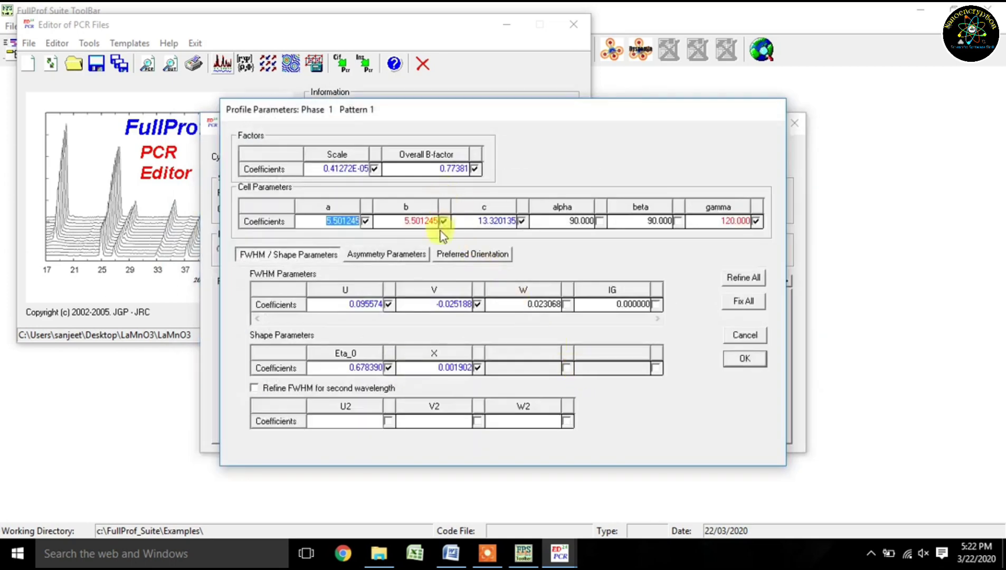
{"action": "left_click", "coordinate": [482, 259]}
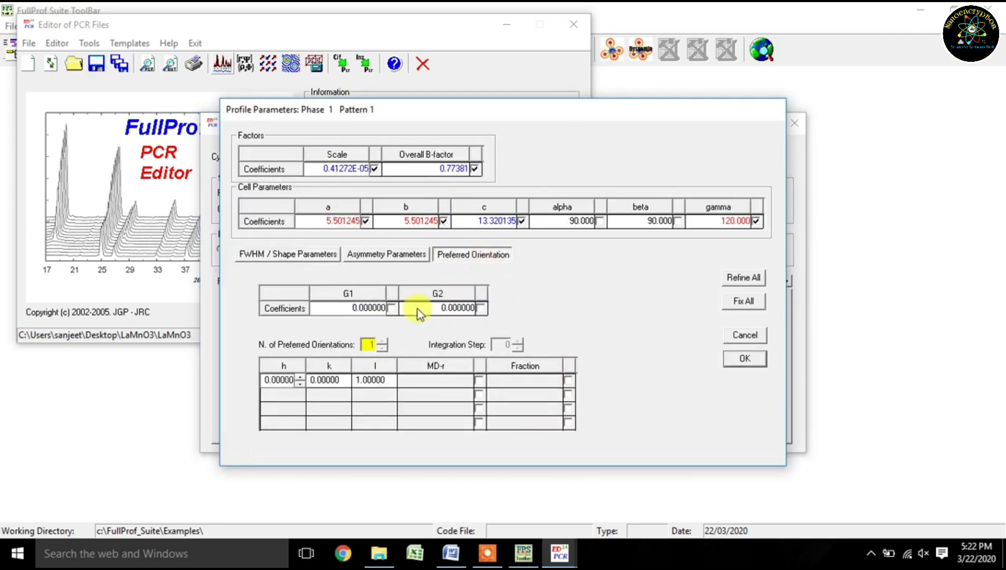
{"action": "left_click", "coordinate": [743, 358]}
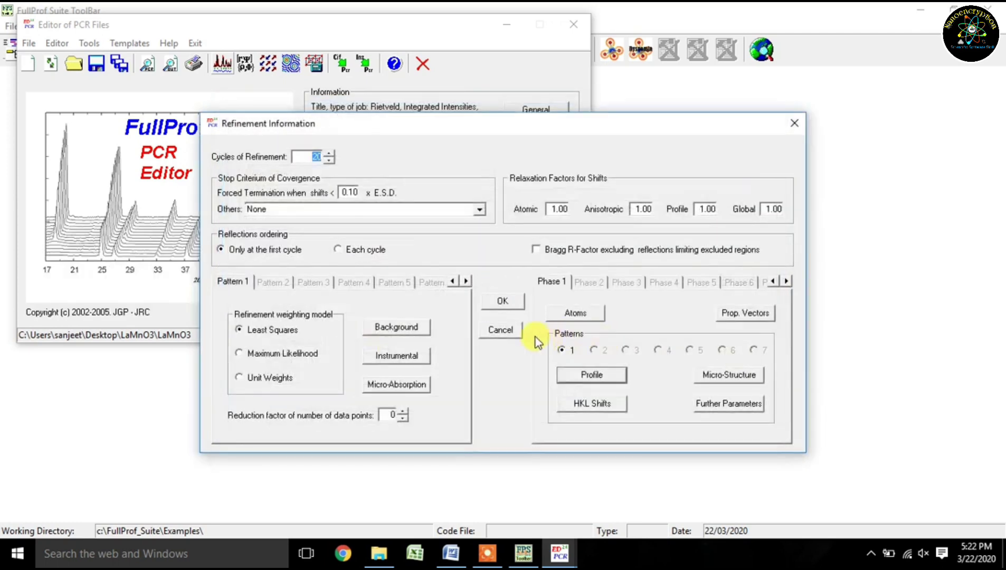
{"action": "left_click", "coordinate": [491, 297]}
Run the FullProf refinement on LaMnO3 and reload the updated PCR file
{"action": "left_click", "coordinate": [223, 65]}
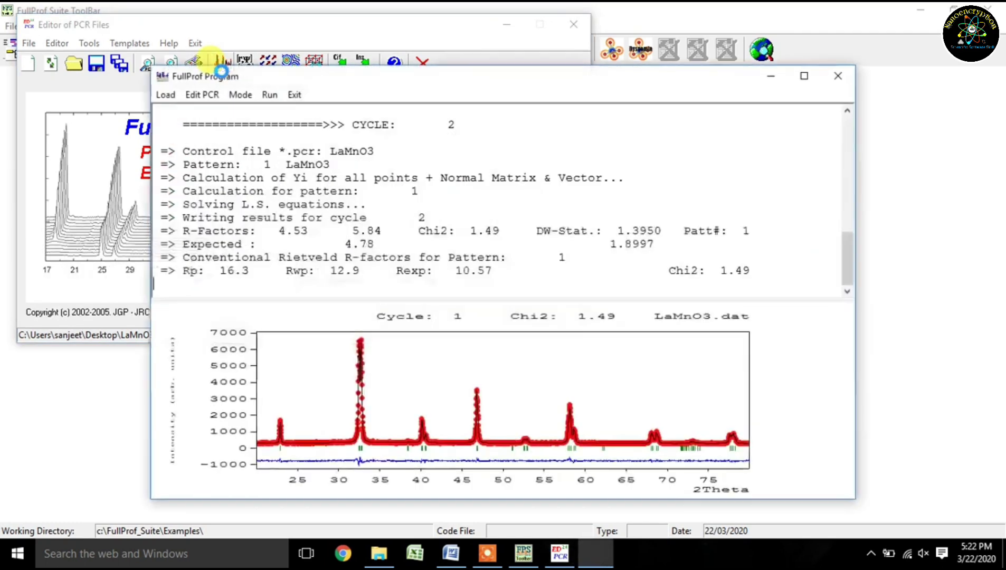
{"action": "left_click", "coordinate": [301, 93]}
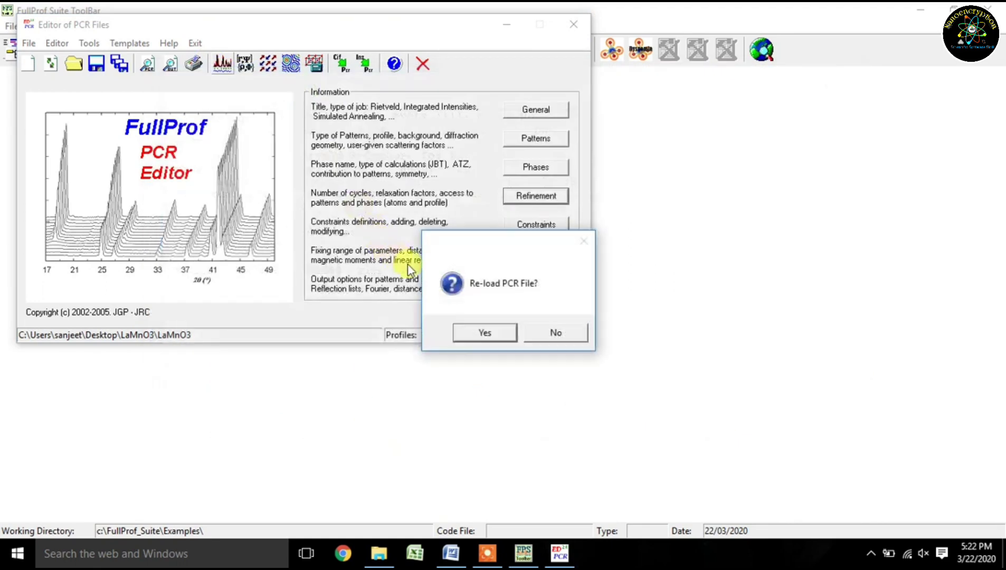
{"action": "left_click", "coordinate": [484, 331]}
Enable refinement of the preferred orientation coefficient G2 for Phase 1 in addition to G1
{"action": "left_click", "coordinate": [536, 196]}
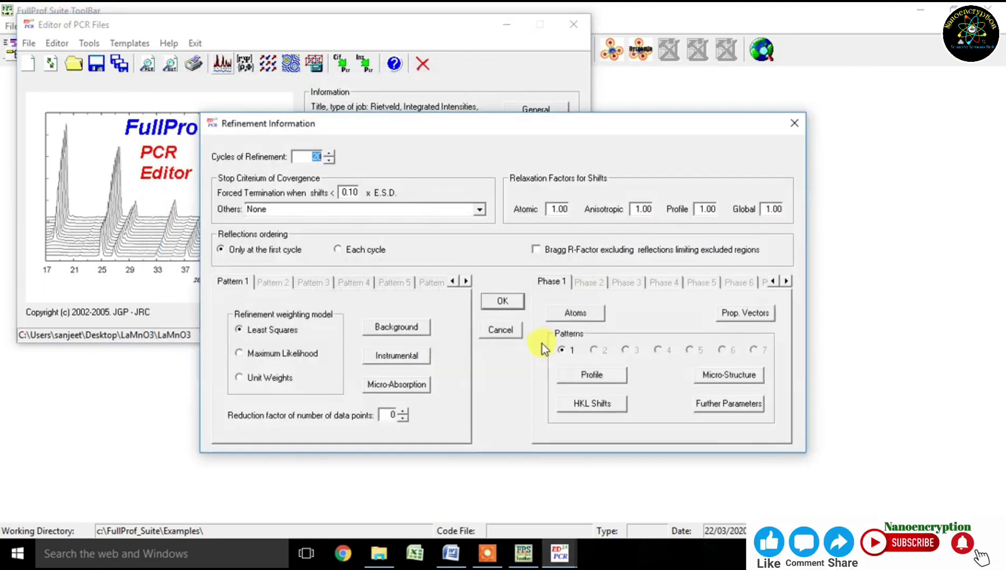
{"action": "left_click", "coordinate": [577, 371]}
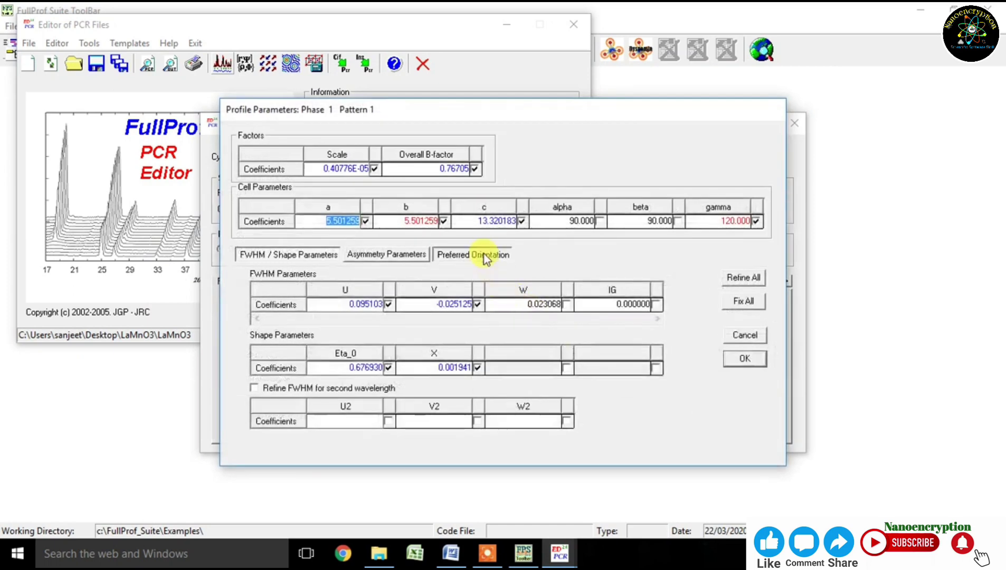
{"action": "left_click", "coordinate": [484, 254]}
{"action": "left_click", "coordinate": [480, 308]}
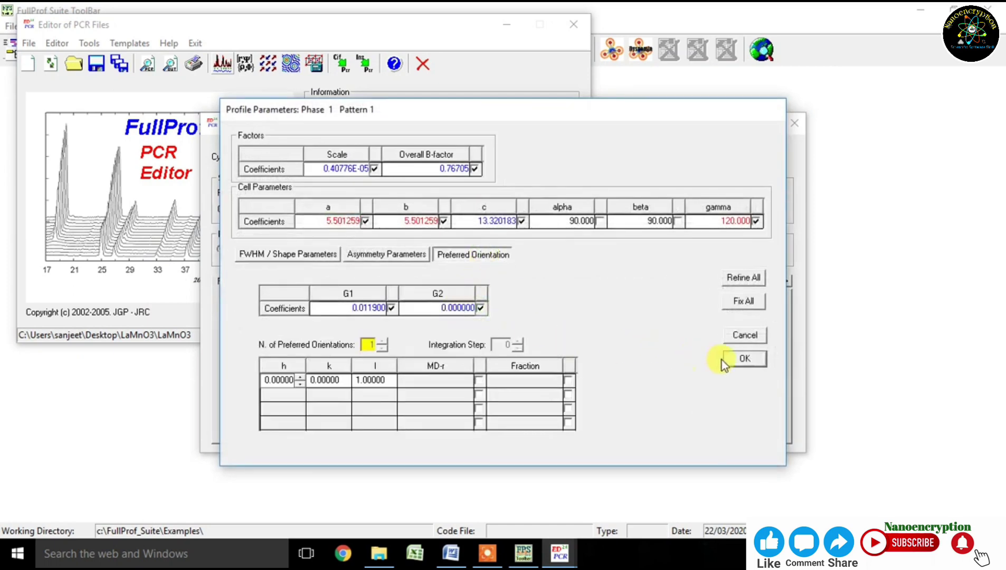
{"action": "left_click", "coordinate": [744, 359]}
{"action": "left_click", "coordinate": [498, 300]}
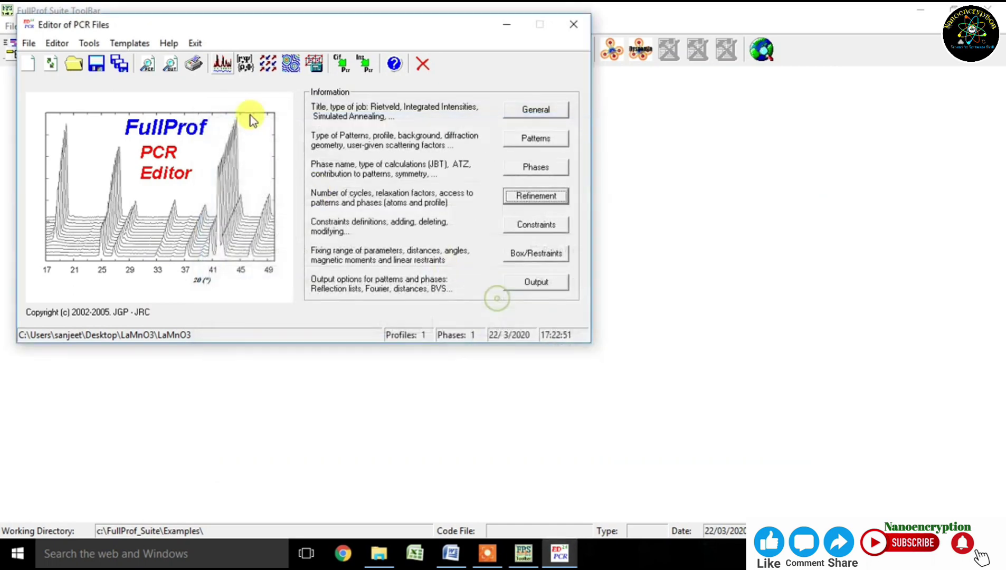
Try the refinement with both G1 and G2 enabled, close the program run and reload the PCR file
{"action": "left_click", "coordinate": [221, 64]}
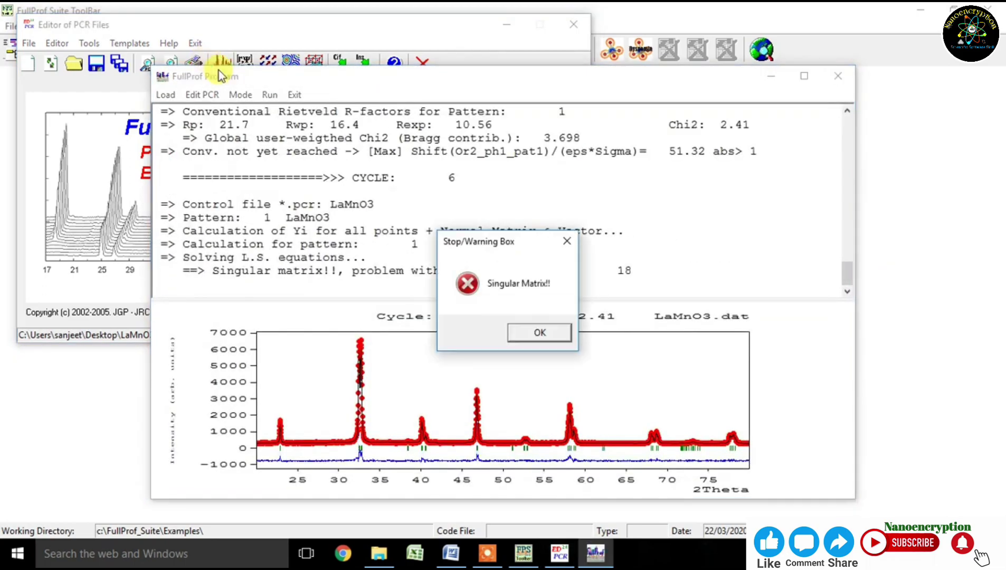
{"action": "left_click", "coordinate": [564, 242]}
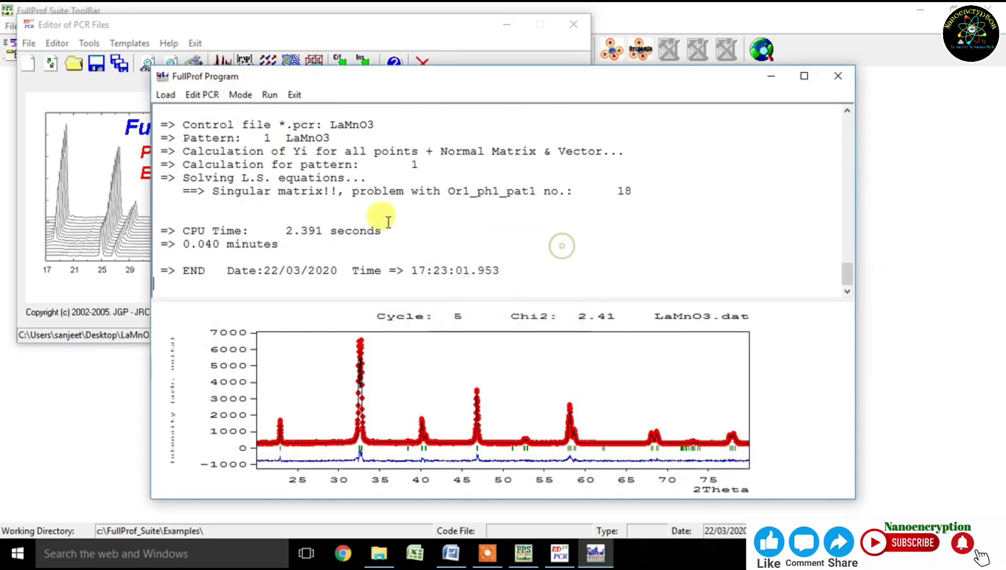
{"action": "left_click", "coordinate": [291, 95]}
{"action": "left_click", "coordinate": [482, 331]}
Turn off refinement of the preferred orientation coefficient G2 in the Phase 1 profile parameters
{"action": "left_click", "coordinate": [537, 199]}
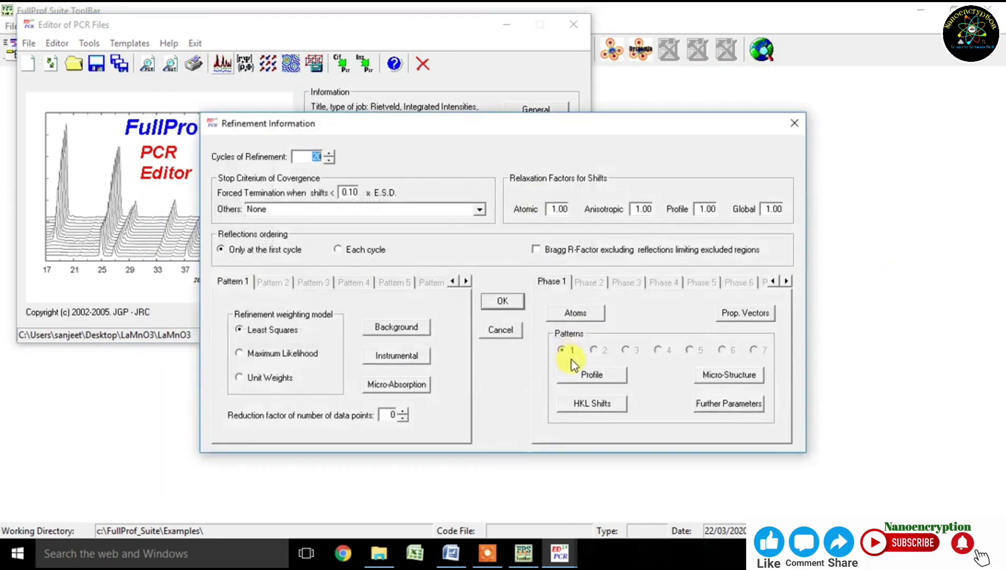
{"action": "left_click", "coordinate": [581, 369]}
{"action": "left_click", "coordinate": [484, 255]}
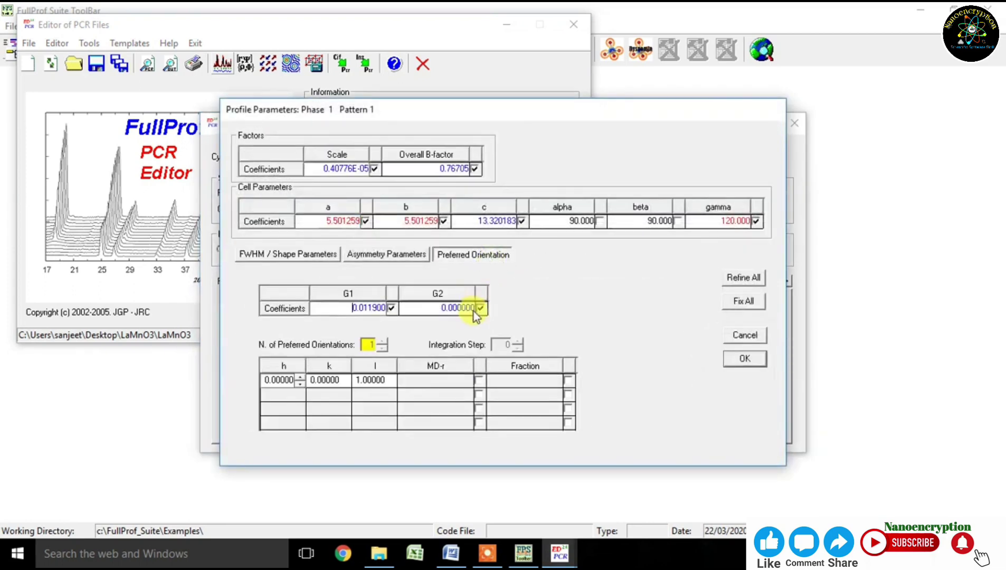
{"action": "left_click", "coordinate": [744, 358]}
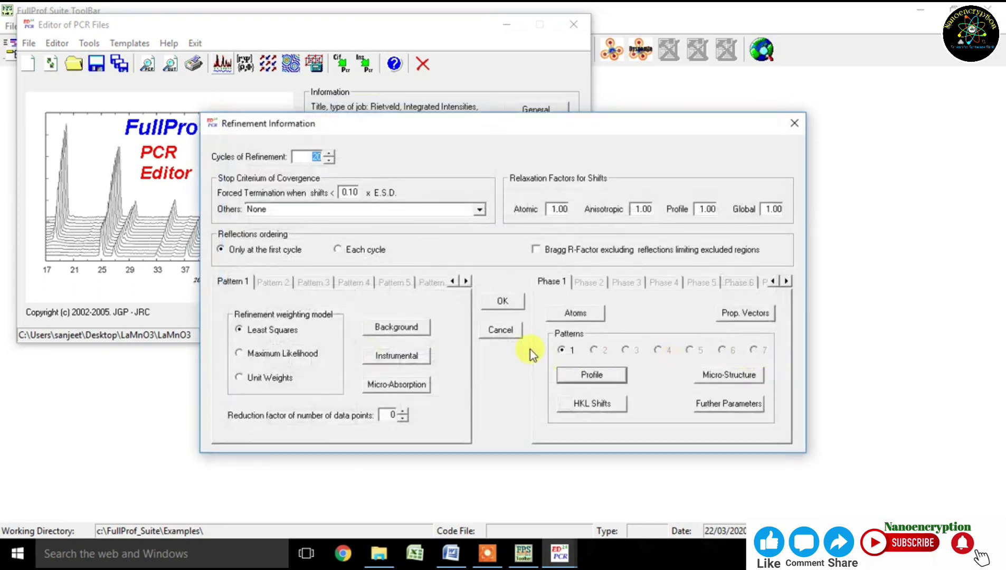
{"action": "left_click", "coordinate": [502, 306]}
Run the FullProf refinement again without G2 and reload the PCR file
{"action": "left_click", "coordinate": [222, 63]}
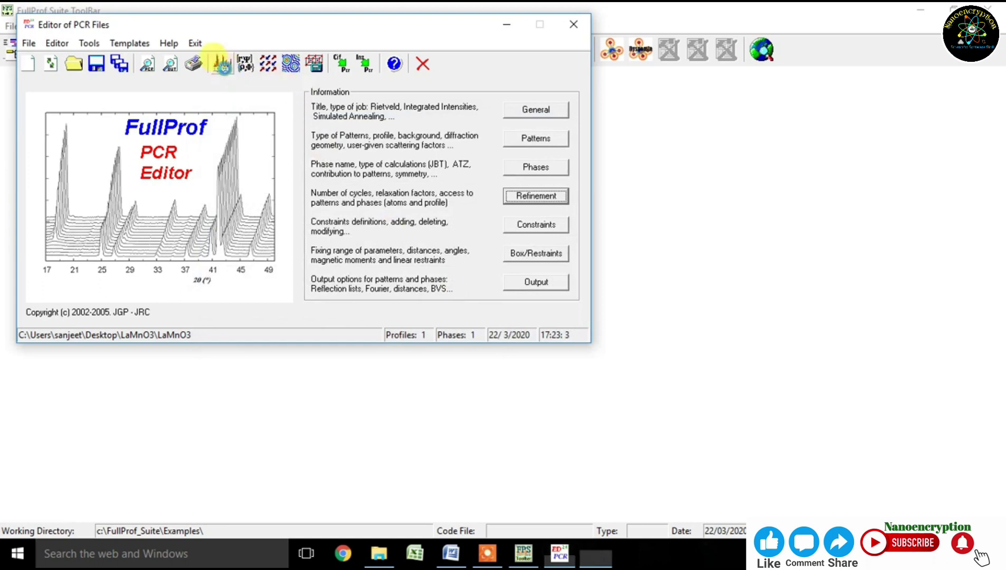
{"action": "left_click", "coordinate": [294, 95]}
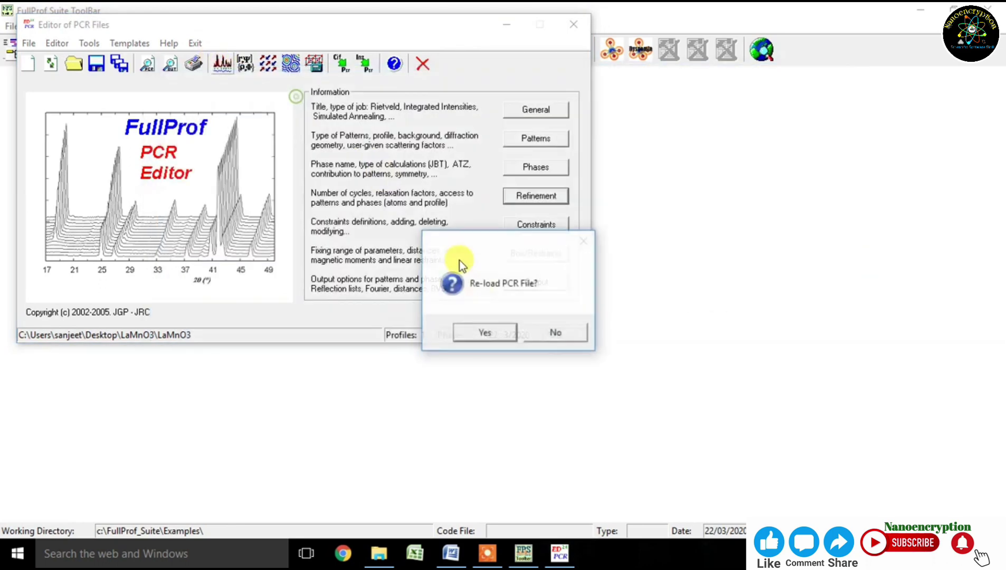
{"action": "left_click", "coordinate": [482, 331]}
Review the Rhombohedral phase's pattern contribution settings and its space group symmetry
{"action": "left_click", "coordinate": [527, 170]}
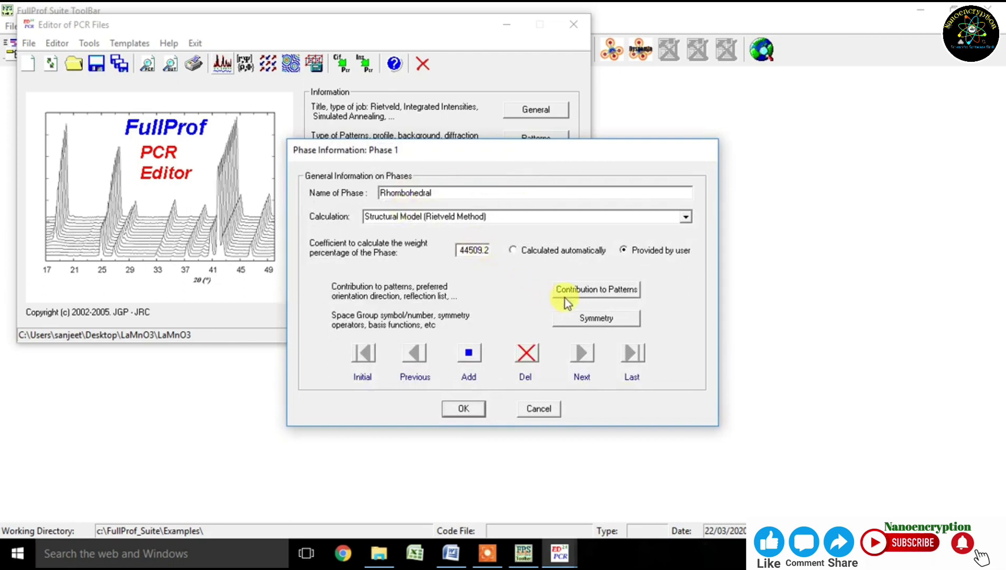
{"action": "left_click", "coordinate": [568, 297]}
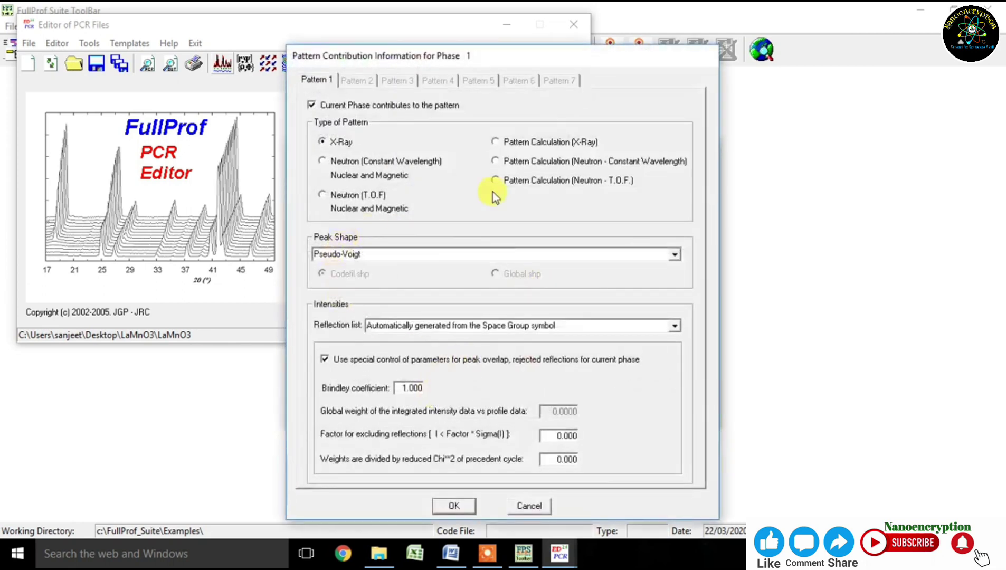
{"action": "left_click", "coordinate": [454, 505]}
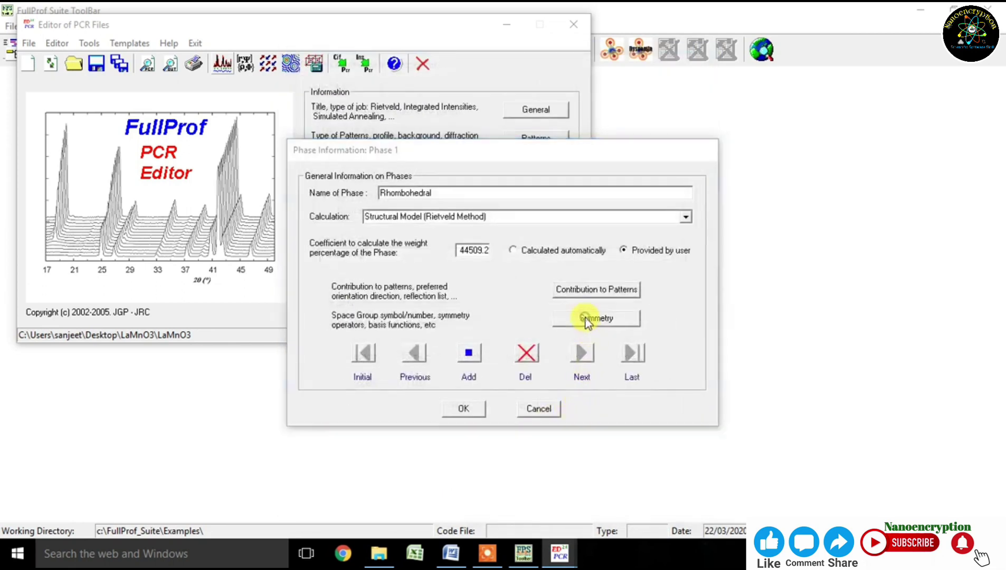
{"action": "left_click", "coordinate": [590, 317]}
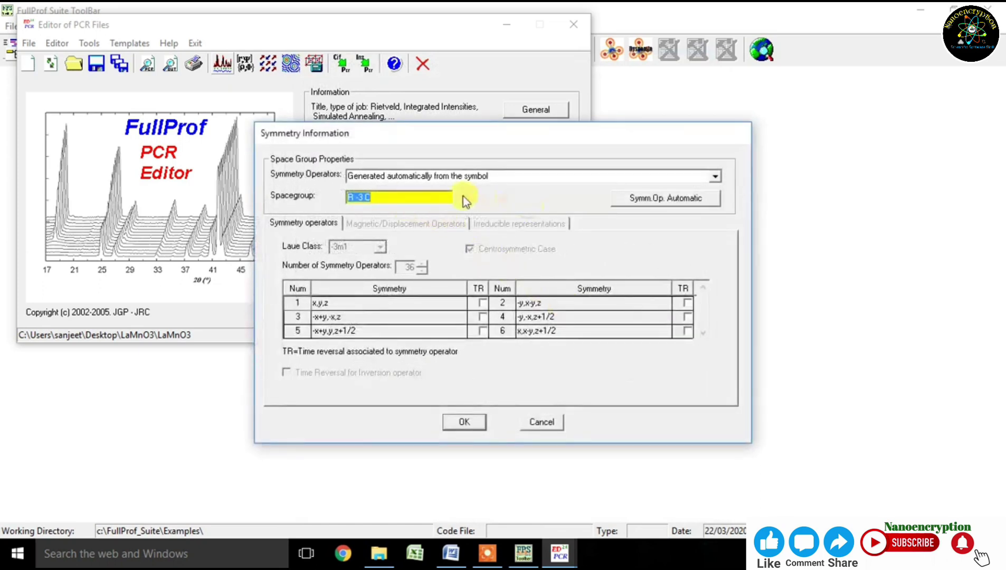
{"action": "left_click", "coordinate": [464, 422]}
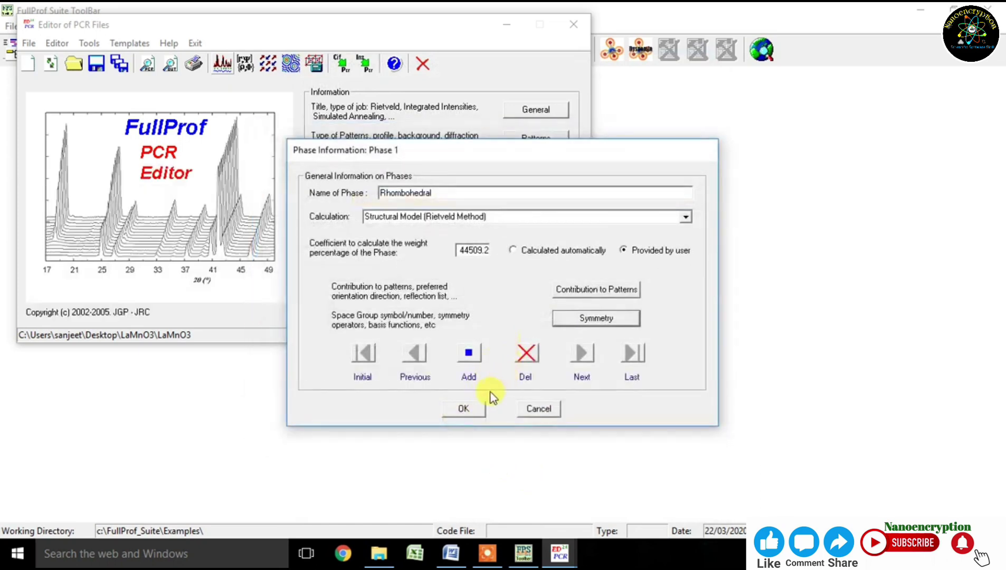
{"action": "left_click", "coordinate": [471, 411]}
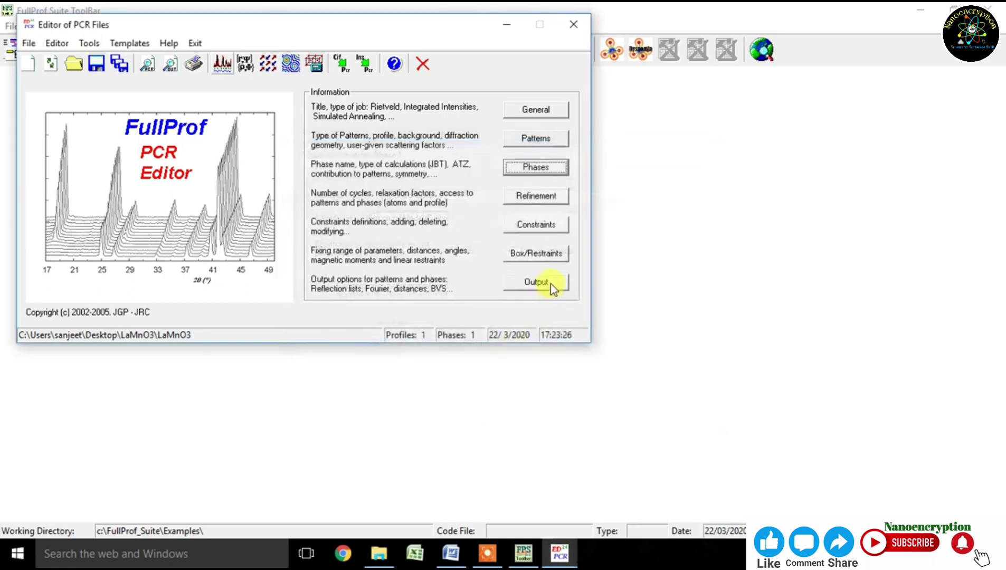
Define one excluded region for Pattern 1 with a low bound of 10.000 and a high bound of 11.000
{"action": "left_click", "coordinate": [531, 141]}
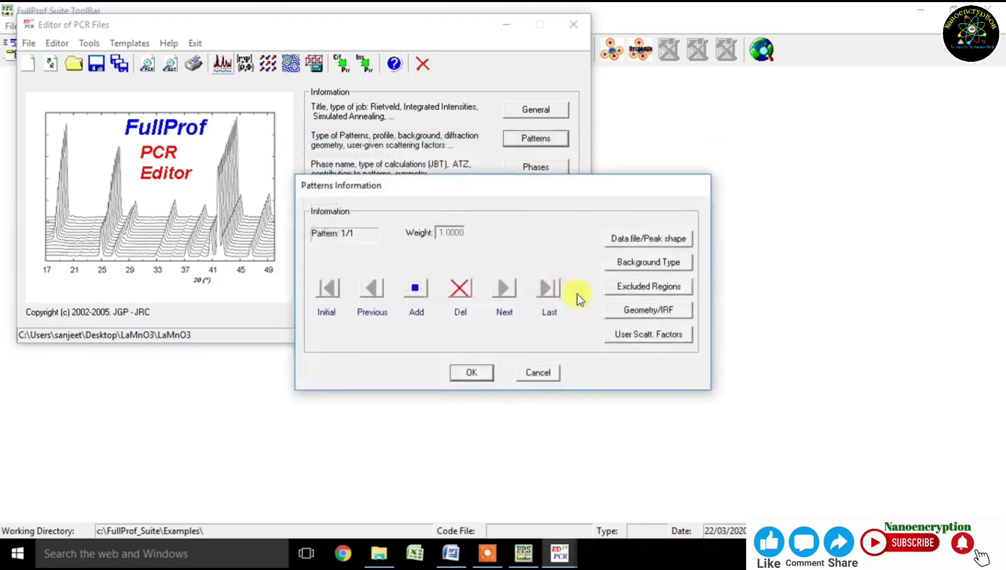
{"action": "left_click", "coordinate": [614, 287]}
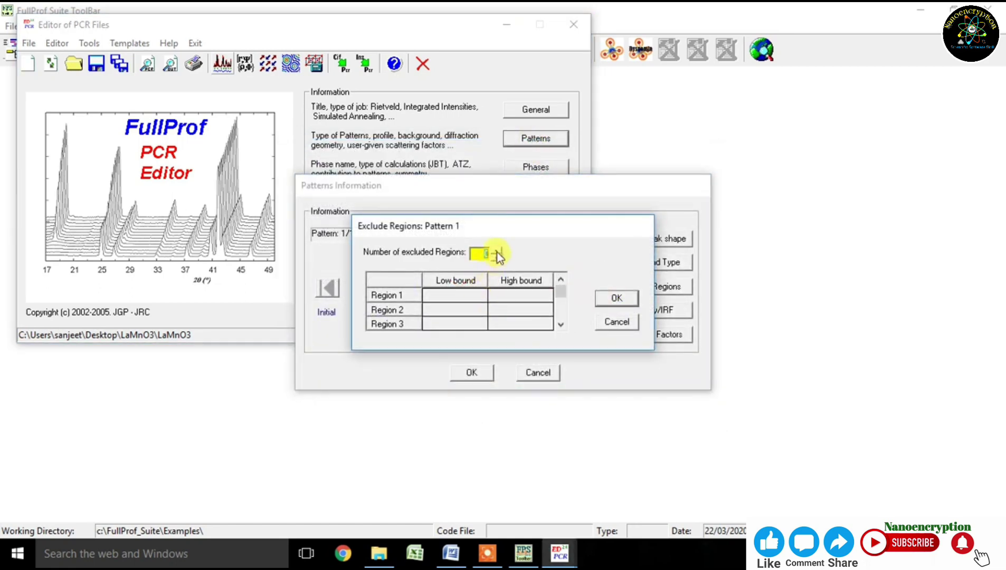
{"action": "left_click", "coordinate": [497, 251]}
{"action": "left_click", "coordinate": [450, 295]}
{"action": "type", "text": "1"}
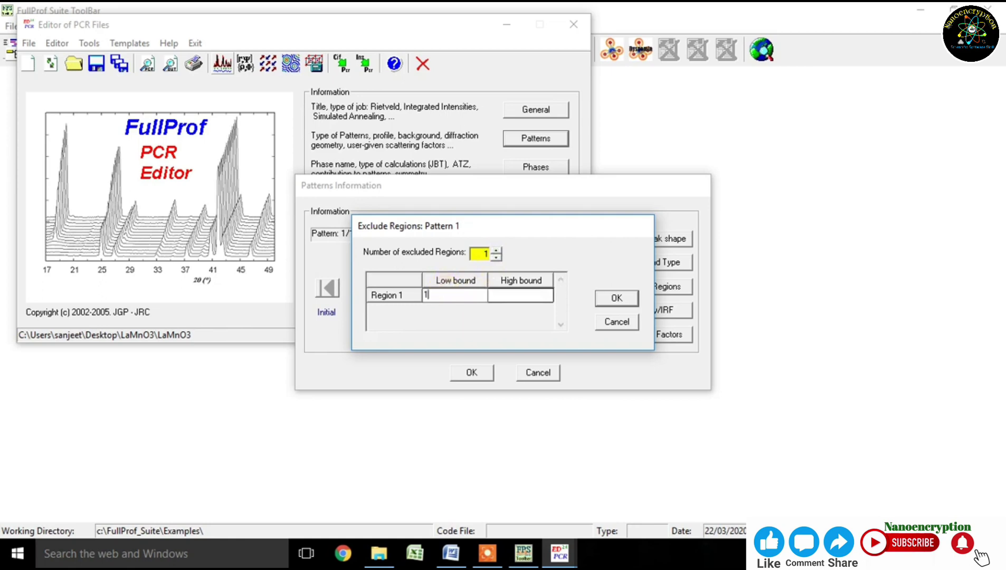
{"action": "type", "text": "0"}
{"action": "left_click", "coordinate": [518, 293]}
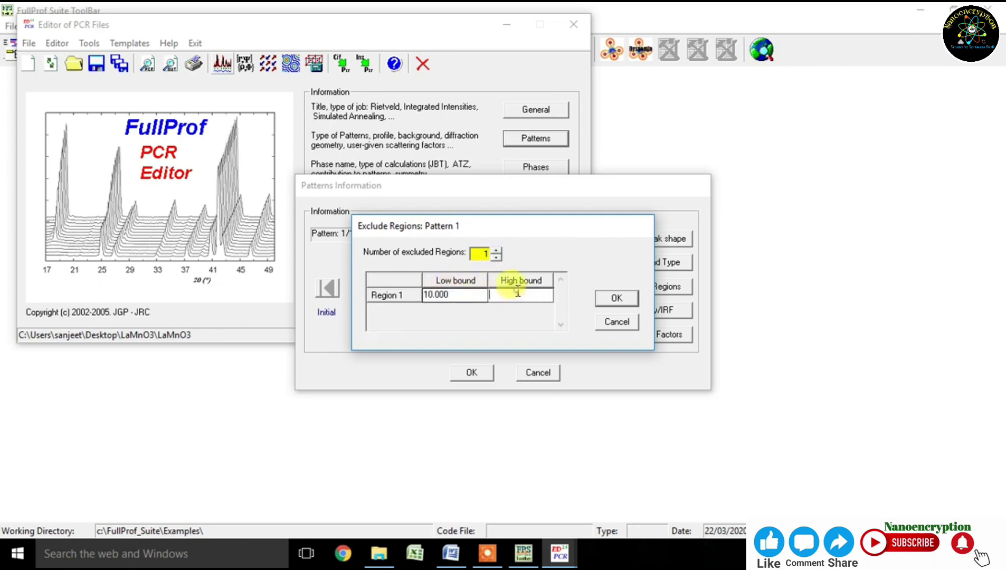
{"action": "type", "text": "11.000"}
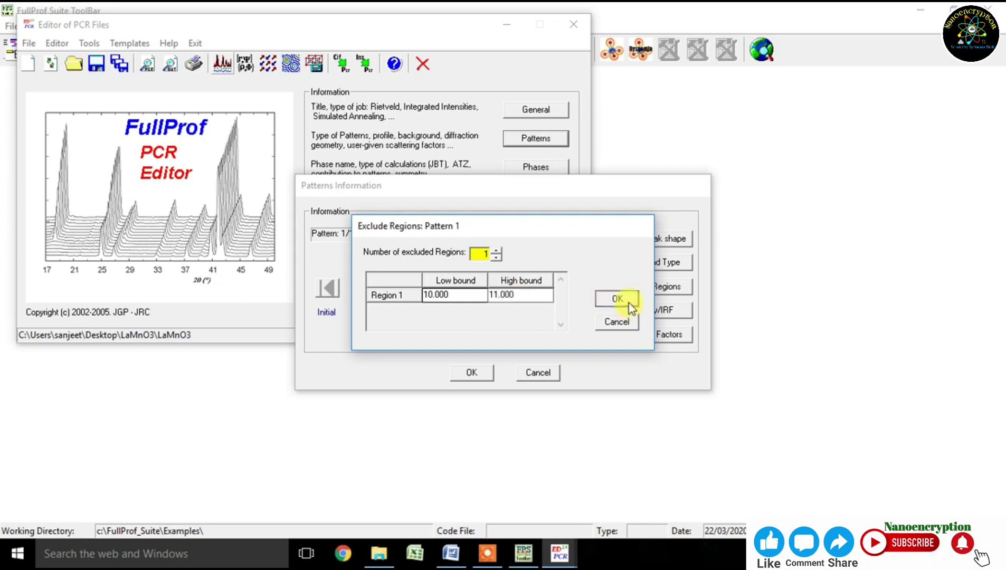
{"action": "left_click", "coordinate": [629, 305]}
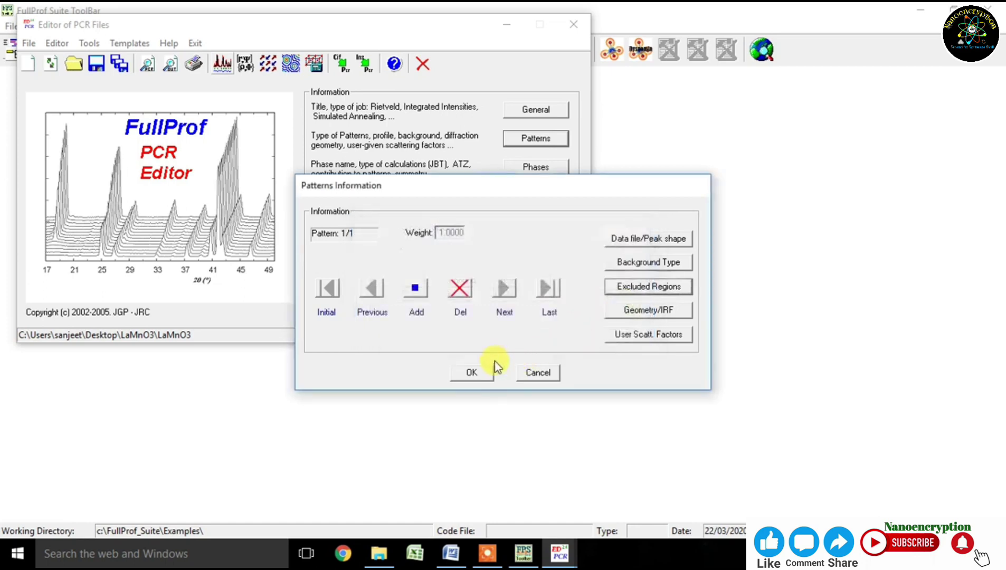
{"action": "left_click", "coordinate": [482, 370]}
Run the refinement with the excluded region and close the PCR editor after reloading the PCR file
{"action": "left_click", "coordinate": [222, 69]}
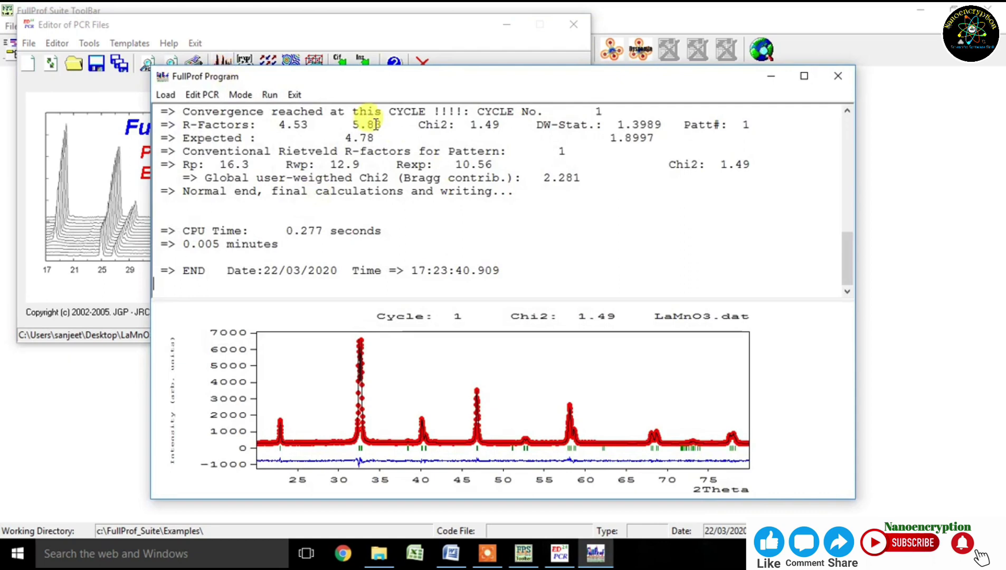
{"action": "left_click", "coordinate": [294, 95]}
{"action": "left_click", "coordinate": [485, 333]}
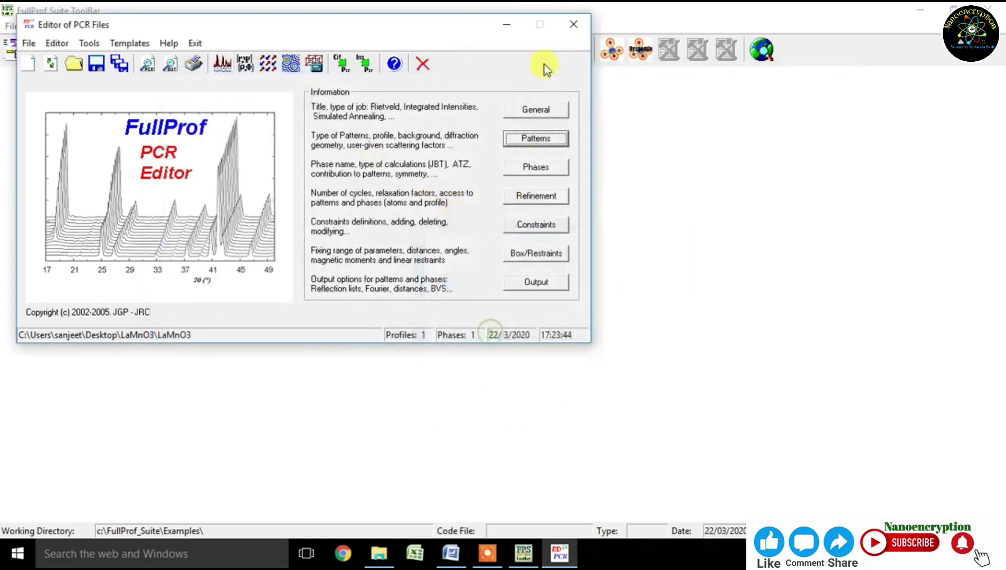
{"action": "left_click", "coordinate": [573, 24]}
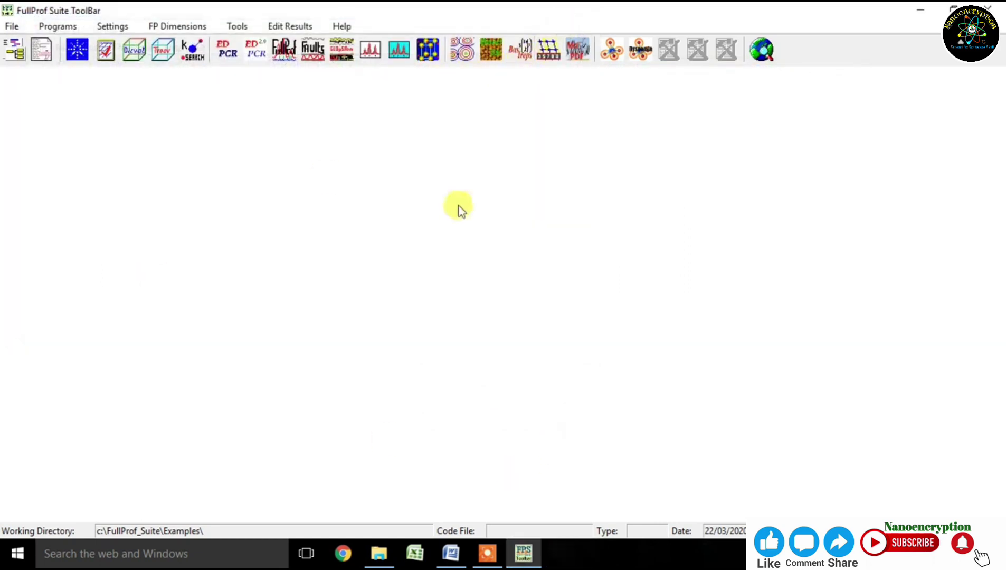
Switch to WinPLOTR from the FullProf Suite toolbar and start a FullProf run
{"action": "left_click", "coordinate": [371, 53]}
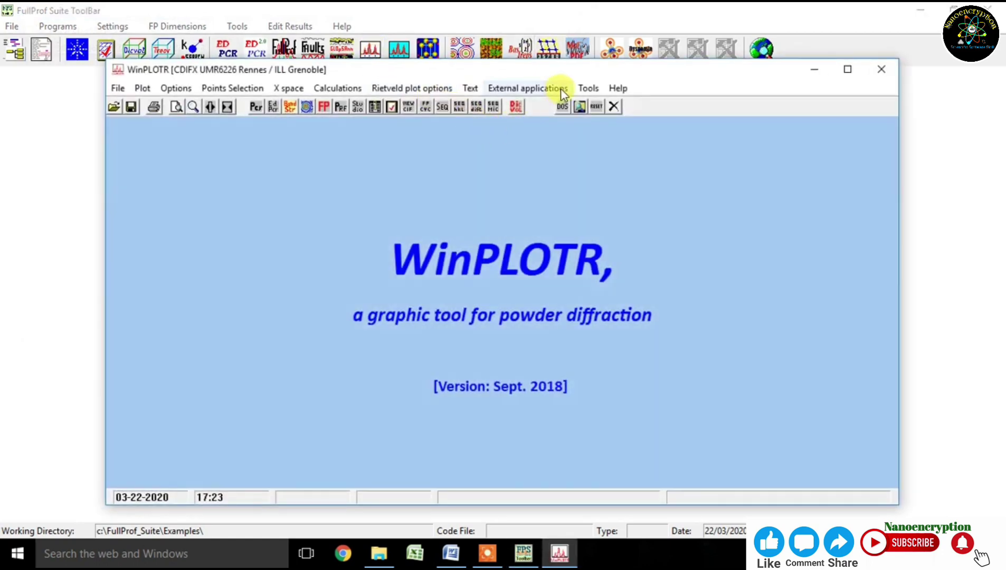
{"action": "left_click", "coordinate": [472, 88]}
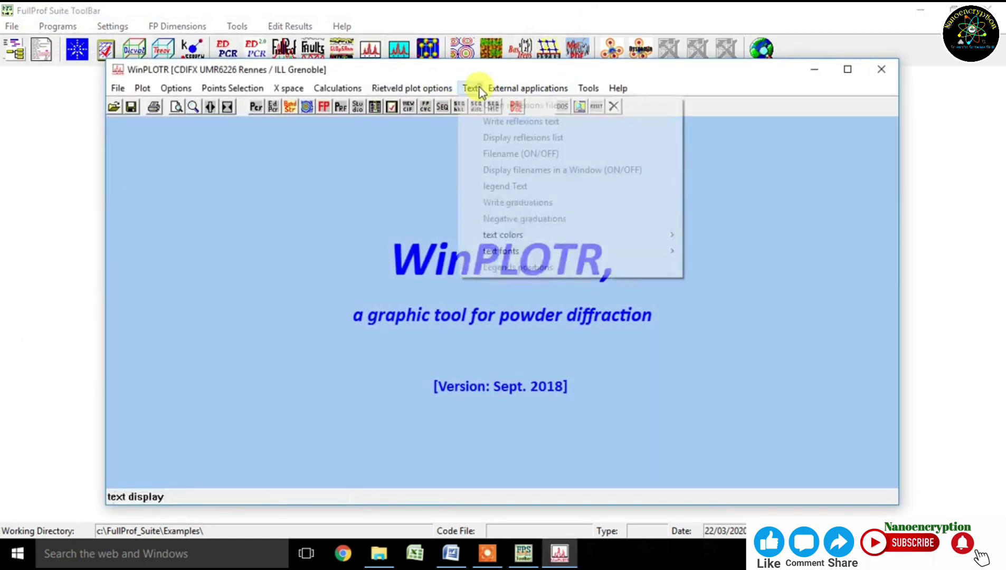
{"action": "left_click", "coordinate": [488, 89]}
{"action": "left_click", "coordinate": [488, 89]}
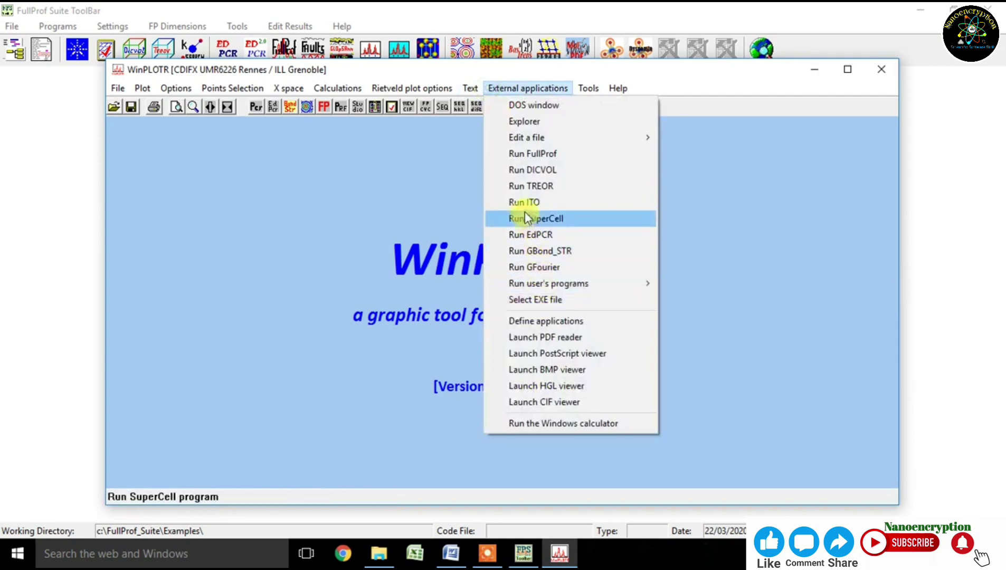
{"action": "left_click", "coordinate": [519, 155]}
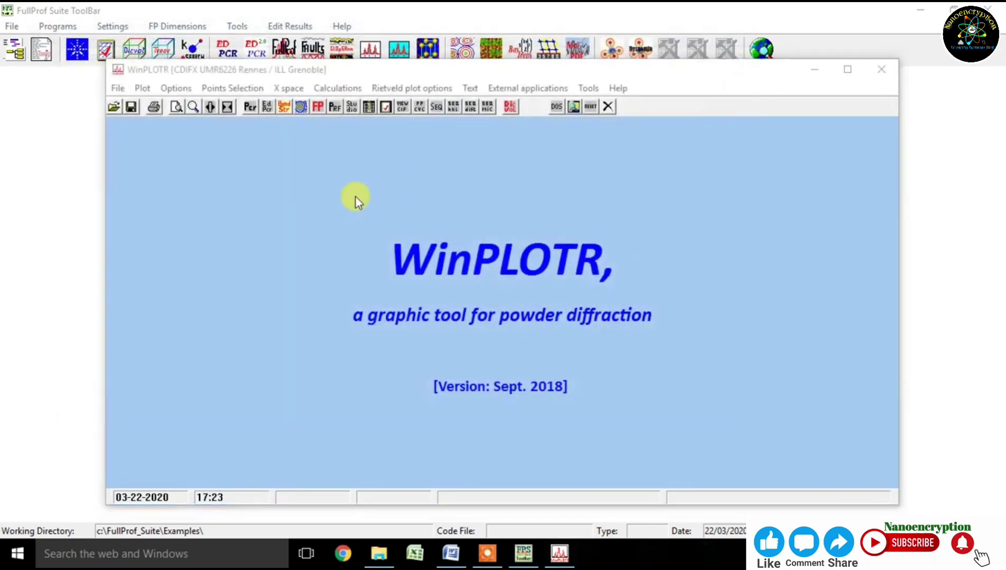
Run FullProf on the LaMnO3 PCR file from the LaMnO3 desktop folder and exit the FullProf program window
{"action": "left_click", "coordinate": [165, 221]}
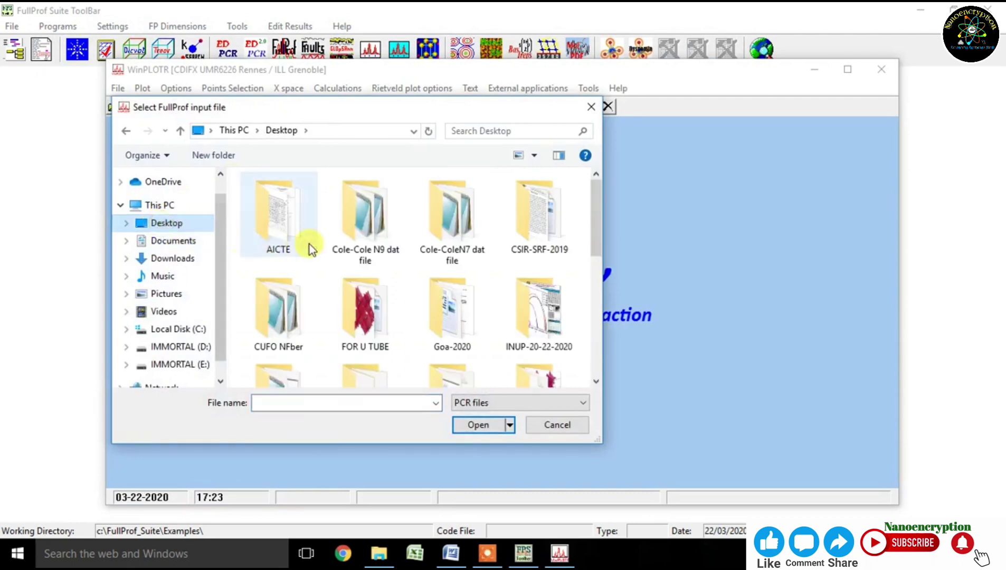
{"action": "left_click_drag", "start_coordinate": [596, 211], "coordinate": [588, 278]}
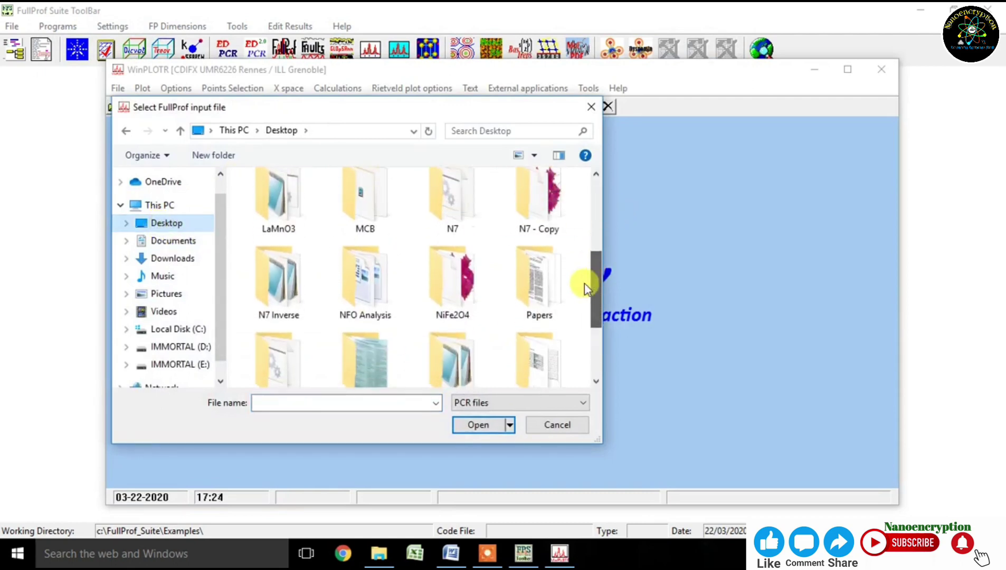
{"action": "left_click", "coordinate": [266, 205]}
{"action": "double_click", "coordinate": [266, 205]}
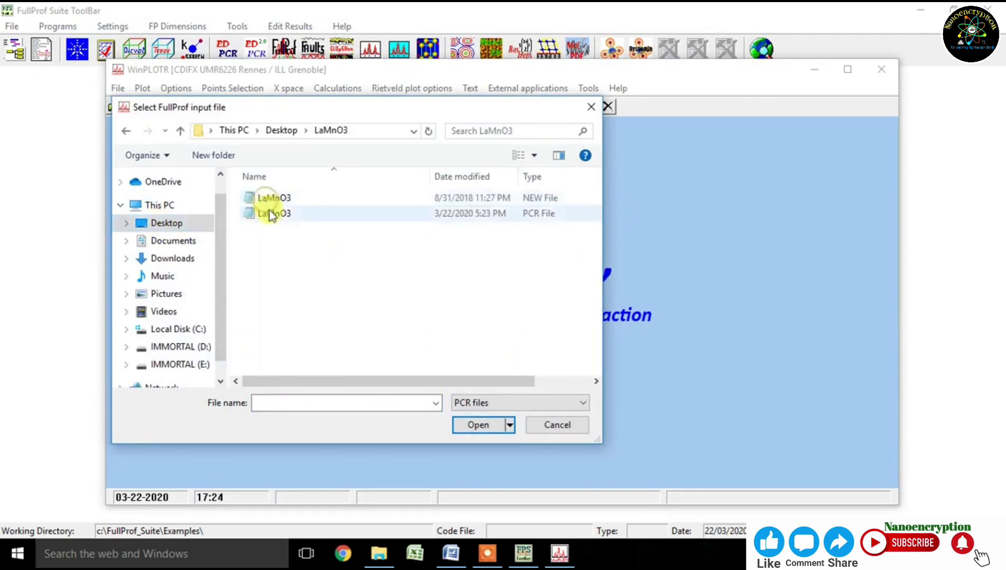
{"action": "left_click", "coordinate": [324, 221]}
{"action": "left_click", "coordinate": [477, 424]}
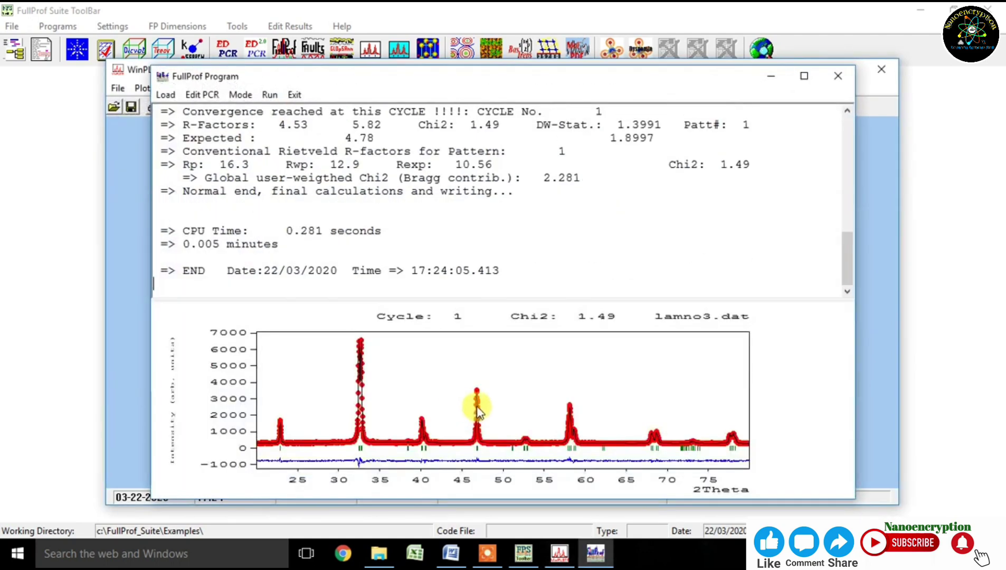
{"action": "left_click", "coordinate": [295, 94]}
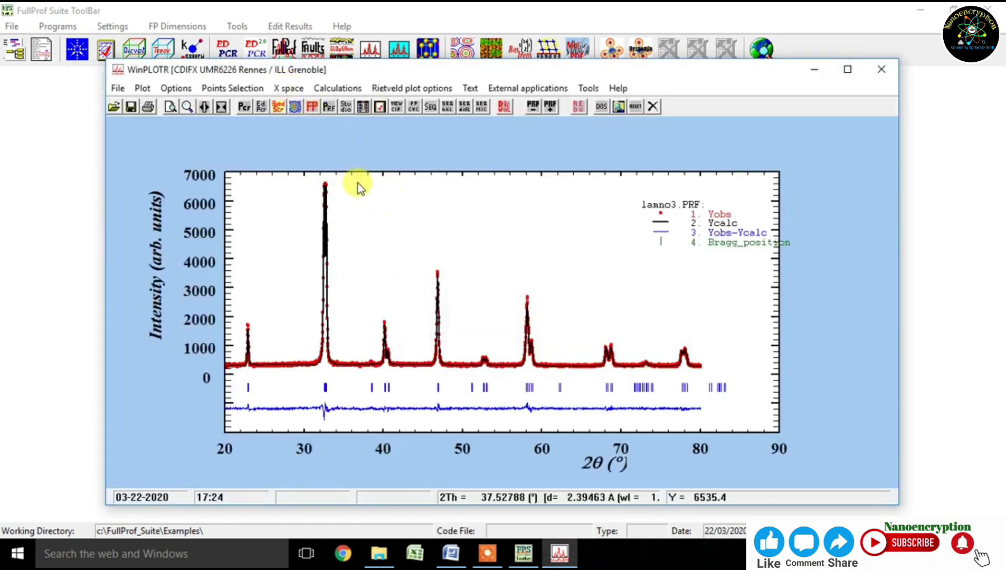
Write the reflection indices of phase 1 above the peaks in the lamno3.PRF plot
{"action": "left_click", "coordinate": [475, 87]}
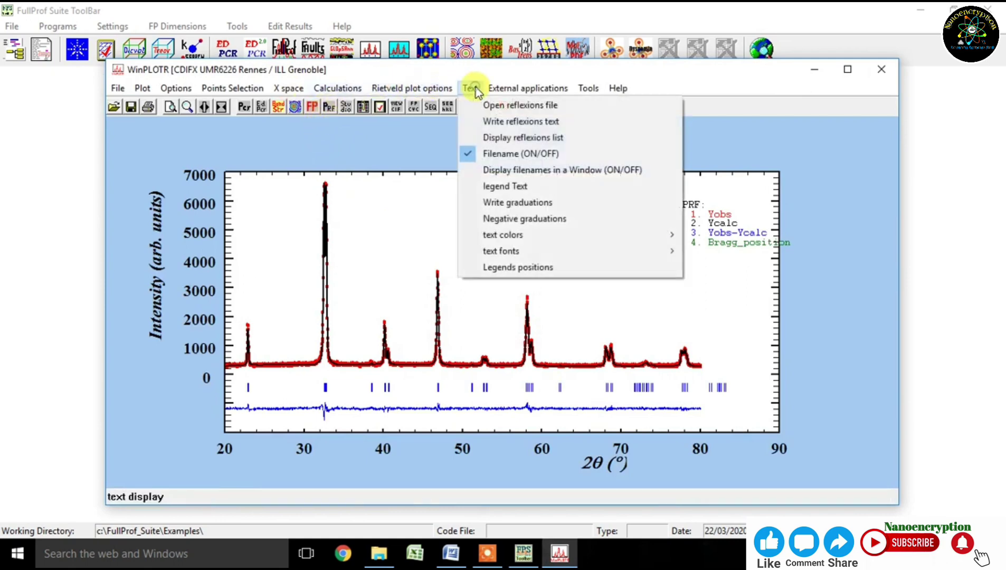
{"action": "left_click", "coordinate": [478, 122]}
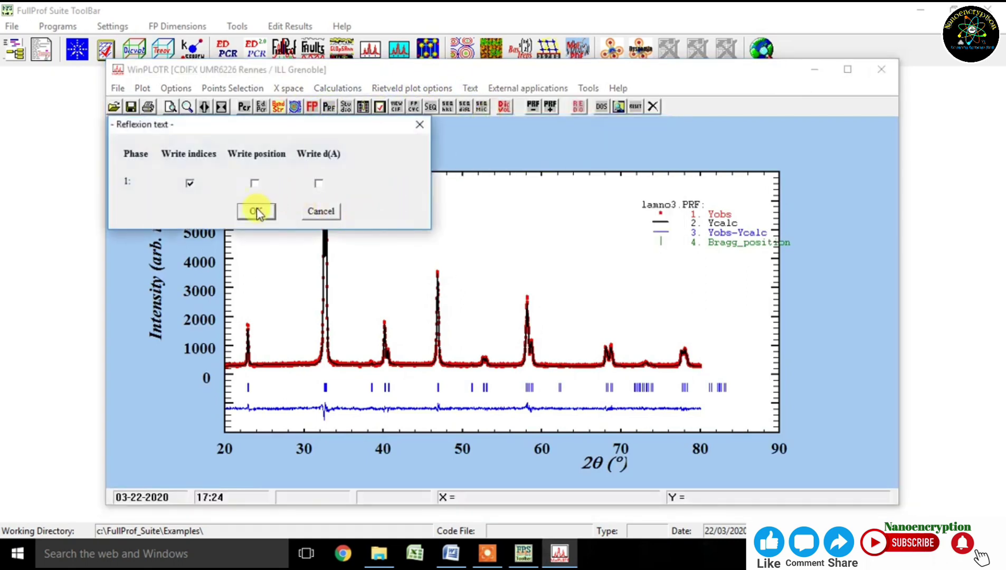
{"action": "left_click", "coordinate": [256, 211]}
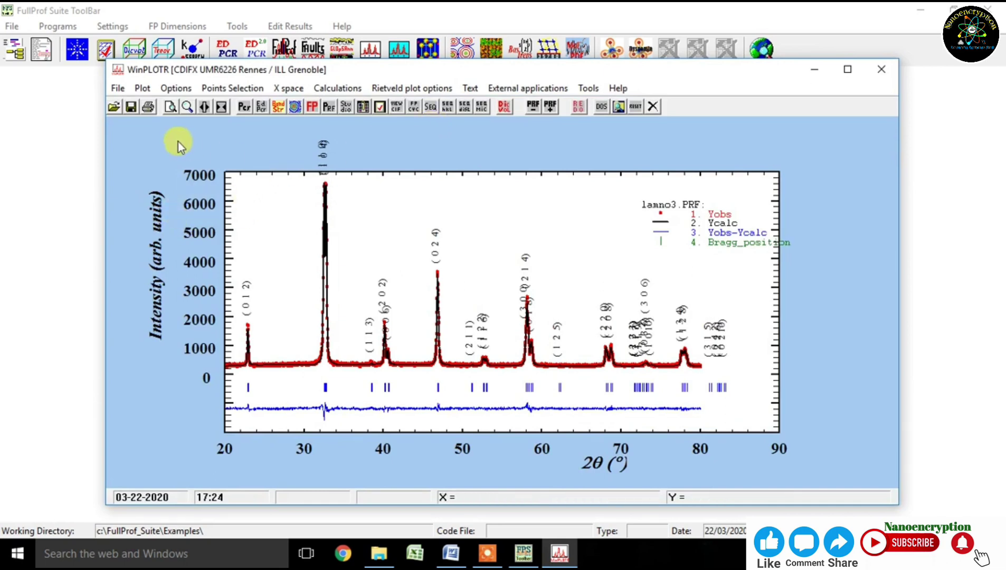
Set the plot's X range to a minimum of 20 and a maximum of 80
{"action": "left_click", "coordinate": [138, 89]}
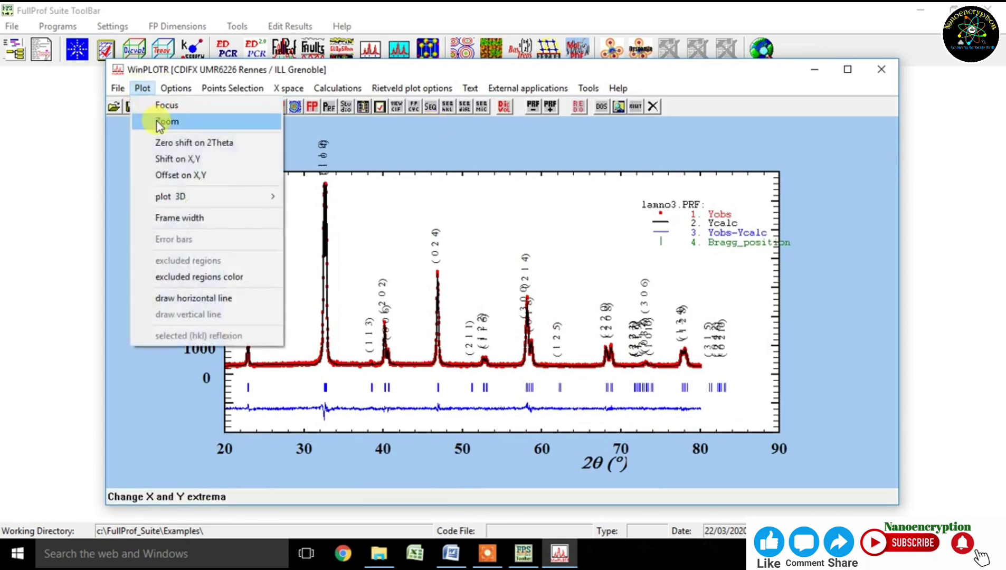
{"action": "left_click", "coordinate": [156, 121]}
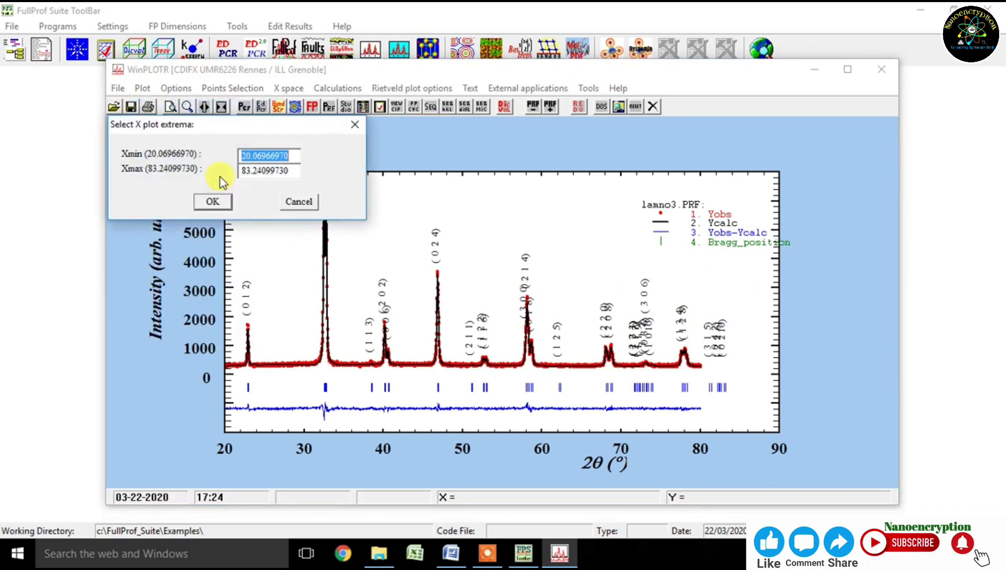
{"action": "type", "text": "20"}
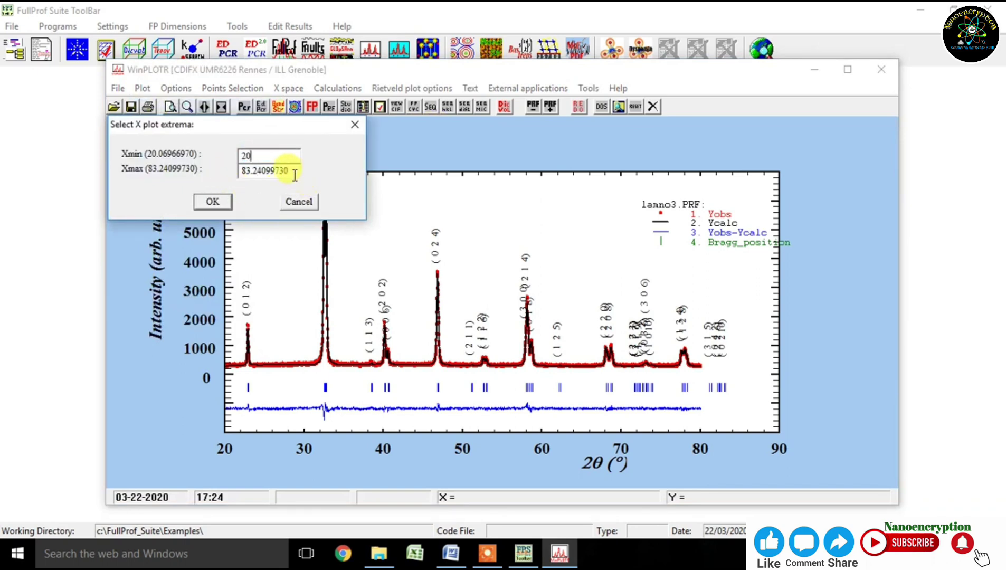
{"action": "double_click", "coordinate": [293, 172]}
{"action": "type", "text": "80"}
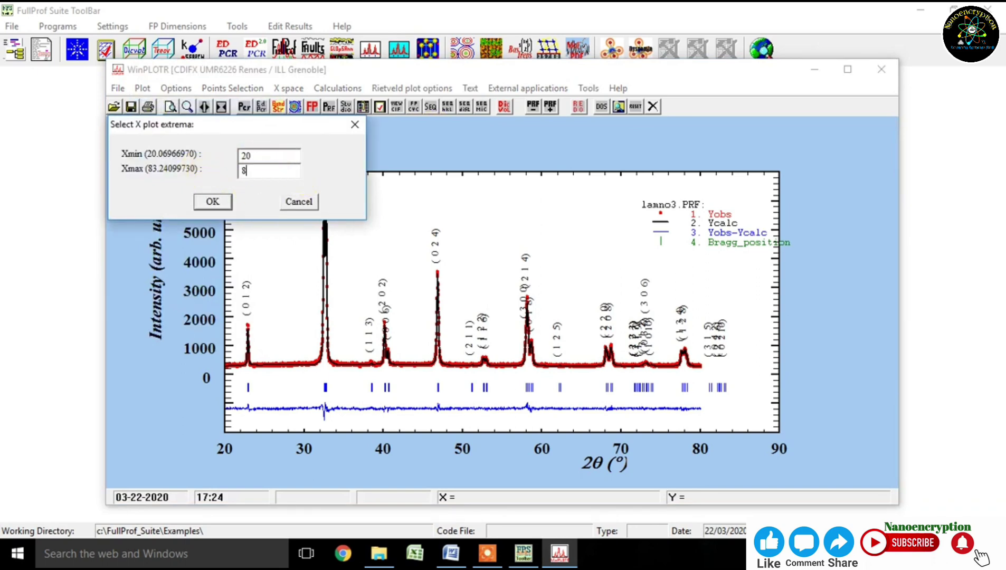
{"action": "left_click", "coordinate": [209, 201]}
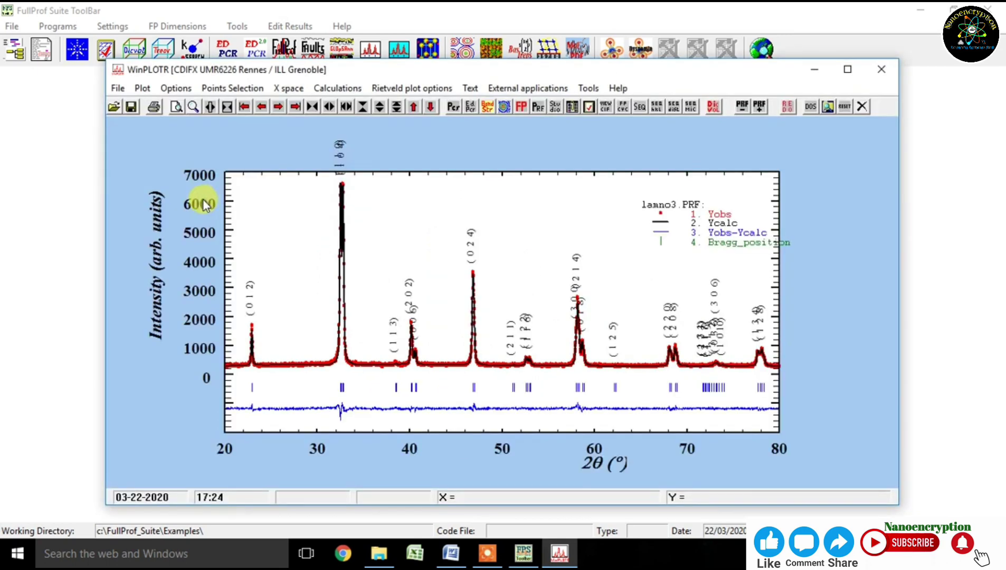
Set the font of the (hkl) indices to Bold, size 12
{"action": "left_click", "coordinate": [469, 88]}
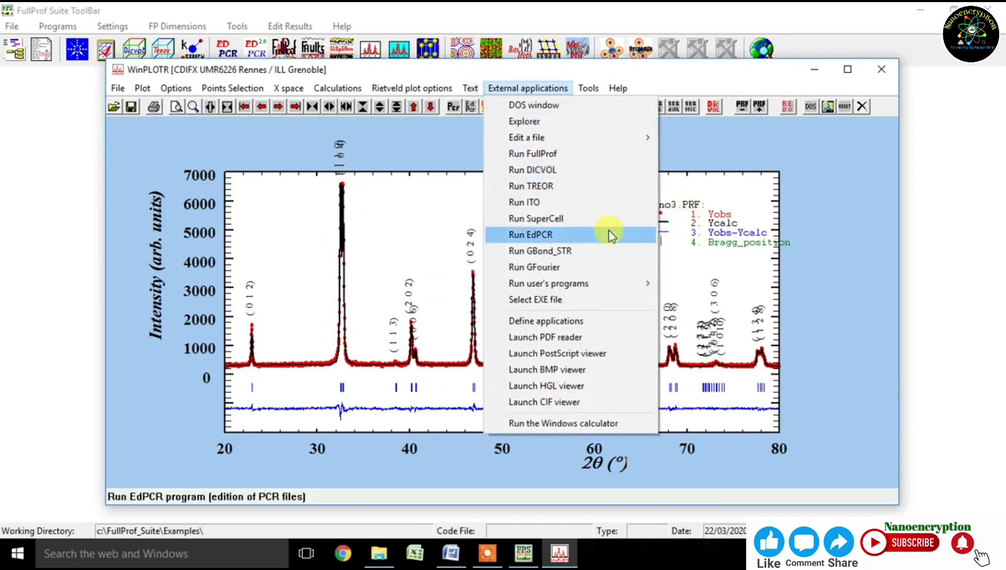
{"action": "mouse_move", "coordinate": [475, 97]}
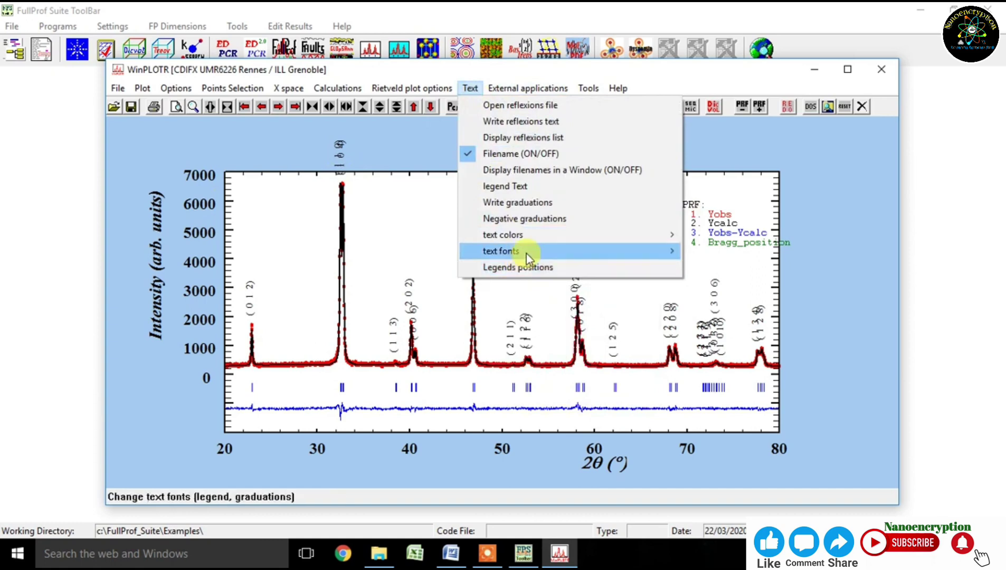
{"action": "mouse_move", "coordinate": [527, 252]}
{"action": "left_click", "coordinate": [720, 346]}
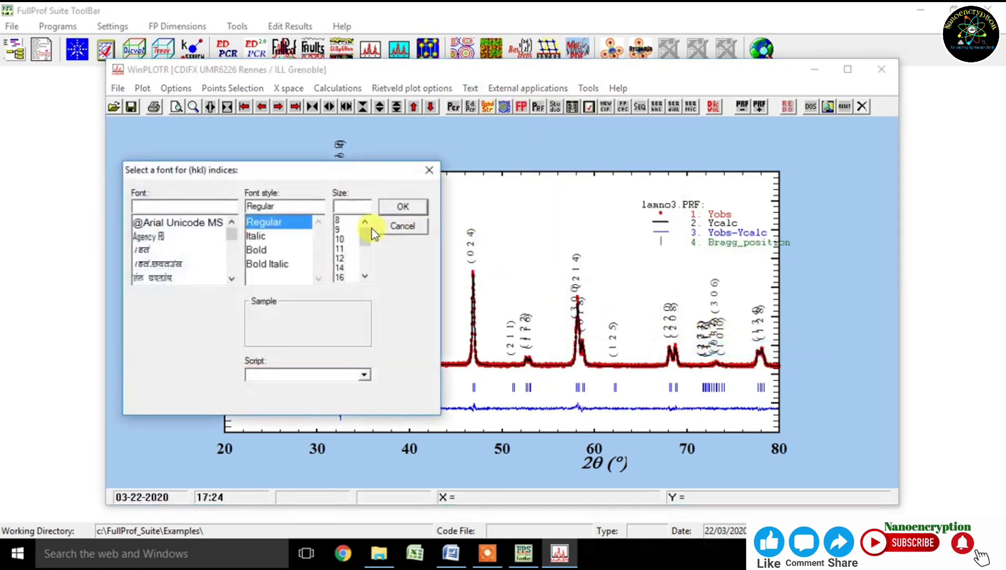
{"action": "left_click", "coordinate": [271, 250]}
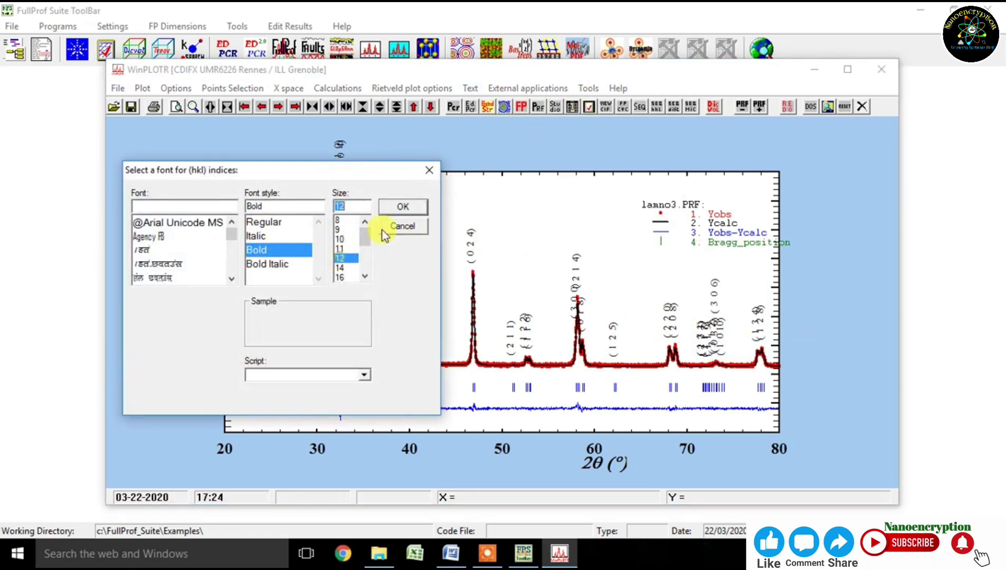
{"action": "left_click", "coordinate": [403, 207]}
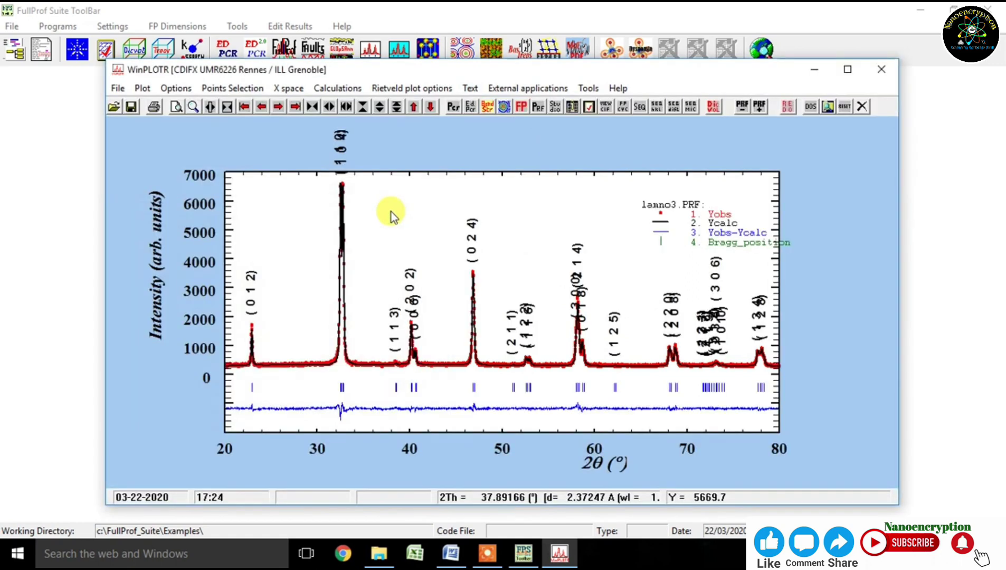
Extend the plot's intensity axis to 9000 and maximize the plot window
{"action": "left_click", "coordinate": [378, 109]}
{"action": "left_click", "coordinate": [377, 108]}
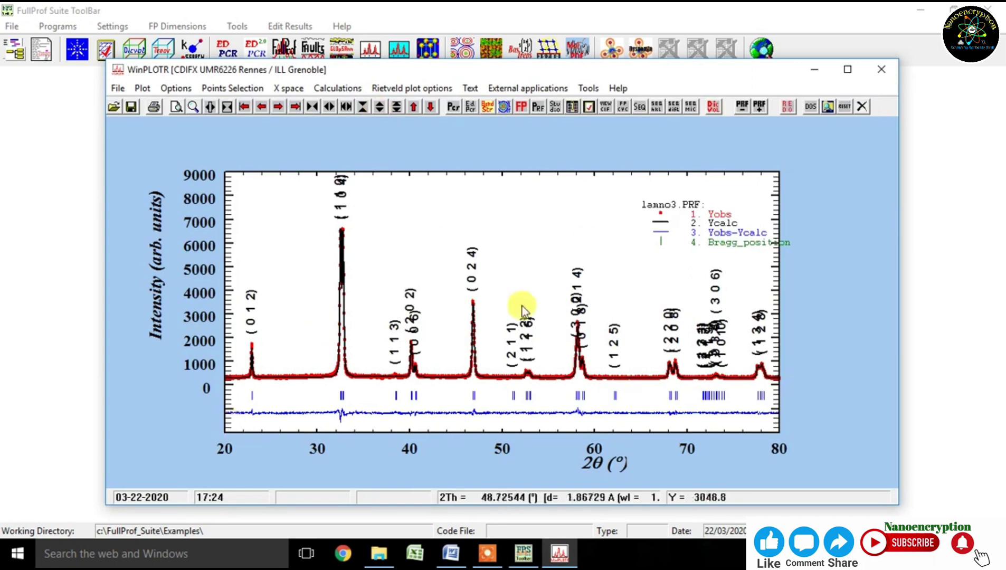
{"action": "left_click", "coordinate": [847, 70]}
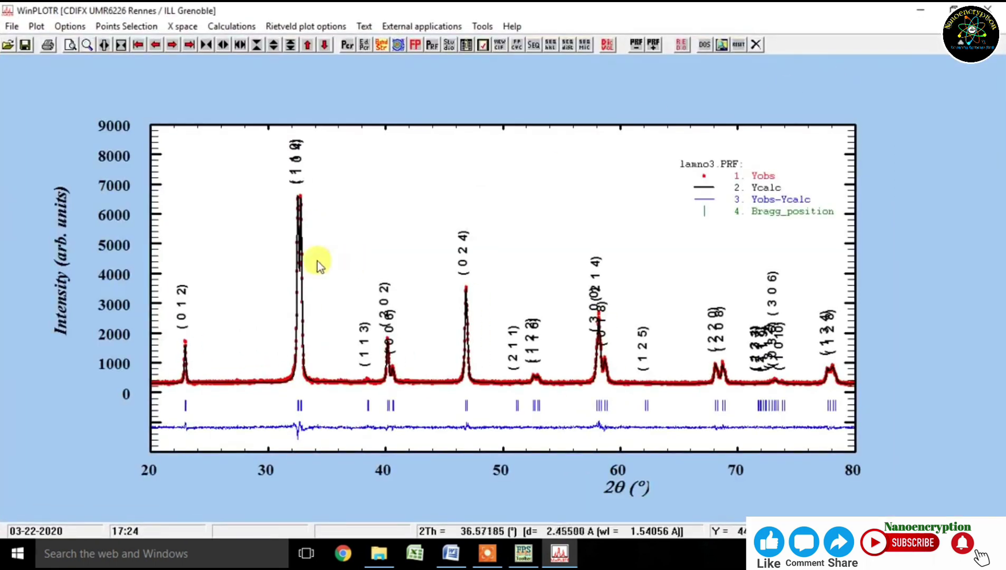
{"action": "left_click", "coordinate": [12, 25]}
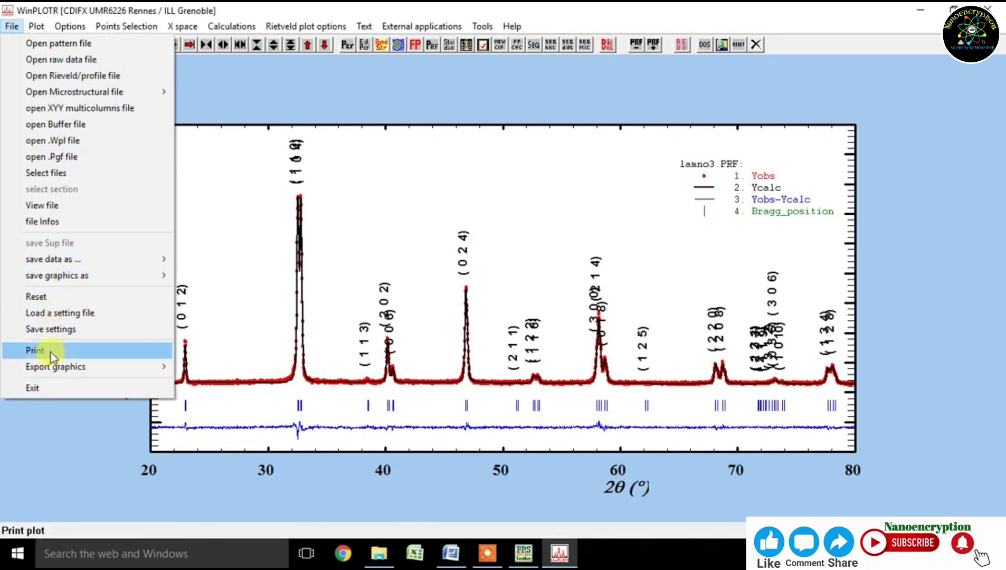
{"action": "mouse_move", "coordinate": [50, 365]}
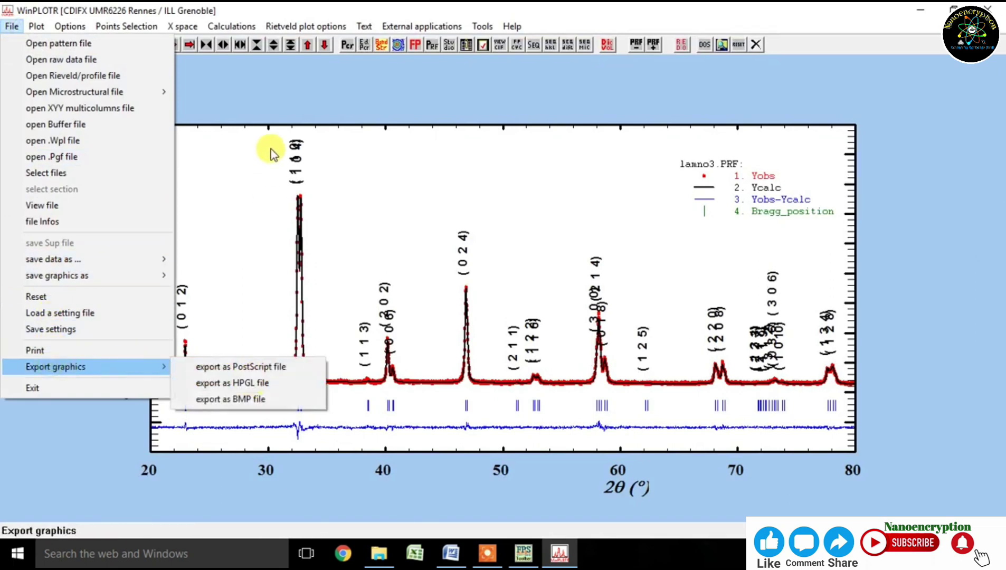
{"action": "left_click", "coordinate": [274, 112]}
Change the background screen color around the plot to white
{"action": "left_click", "coordinate": [127, 29]}
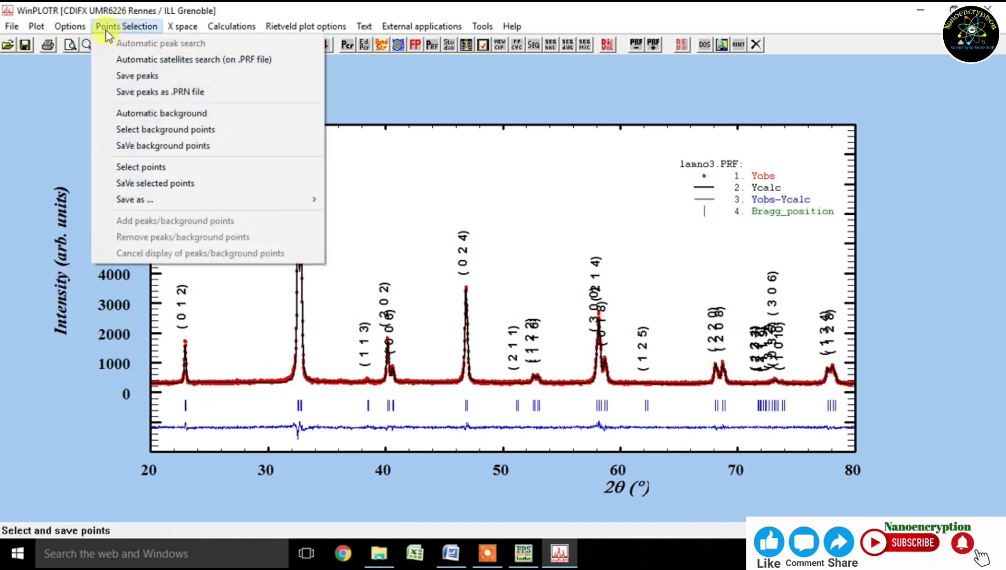
{"action": "mouse_move", "coordinate": [70, 26]}
{"action": "mouse_move", "coordinate": [114, 158]}
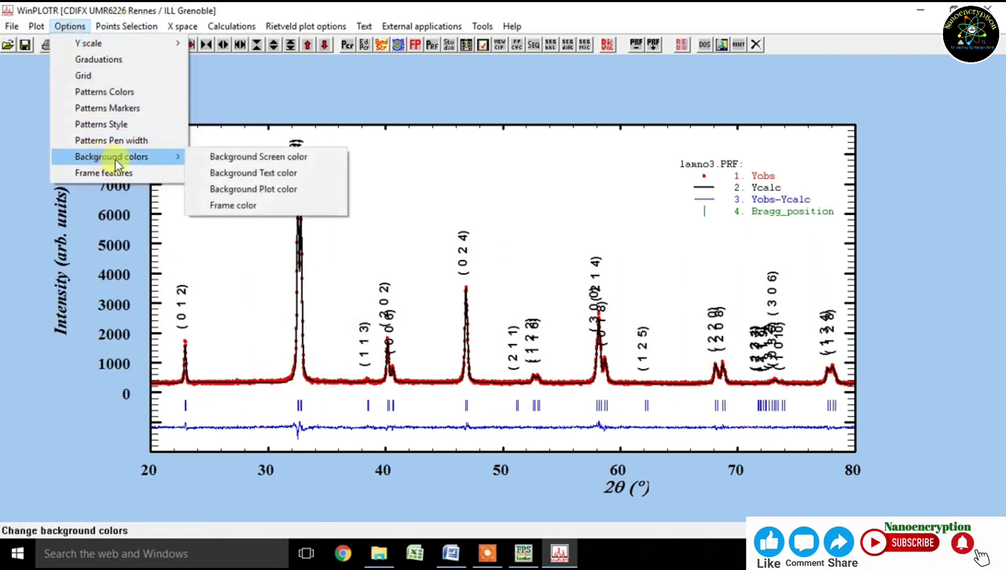
{"action": "left_click", "coordinate": [259, 158]}
{"action": "left_click", "coordinate": [152, 160]}
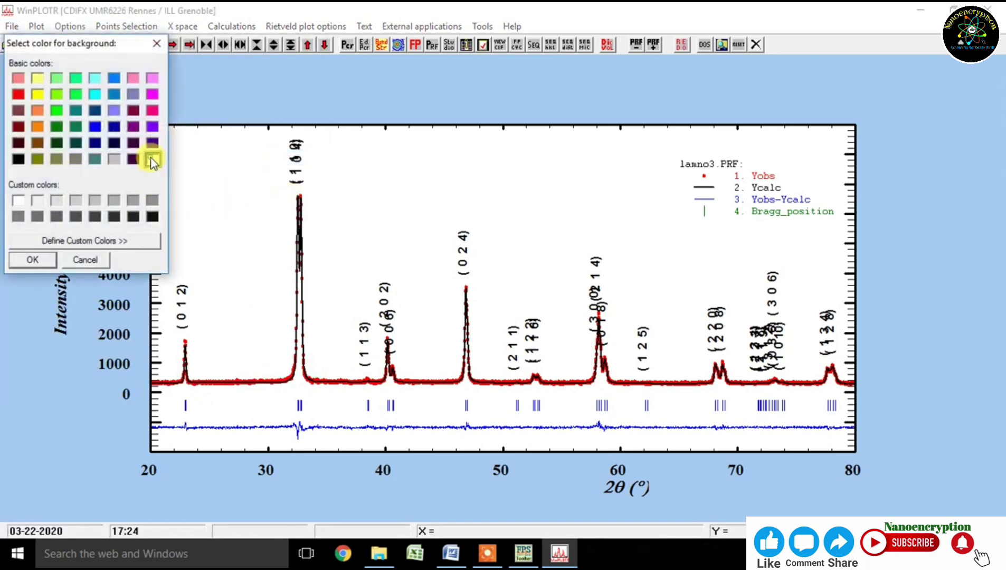
{"action": "left_click", "coordinate": [33, 260]}
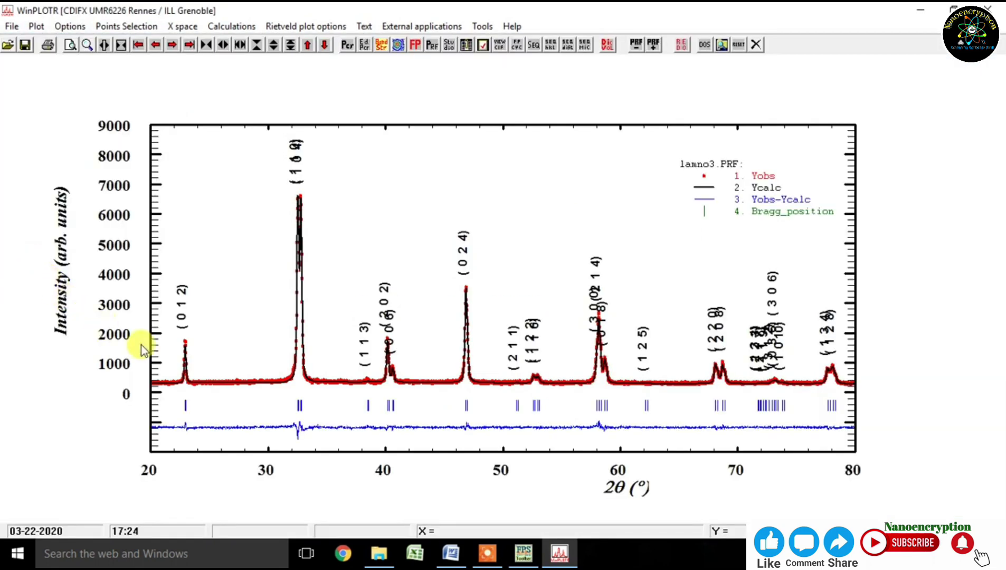
Export the plot as a bitmap file named LaMnO3 in the LaMnO3 folder on the desktop
{"action": "left_click", "coordinate": [12, 25]}
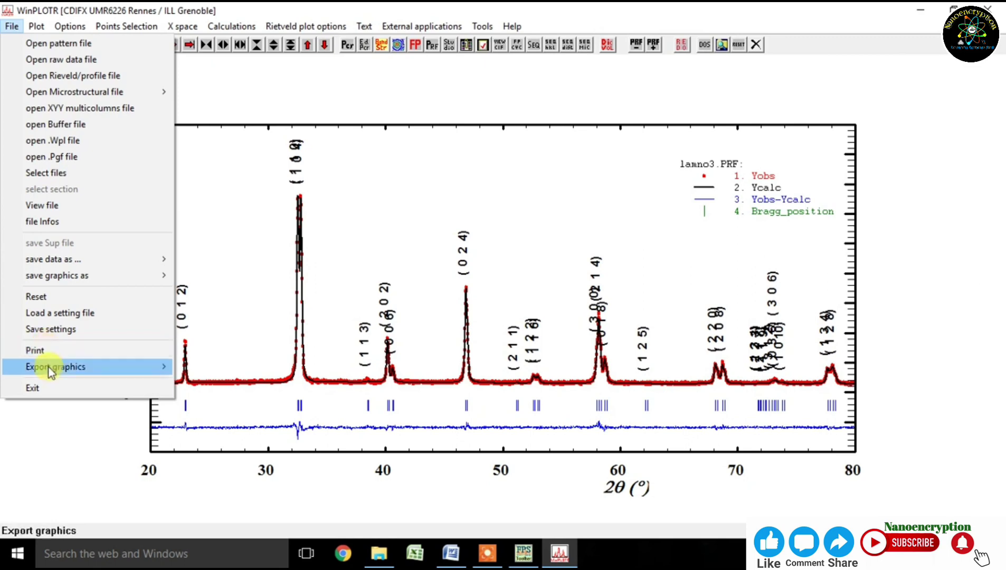
{"action": "mouse_move", "coordinate": [168, 369]}
{"action": "left_click", "coordinate": [236, 397]}
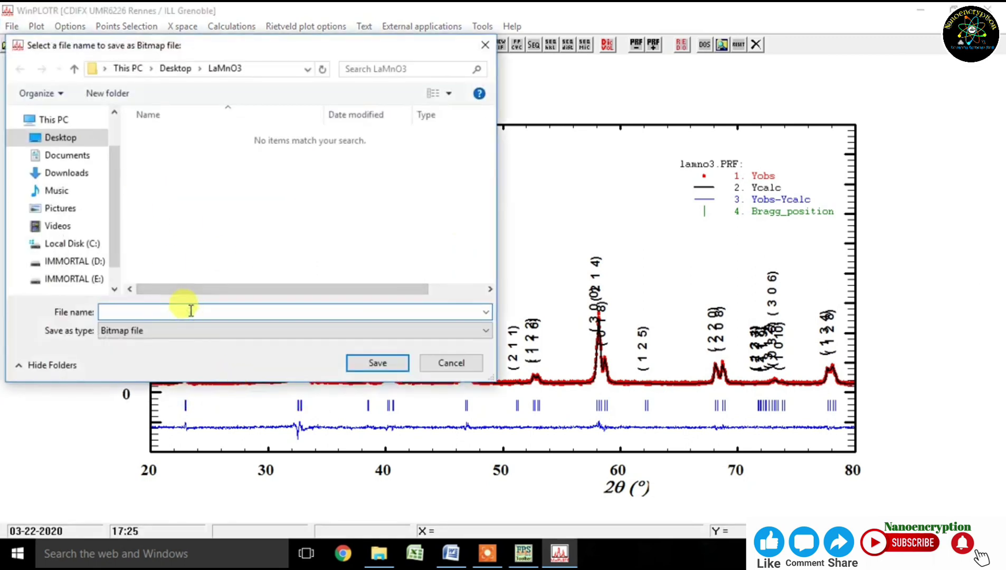
{"action": "type", "text": "l"}
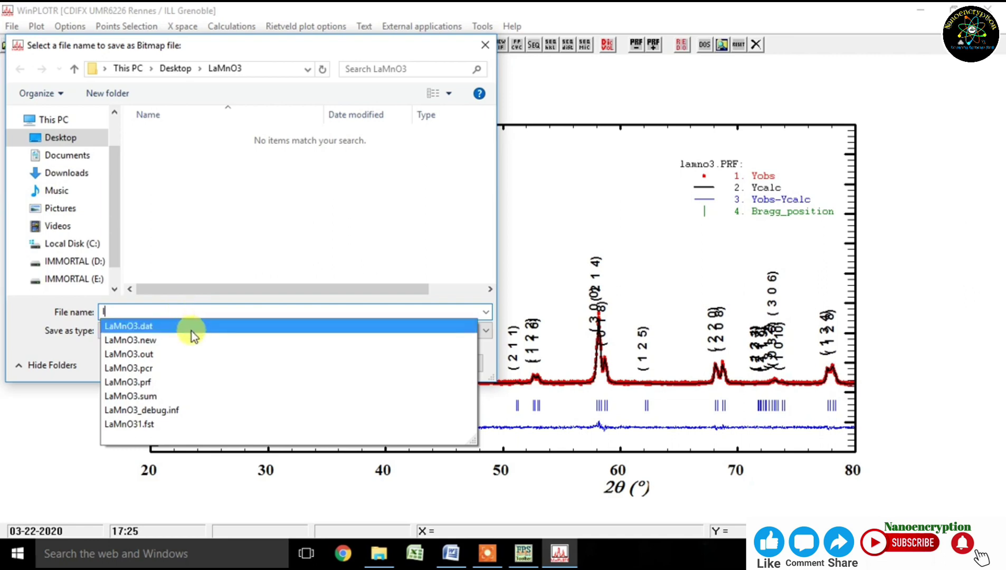
{"action": "left_click", "coordinate": [190, 326]}
{"action": "left_click", "coordinate": [191, 311]}
{"action": "key", "text": "BackSpace"}
{"action": "key", "text": "BackSpace"}
{"action": "key", "text": "BackSpace"}
{"action": "key", "text": "BackSpace"}
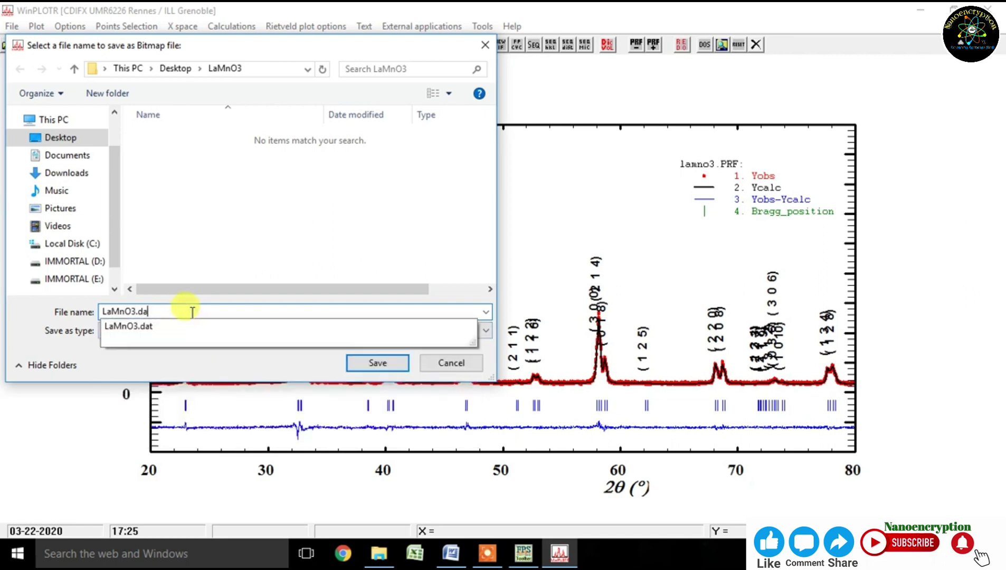
{"action": "left_click", "coordinate": [324, 239]}
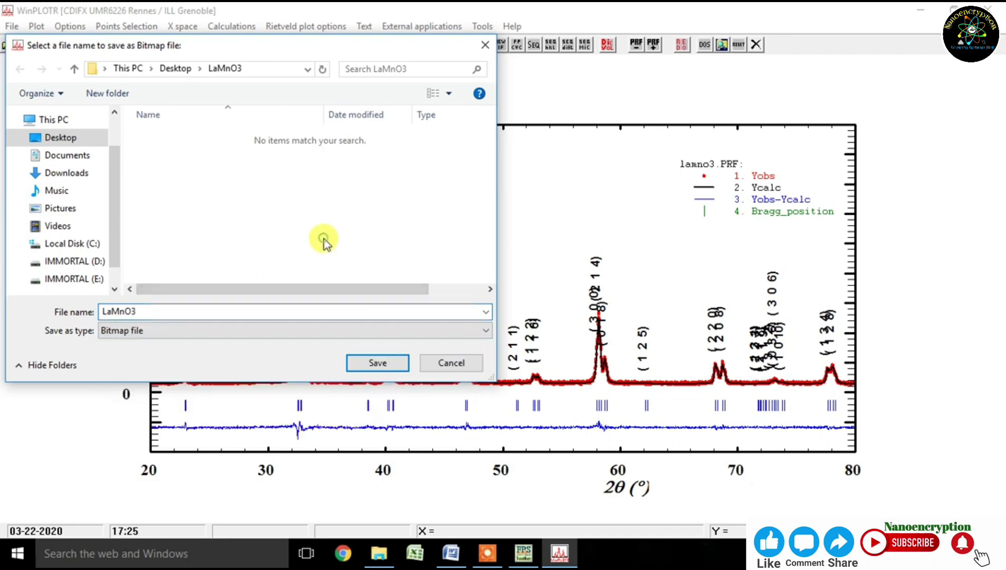
{"action": "left_click", "coordinate": [376, 362]}
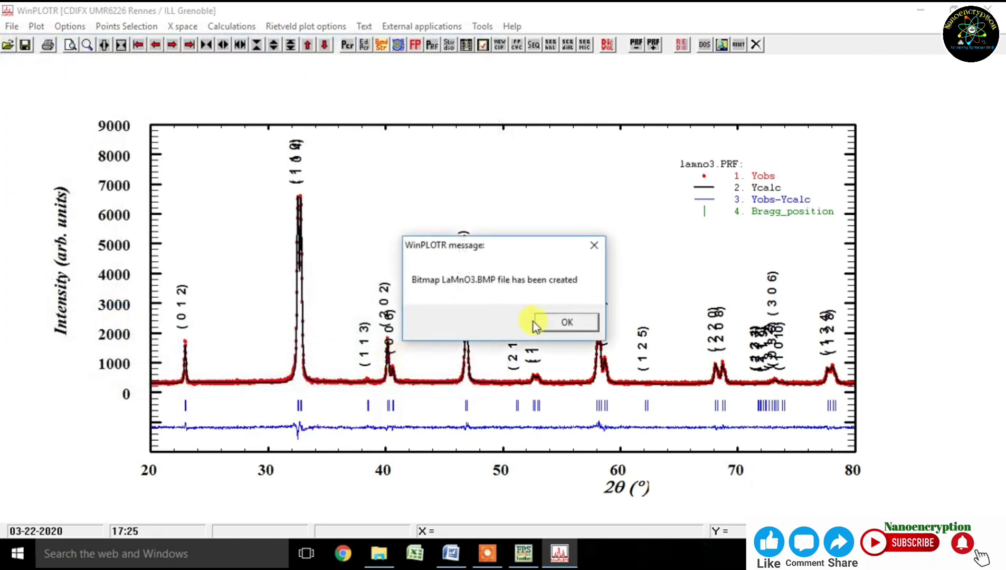
View the exported bitmap in the BMP viewer and close it
{"action": "left_click", "coordinate": [539, 321]}
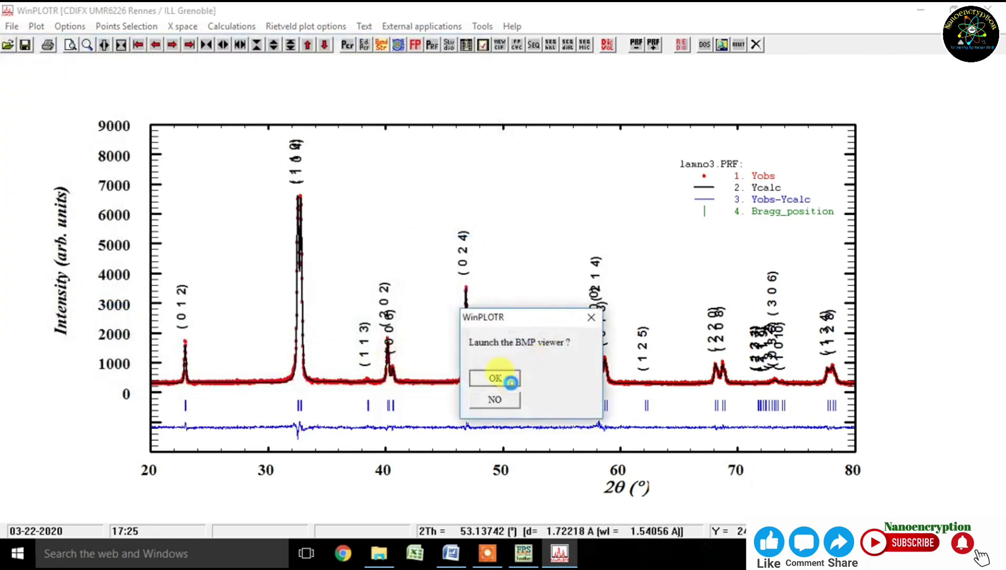
{"action": "left_click", "coordinate": [507, 380]}
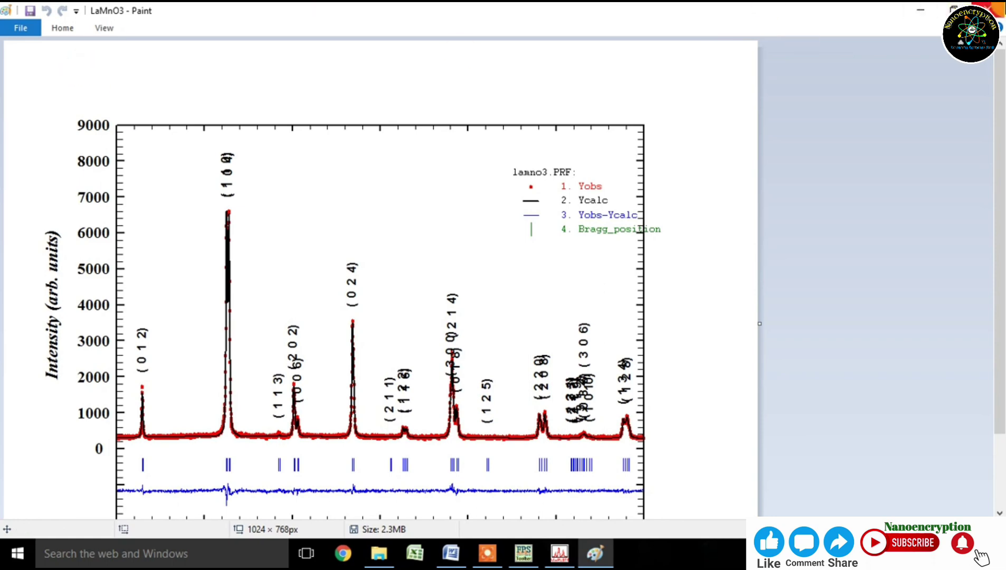
{"action": "left_click", "coordinate": [996, 9]}
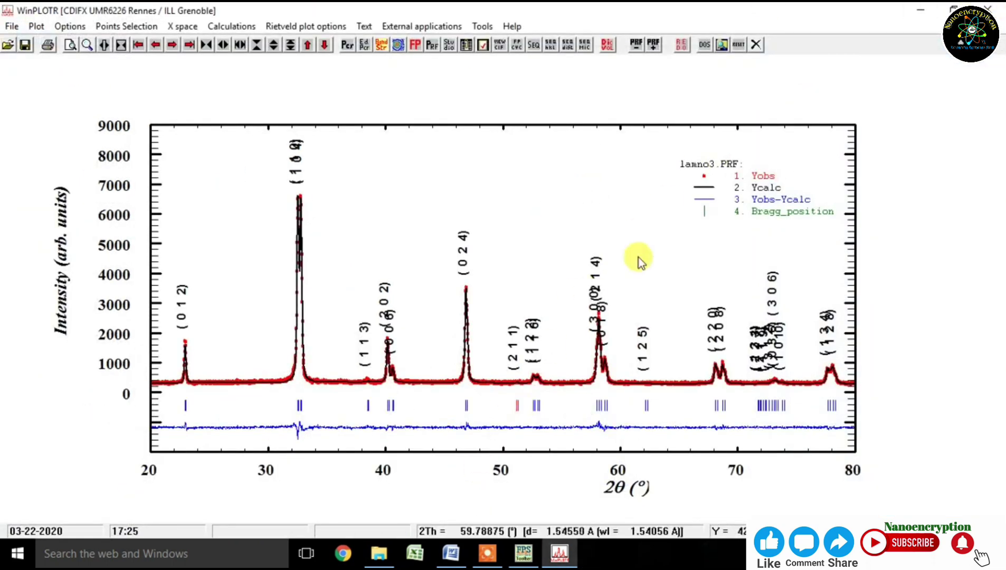
Minimize the open windows and launch VESTA from the Software\VESTA-win64 folder on drive E:
{"action": "left_click", "coordinate": [919, 7]}
{"action": "left_click", "coordinate": [919, 8]}
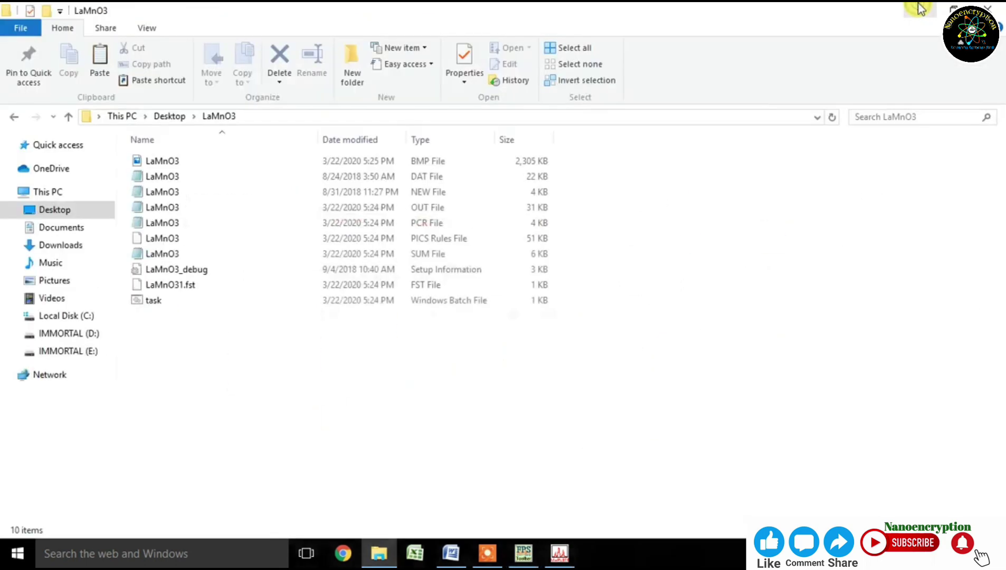
{"action": "left_click", "coordinate": [920, 8]}
{"action": "right_click", "coordinate": [697, 132]}
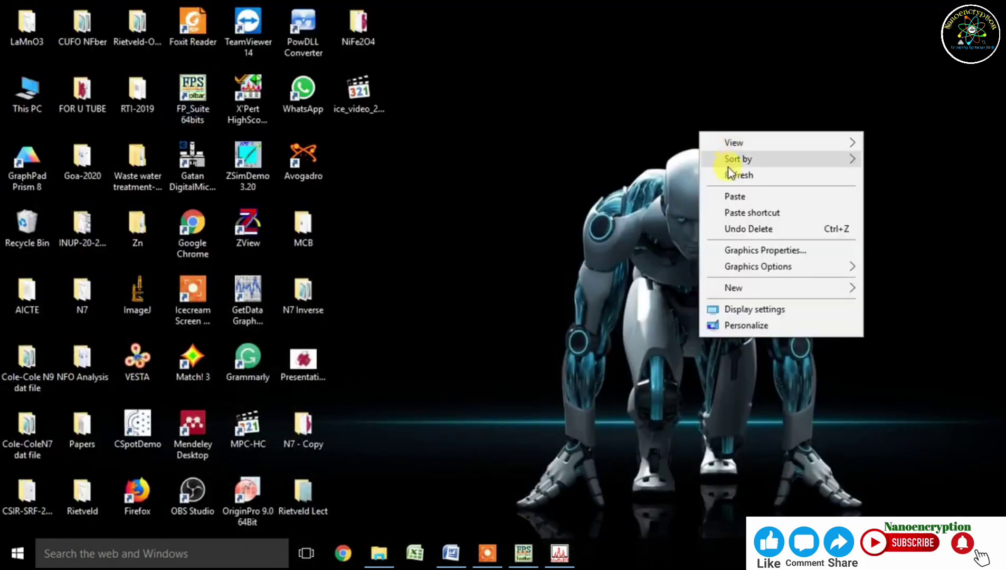
{"action": "left_click", "coordinate": [731, 176]}
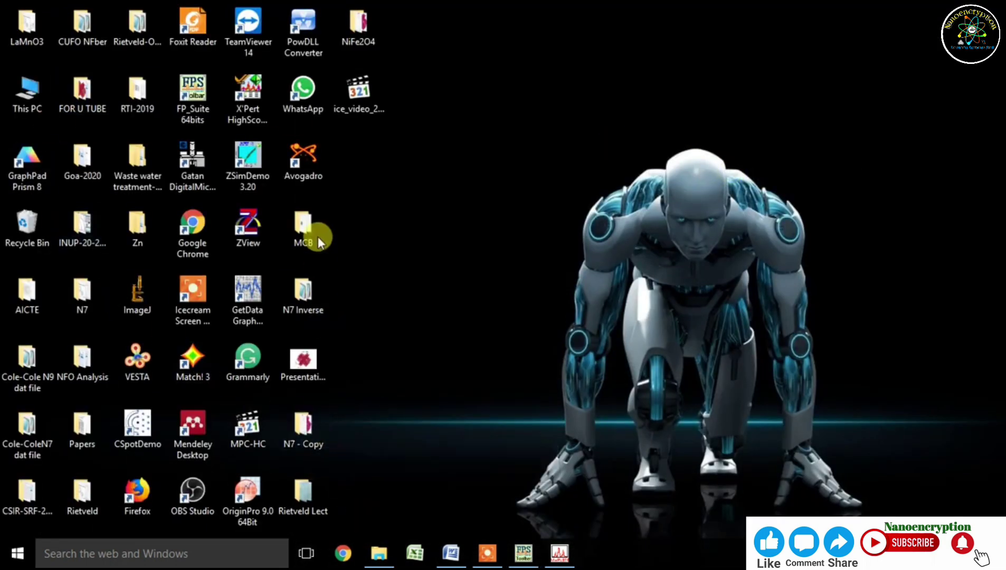
{"action": "double_click", "coordinate": [309, 241]}
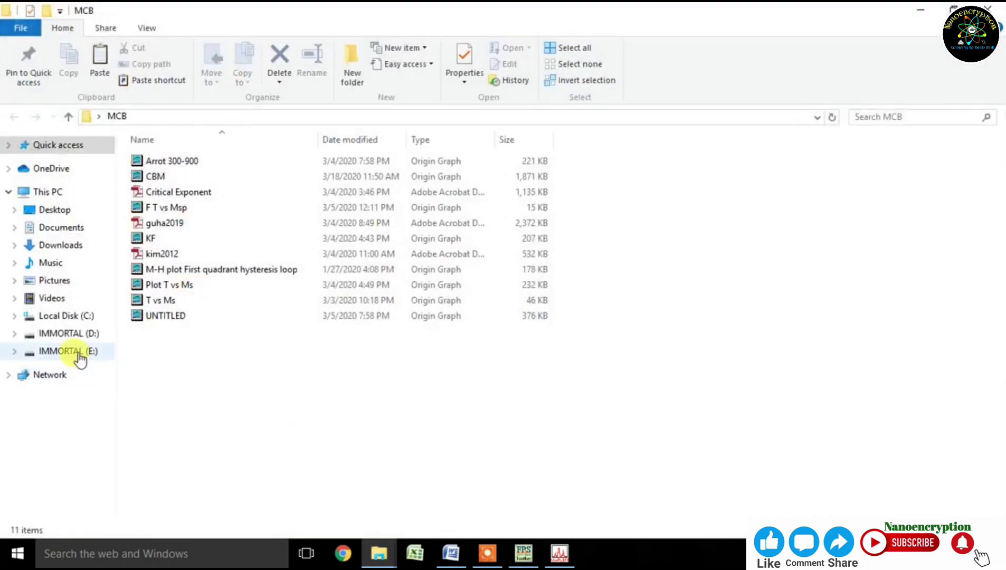
{"action": "left_click", "coordinate": [77, 351]}
{"action": "double_click", "coordinate": [870, 196]}
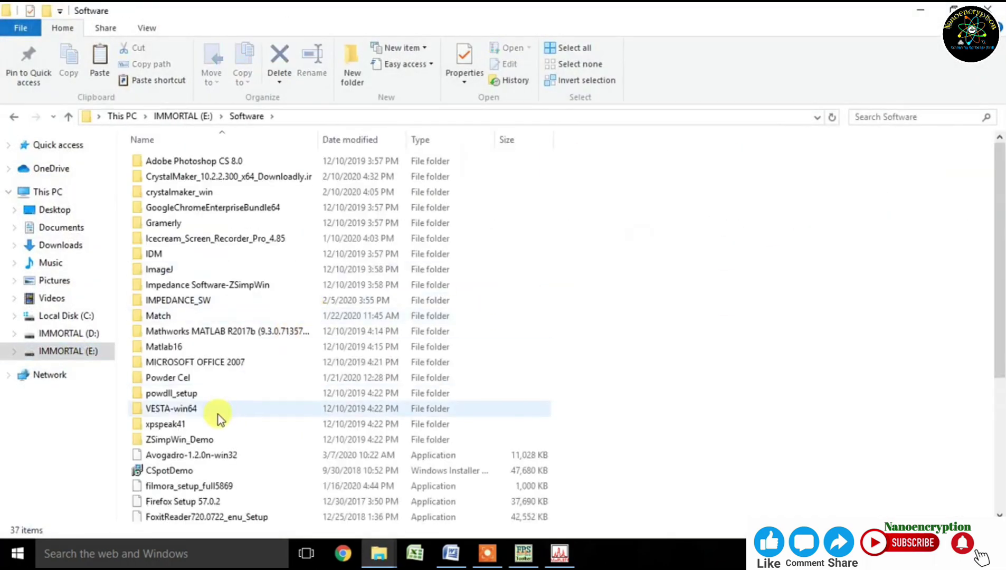
{"action": "double_click", "coordinate": [172, 406]}
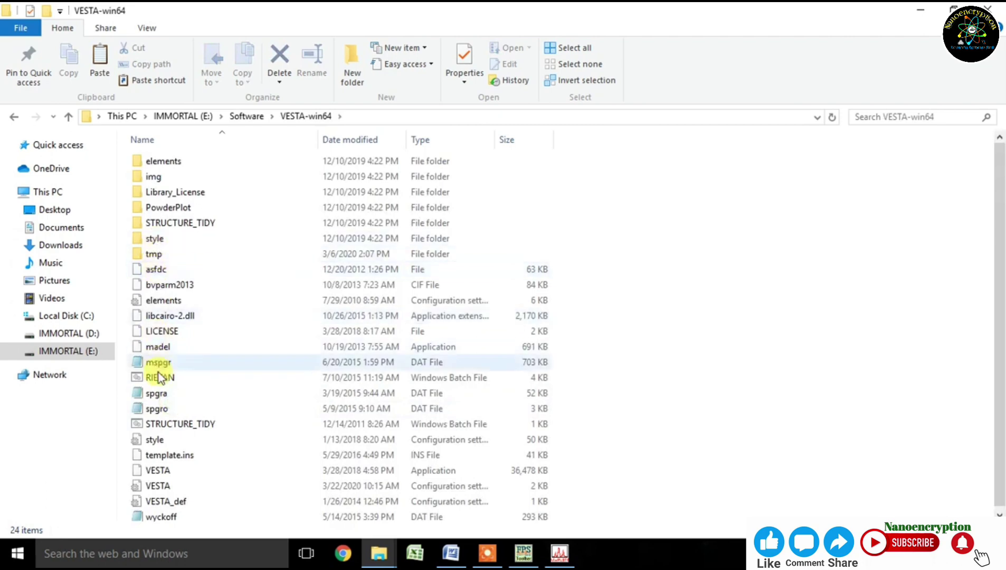
{"action": "double_click", "coordinate": [160, 471]}
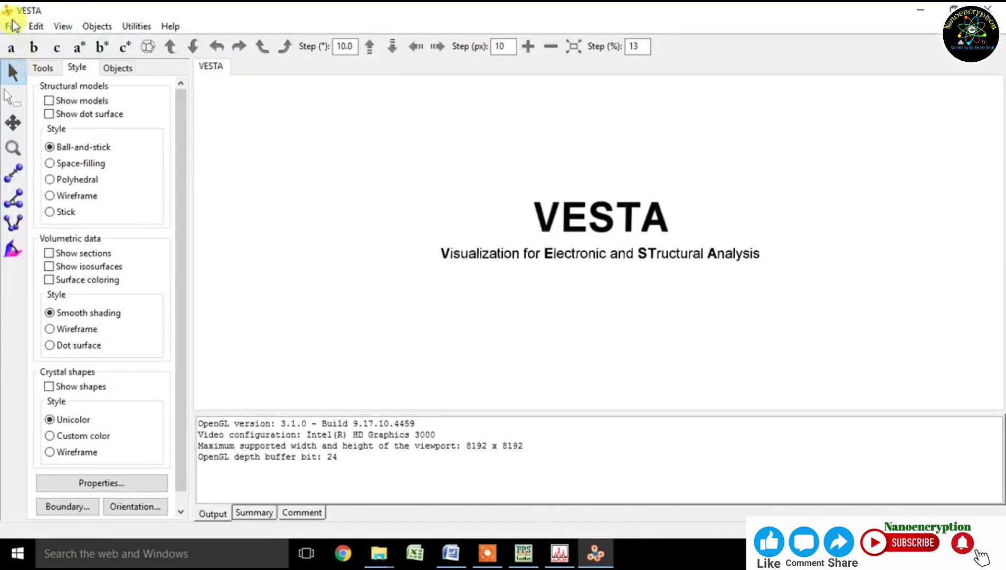
{"action": "left_click", "coordinate": [12, 26]}
{"action": "left_click", "coordinate": [40, 82]}
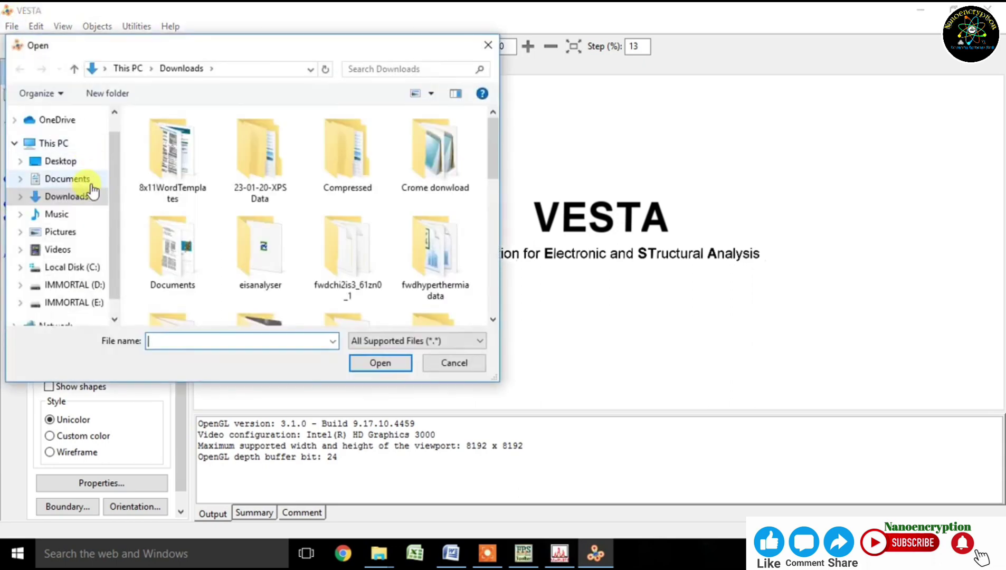
{"action": "left_click", "coordinate": [61, 160]}
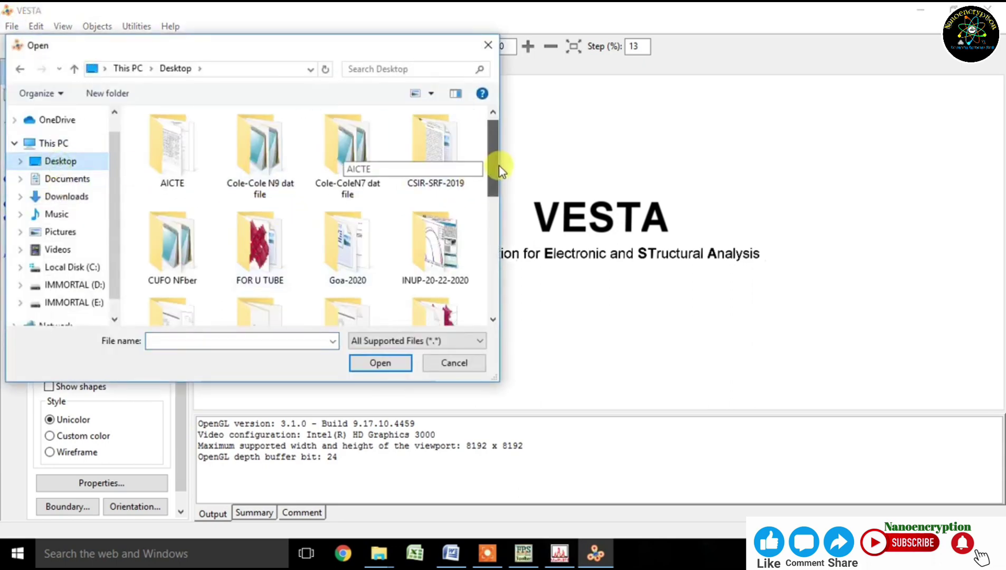
{"action": "scroll", "coordinate": [485, 206], "scroll_direction": "down", "scroll_amount": 5}
{"action": "double_click", "coordinate": [164, 189]}
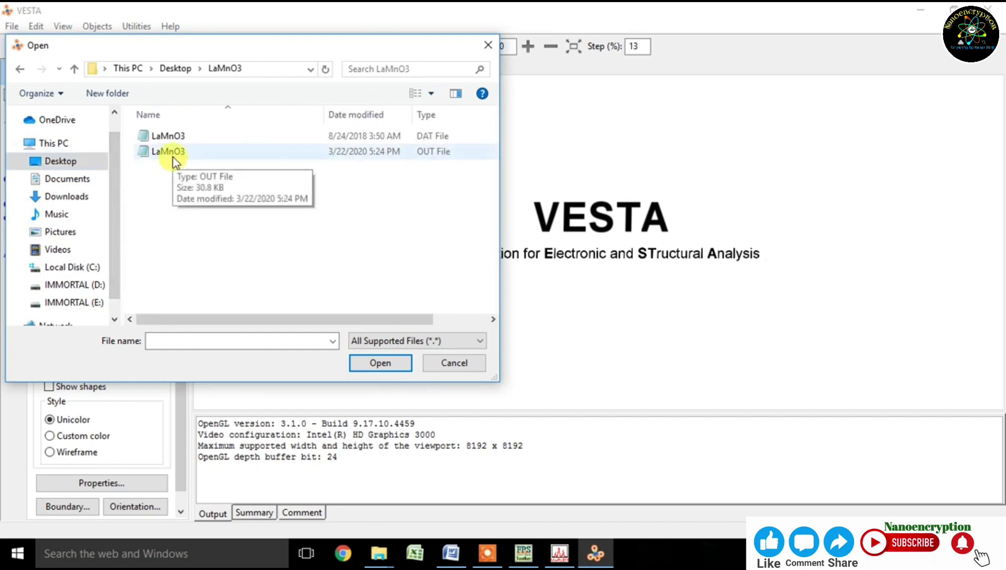
{"action": "left_click", "coordinate": [488, 44]}
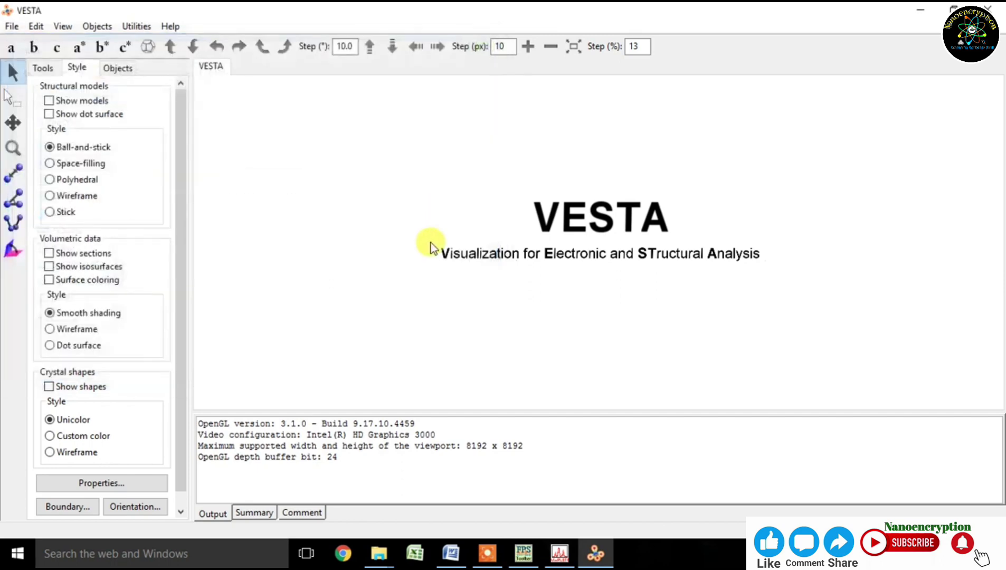
Switch to the FullProf Suite ToolBar and load the LaMnO3 PCR file in the PCR editor
{"action": "left_click", "coordinate": [527, 549]}
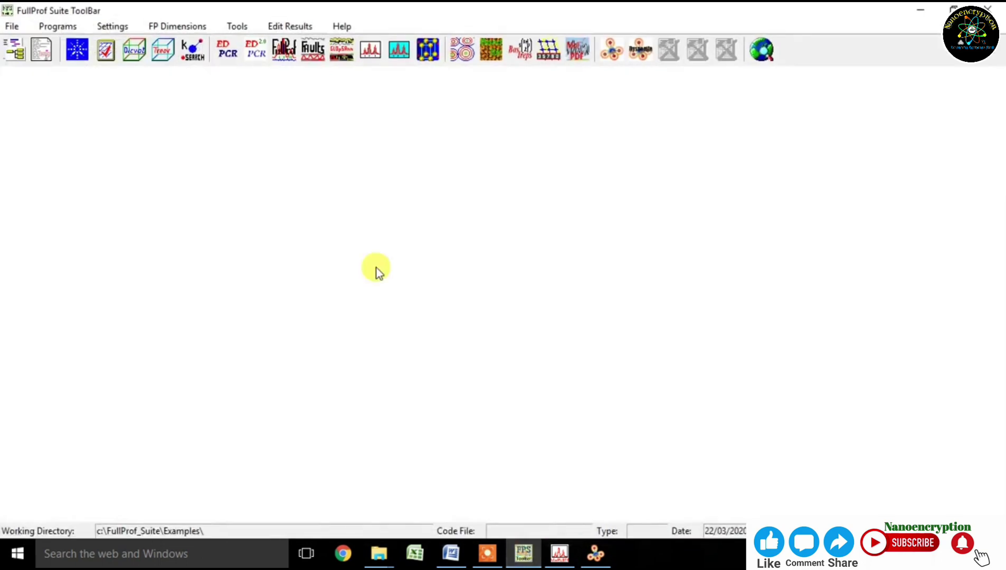
{"action": "left_click", "coordinate": [230, 51]}
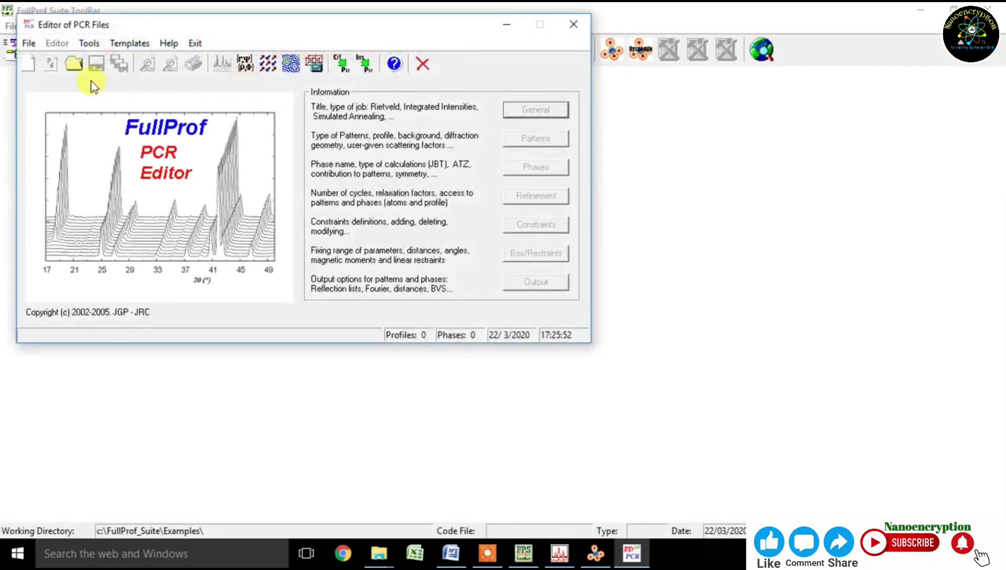
{"action": "left_click", "coordinate": [74, 65]}
{"action": "left_click", "coordinate": [185, 153]}
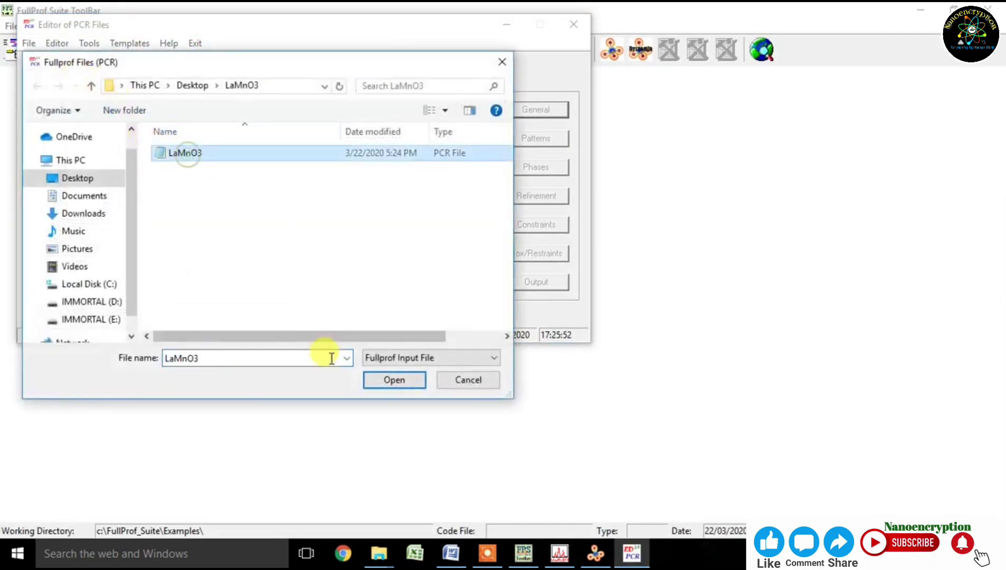
{"action": "left_click", "coordinate": [393, 379]}
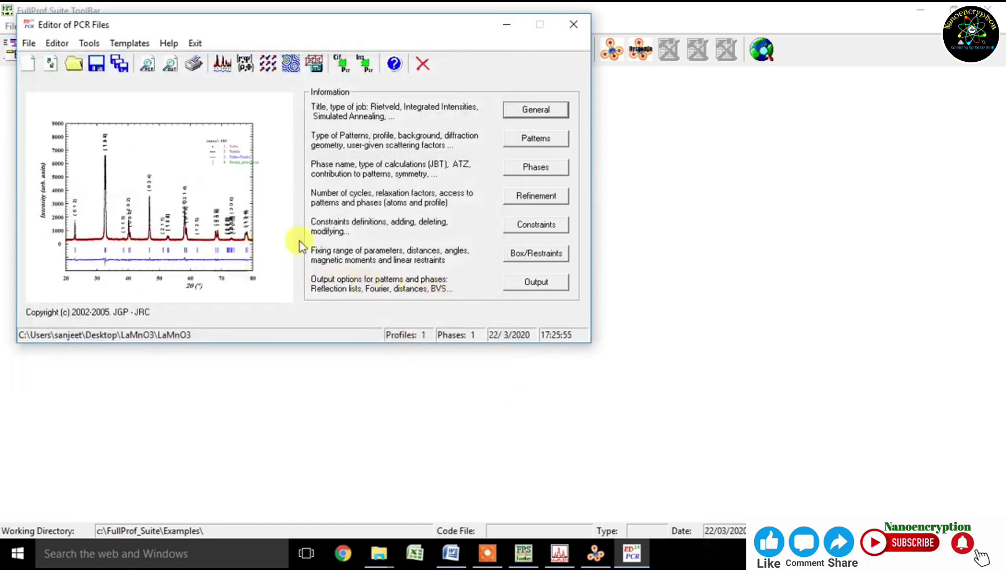
Enable the Crystallographic Information File (CIF) in the PCR file's output options
{"action": "left_click", "coordinate": [537, 282]}
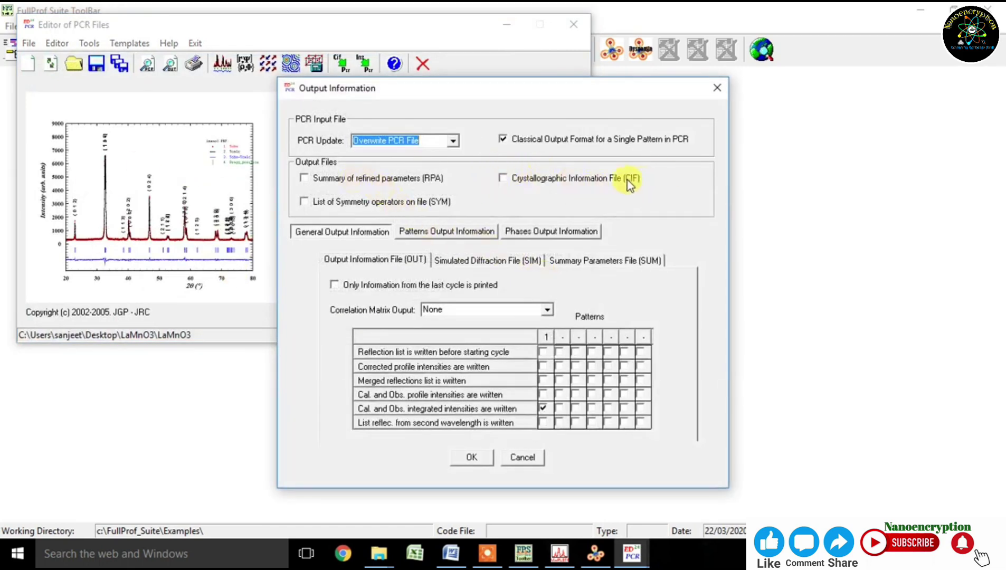
{"action": "left_click", "coordinate": [540, 178]}
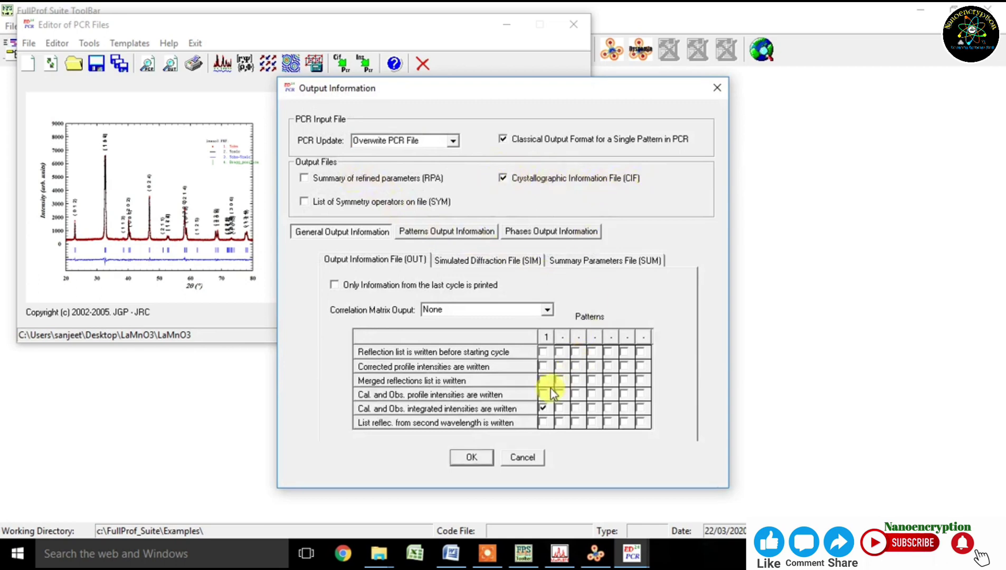
{"action": "left_click", "coordinate": [486, 458]}
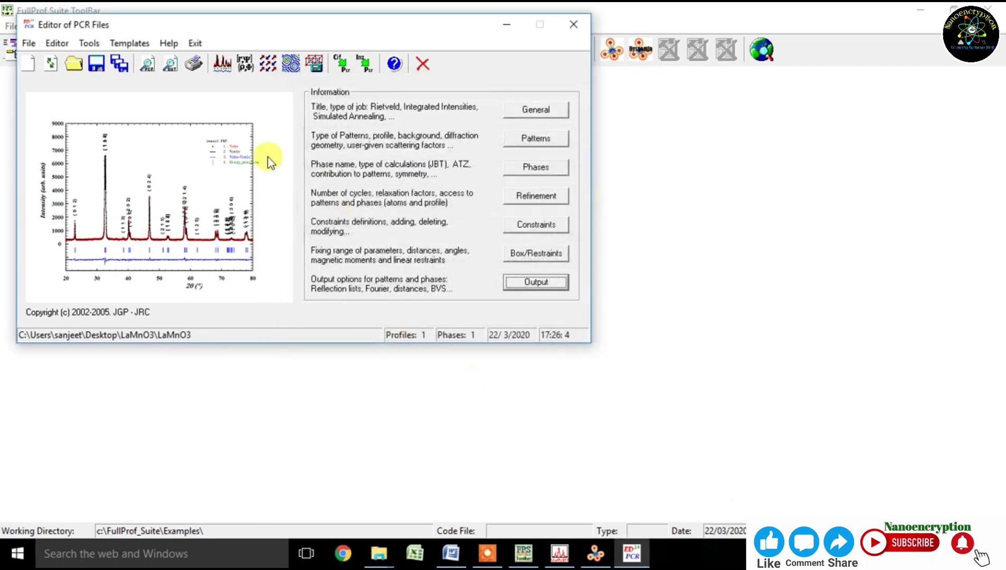
Run the FullProf refinement of LaMnO3, reload the PCR file and close the PCR editor
{"action": "left_click", "coordinate": [223, 64]}
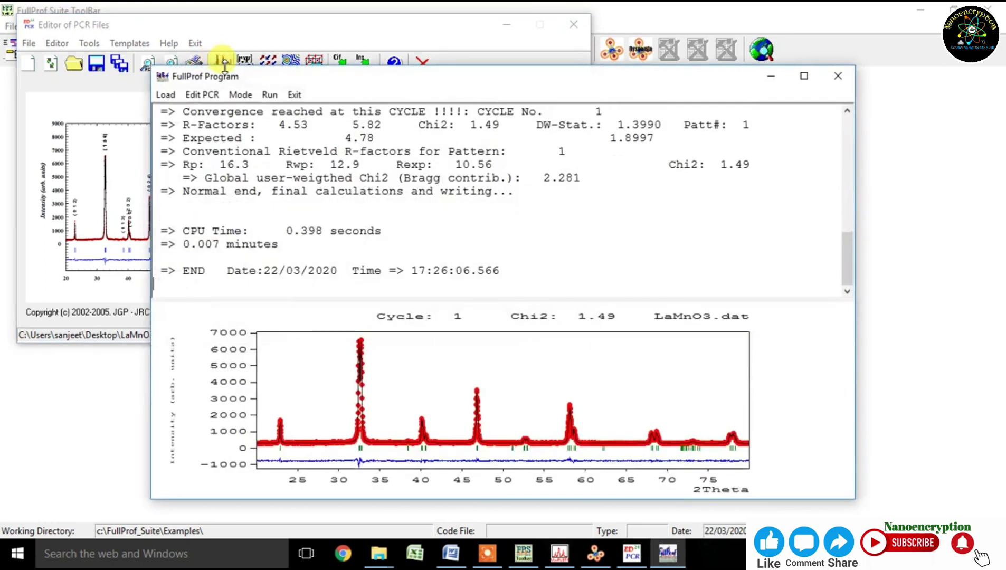
{"action": "left_click", "coordinate": [293, 94]}
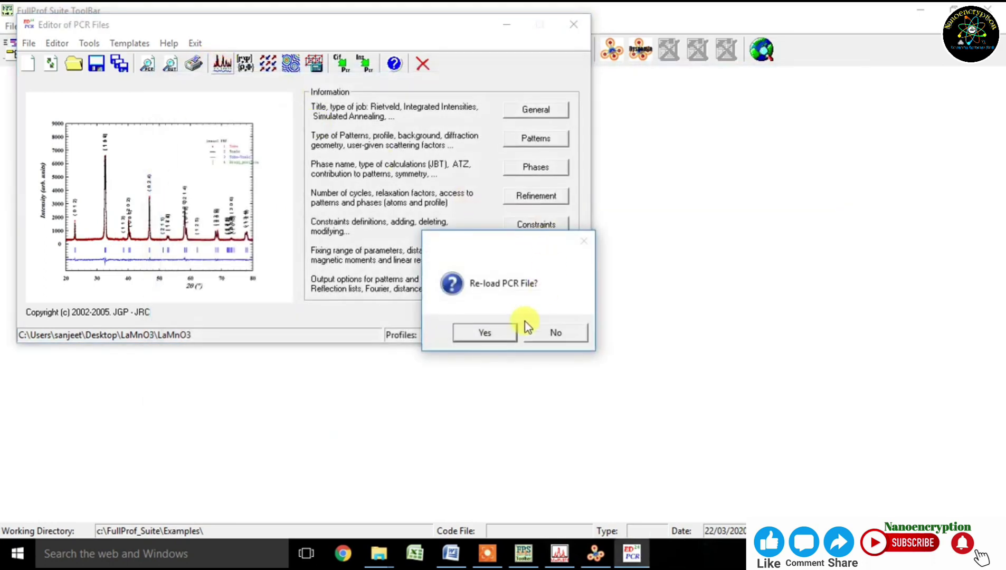
{"action": "left_click", "coordinate": [498, 336]}
{"action": "left_click", "coordinate": [573, 25]}
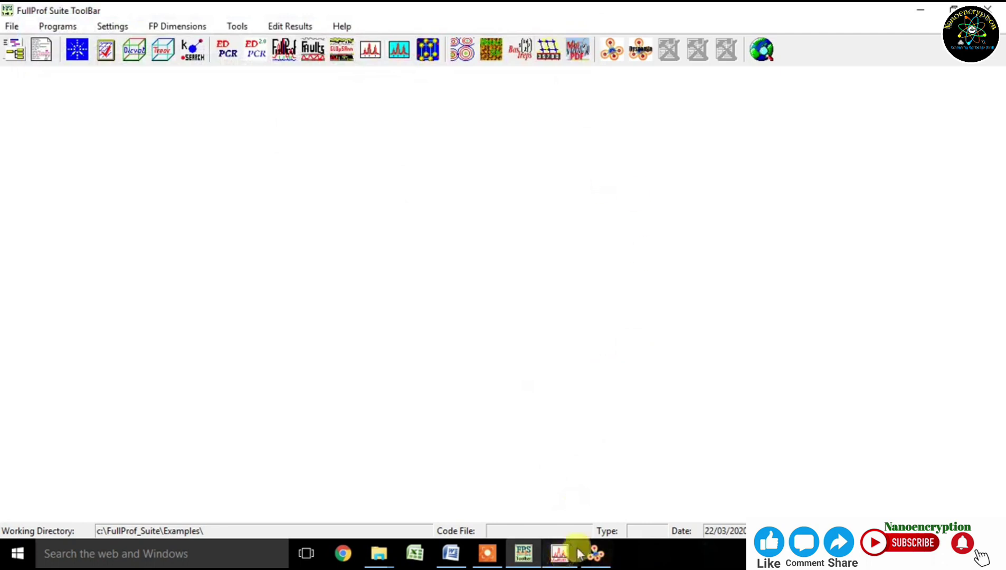
Switch to VESTA and open the LaMnO3 CIF file from the LaMnO3 folder on the Desktop
{"action": "left_click", "coordinate": [598, 554]}
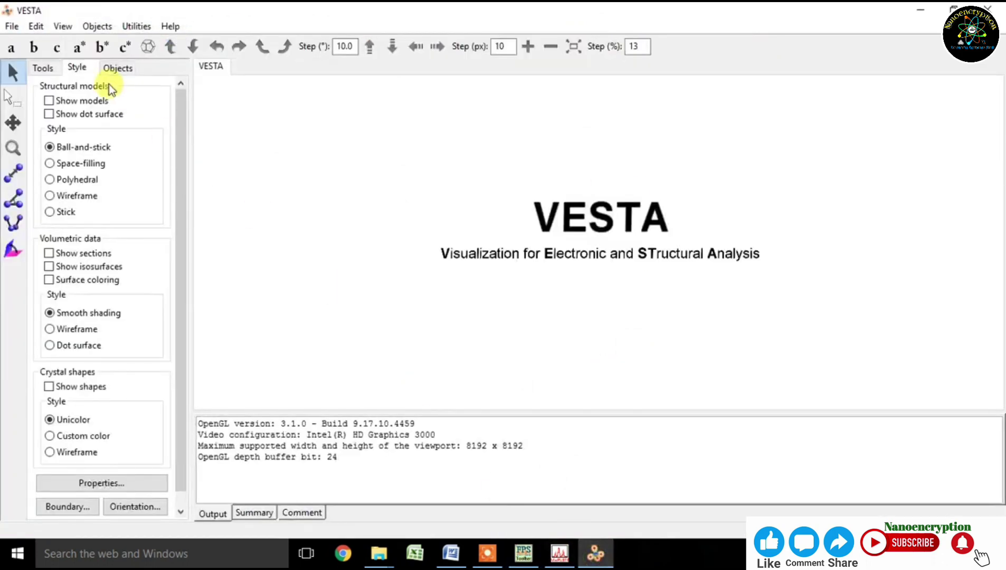
{"action": "left_click", "coordinate": [12, 27]}
{"action": "left_click", "coordinate": [27, 79]}
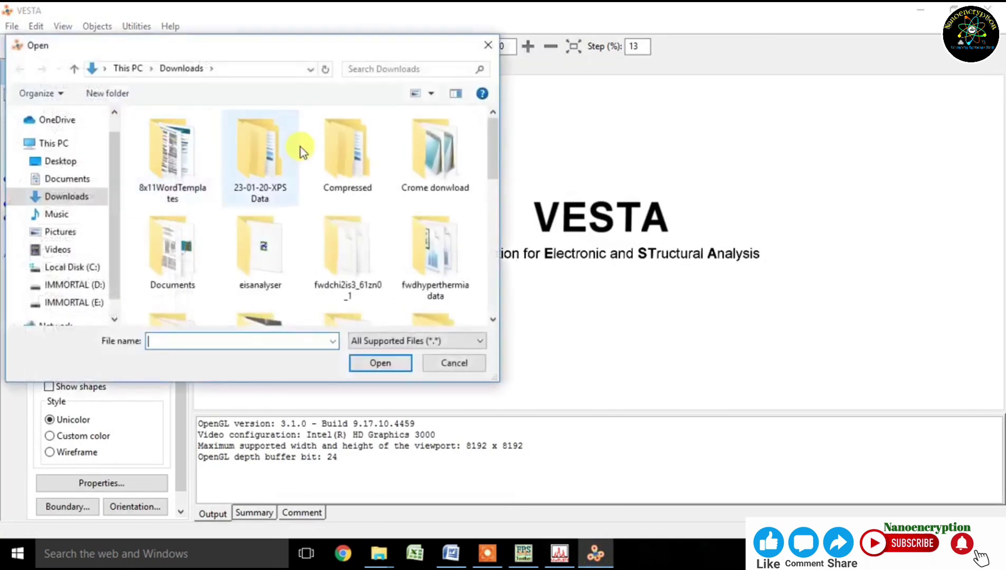
{"action": "left_click", "coordinate": [69, 161]}
{"action": "left_click_drag", "start_coordinate": [491, 159], "coordinate": [487, 213]}
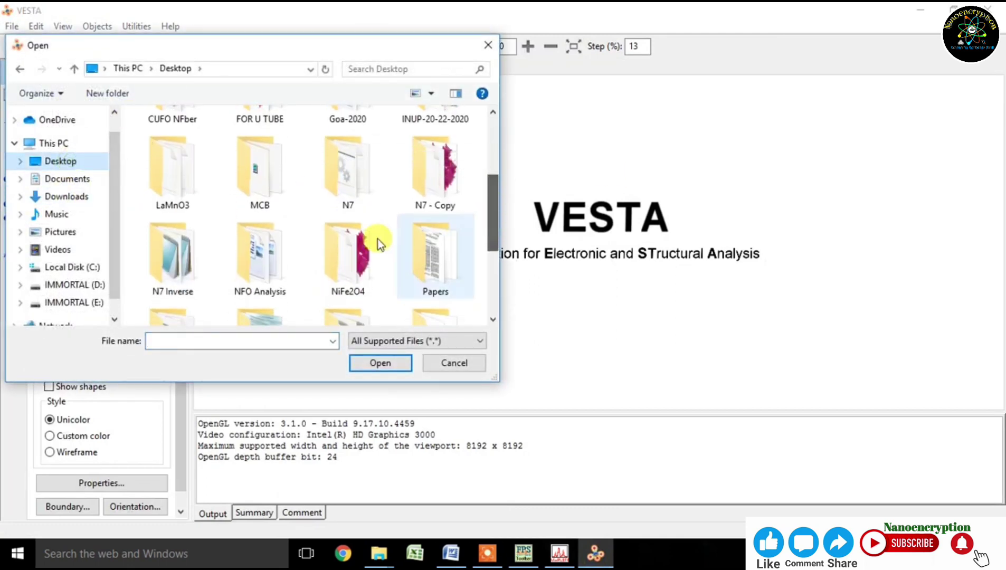
{"action": "double_click", "coordinate": [183, 197]}
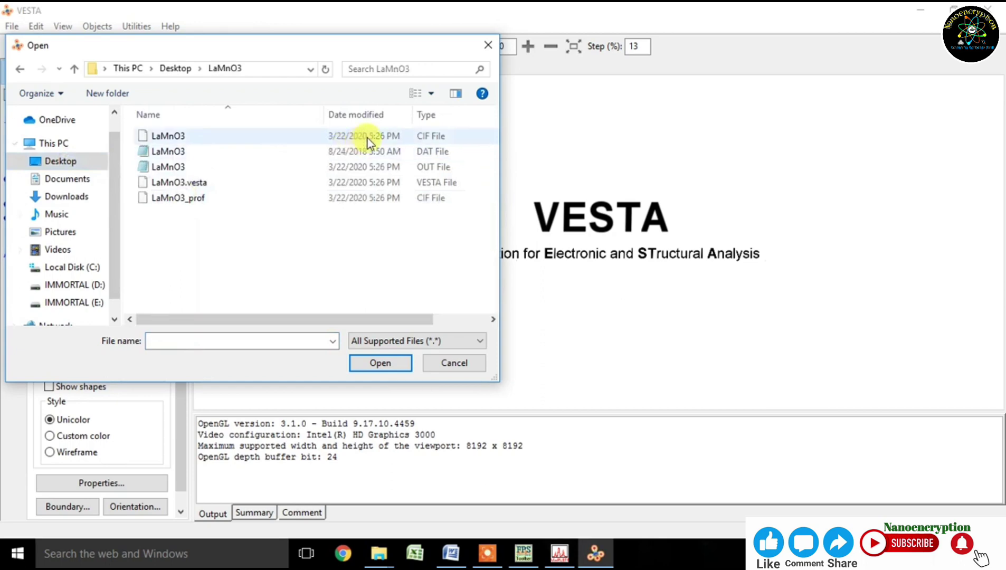
{"action": "left_click", "coordinate": [340, 138]}
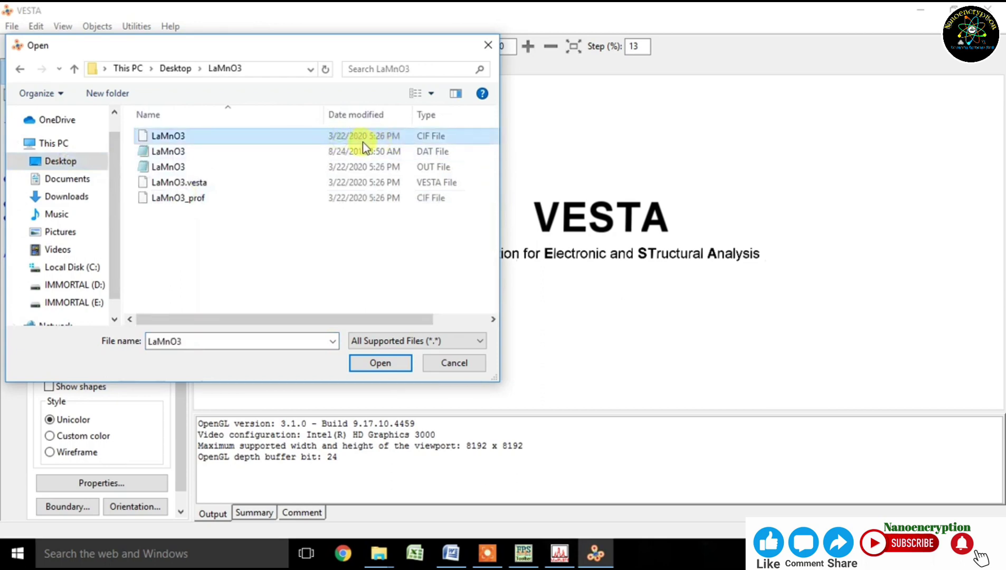
{"action": "left_click", "coordinate": [380, 363]}
Enlarge the LaMnO3 structure, try the Space-filling, Wireframe and Stick styles, and display it in Polyhedral style
{"action": "left_click_drag", "start_coordinate": [507, 303], "coordinate": [563, 250]}
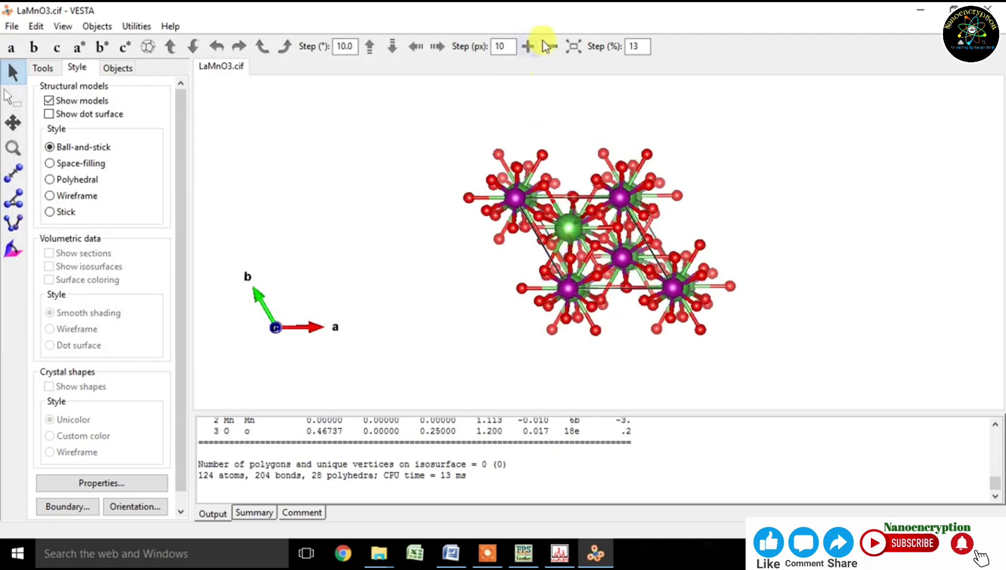
{"action": "double_click", "coordinate": [528, 46]}
{"action": "left_click", "coordinate": [527, 46]}
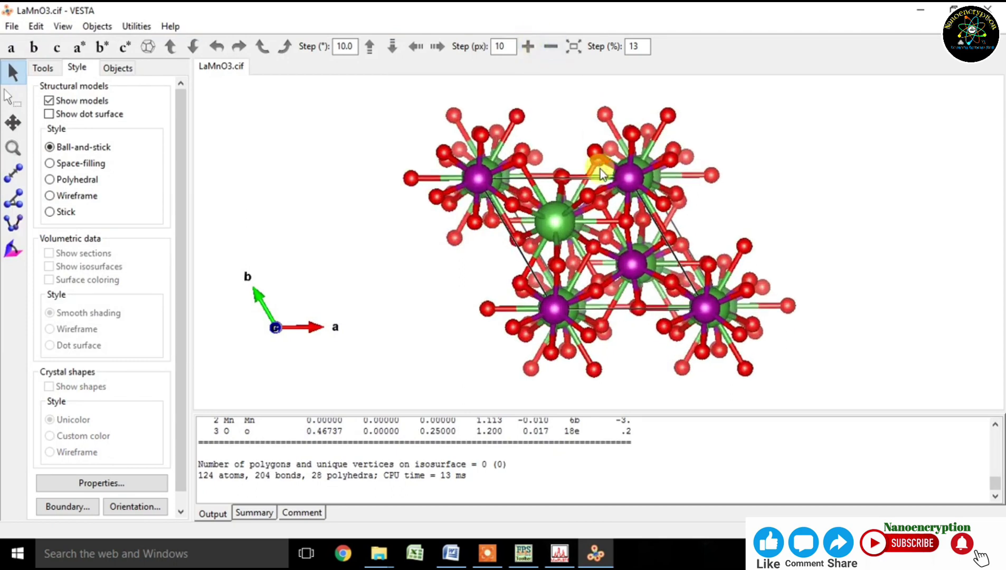
{"action": "left_click_drag", "start_coordinate": [595, 181], "coordinate": [586, 182]}
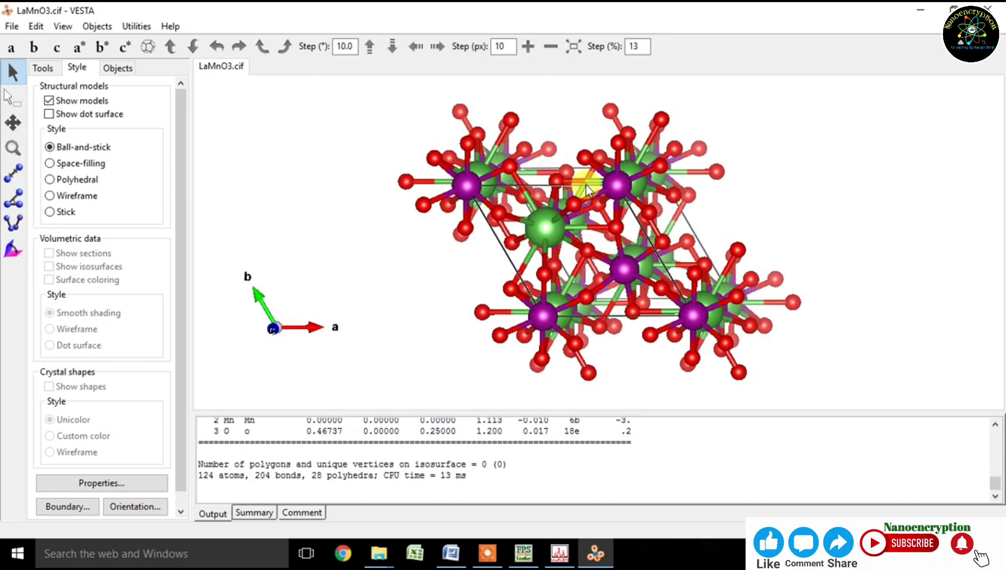
{"action": "left_click", "coordinate": [93, 165]}
{"action": "left_click", "coordinate": [89, 180]}
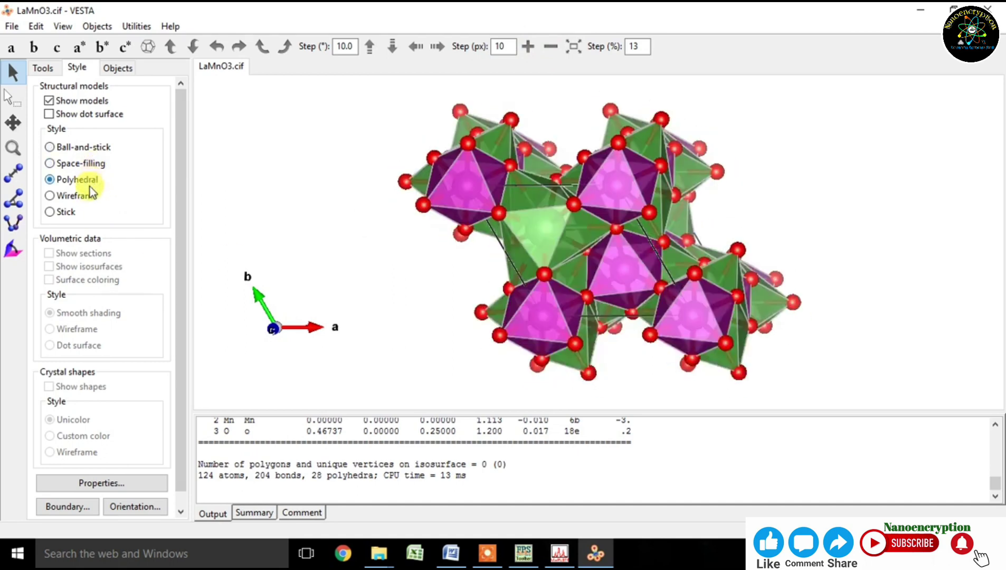
{"action": "left_click", "coordinate": [90, 195]}
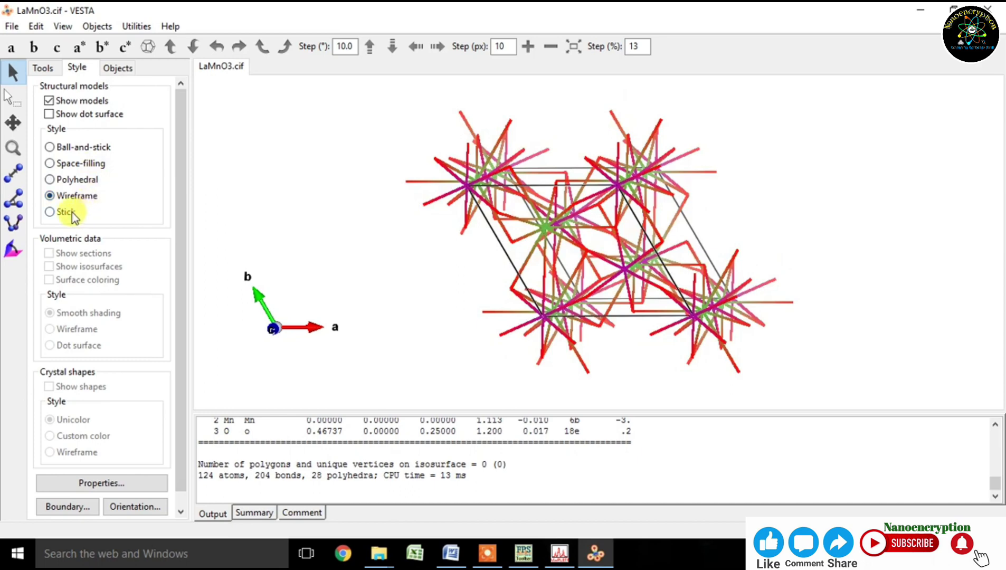
{"action": "left_click", "coordinate": [74, 212]}
{"action": "left_click", "coordinate": [84, 180]}
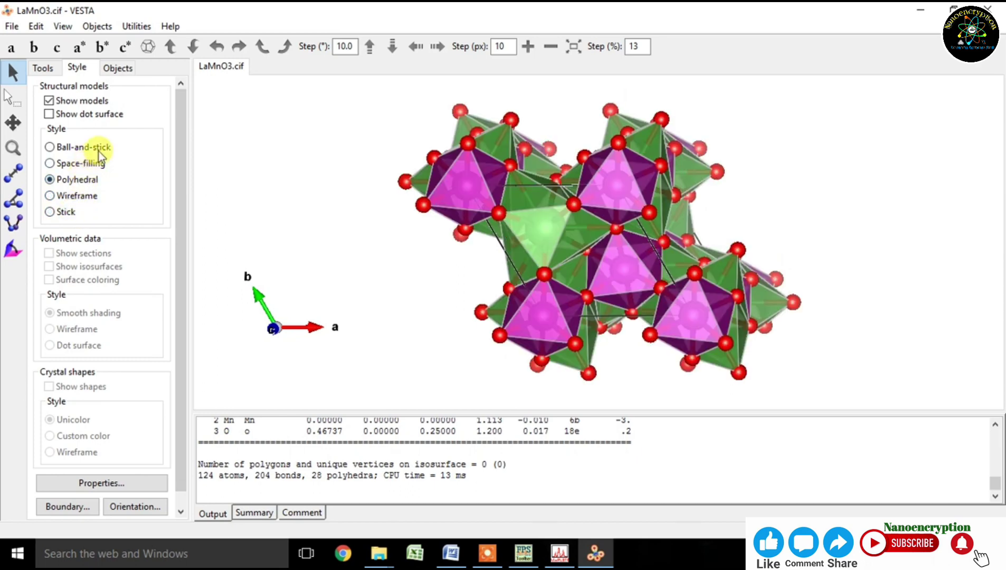
Show the atom labels for the Mn, O and La sites in the structure
{"action": "left_click", "coordinate": [120, 68]}
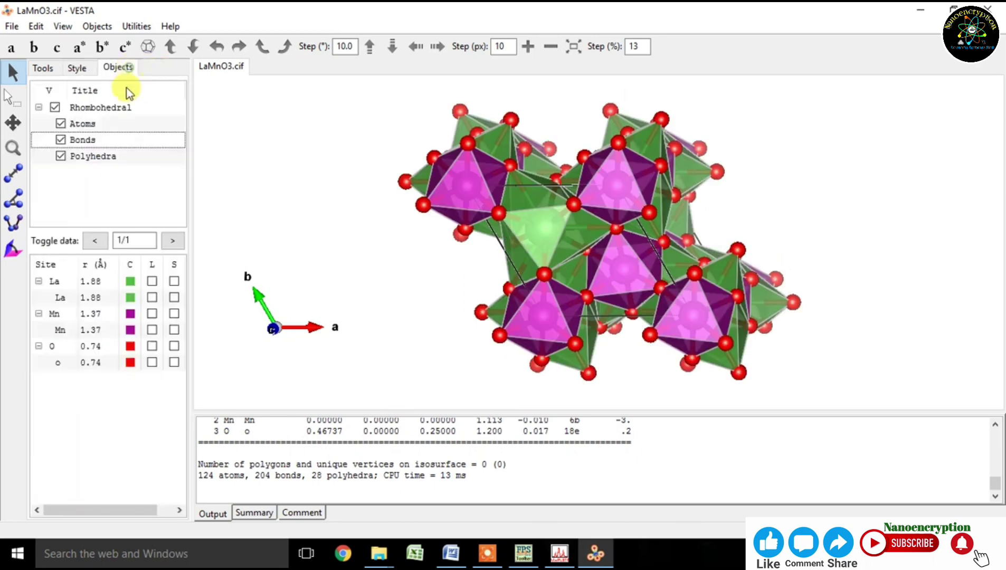
{"action": "left_click", "coordinate": [152, 331]}
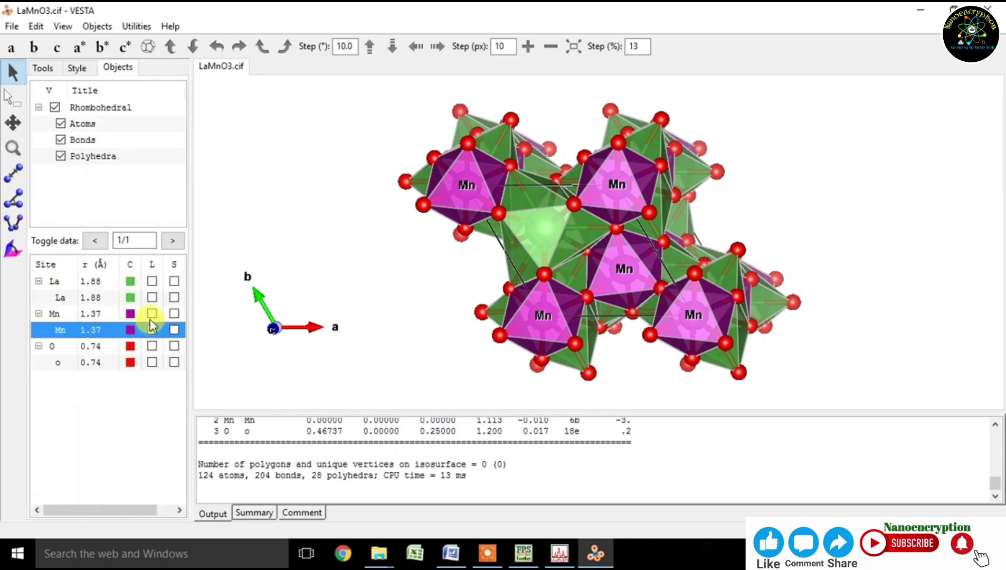
{"action": "left_click", "coordinate": [152, 362]}
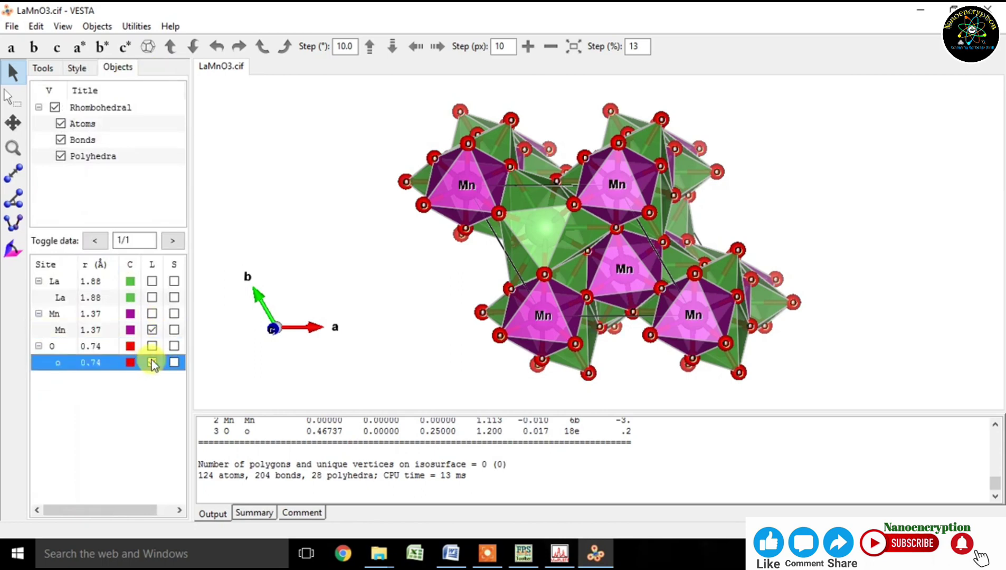
{"action": "left_click", "coordinate": [152, 298]}
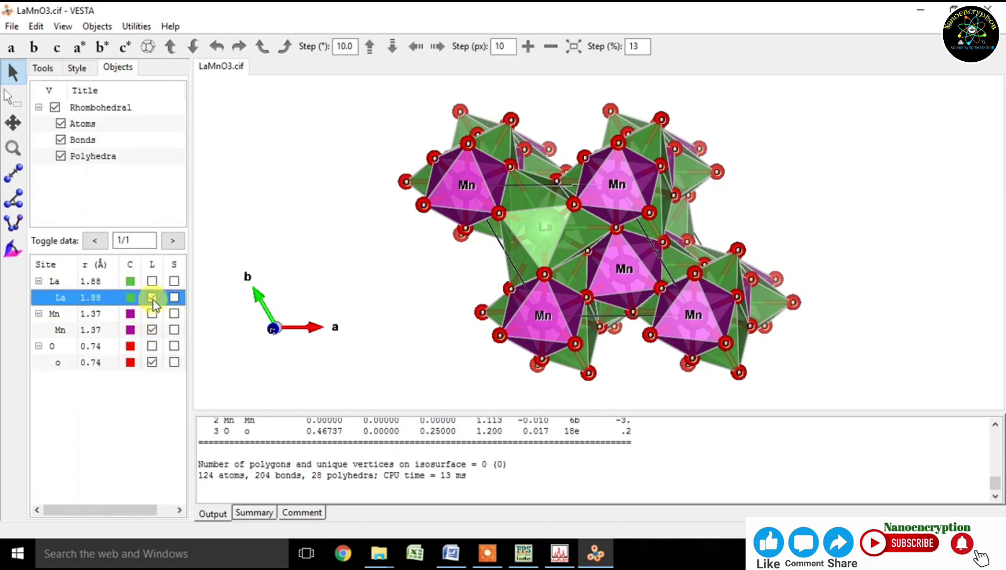
{"action": "left_click", "coordinate": [78, 67]}
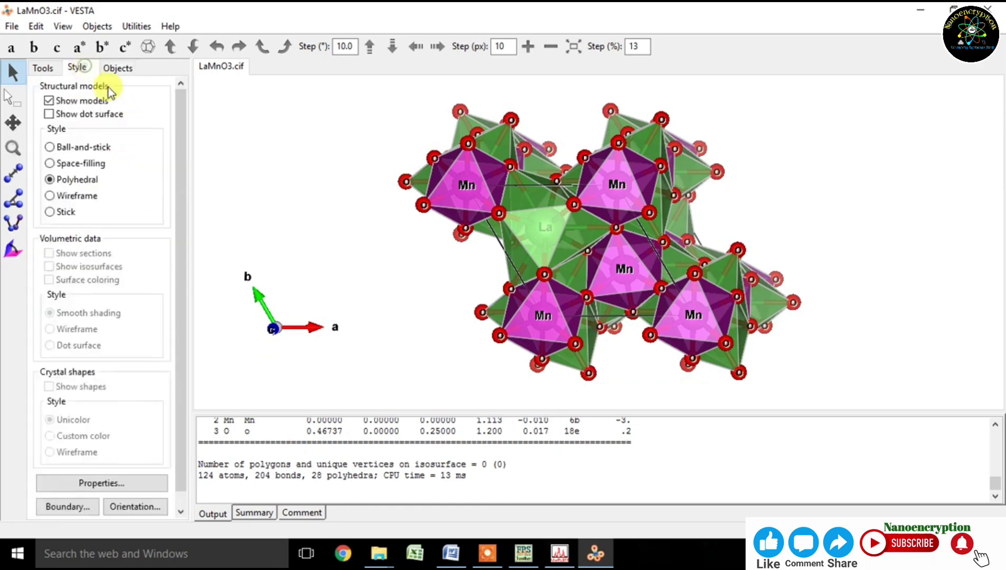
Examine the labelled structure from several angles, along the a, b and c axes, and in Ball-and-stick style
{"action": "left_click_drag", "start_coordinate": [411, 168], "coordinate": [660, 221]}
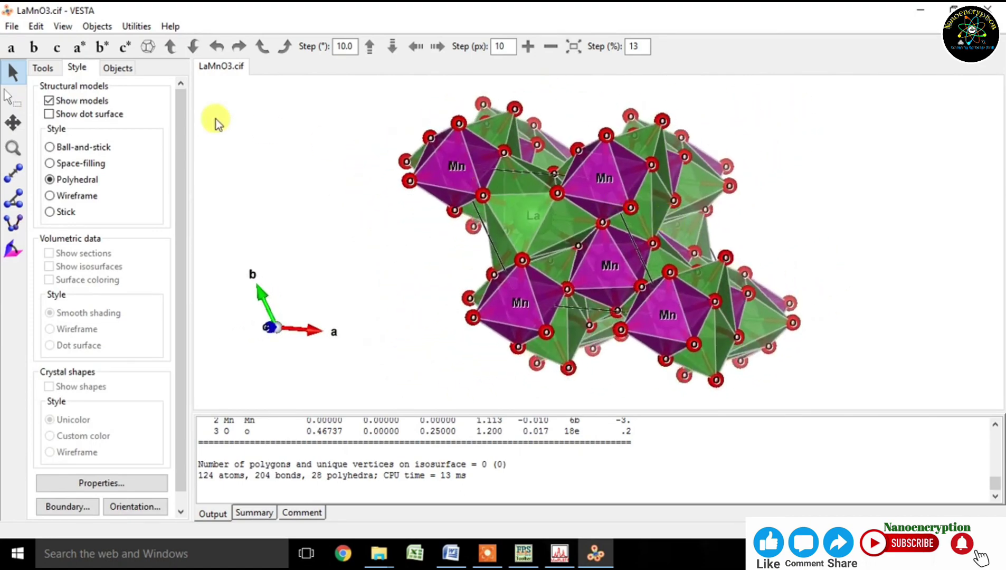
{"action": "left_click", "coordinate": [56, 47]}
{"action": "left_click_drag", "start_coordinate": [482, 207], "coordinate": [459, 213]}
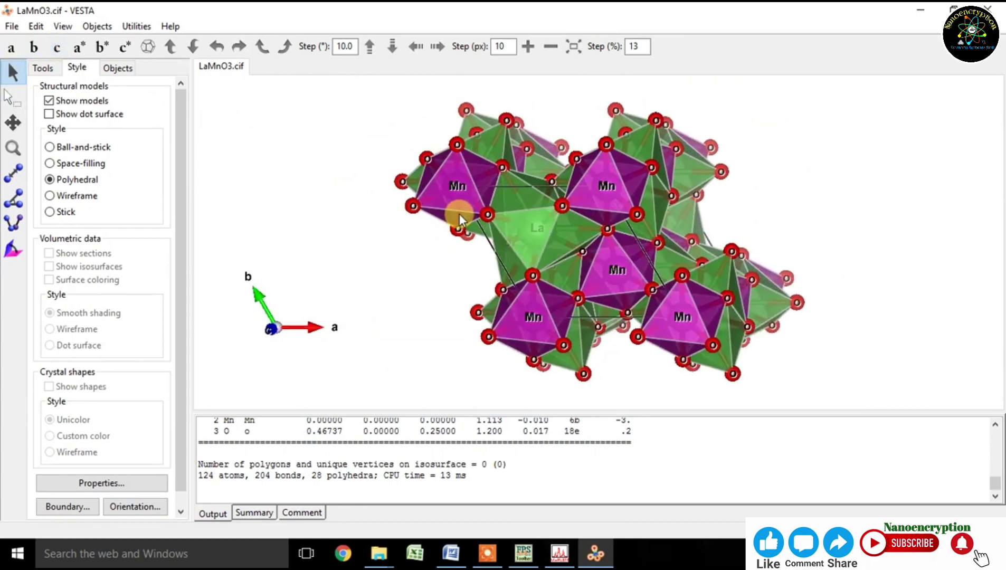
{"action": "left_click", "coordinate": [11, 48]}
{"action": "left_click", "coordinate": [36, 49]}
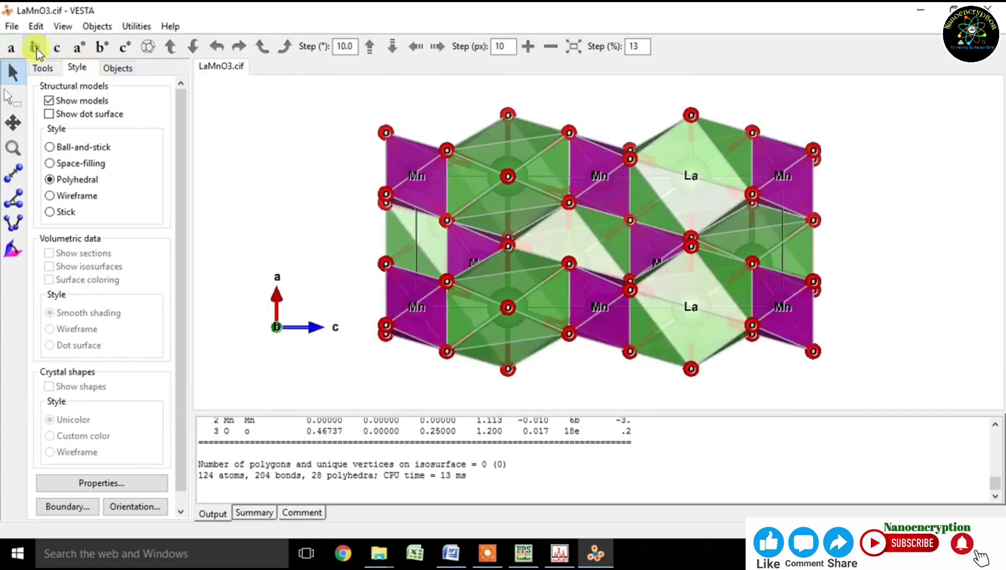
{"action": "left_click", "coordinate": [57, 48]}
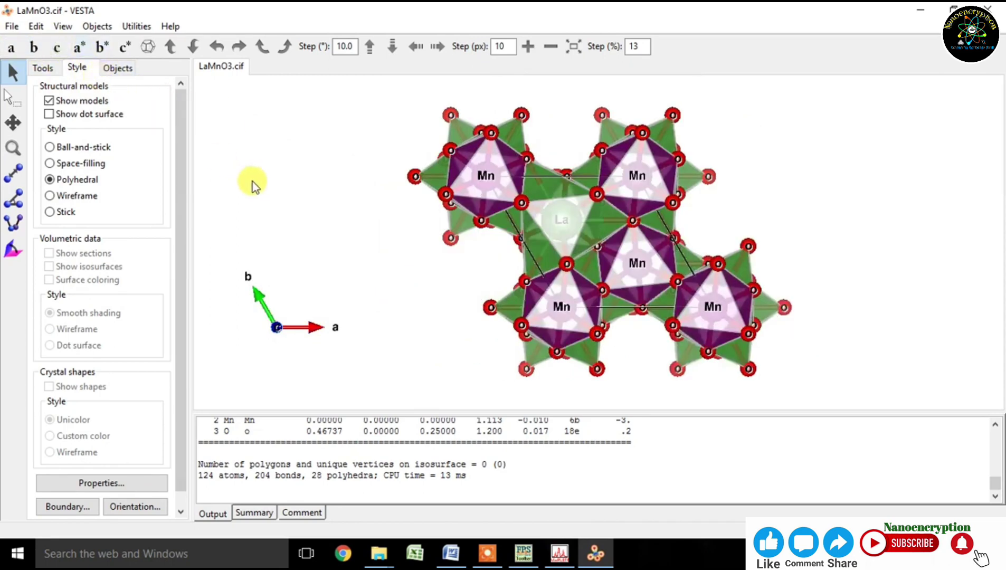
{"action": "left_click", "coordinate": [74, 147]}
{"action": "left_click_drag", "start_coordinate": [332, 190], "coordinate": [403, 214]}
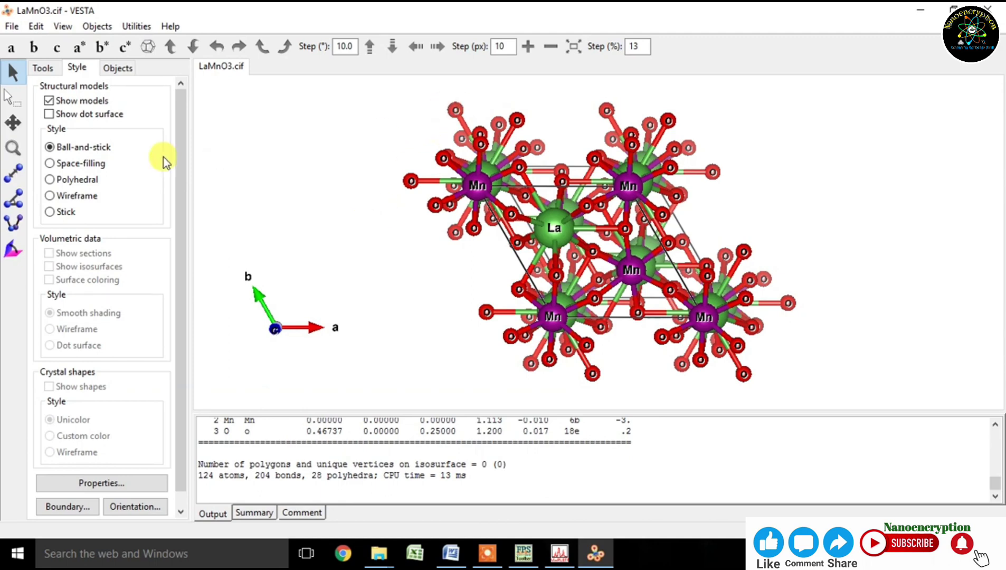
Hide the Mn, La and O site labels and return the structure to Polyhedral style
{"action": "left_click", "coordinate": [119, 69]}
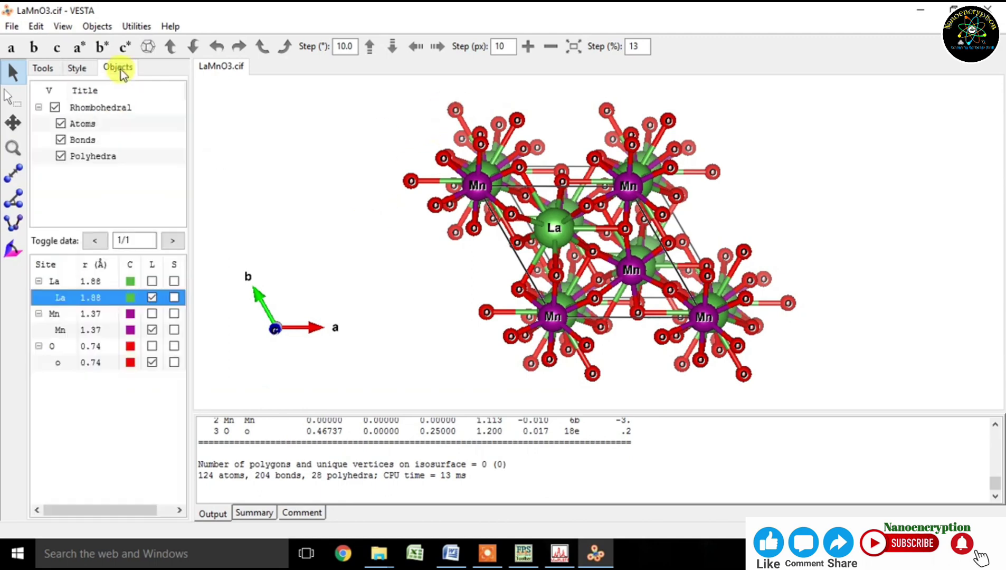
{"action": "left_click", "coordinate": [151, 331]}
{"action": "left_click", "coordinate": [152, 297]}
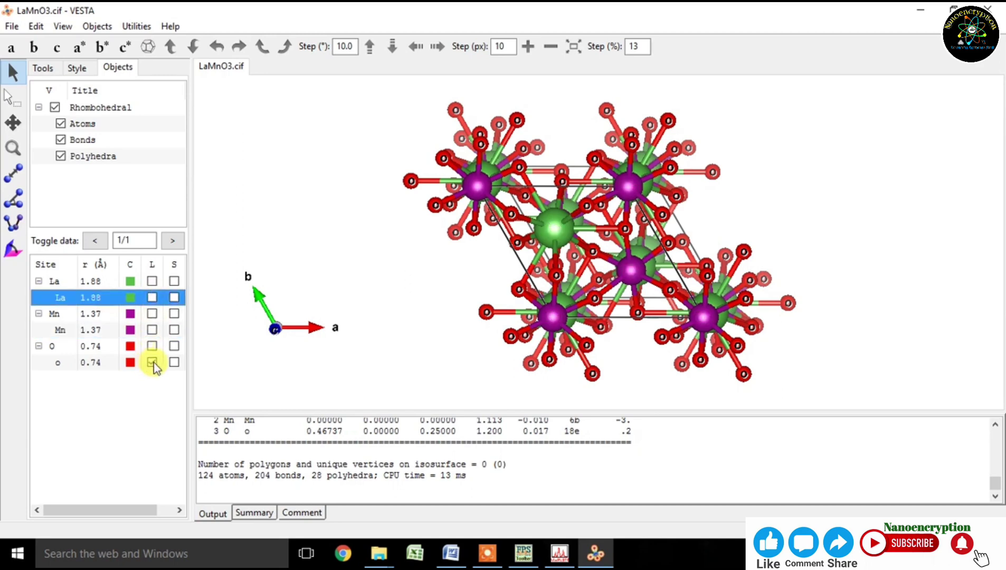
{"action": "left_click", "coordinate": [152, 363]}
{"action": "left_click", "coordinate": [77, 69]}
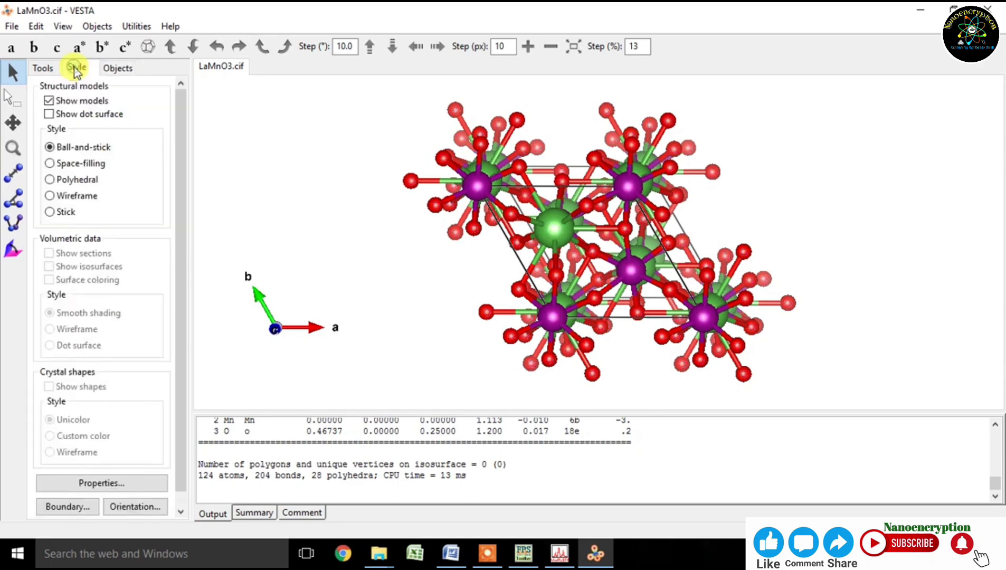
{"action": "left_click", "coordinate": [77, 180]}
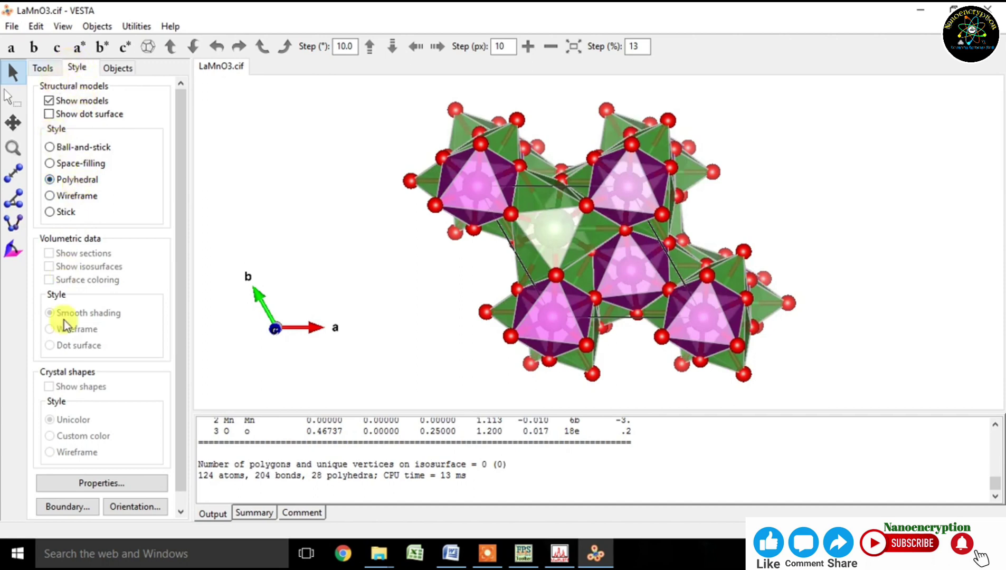
Set the plane colour of the La-centred polyhedra to magenta, RGB 255, 0, 255, in the structure's properties
{"action": "left_click", "coordinate": [108, 483]}
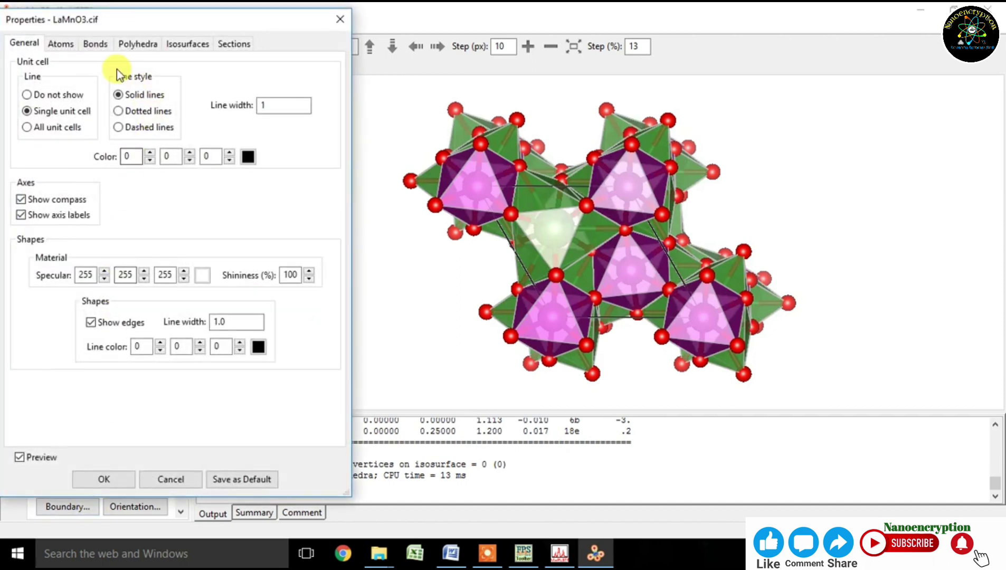
{"action": "left_click", "coordinate": [72, 43]}
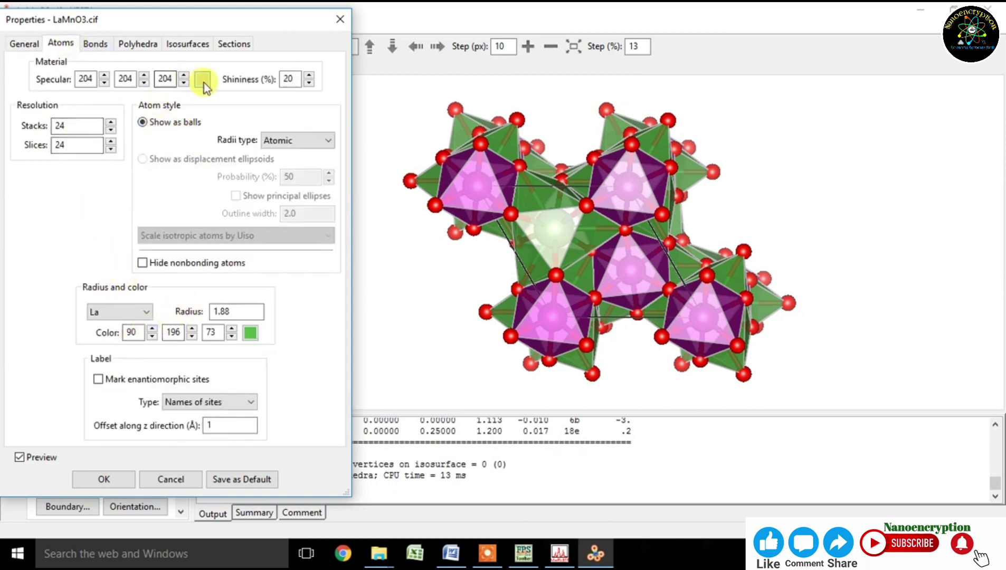
{"action": "left_click", "coordinate": [121, 44]}
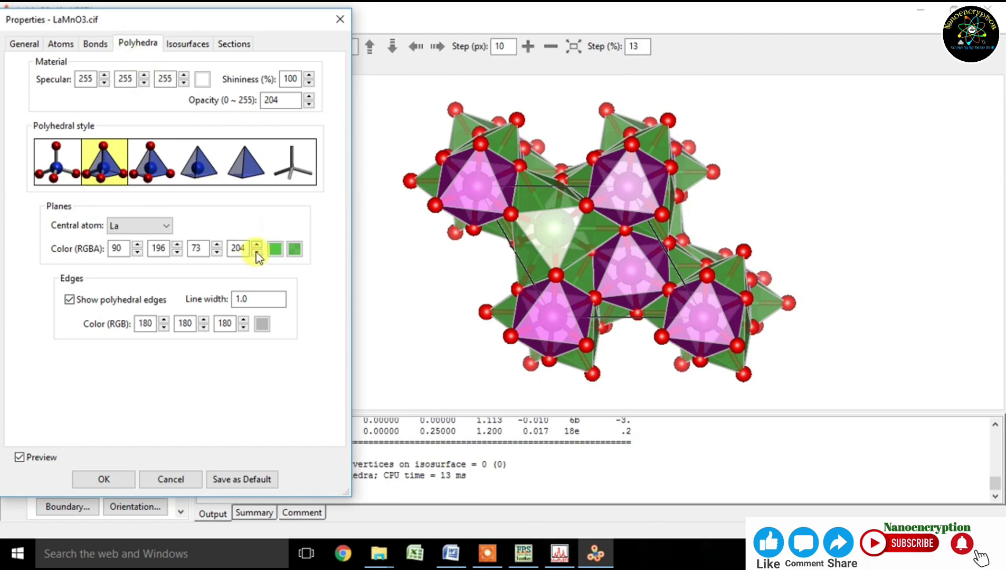
{"action": "left_click", "coordinate": [274, 249]}
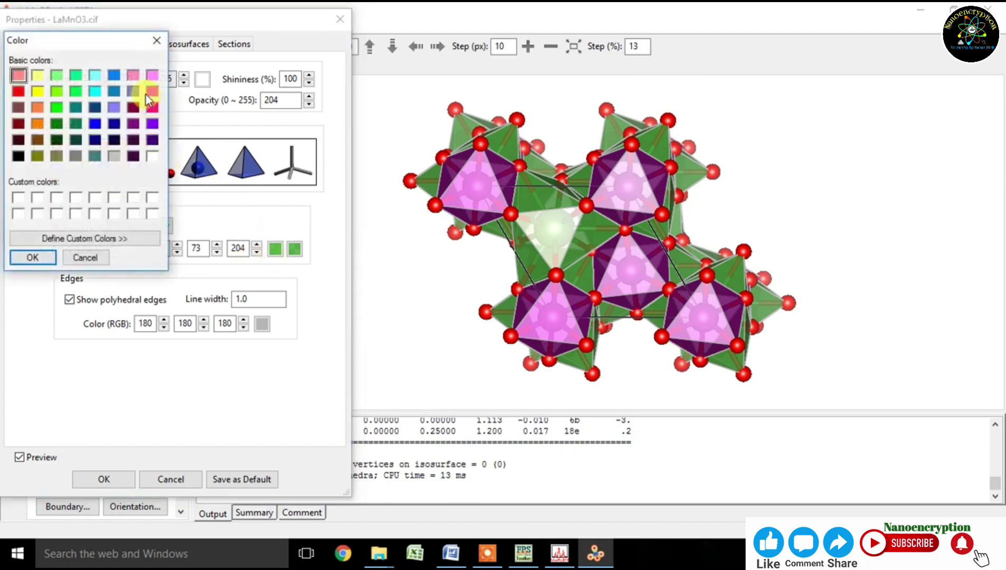
{"action": "left_click", "coordinate": [33, 257]}
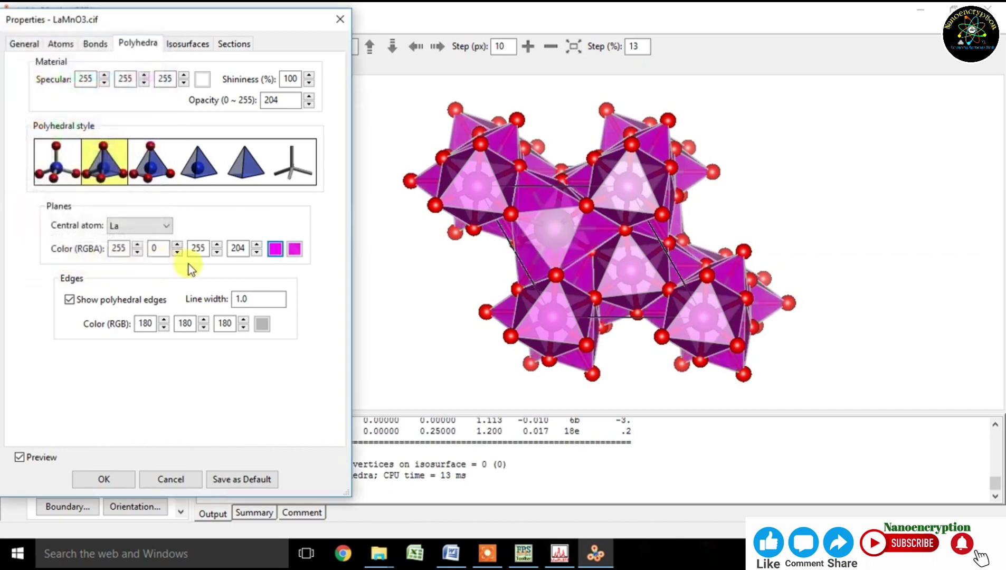
Set the plane colour of the Mn-centred polyhedra to light pink, RGB 255, 128, 255
{"action": "left_click", "coordinate": [163, 230]}
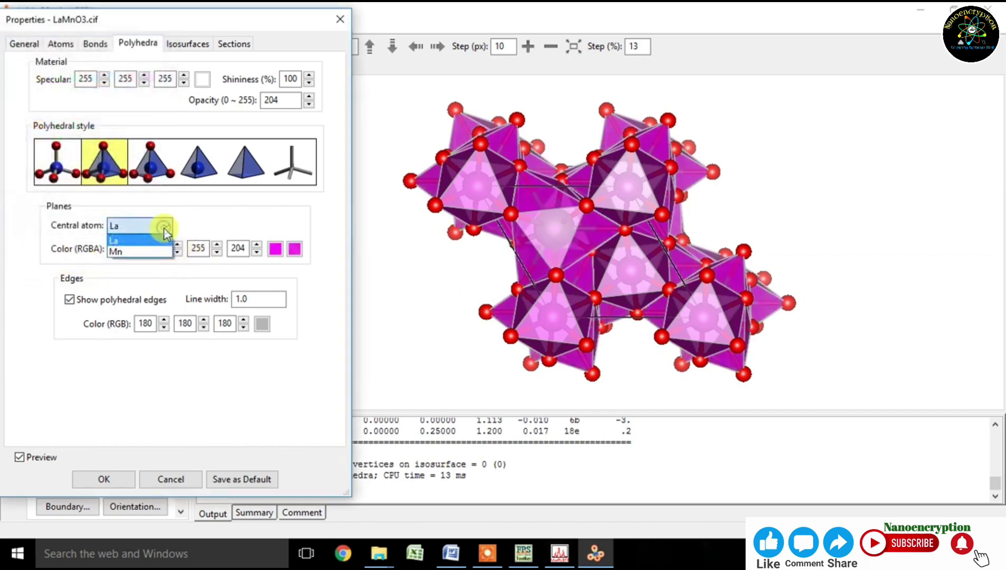
{"action": "left_click", "coordinate": [147, 250]}
{"action": "left_click", "coordinate": [293, 253]}
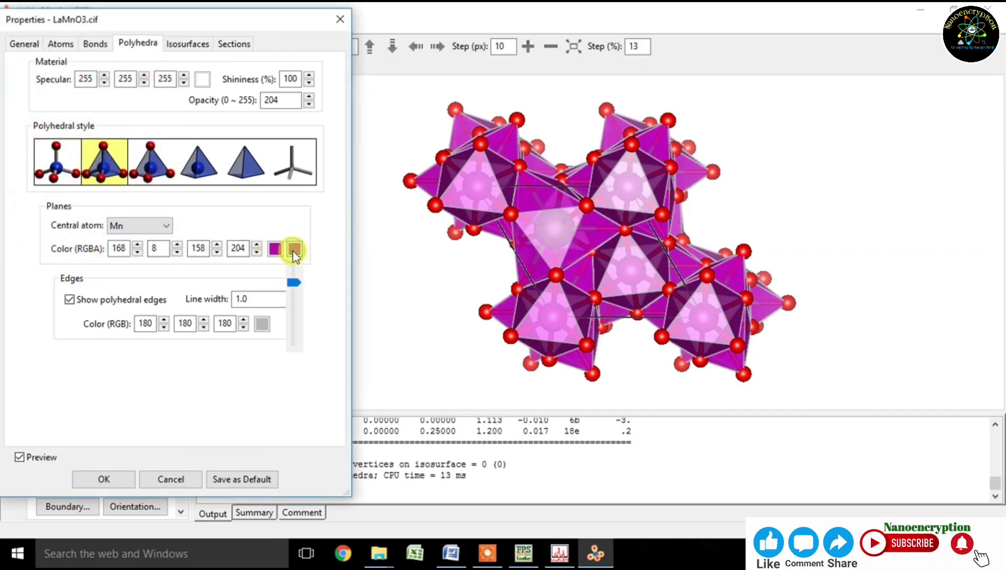
{"action": "left_click", "coordinate": [294, 254]}
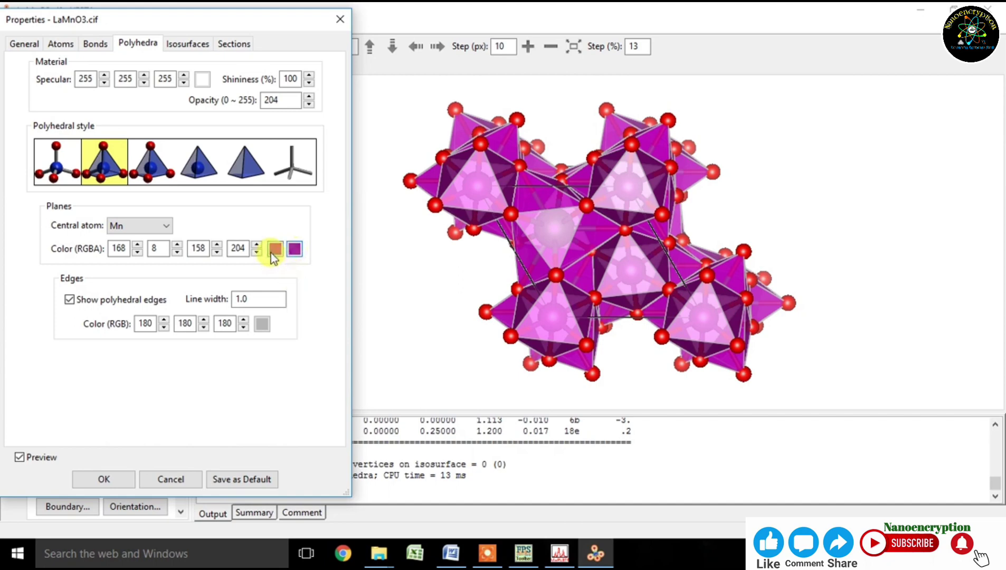
{"action": "left_click", "coordinate": [271, 253]}
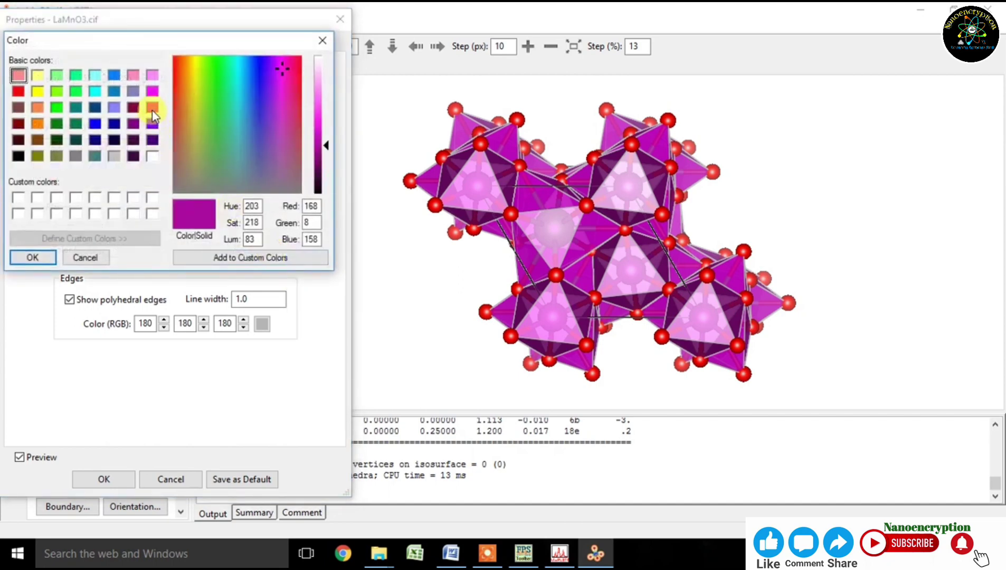
{"action": "left_click", "coordinate": [76, 93]}
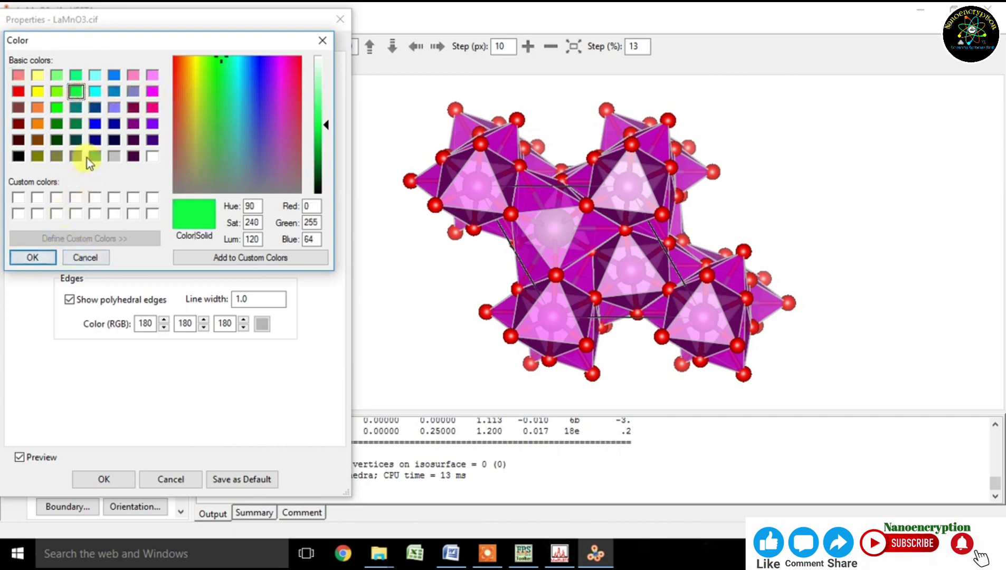
{"action": "left_click", "coordinate": [152, 77]}
{"action": "left_click", "coordinate": [33, 258]}
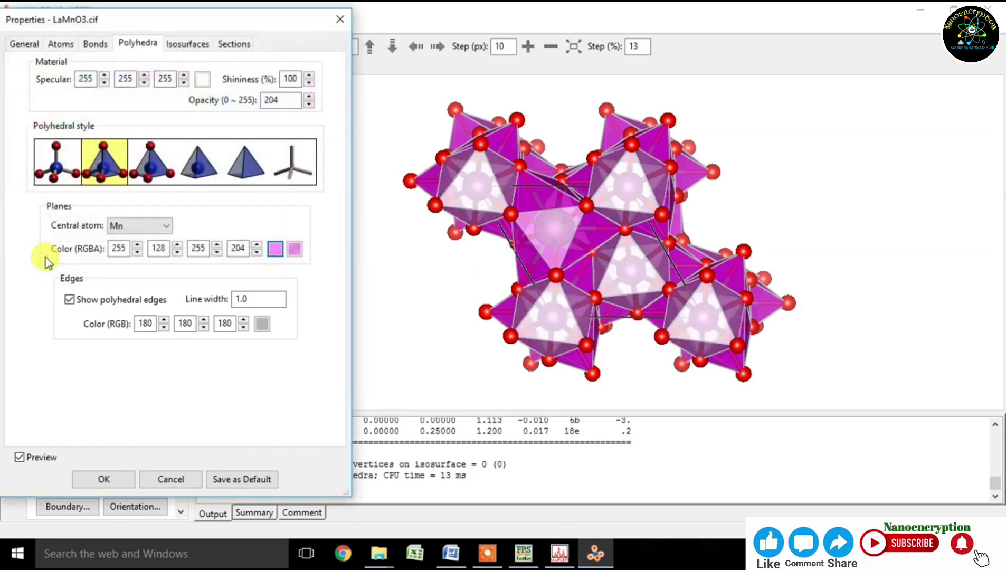
Lower the opacity of the polyhedra to 178
{"action": "left_click", "coordinate": [311, 105]}
{"action": "left_click", "coordinate": [312, 106]}
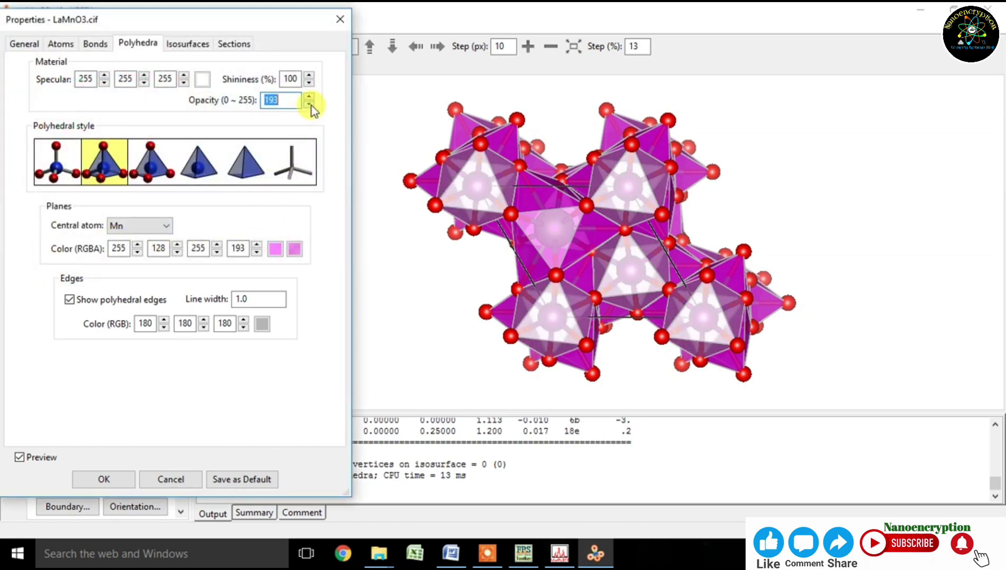
{"action": "left_click", "coordinate": [311, 106]}
{"action": "left_click", "coordinate": [311, 106]}
{"action": "left_click", "coordinate": [311, 105]}
{"action": "left_click", "coordinate": [311, 106]}
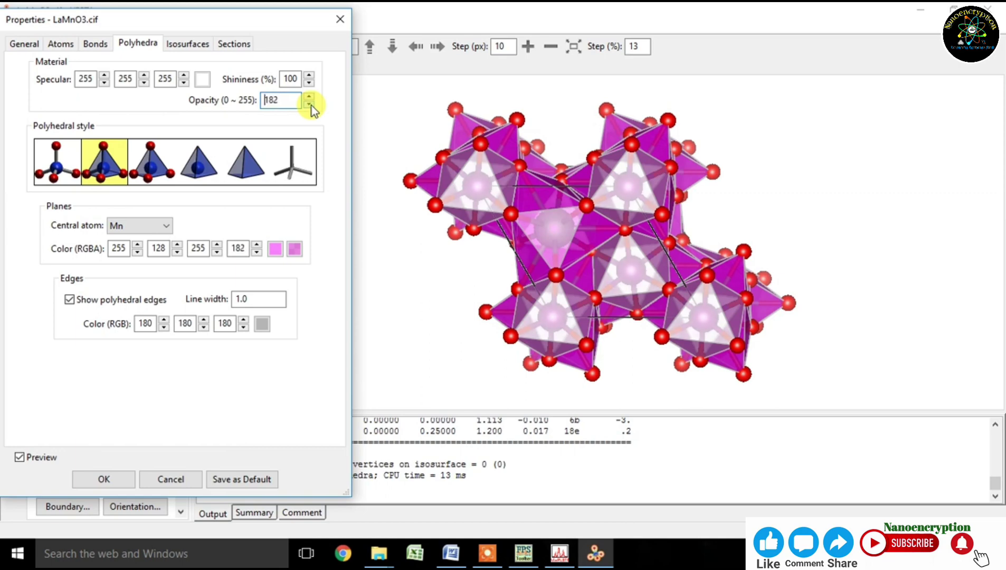
{"action": "left_click", "coordinate": [312, 105]}
{"action": "left_click", "coordinate": [311, 105]}
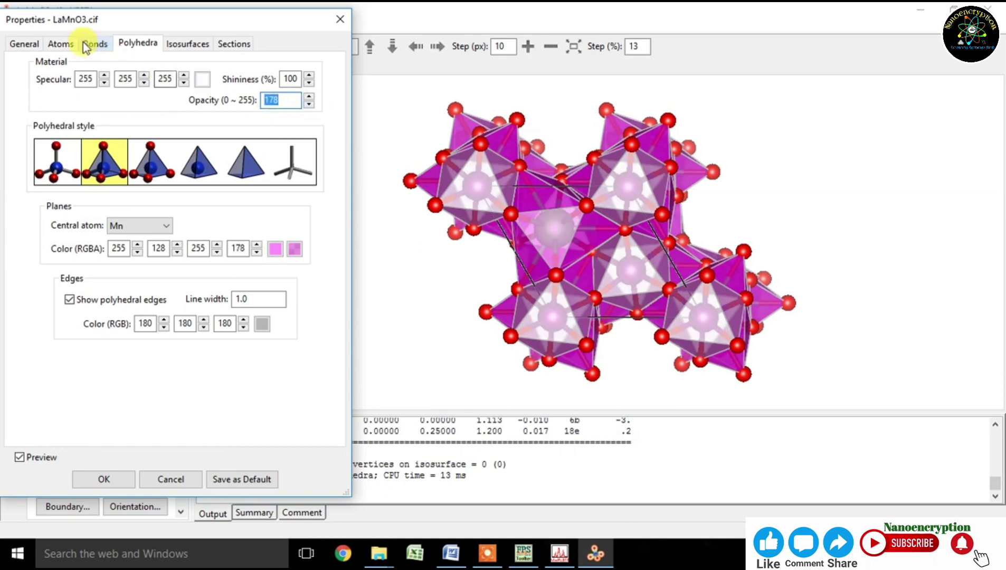
Set the polyhedral edge colour to black, RGB 0, 0, 0
{"action": "left_click", "coordinate": [260, 324]}
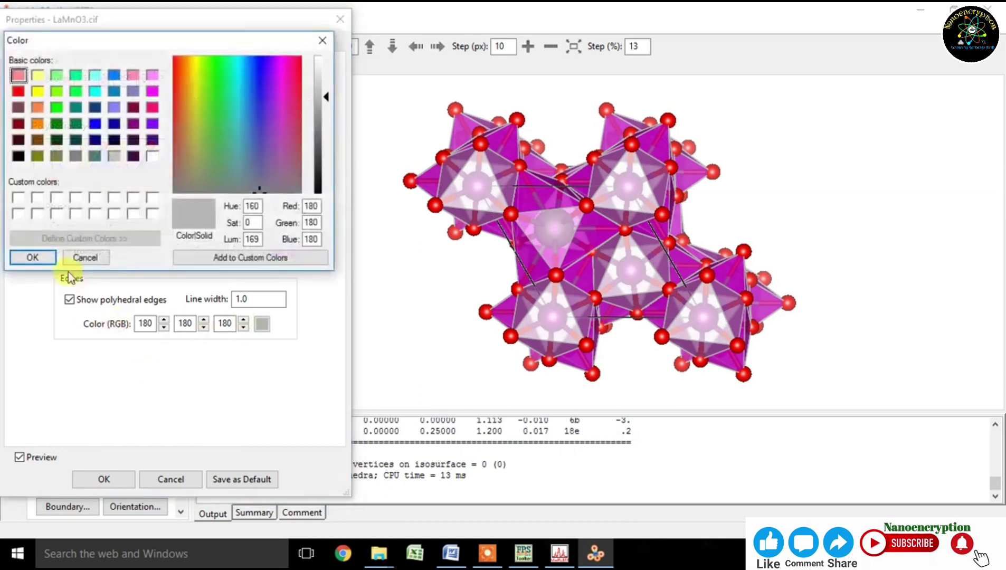
{"action": "left_click", "coordinate": [18, 156]}
{"action": "left_click", "coordinate": [31, 258]}
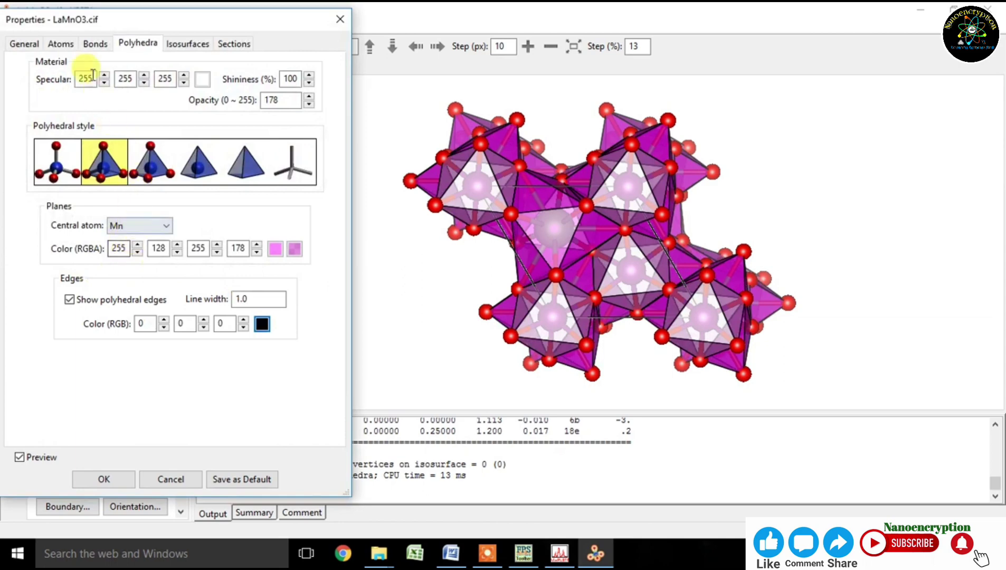
Set the colour of the La atoms to blue, RGB 0, 0, 255
{"action": "left_click", "coordinate": [55, 43]}
{"action": "left_click", "coordinate": [146, 314]}
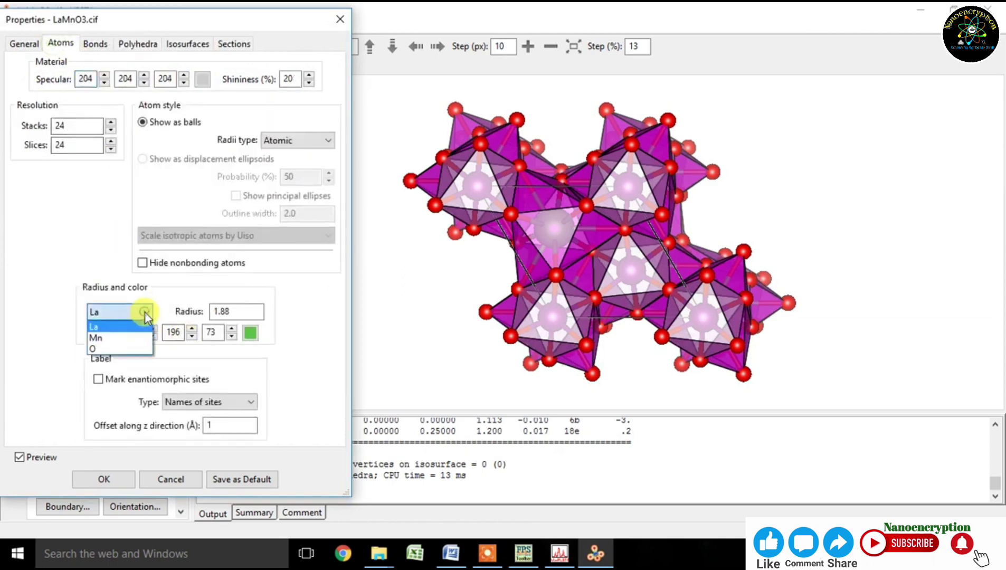
{"action": "left_click", "coordinate": [299, 328]}
{"action": "left_click", "coordinate": [250, 333]}
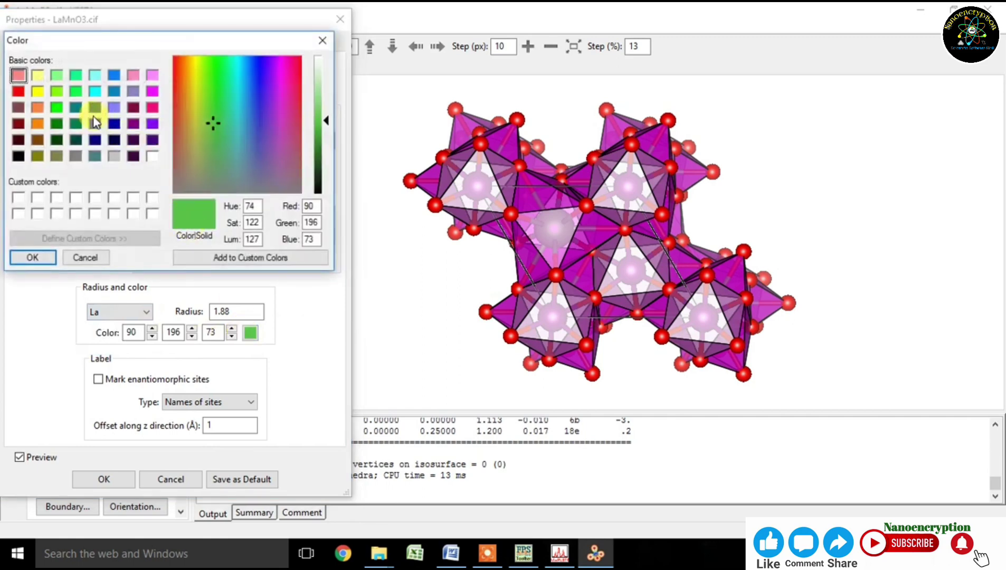
{"action": "left_click", "coordinate": [95, 122]}
{"action": "left_click", "coordinate": [32, 256]}
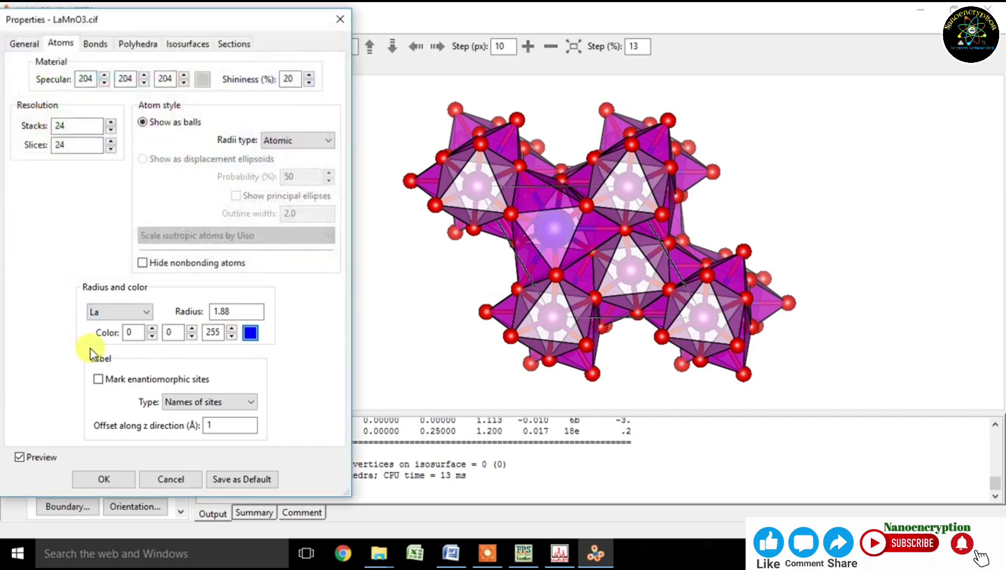
Set the colour of the Mn atoms to green, RGB 0, 255, 0, and apply the structure's properties
{"action": "left_click", "coordinate": [117, 309]}
{"action": "left_click", "coordinate": [116, 337]}
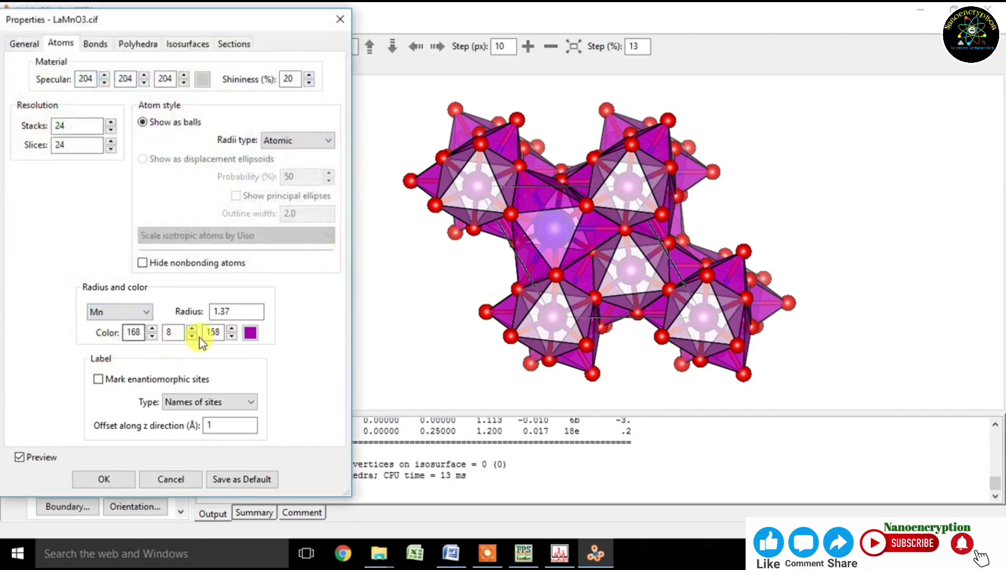
{"action": "left_click", "coordinate": [251, 333]}
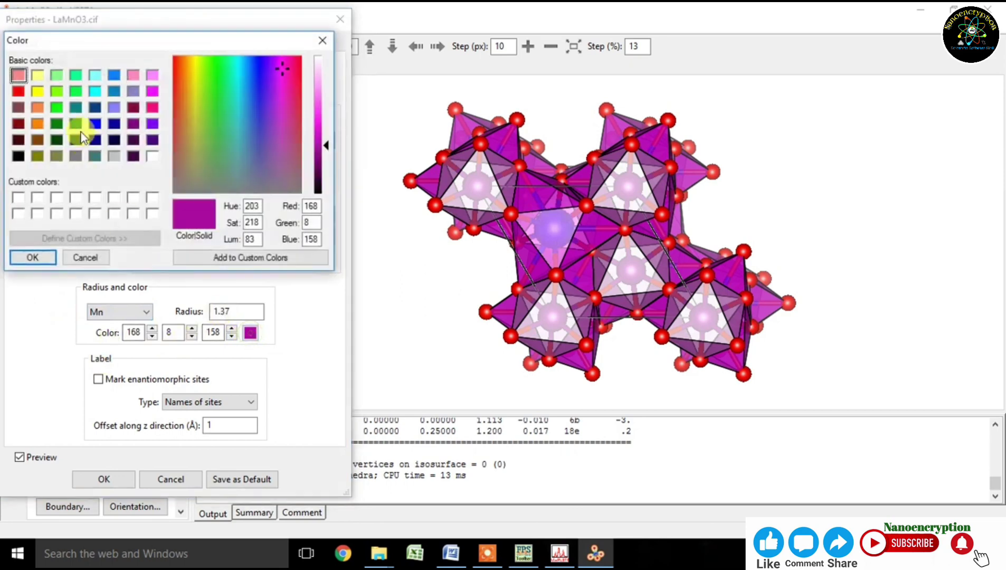
{"action": "left_click", "coordinate": [61, 111]}
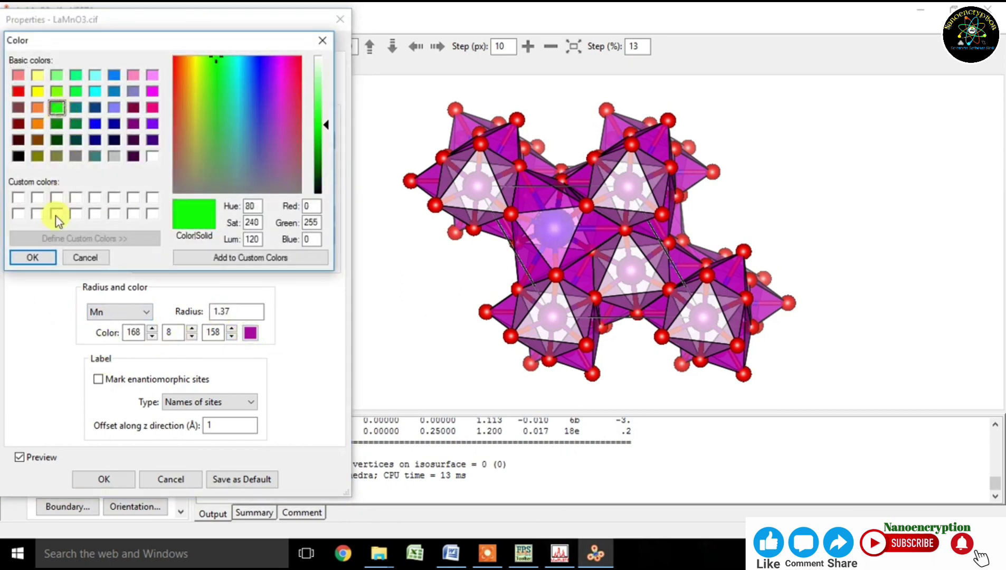
{"action": "left_click", "coordinate": [41, 256]}
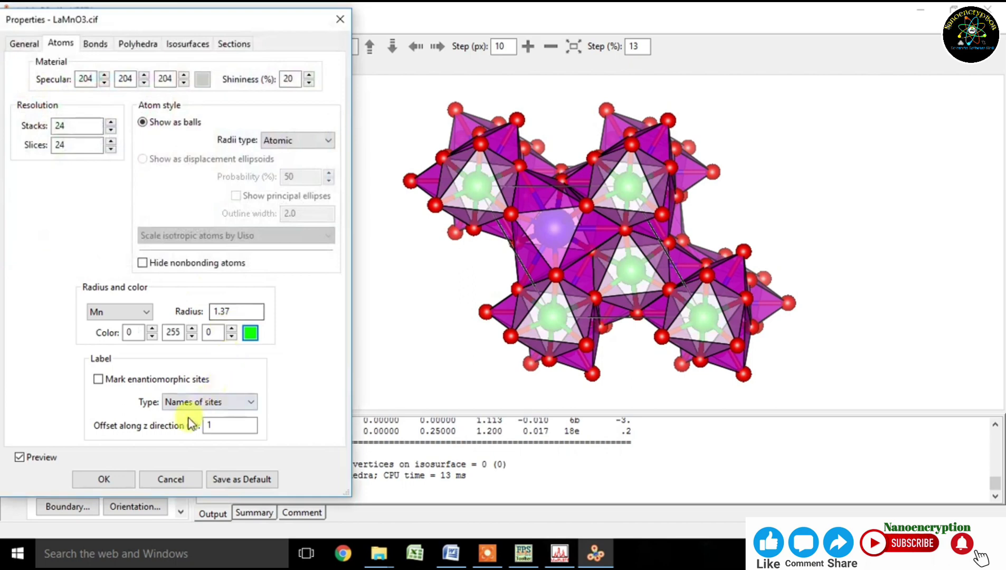
{"action": "left_click", "coordinate": [108, 480]}
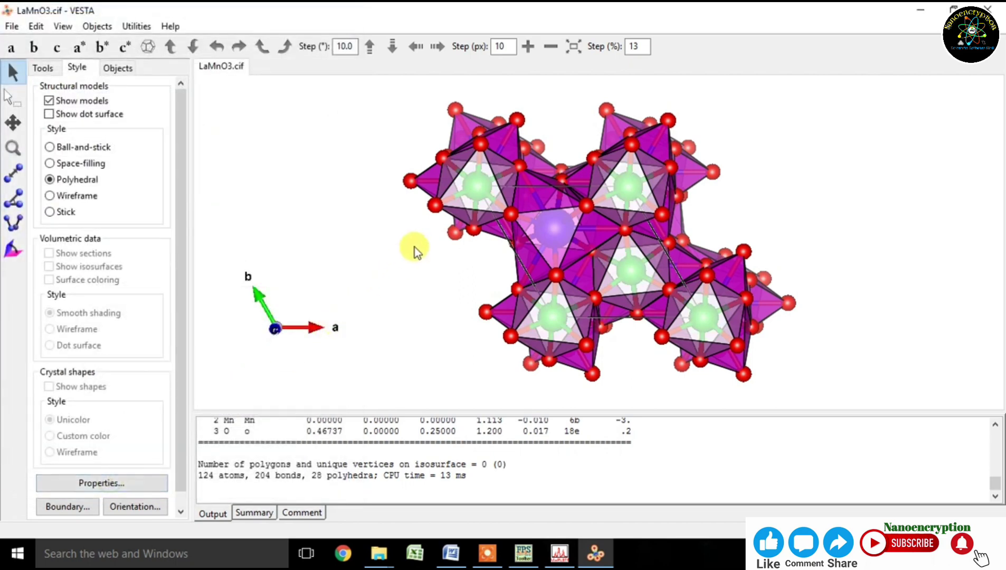
Measure the Mn-O-La bond angle between three neighbouring atoms in the structure and mark its value in the output text
{"action": "left_click_drag", "start_coordinate": [434, 241], "coordinate": [426, 244]}
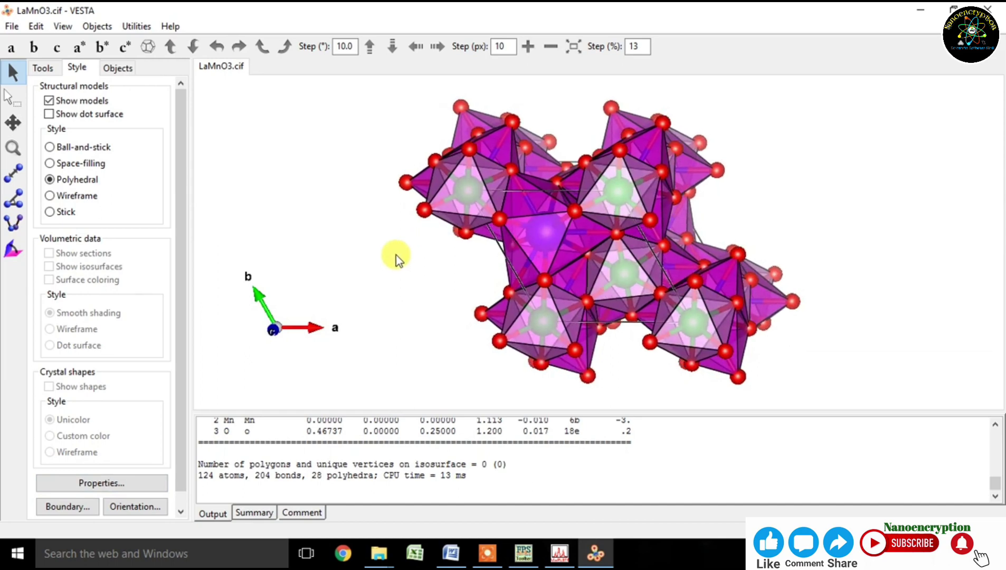
{"action": "left_click", "coordinate": [15, 198]}
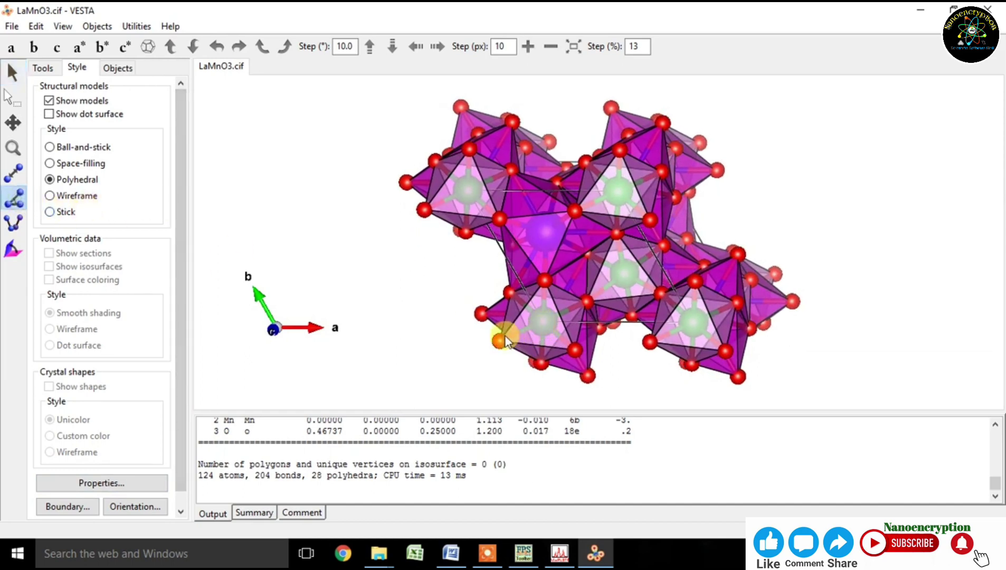
{"action": "left_click", "coordinate": [546, 324]}
{"action": "left_click", "coordinate": [551, 293]}
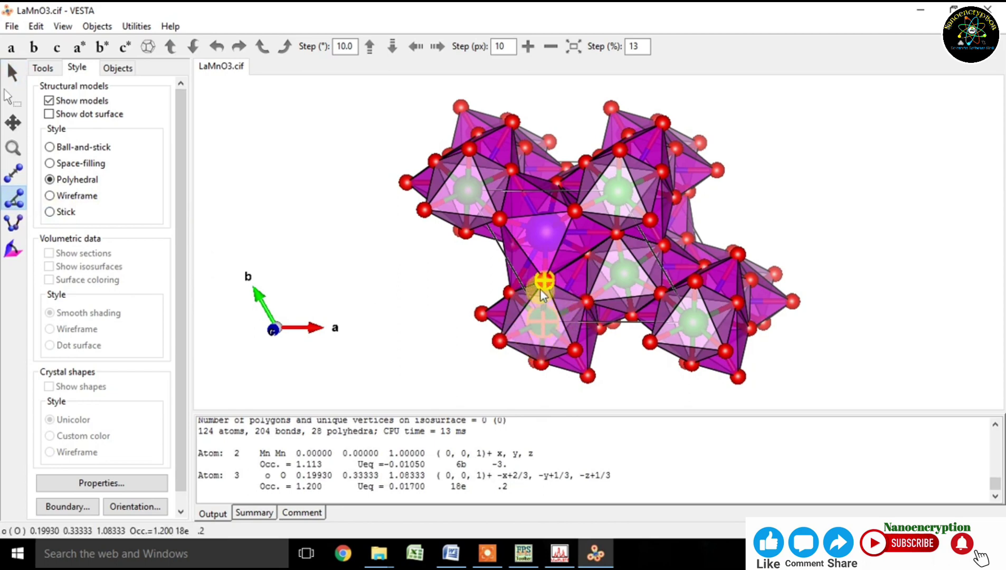
{"action": "left_click", "coordinate": [546, 235]}
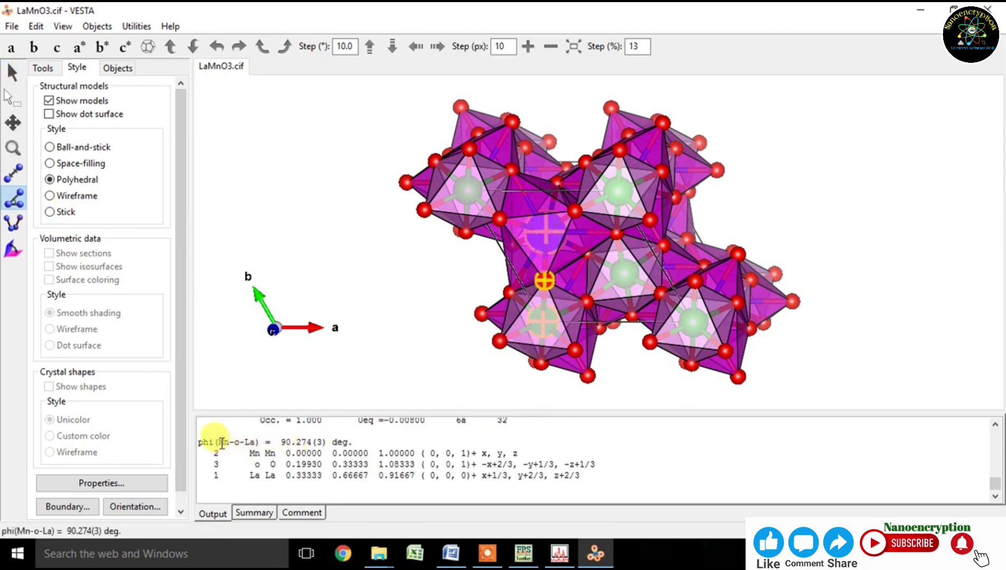
{"action": "left_click_drag", "start_coordinate": [219, 442], "coordinate": [338, 444]}
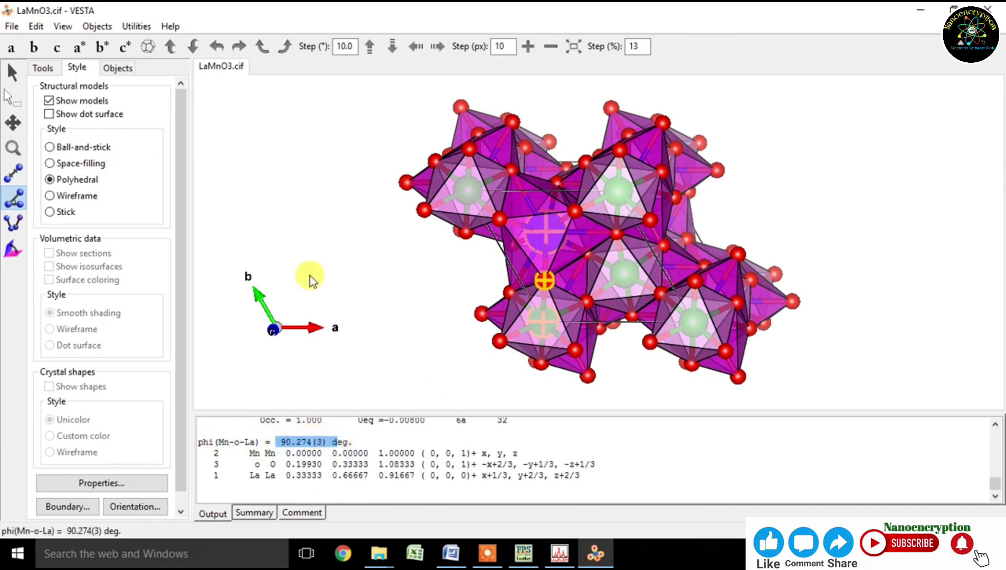
Measure the distance between neighbouring Mn and La atoms, mark its value in the output text, and return to selection mode
{"action": "left_click", "coordinate": [13, 173]}
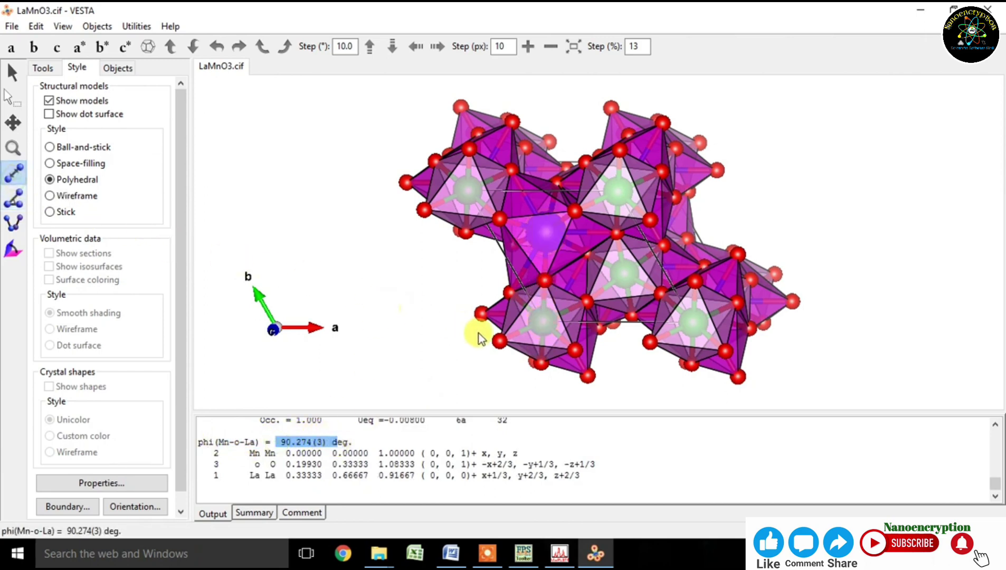
{"action": "left_click", "coordinate": [542, 320]}
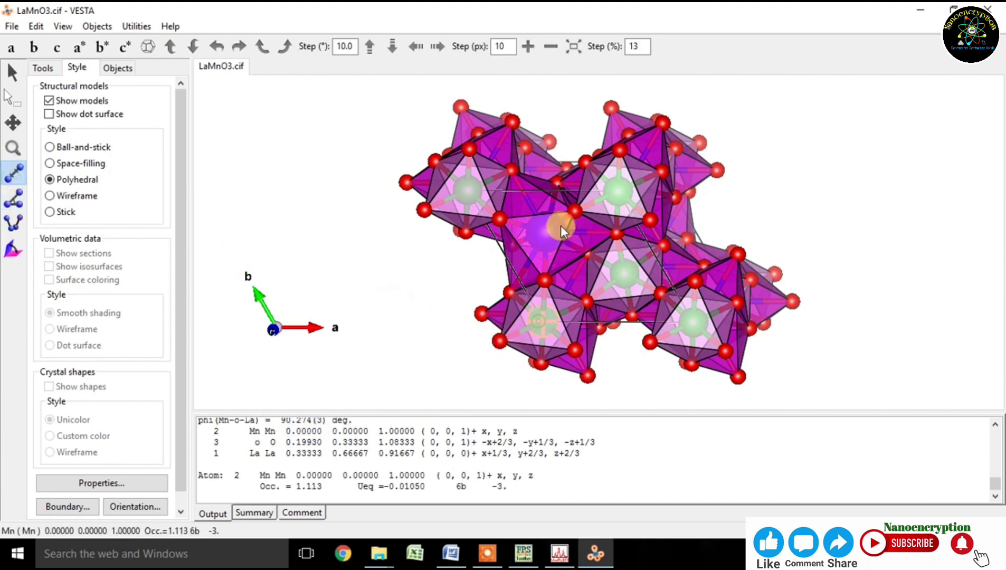
{"action": "left_click", "coordinate": [547, 230]}
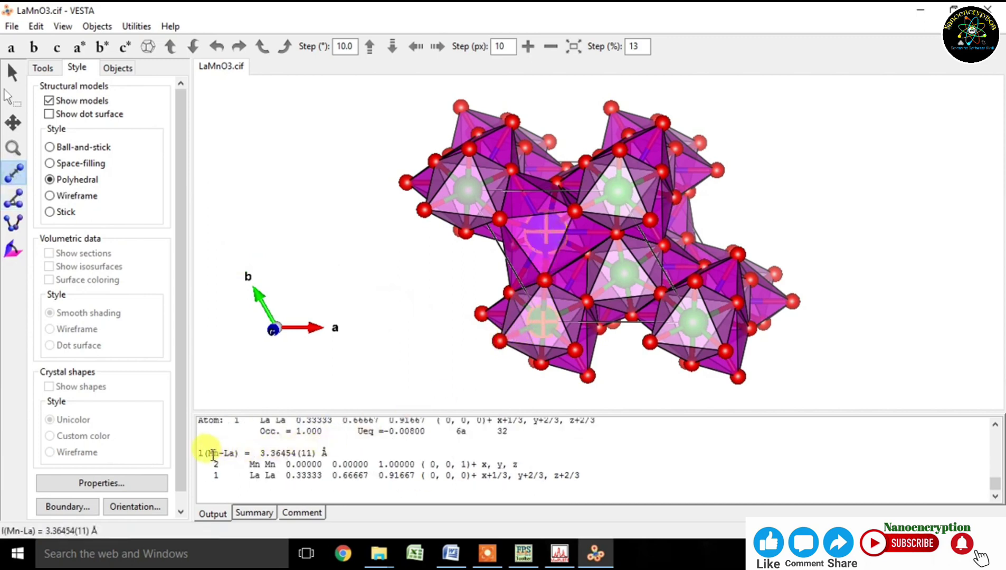
{"action": "left_click_drag", "start_coordinate": [213, 455], "coordinate": [348, 447]}
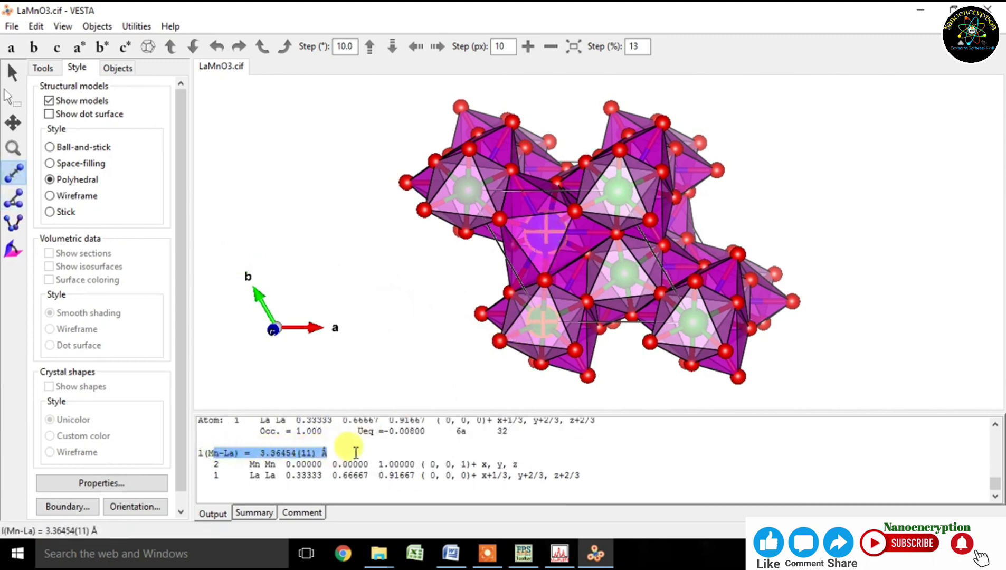
{"action": "left_click", "coordinate": [364, 448]}
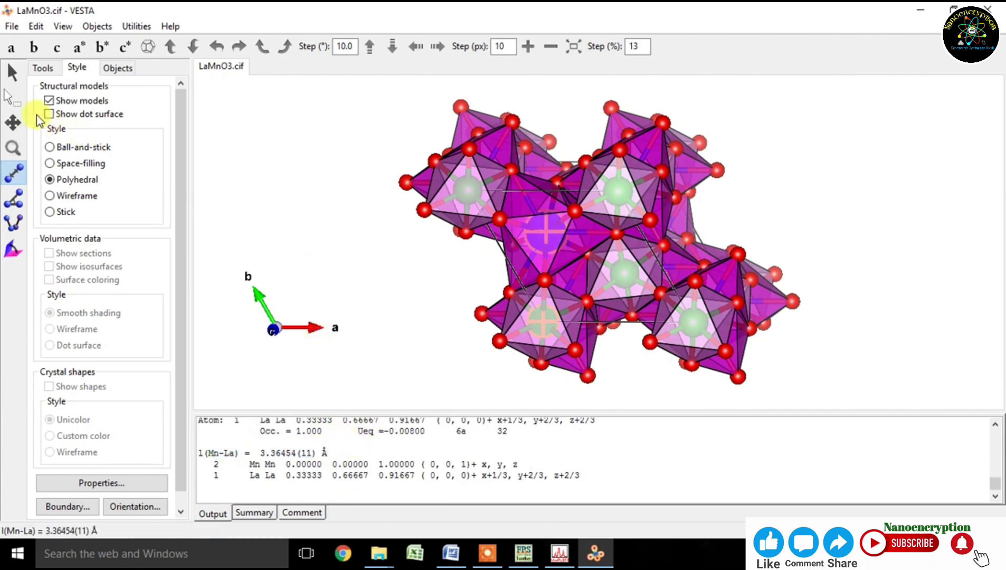
{"action": "left_click", "coordinate": [13, 86]}
{"action": "left_click", "coordinate": [13, 74]}
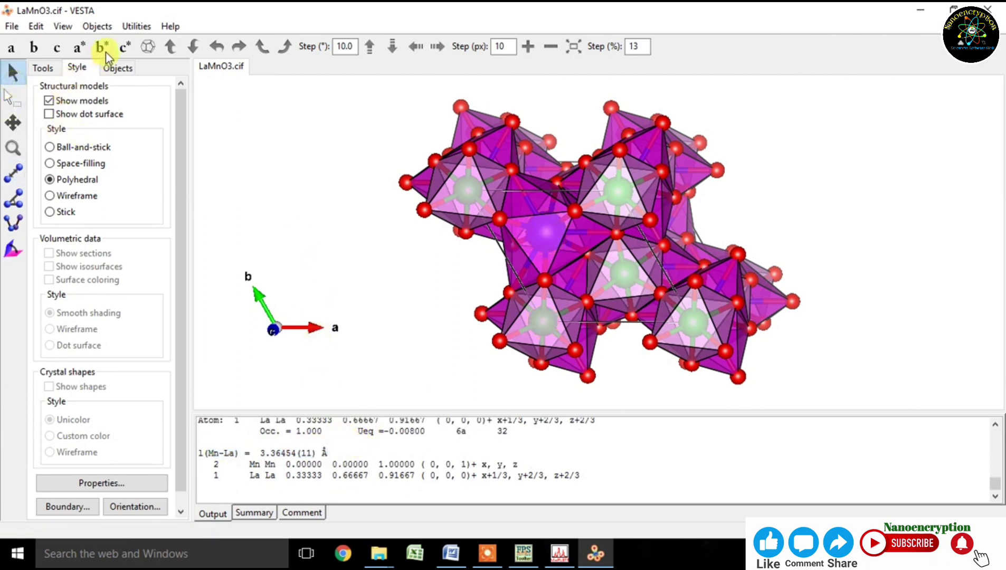
Calculate the structure factors of LaMnO3 for the X-ray Cu Kα1 source, review the reflection list and close it
{"action": "left_click", "coordinate": [122, 31]}
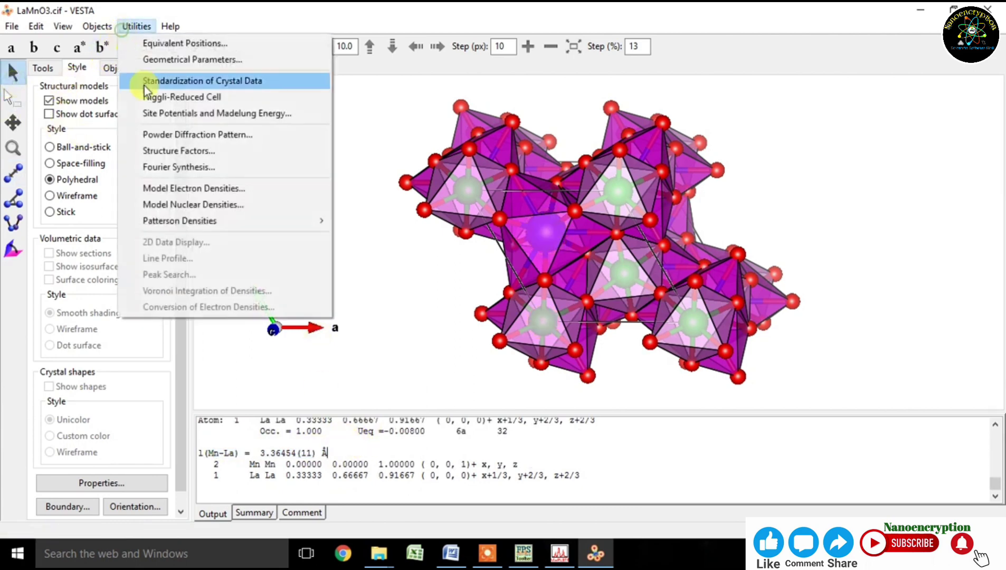
{"action": "left_click", "coordinate": [168, 153]}
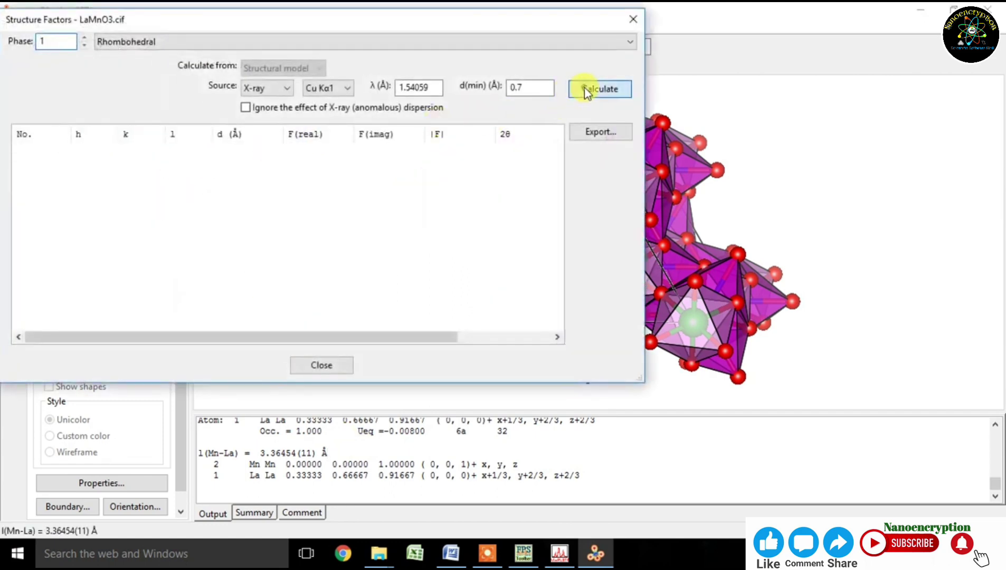
{"action": "left_click", "coordinate": [586, 92]}
{"action": "left_click", "coordinate": [66, 148]}
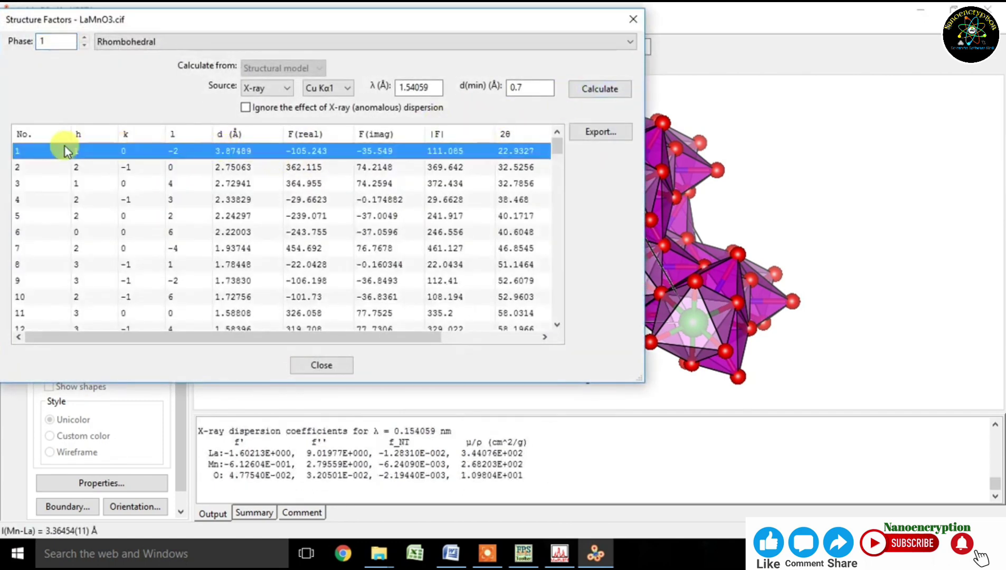
{"action": "left_click_drag", "start_coordinate": [556, 145], "coordinate": [551, 122]}
{"action": "left_click", "coordinate": [322, 369]}
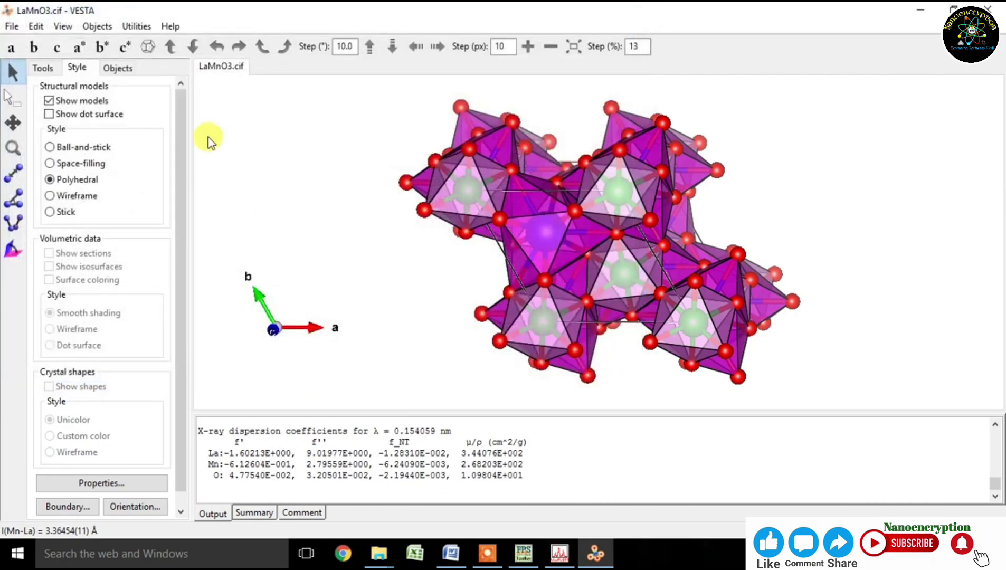
Calculate the powder diffraction pattern of LaMnO3 and display its intensity versus 2 theta plot
{"action": "left_click", "coordinate": [136, 26]}
{"action": "left_click", "coordinate": [180, 136]}
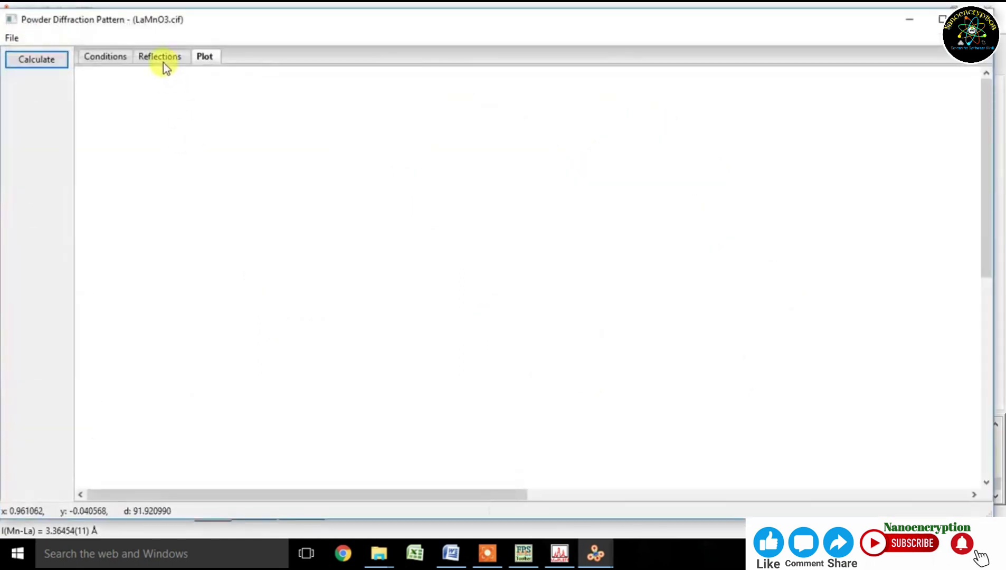
{"action": "left_click", "coordinate": [64, 61]}
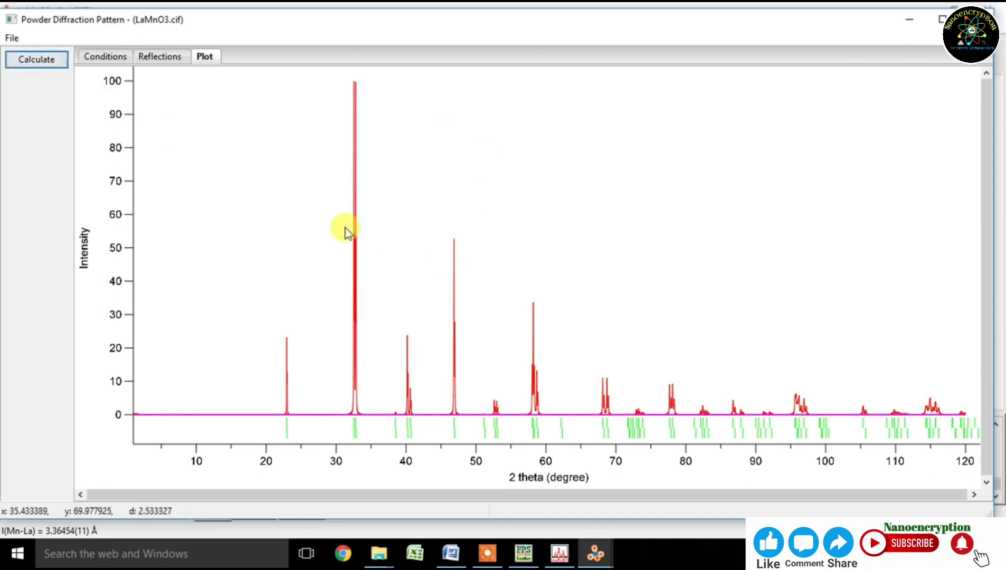
Switch to Chrome and search Google for "XRD pattern of LaMnO3"
{"action": "left_click", "coordinate": [344, 554]}
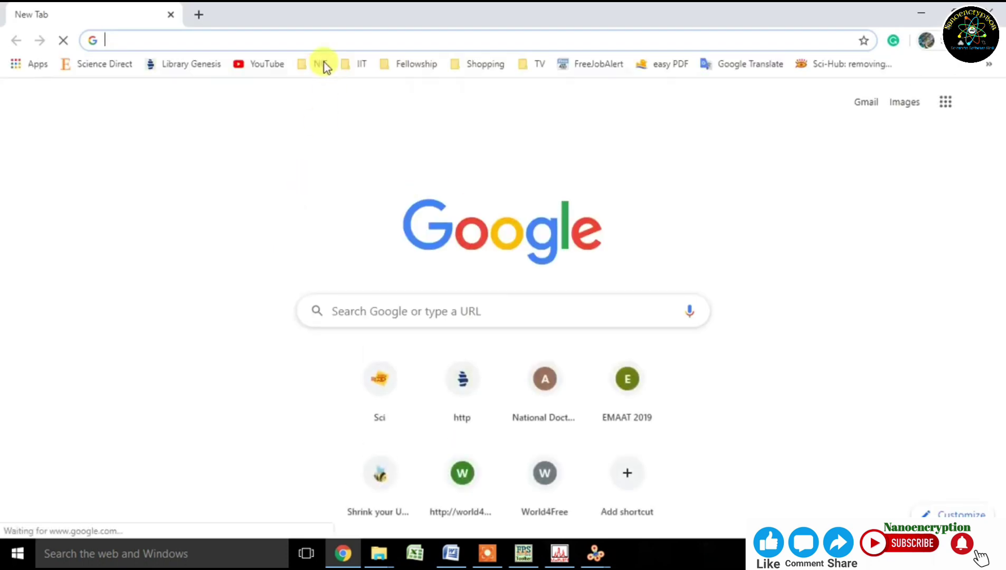
{"action": "type", "text": "XR"}
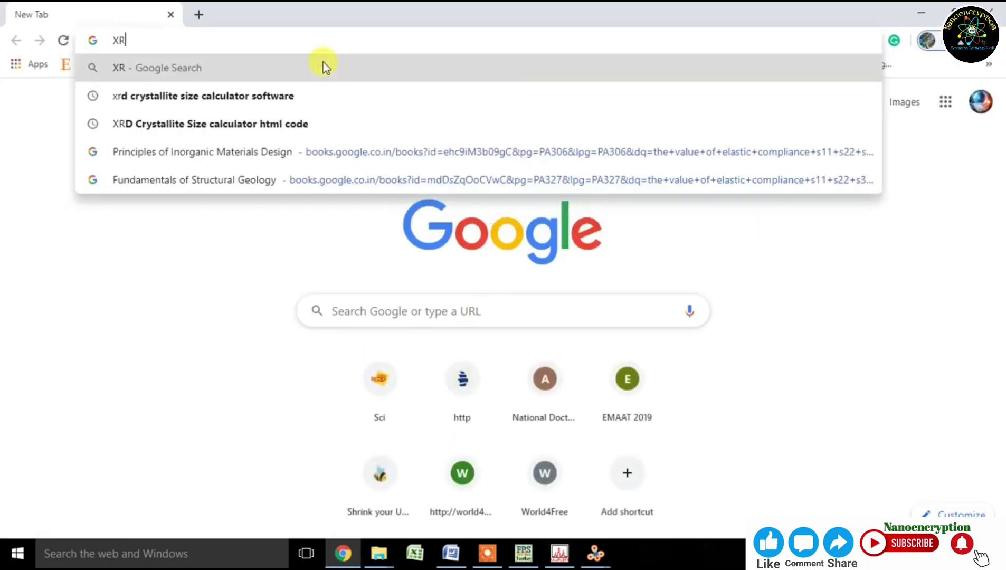
{"action": "type", "text": "D p"}
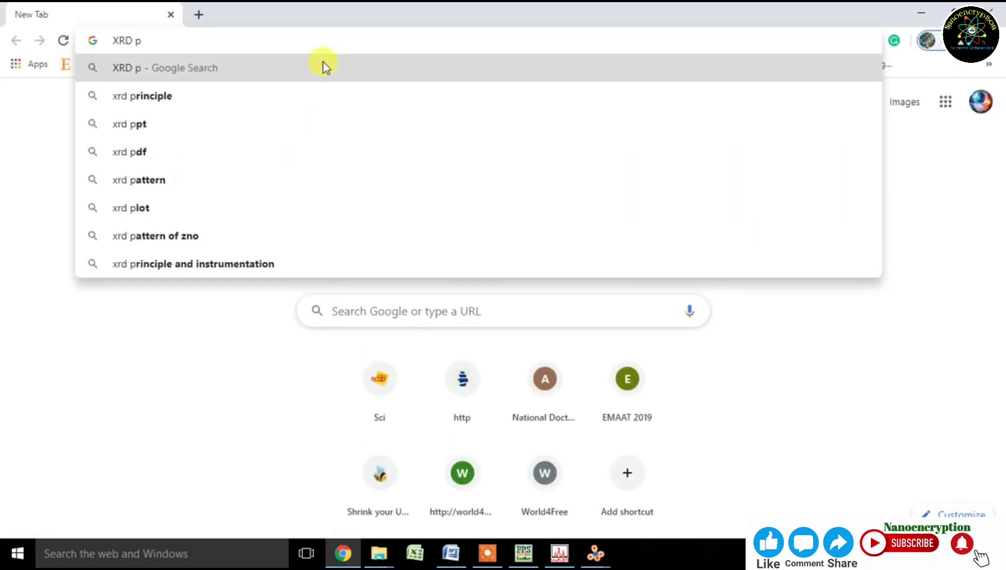
{"action": "type", "text": "atter"}
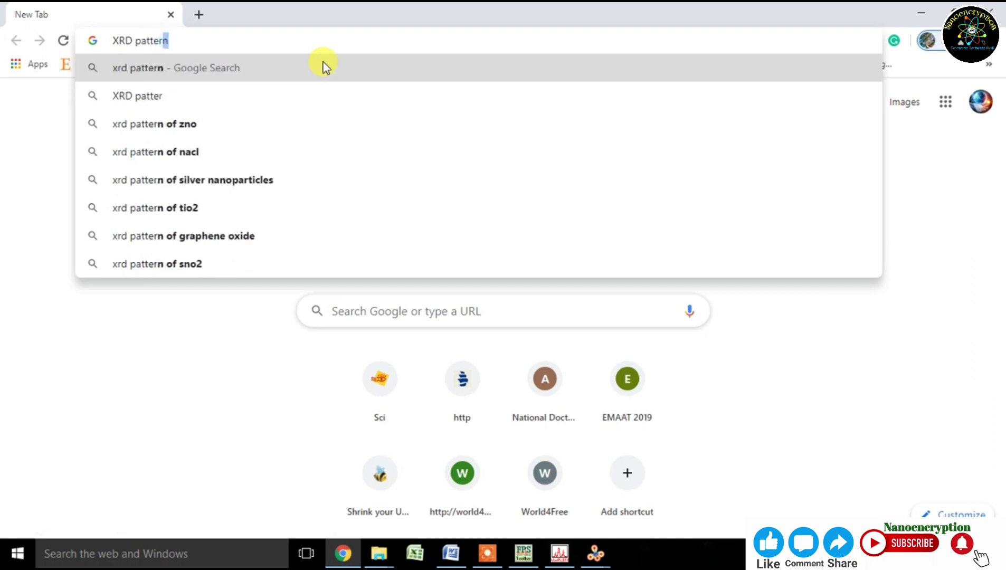
{"action": "type", "text": "n of "}
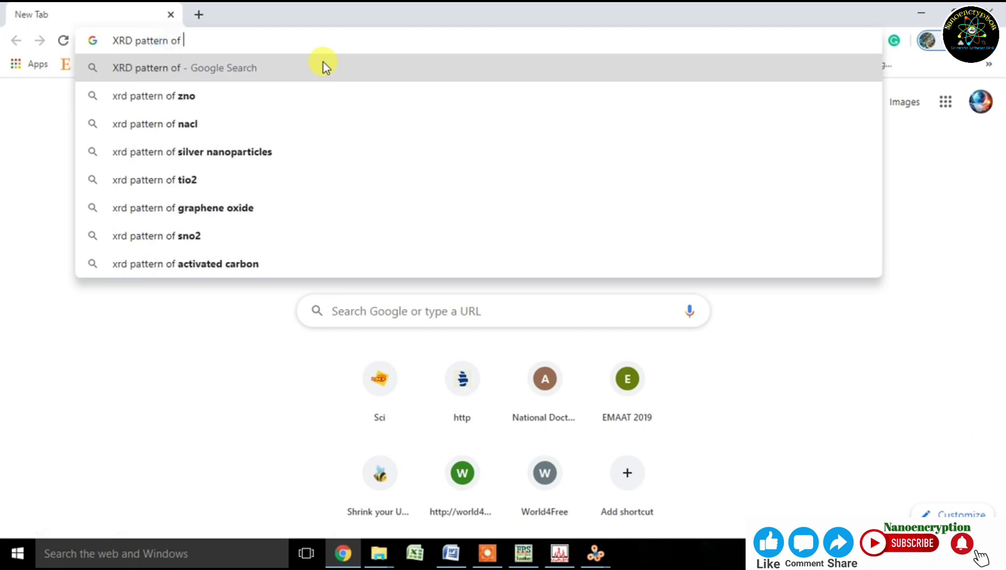
{"action": "type", "text": "LaMnO3"}
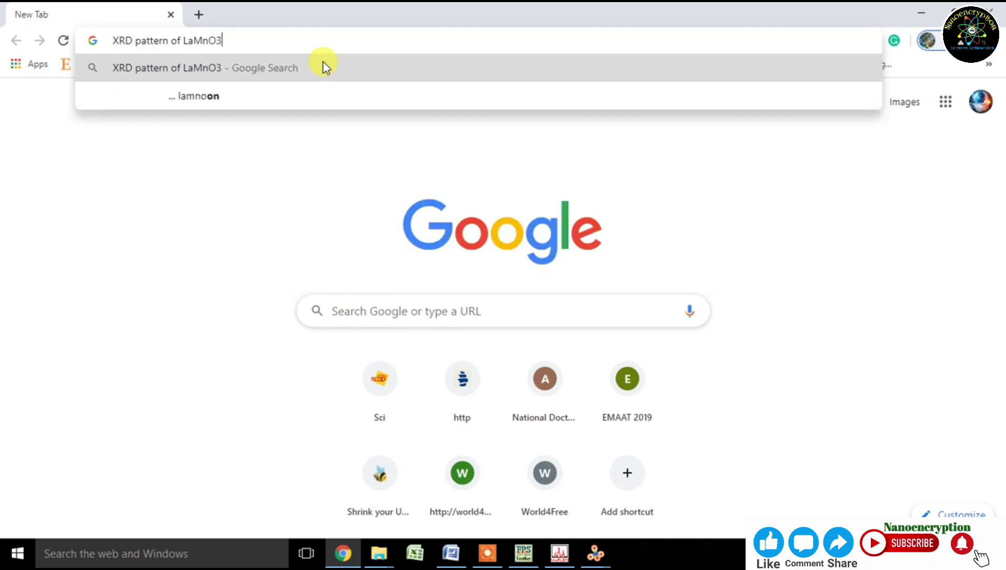
{"action": "key", "text": "Return"}
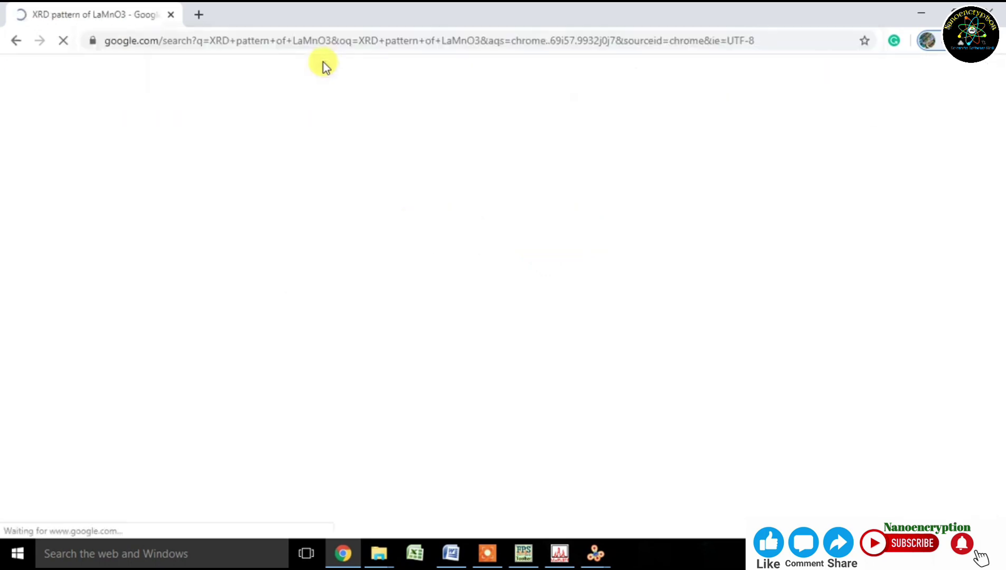
Browse the image results and enlarge the published LaMnO3 pattern, followed by the Sr doped LaMnO3 pattern
{"action": "left_click", "coordinate": [215, 125]}
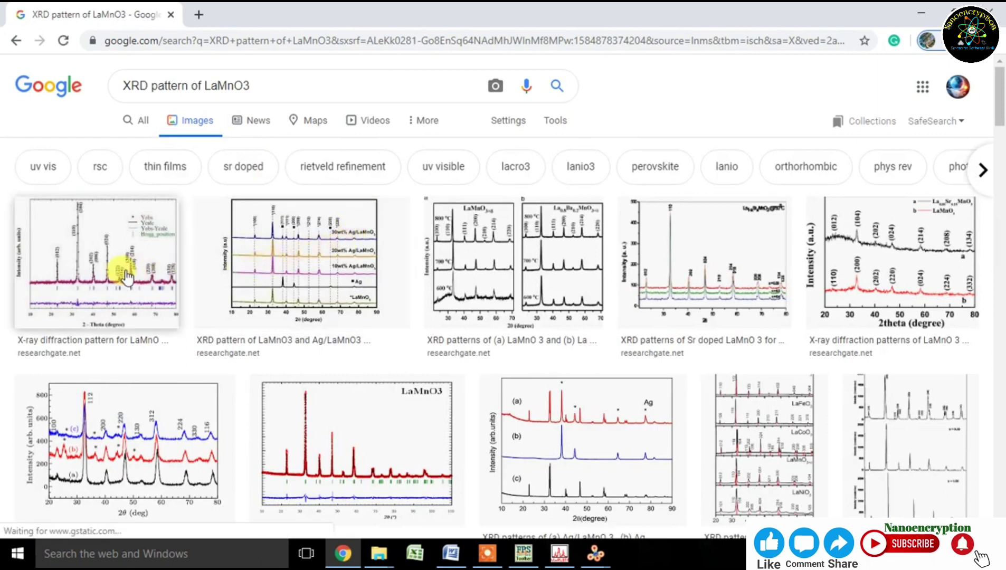
{"action": "left_click", "coordinate": [317, 449]}
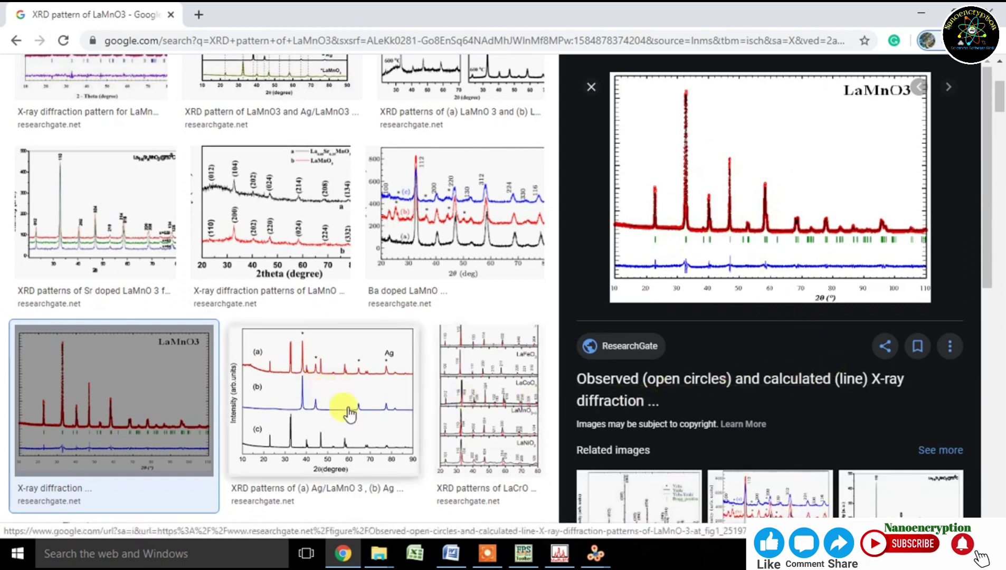
{"action": "left_click", "coordinate": [63, 193]}
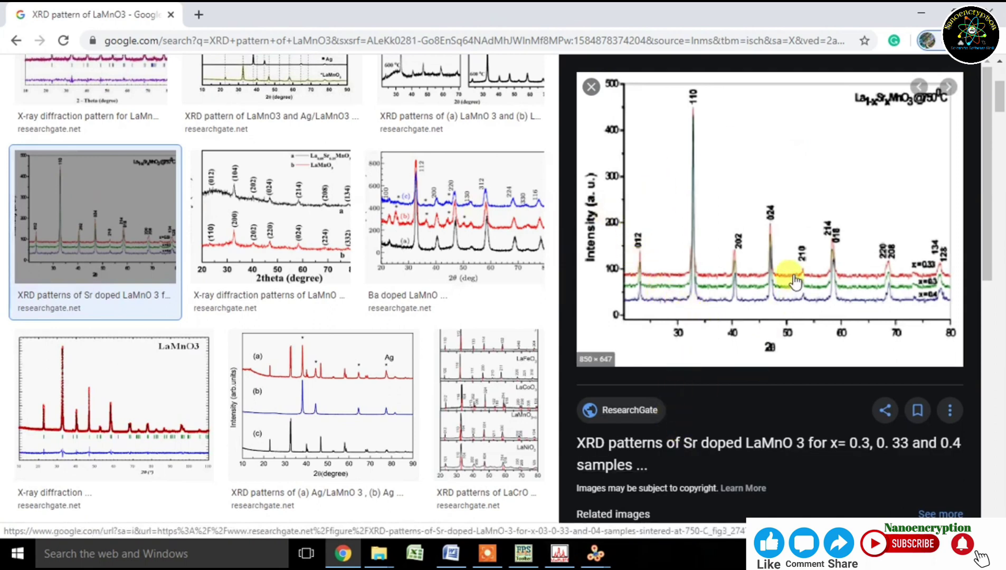
Compare the simulated powder pattern in VESTA with the refined LaMnO3 plot in WinPLOTR and the published pattern in Chrome
{"action": "left_click", "coordinate": [560, 554]}
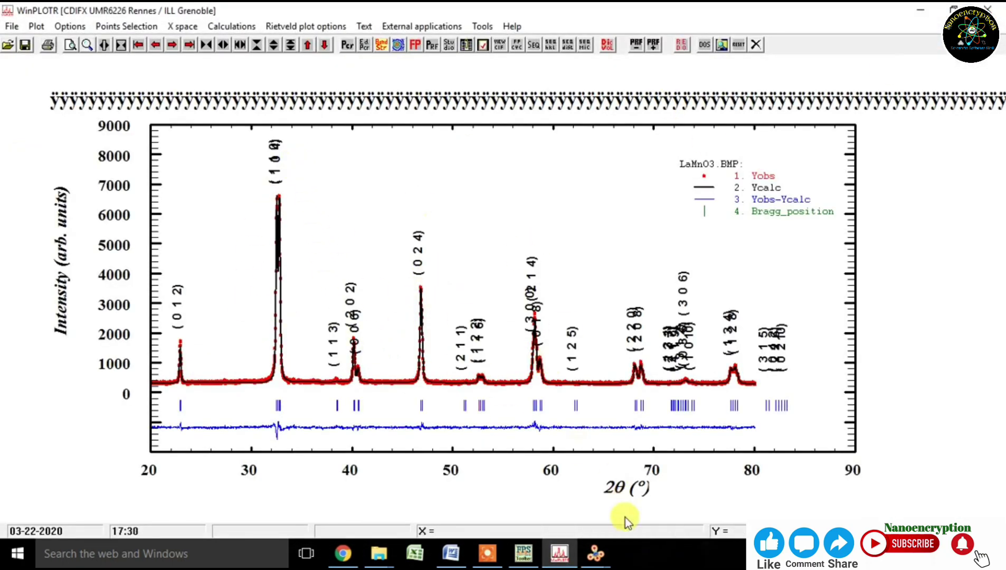
{"action": "mouse_move", "coordinate": [605, 561]}
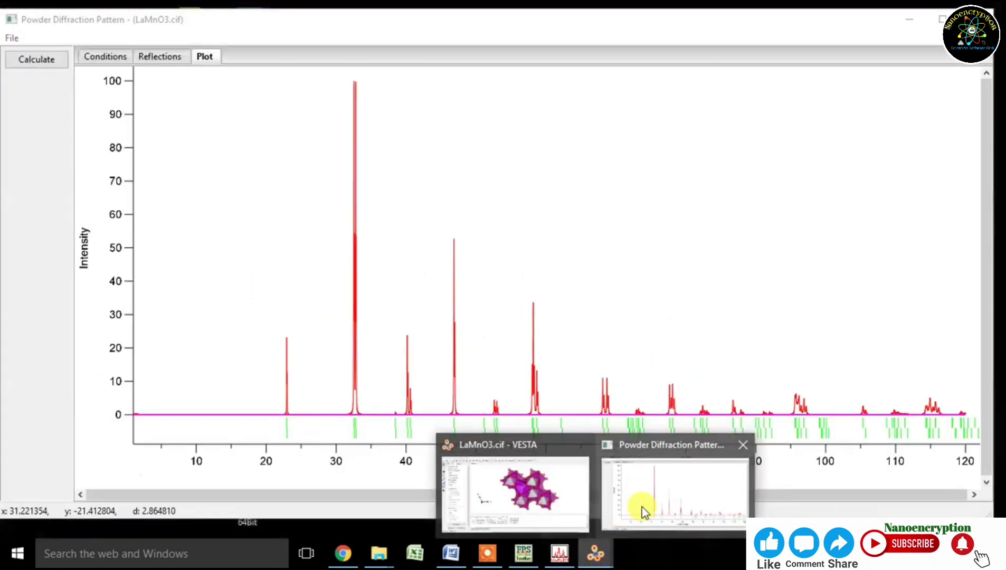
{"action": "left_click", "coordinate": [641, 510]}
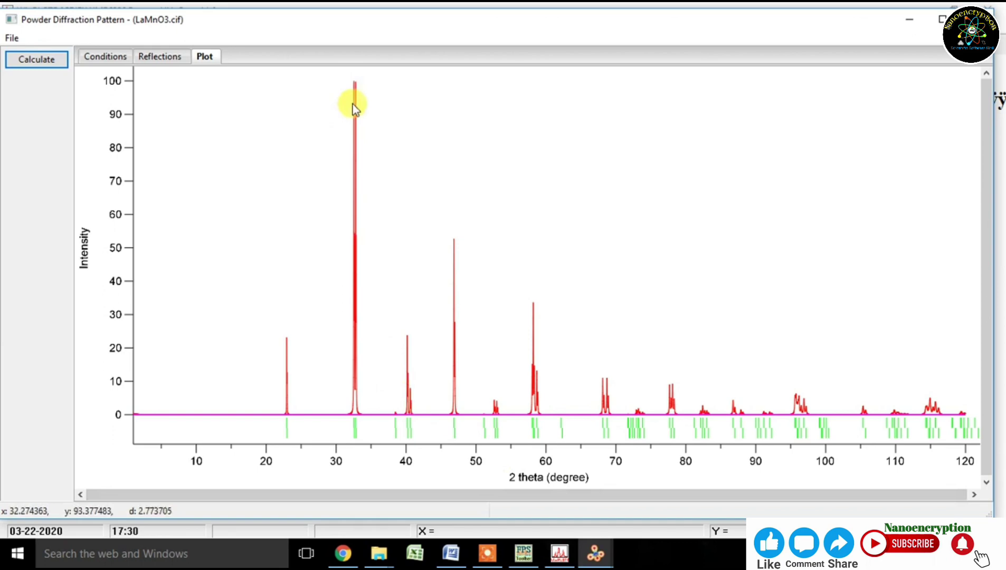
{"action": "left_click", "coordinate": [344, 554]}
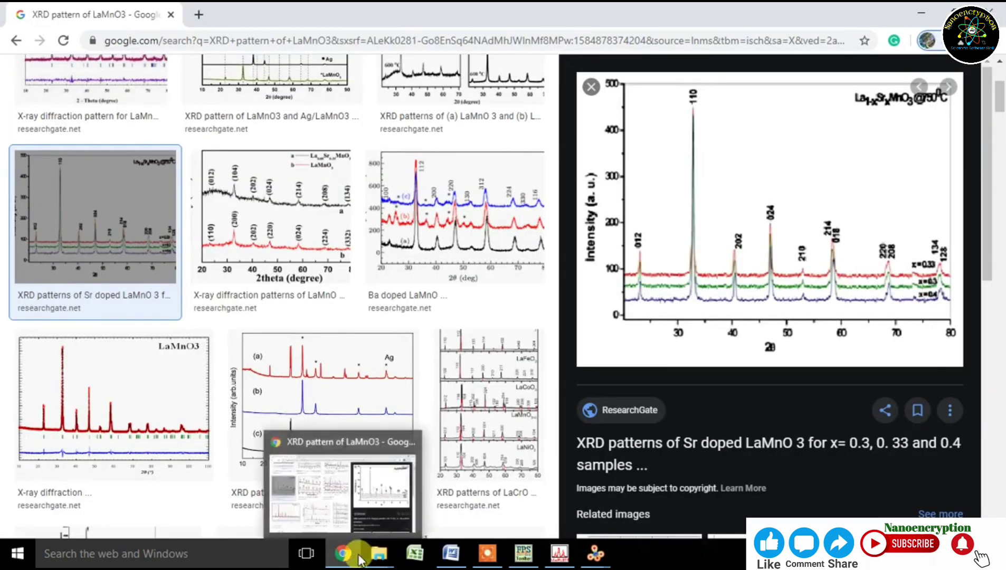
{"action": "left_click", "coordinate": [347, 560]}
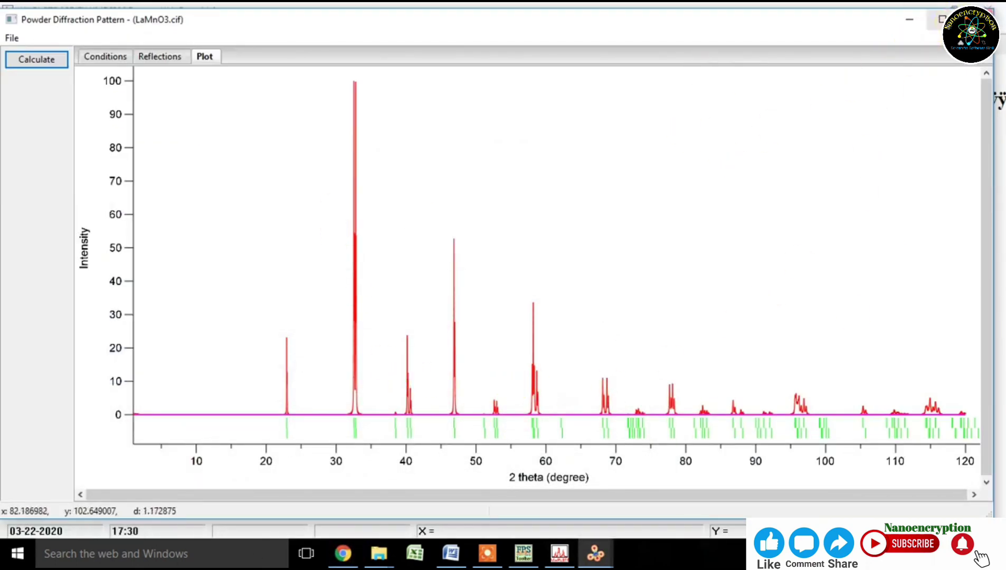
Arrange the simulated powder pattern beside the published Sr doped LaMnO3 pattern, compare their peaks, and maximise the simulated pattern's window
{"action": "left_click_drag", "start_coordinate": [835, 27], "coordinate": [693, 100]}
{"action": "left_click", "coordinate": [343, 555]}
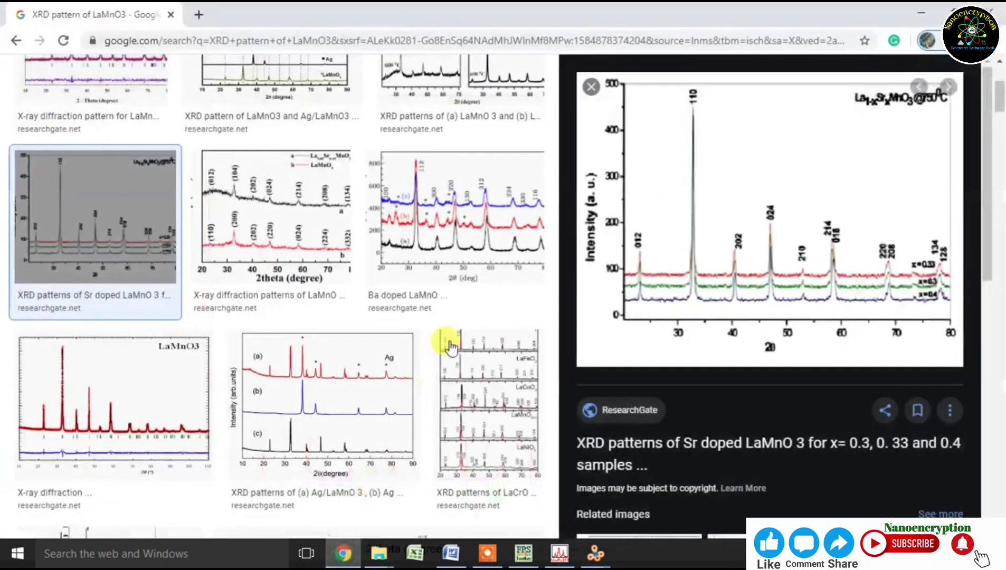
{"action": "left_click_drag", "start_coordinate": [691, 13], "coordinate": [745, 84]}
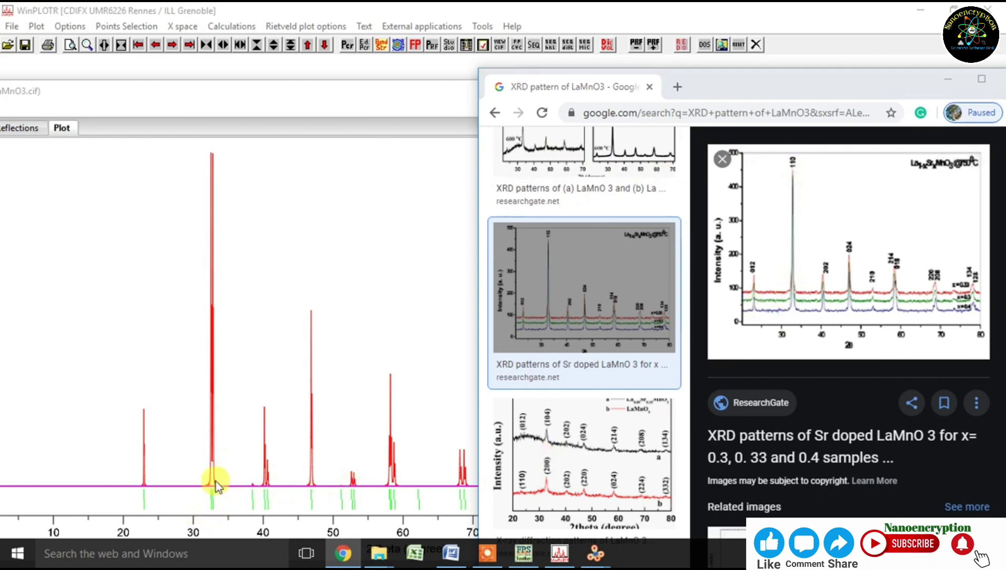
{"action": "left_click", "coordinate": [299, 96]}
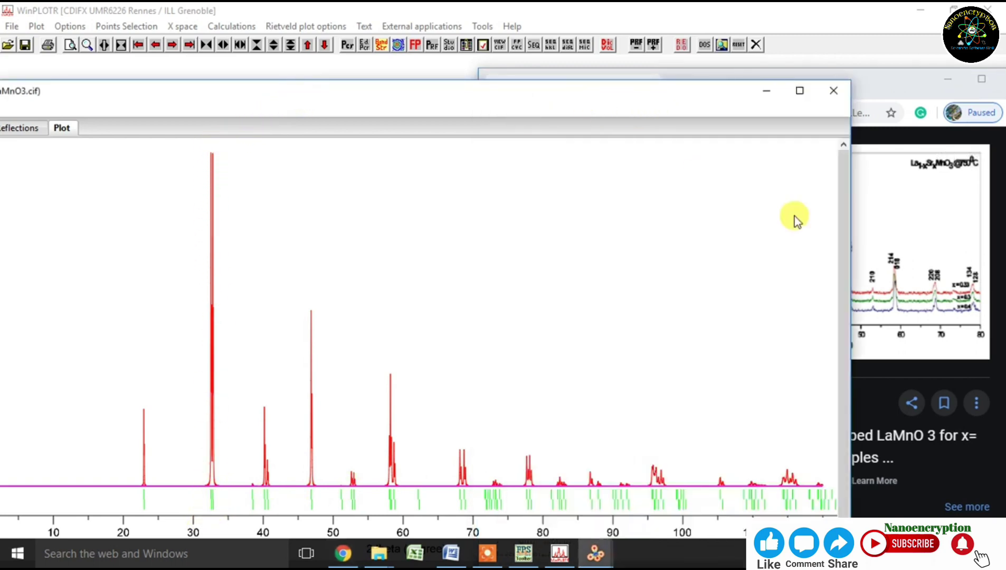
{"action": "left_click_drag", "start_coordinate": [850, 263], "coordinate": [582, 270]}
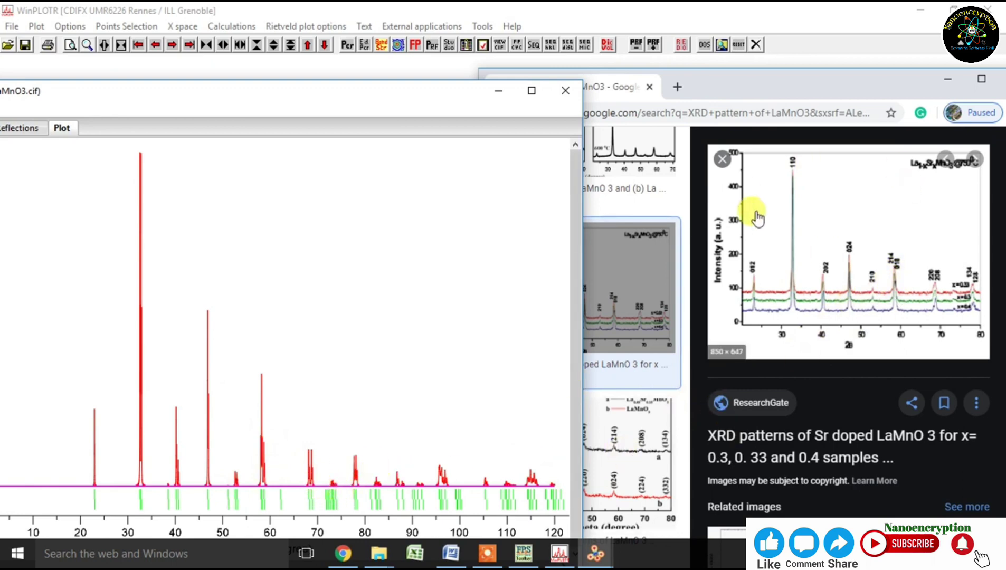
{"action": "left_click", "coordinate": [532, 92]}
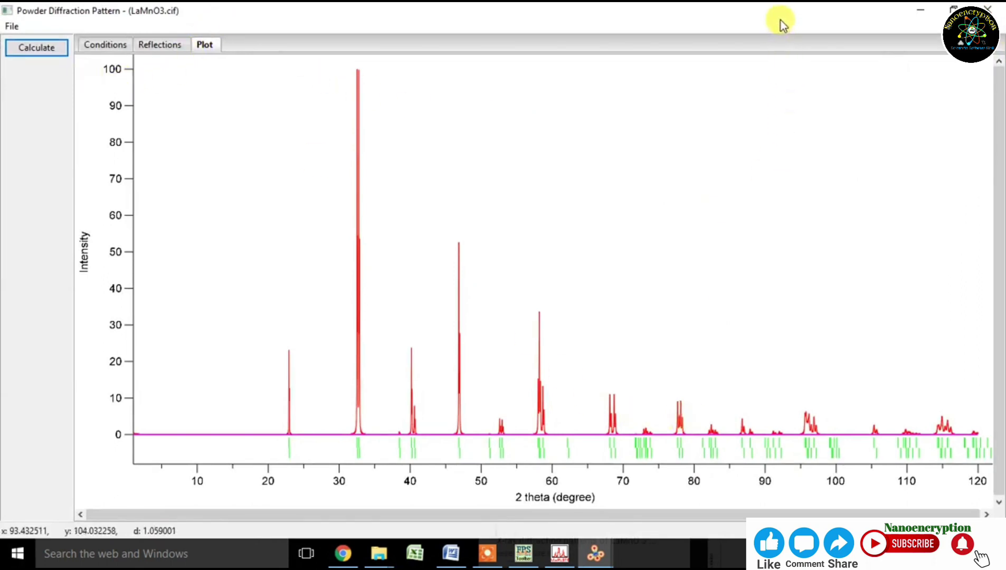
Return to the LaMnO3 structure and export it as the raster image LaMnO3 in TIFF format at scale 5
{"action": "left_click", "coordinate": [595, 553]}
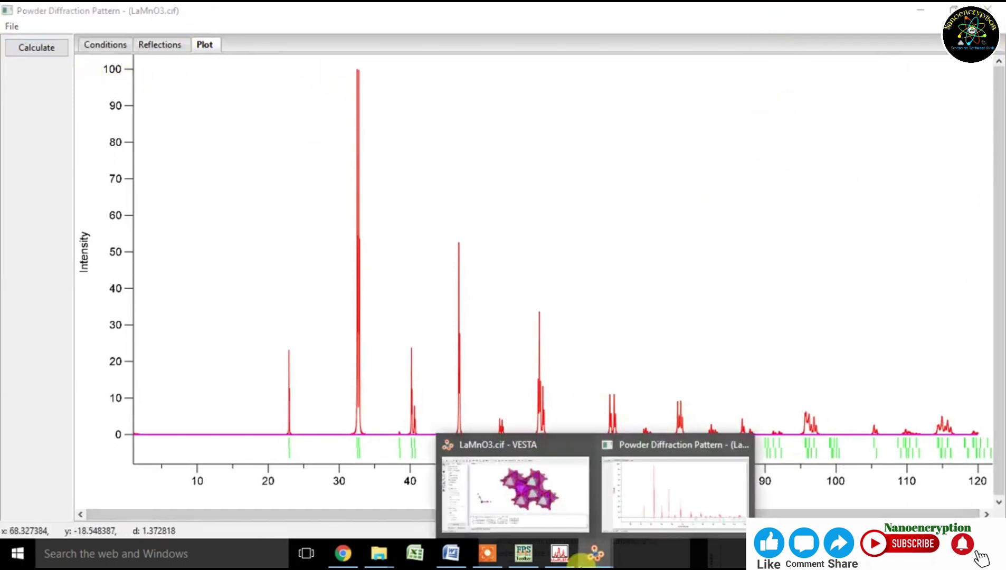
{"action": "left_click", "coordinate": [573, 499]}
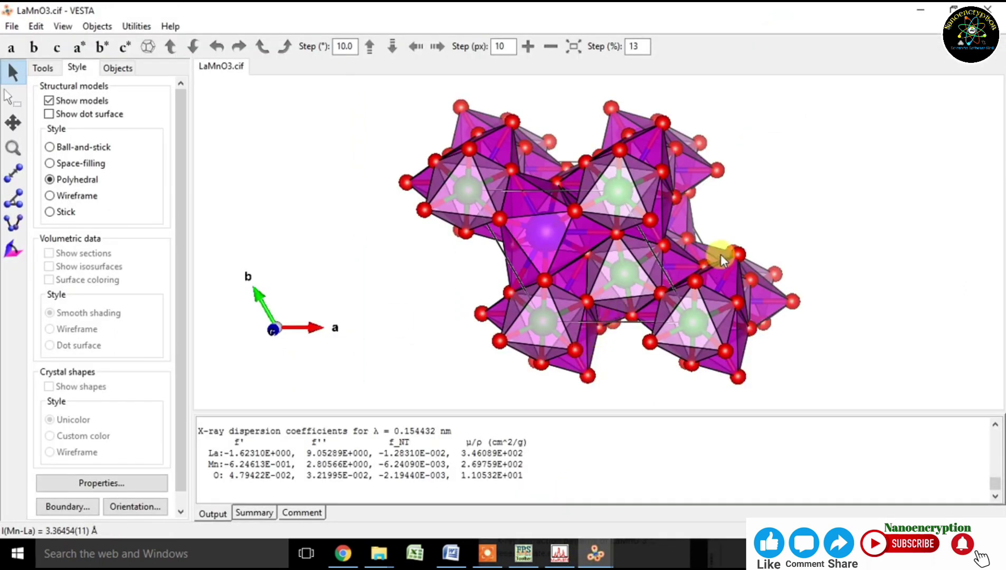
{"action": "left_click", "coordinate": [12, 26]}
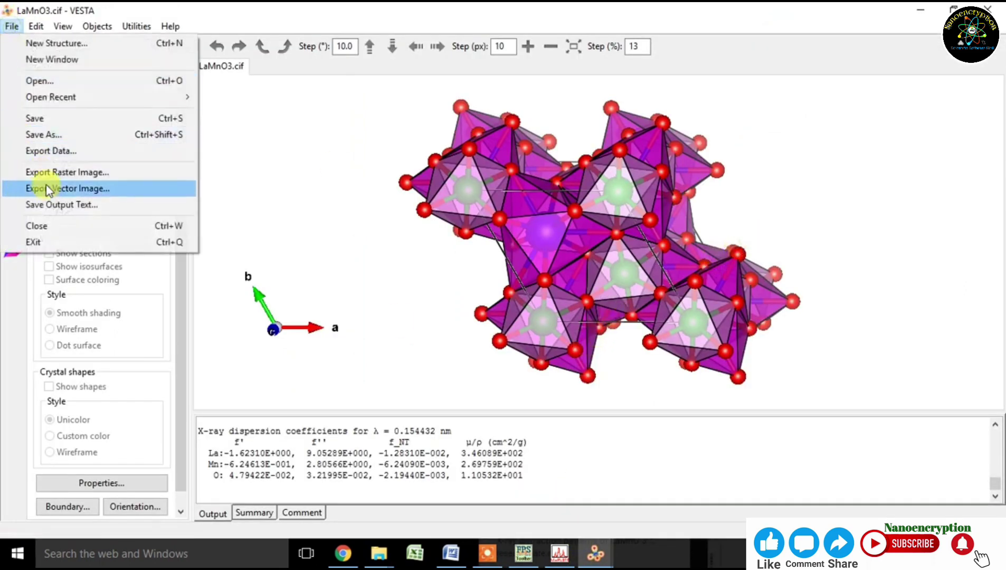
{"action": "left_click", "coordinate": [57, 174]}
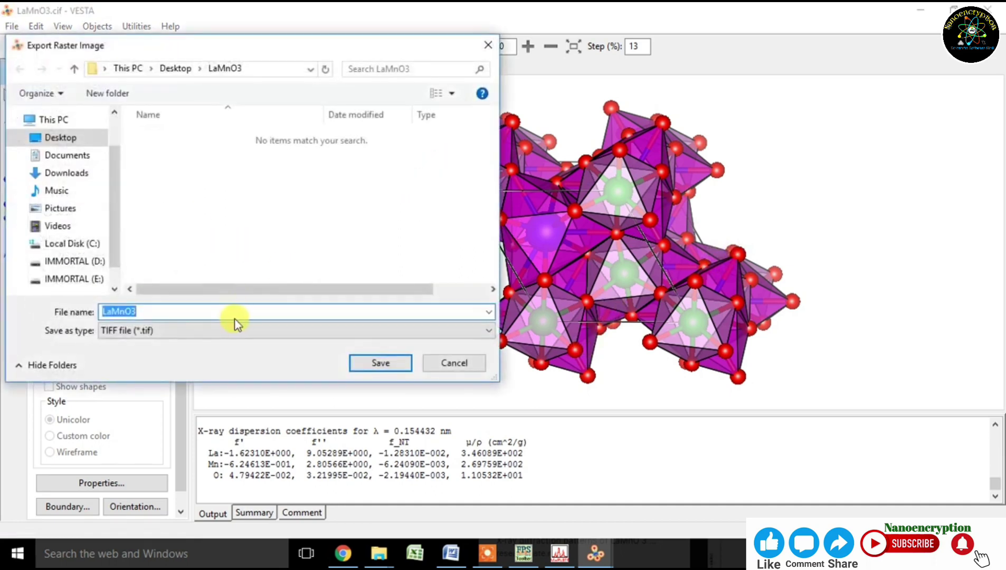
{"action": "left_click", "coordinate": [378, 367]}
{"action": "double_click", "coordinate": [497, 267]}
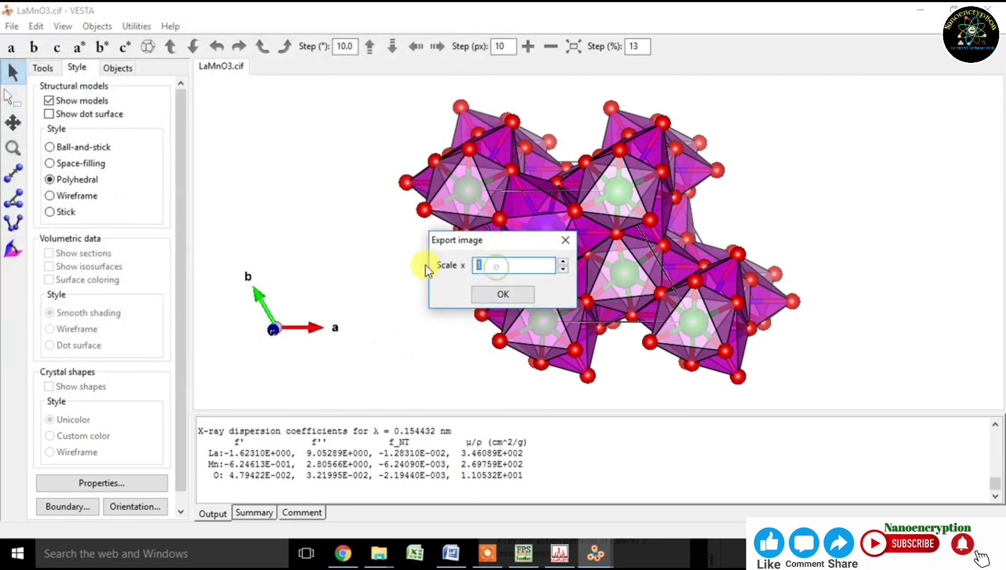
{"action": "type", "text": "5"}
{"action": "left_click", "coordinate": [518, 295]}
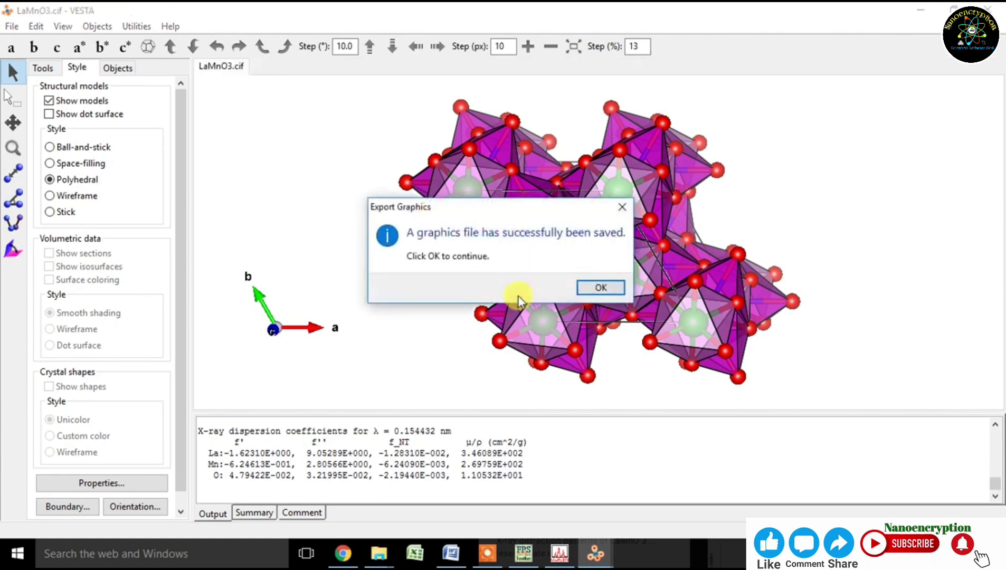
{"action": "left_click", "coordinate": [583, 289]}
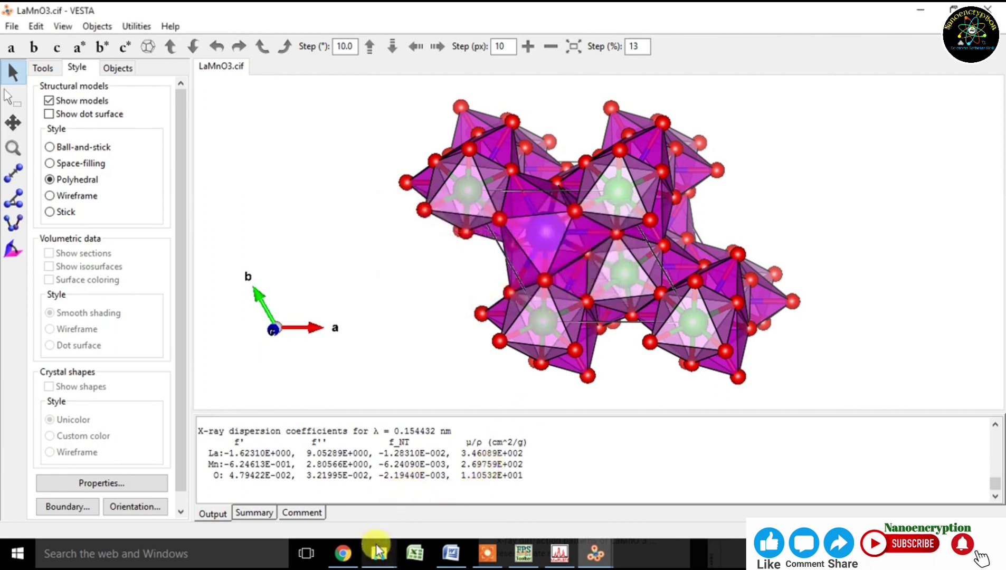
View the exported LaMnO3 TIF image from the LaMnO3 folder on the Desktop, close it, and go back to VESTA's windows
{"action": "mouse_move", "coordinate": [378, 550]}
{"action": "left_click", "coordinate": [404, 503]}
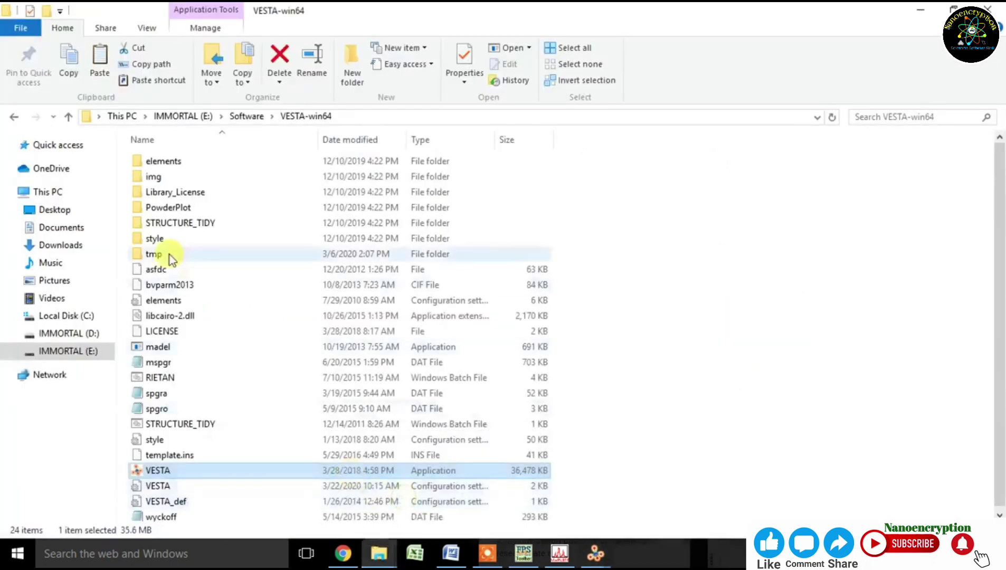
{"action": "left_click", "coordinate": [57, 209]}
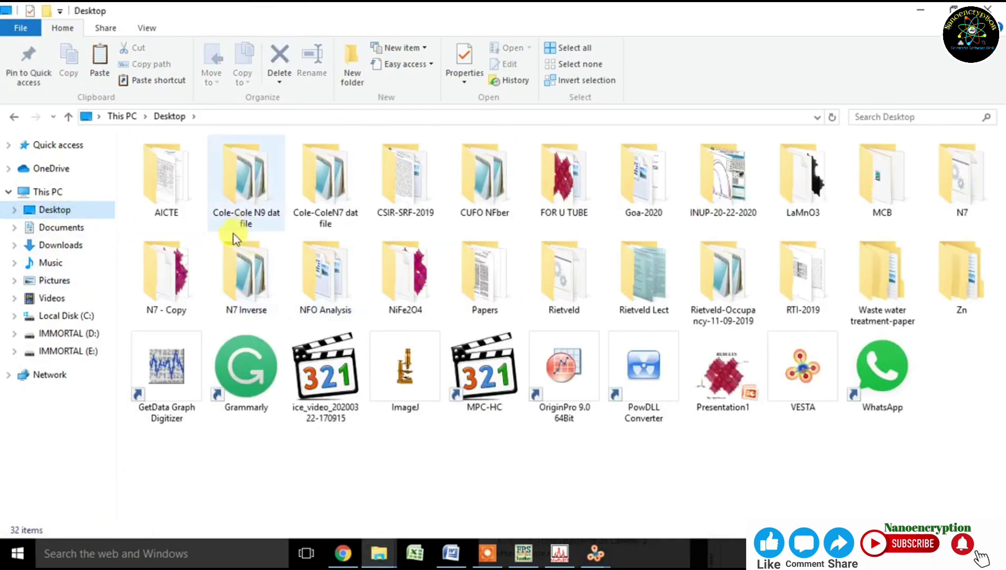
{"action": "double_click", "coordinate": [821, 203]}
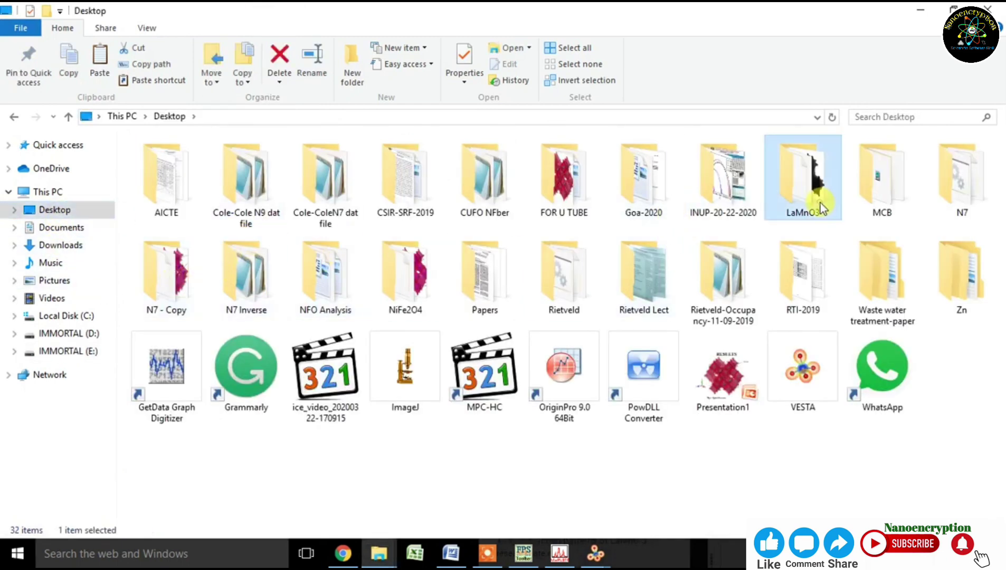
{"action": "double_click", "coordinate": [160, 285]}
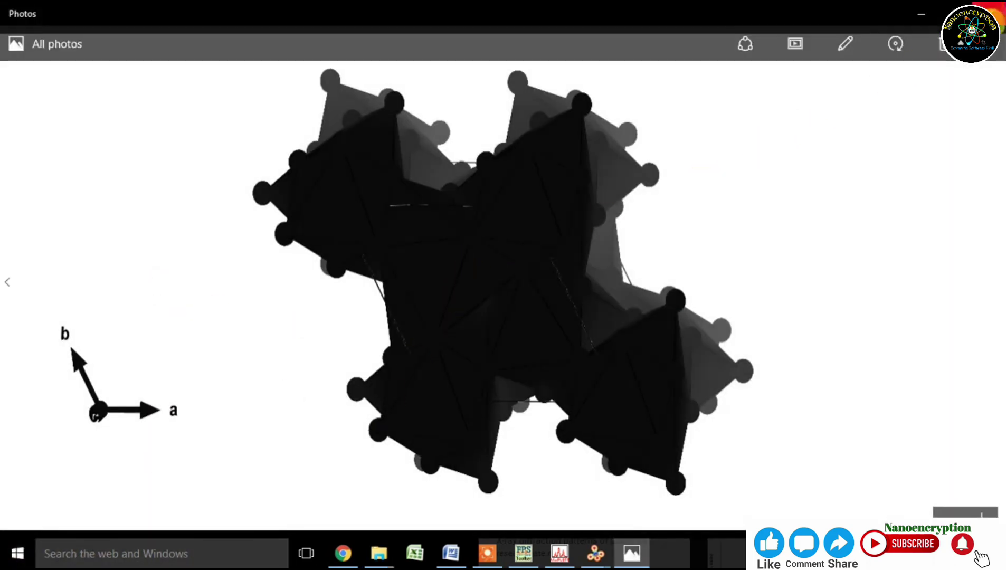
{"action": "left_click", "coordinate": [990, 12]}
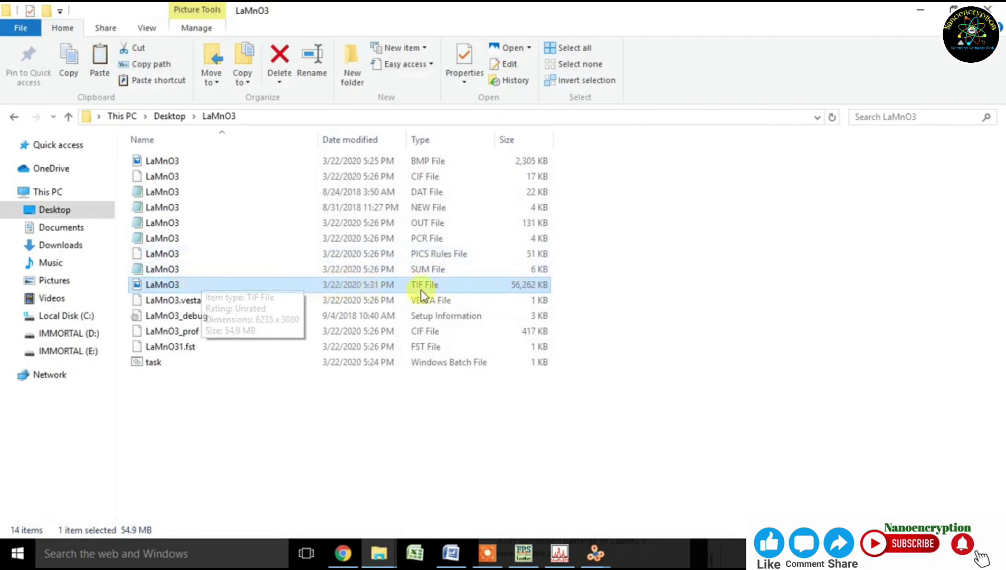
{"action": "left_click", "coordinate": [591, 553]}
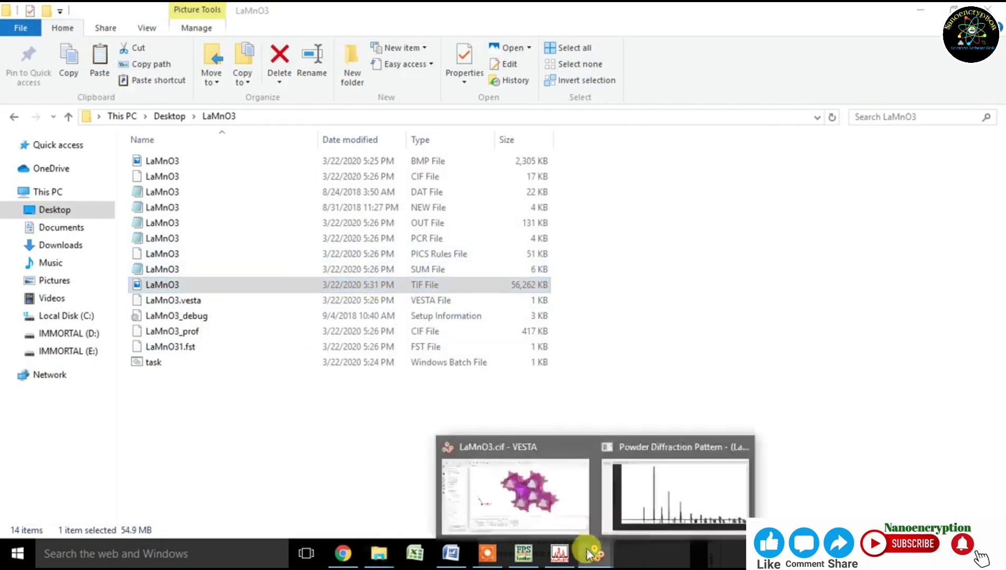
Close the WinPLOTR plot and VESTA's Powder Diffraction Pattern window, leaving the LaMnO3 structure window open
{"action": "left_click", "coordinate": [547, 498]}
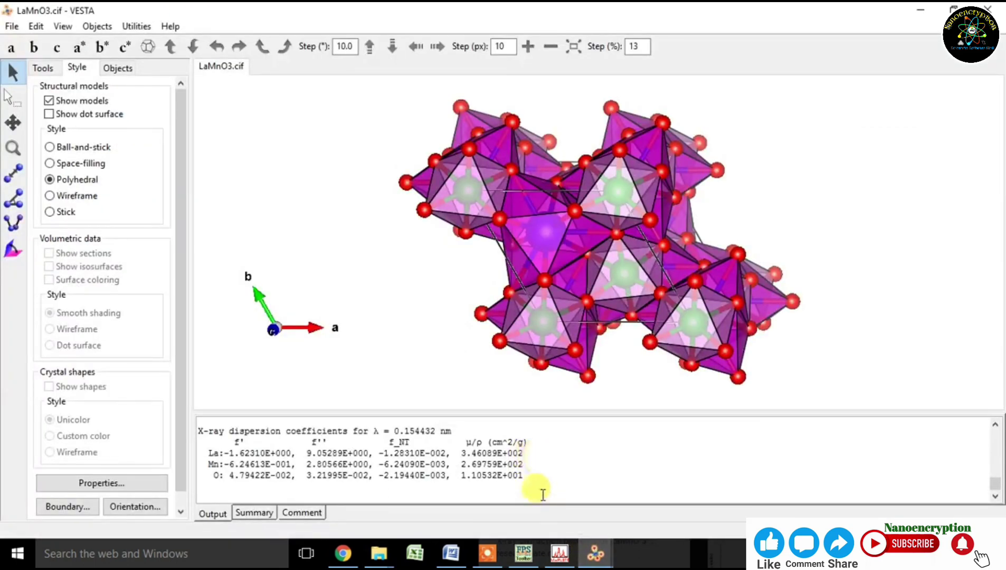
{"action": "left_click", "coordinate": [561, 552]}
{"action": "left_click", "coordinate": [999, 7]}
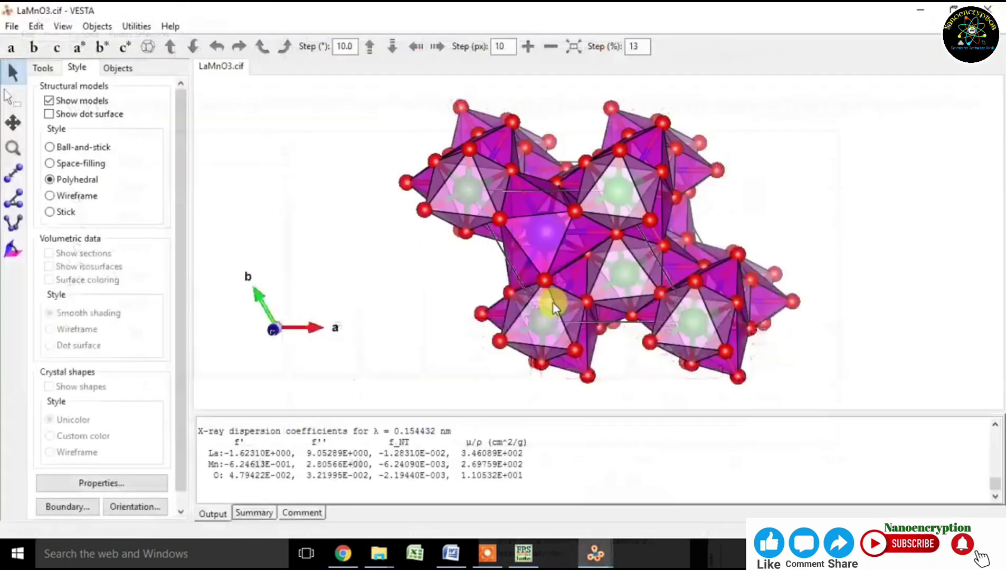
{"action": "left_click", "coordinate": [559, 553]}
{"action": "left_click", "coordinate": [607, 525]}
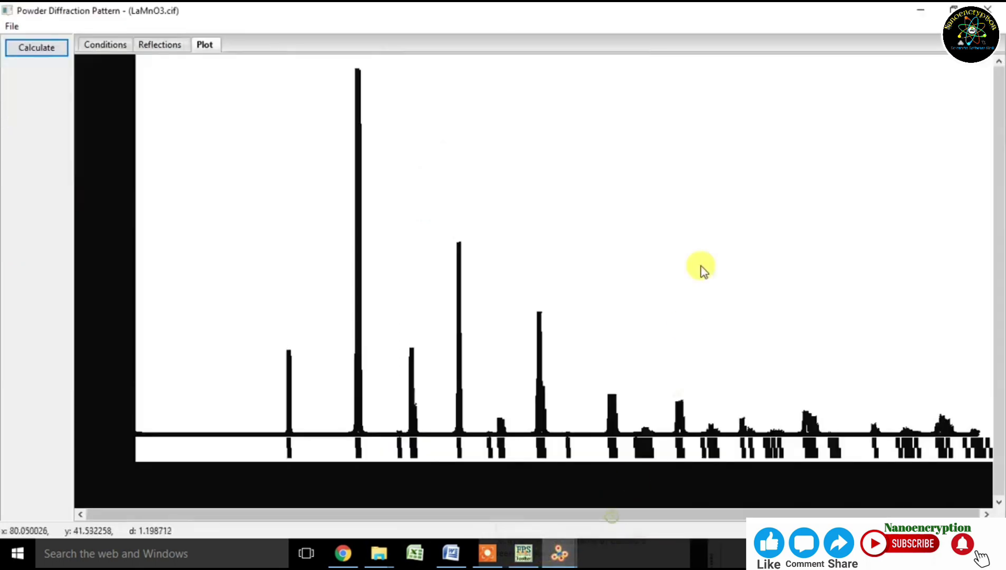
{"action": "left_click", "coordinate": [991, 8]}
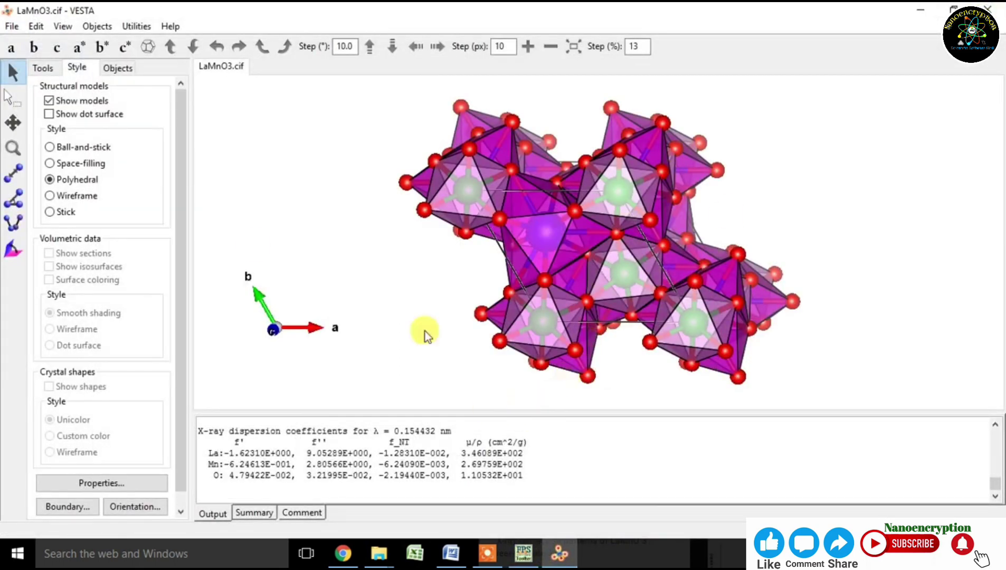
Export the LaMnO3 structure again as a TIFF raster image, replacing the existing LaMnO3.tif in the Desktop's LaMnO3 folder
{"action": "left_click", "coordinate": [13, 27]}
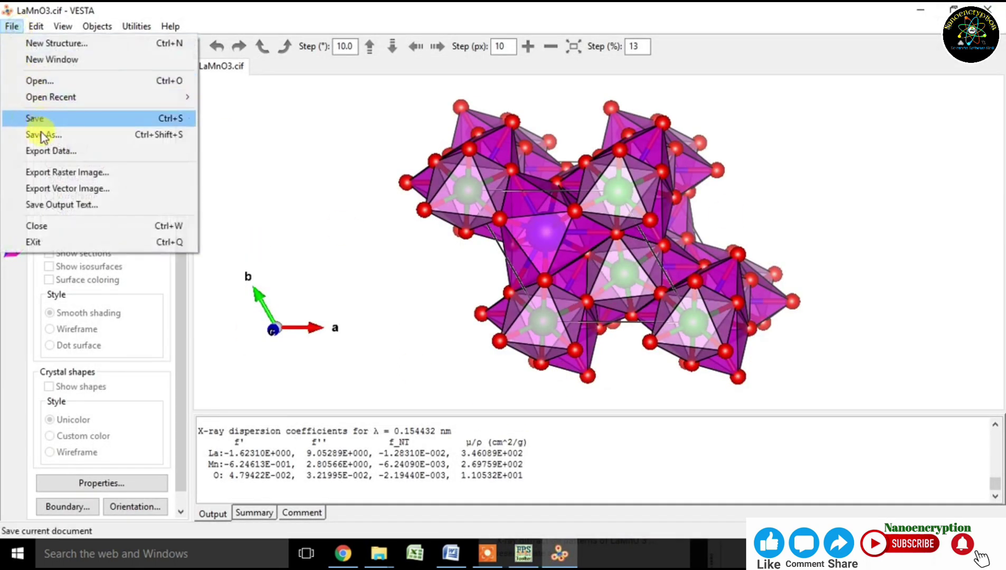
{"action": "left_click", "coordinate": [44, 169]}
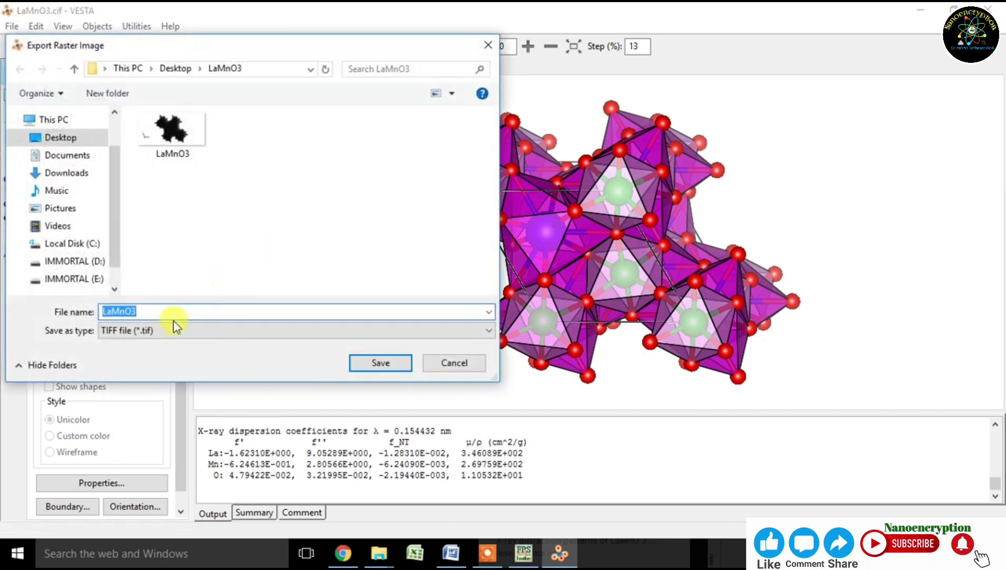
{"action": "left_click", "coordinate": [180, 142]}
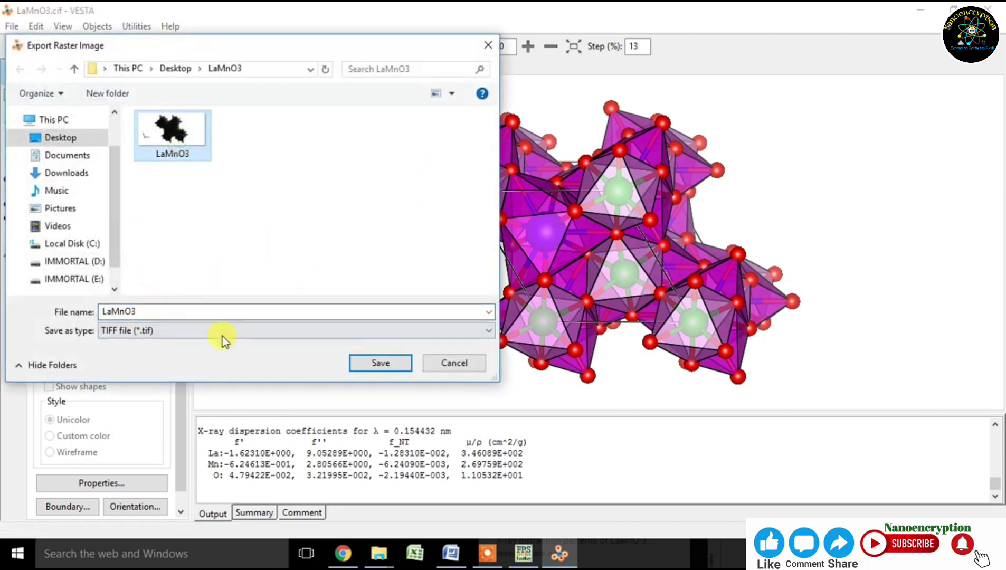
{"action": "left_click", "coordinate": [380, 363]}
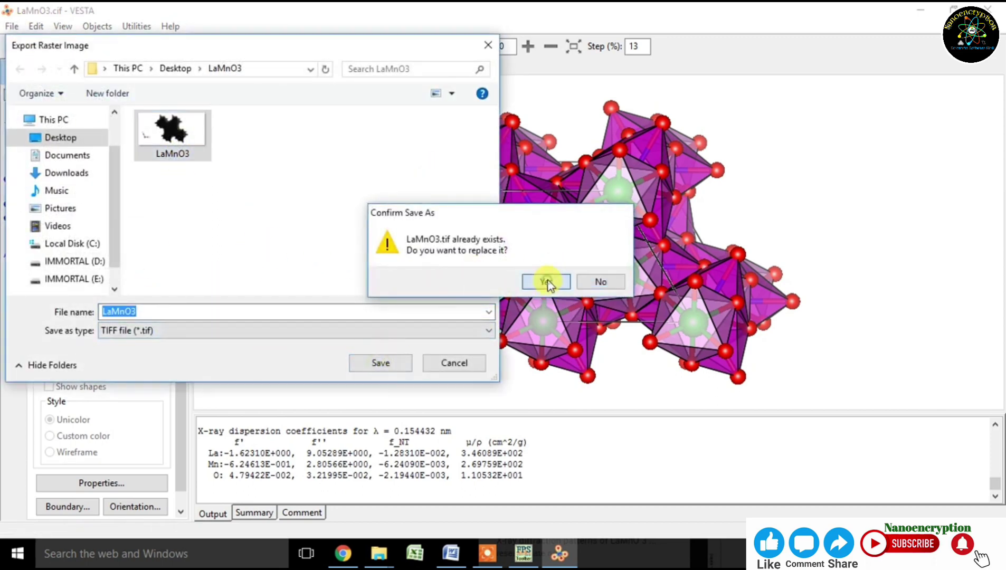
{"action": "left_click", "coordinate": [546, 282]}
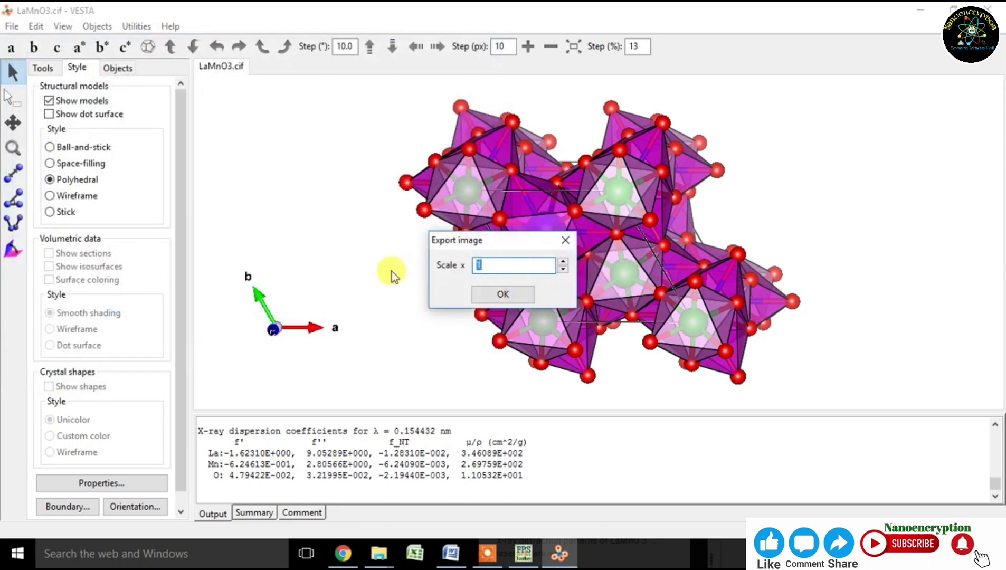
{"action": "left_click", "coordinate": [505, 295]}
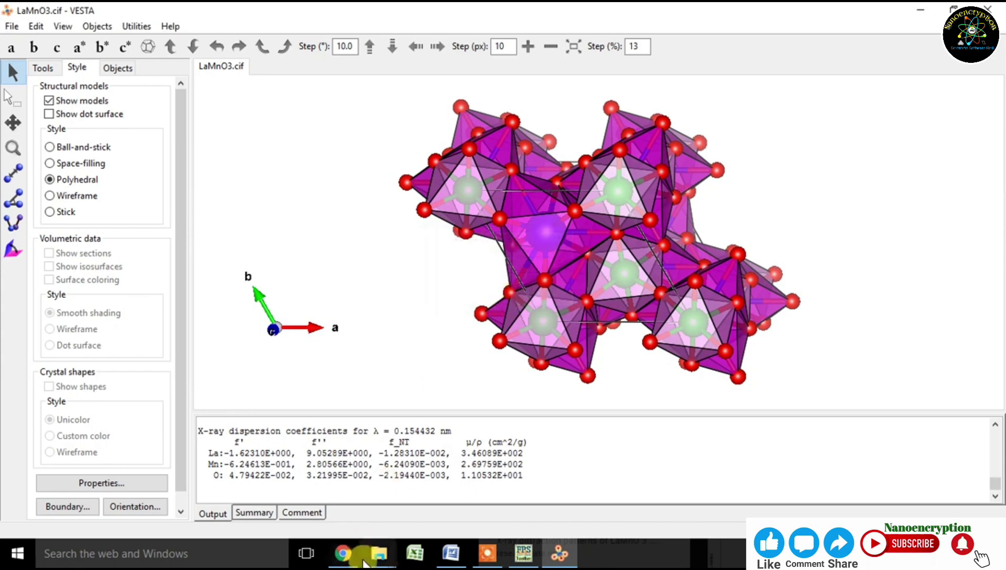
{"action": "left_click", "coordinate": [374, 550]}
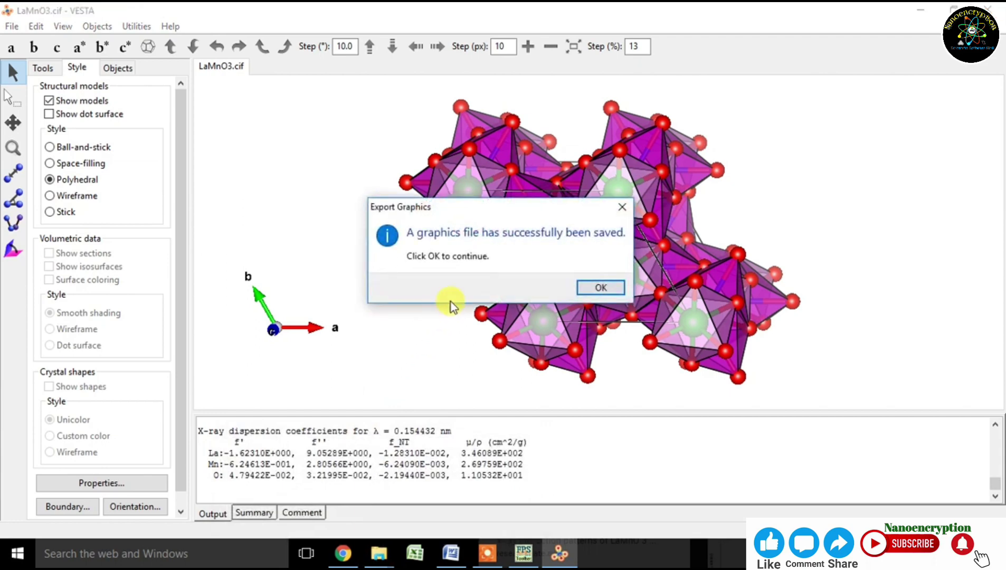
{"action": "left_click", "coordinate": [574, 288]}
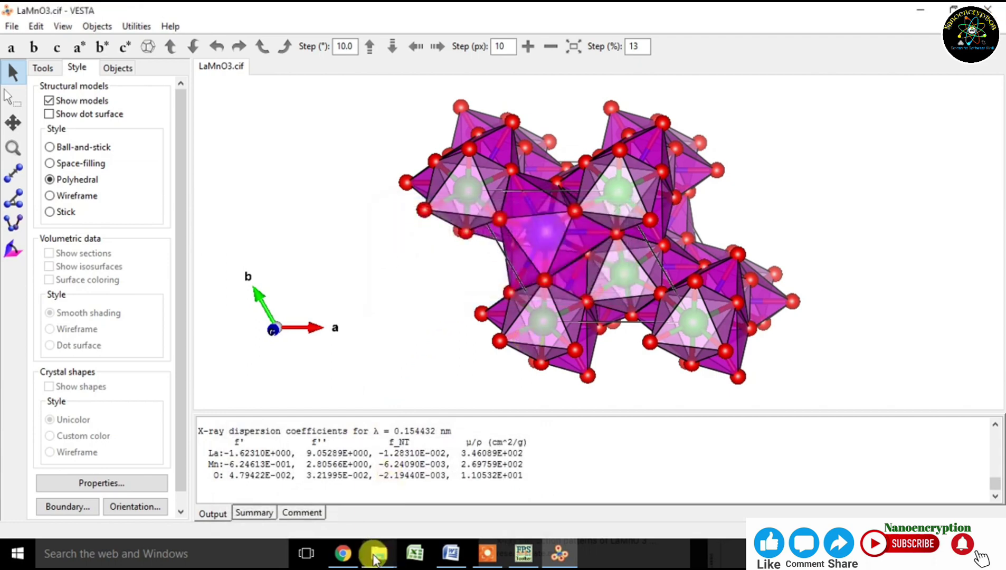
Open the re-exported LaMnO3 TIF image from the LaMnO3 folder and inspect its detail up close
{"action": "mouse_move", "coordinate": [379, 553]}
{"action": "left_click", "coordinate": [290, 493]}
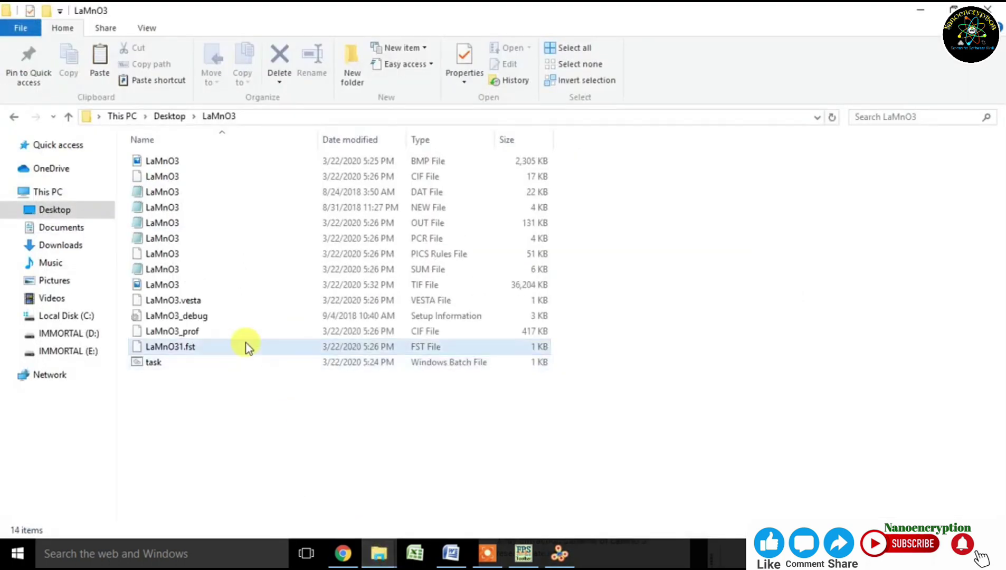
{"action": "double_click", "coordinate": [179, 286]}
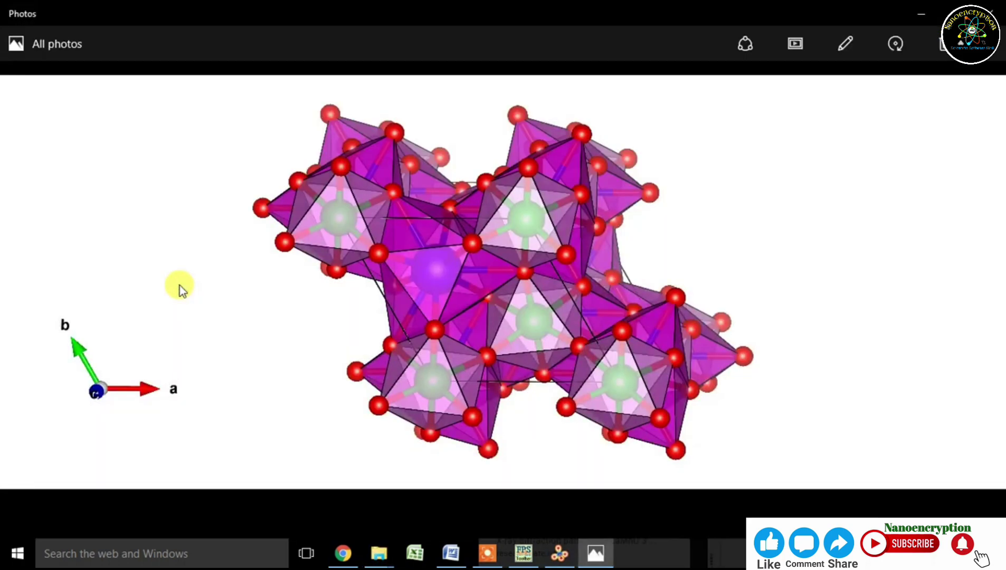
{"action": "scroll", "coordinate": [416, 261], "scroll_direction": "up", "scroll_amount": 5}
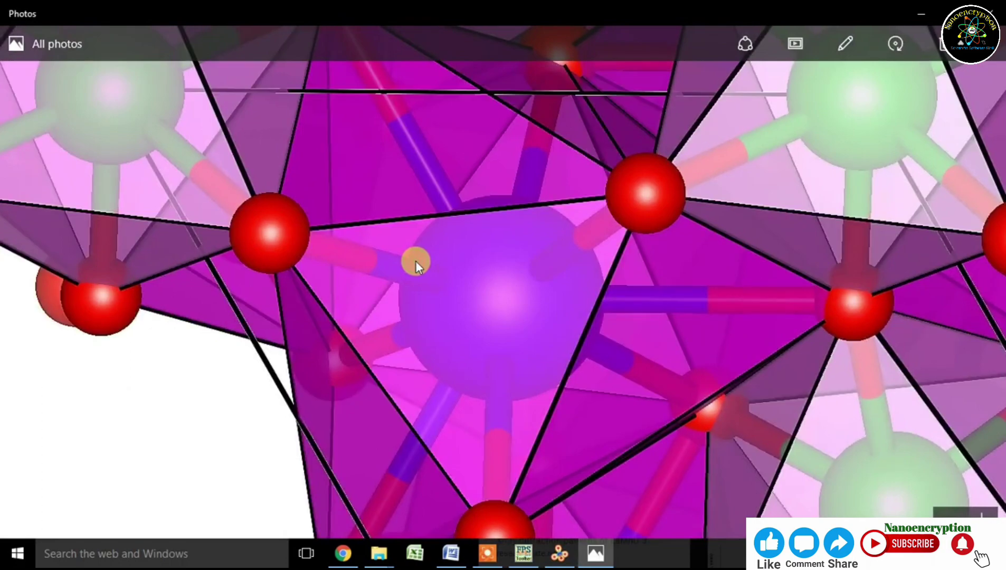
{"action": "scroll", "coordinate": [416, 261], "scroll_direction": "down", "scroll_amount": 5}
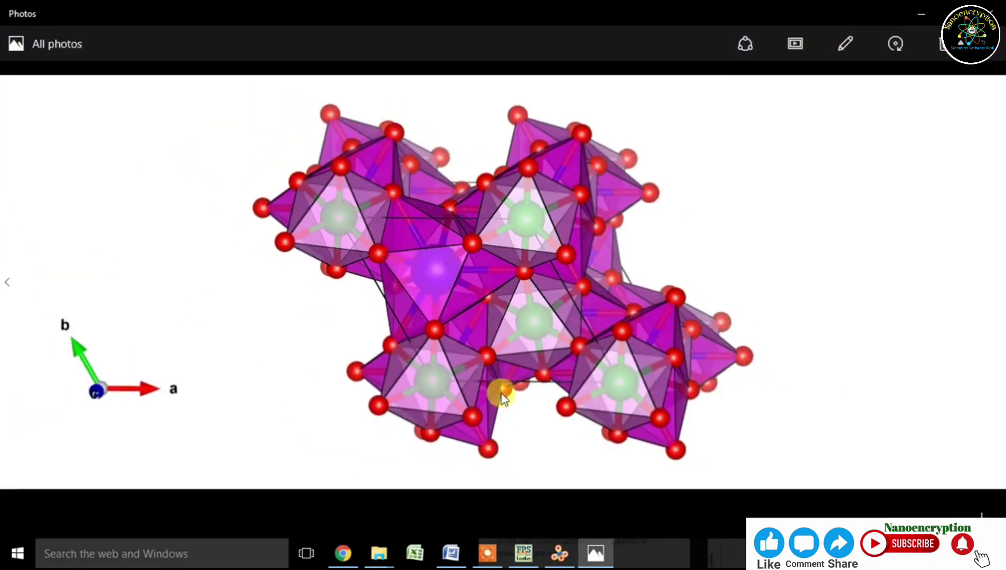
Return to VESTA, set the rotation mode to Animation, and spin the whole LaMnO3 structure with free rotation
{"action": "left_click", "coordinate": [558, 552]}
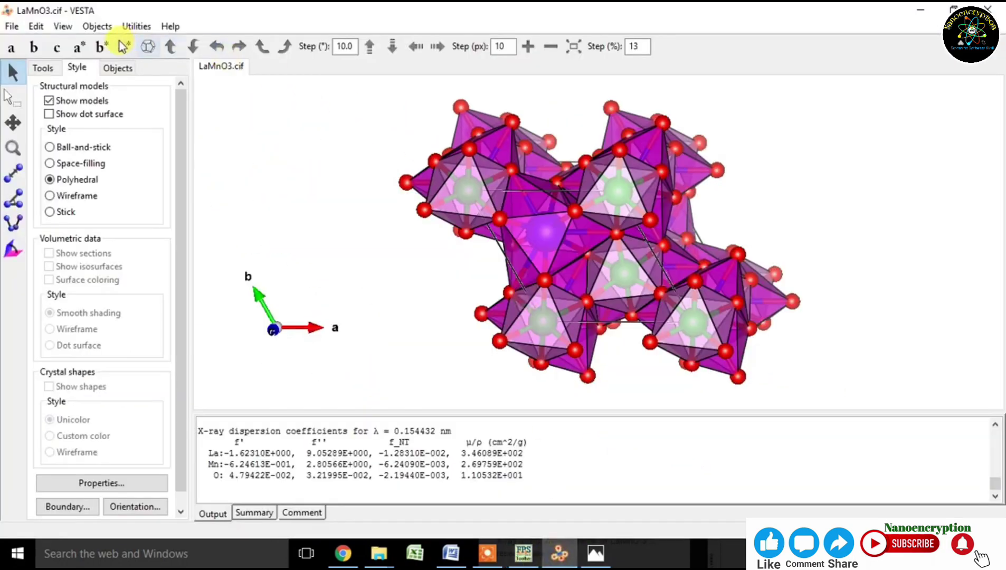
{"action": "left_click", "coordinate": [43, 67]}
{"action": "left_click", "coordinate": [99, 128]}
{"action": "left_click", "coordinate": [422, 198]}
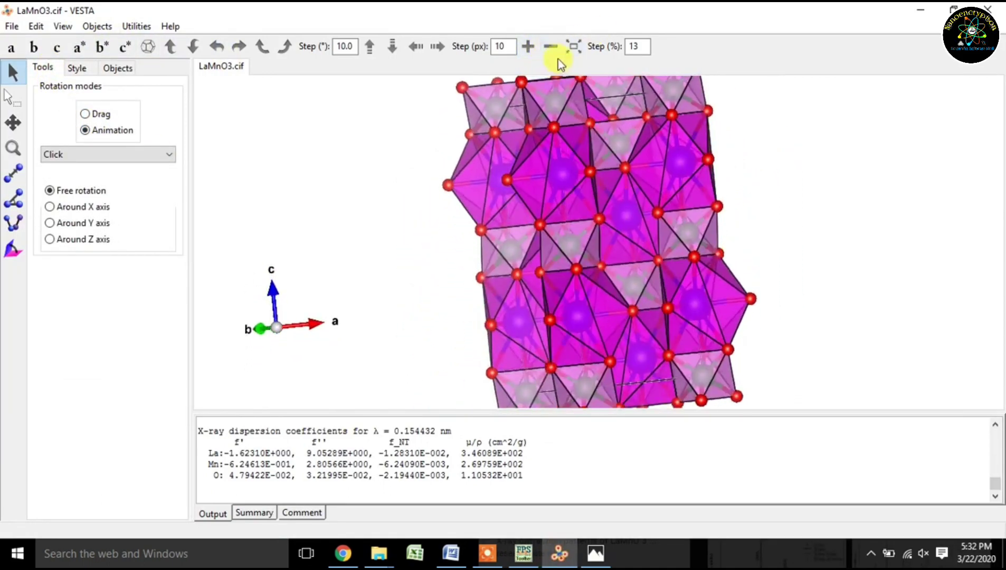
{"action": "left_click", "coordinate": [551, 47]}
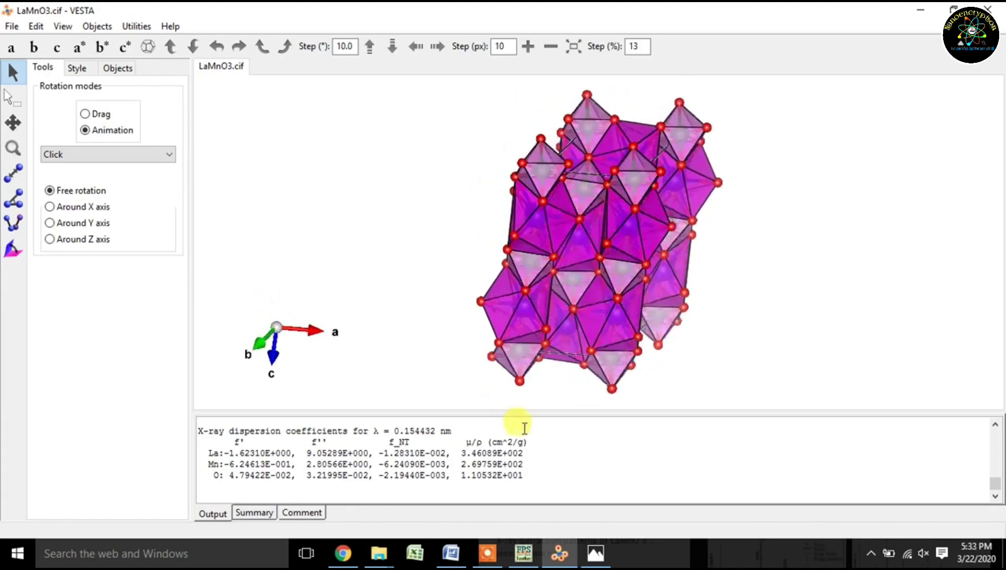
{"action": "left_click", "coordinate": [570, 530]}
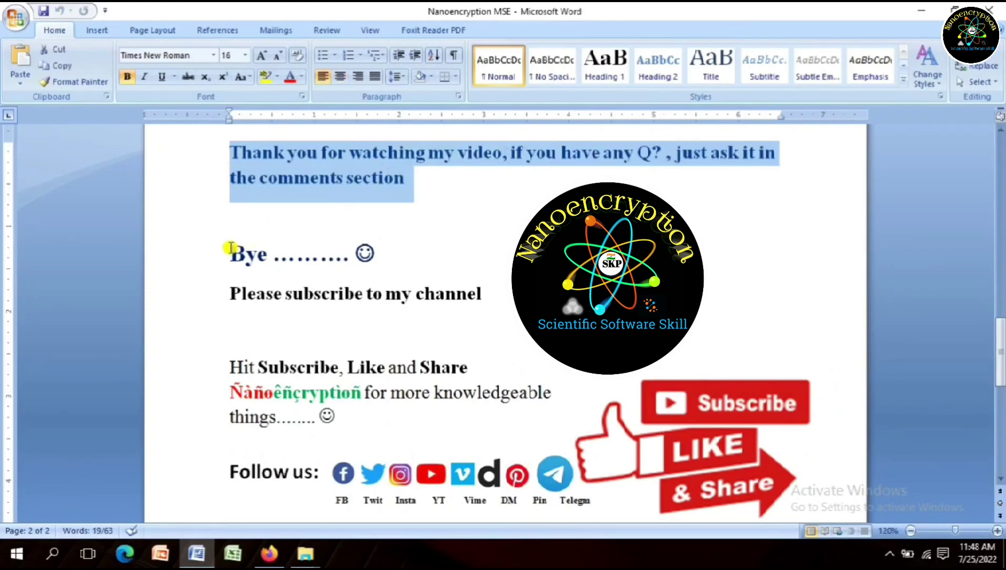
{"action": "left_click_drag", "start_coordinate": [231, 248], "coordinate": [373, 251]}
{"action": "left_click", "coordinate": [376, 253]}
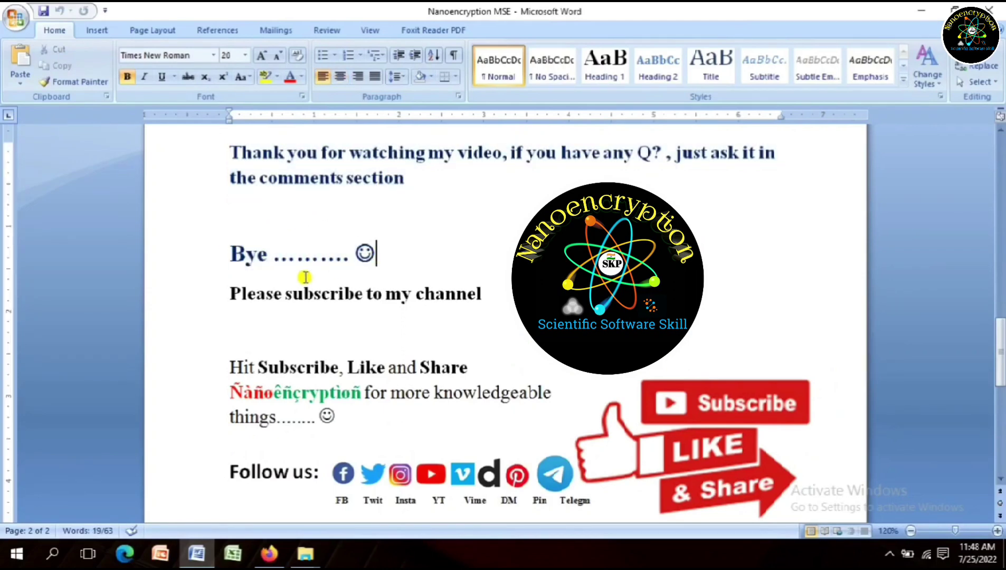
{"action": "left_click_drag", "start_coordinate": [226, 296], "coordinate": [462, 307]}
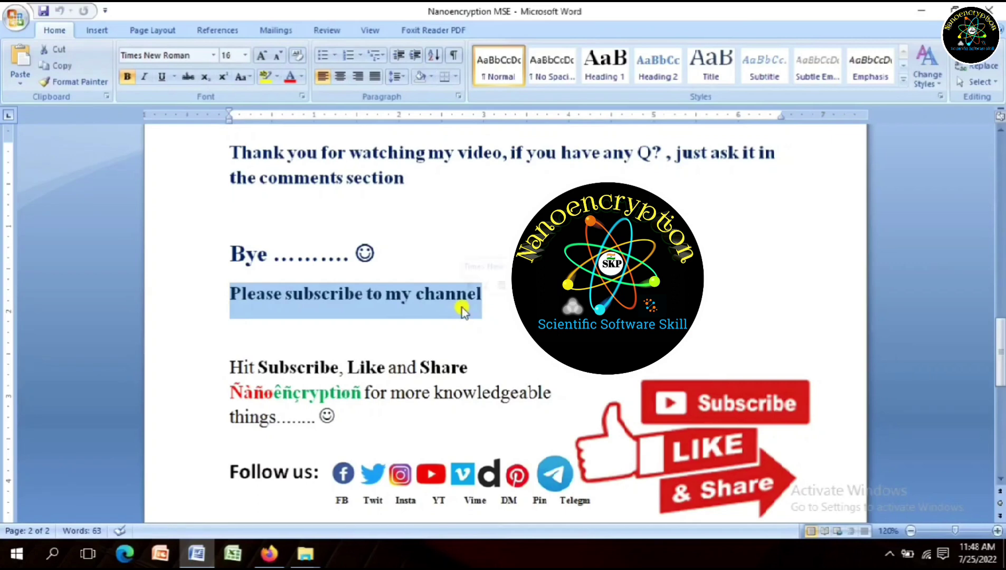
{"action": "left_click", "coordinate": [806, 285]}
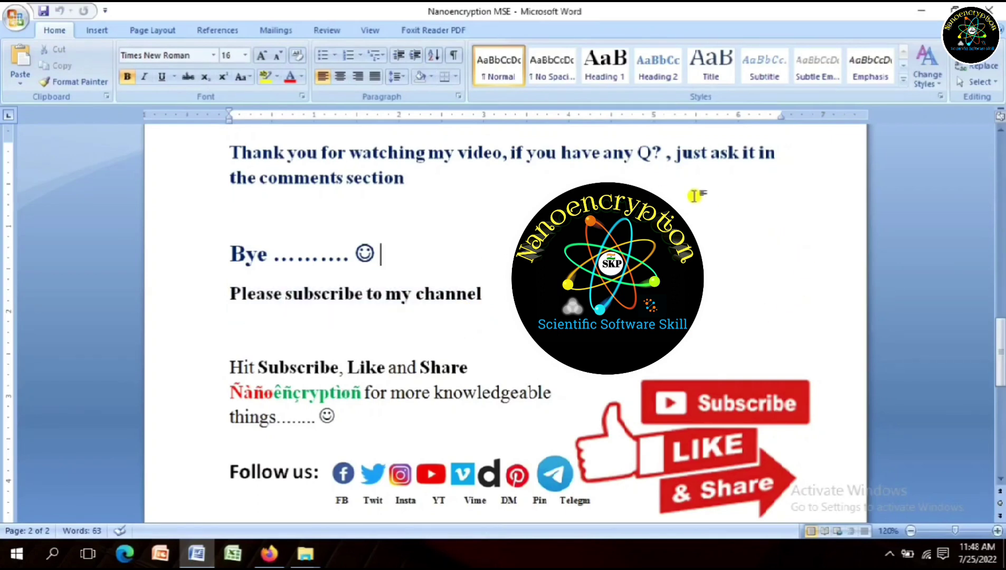